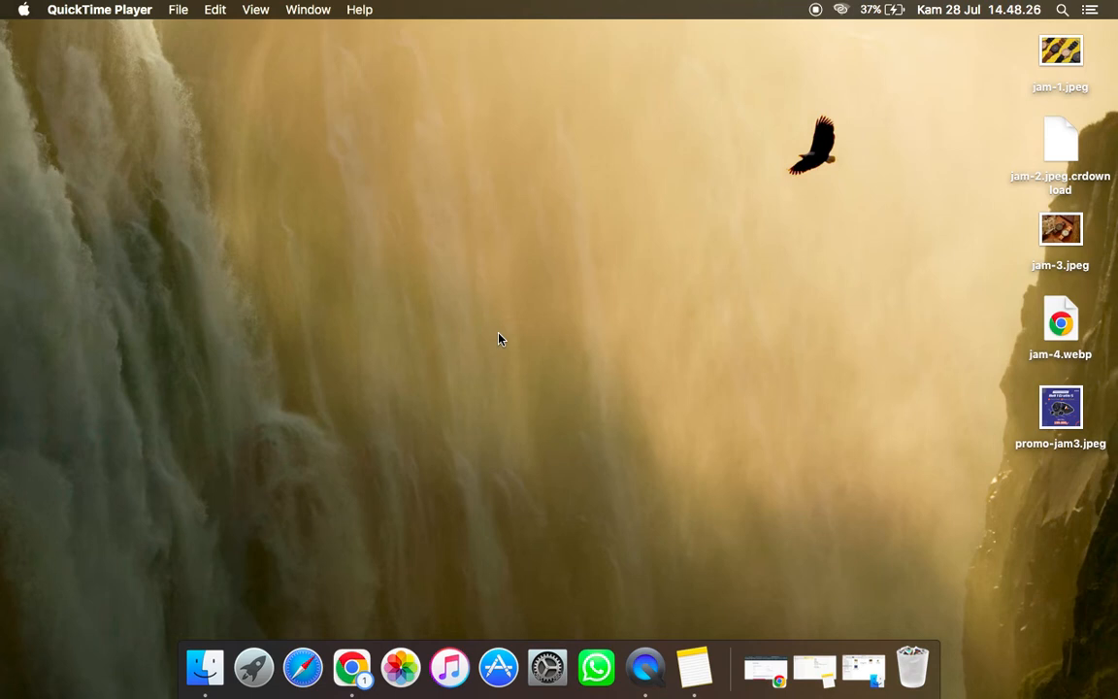
Step: Switch to Notes and start a dashed list below the divider line in the PRODUK note with the item "akun gmail"
{"action": "left_click", "coordinate": [699, 667]}
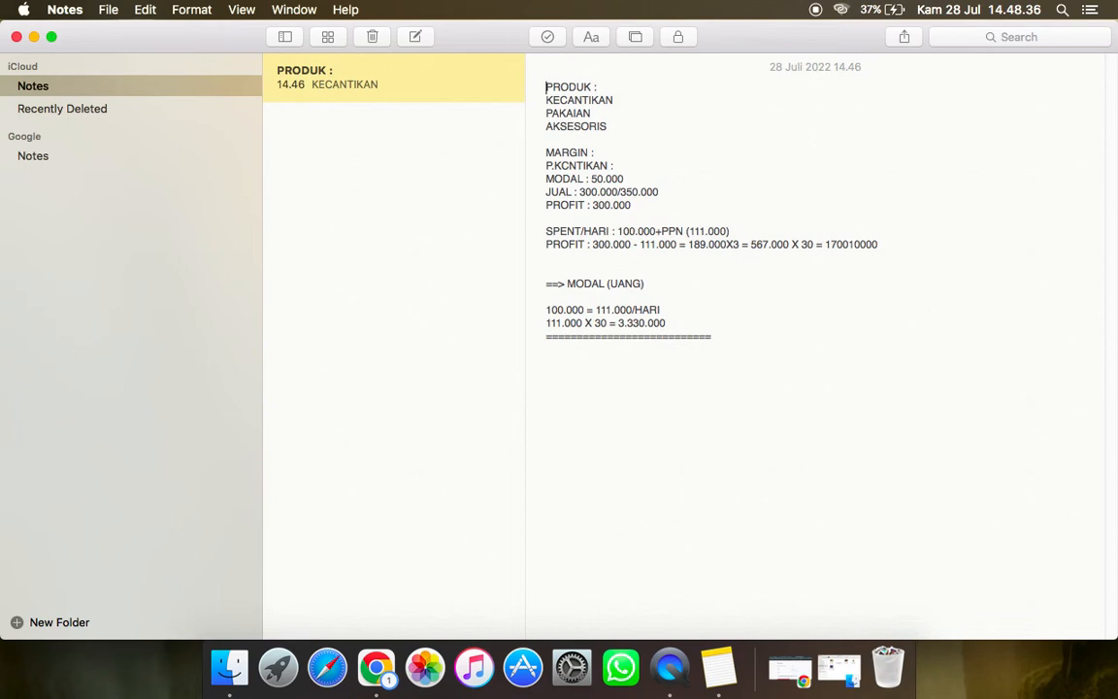
{"action": "key", "text": "shift+Down"}
{"action": "key", "text": "shift+Down"}
{"action": "key", "text": "shift+Down"}
{"action": "key", "text": "shift+Down"}
{"action": "key", "text": "shift+Down"}
{"action": "key", "text": "shift+Down"}
{"action": "key", "text": "shift+Down"}
{"action": "key", "text": "shift+Down"}
{"action": "key", "text": "shift+Down"}
{"action": "key", "text": "shift+Down"}
{"action": "key", "text": "shift+Down"}
{"action": "key", "text": "shift+Down"}
{"action": "key", "text": "shift+Down"}
{"action": "key", "text": "shift+Down"}
{"action": "key", "text": "shift+Down"}
{"action": "key", "text": "shift+Down"}
{"action": "key", "text": "shift+Down"}
{"action": "key", "text": "shift+Down"}
{"action": "key", "text": "shift+Down"}
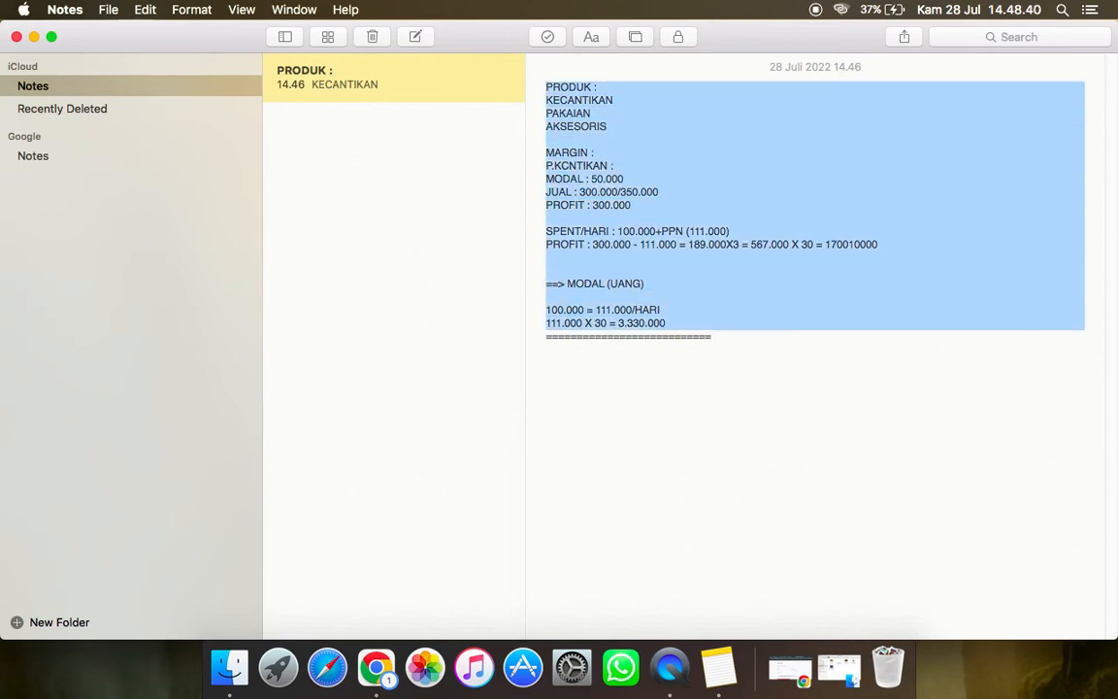
{"action": "key", "text": "Up"}
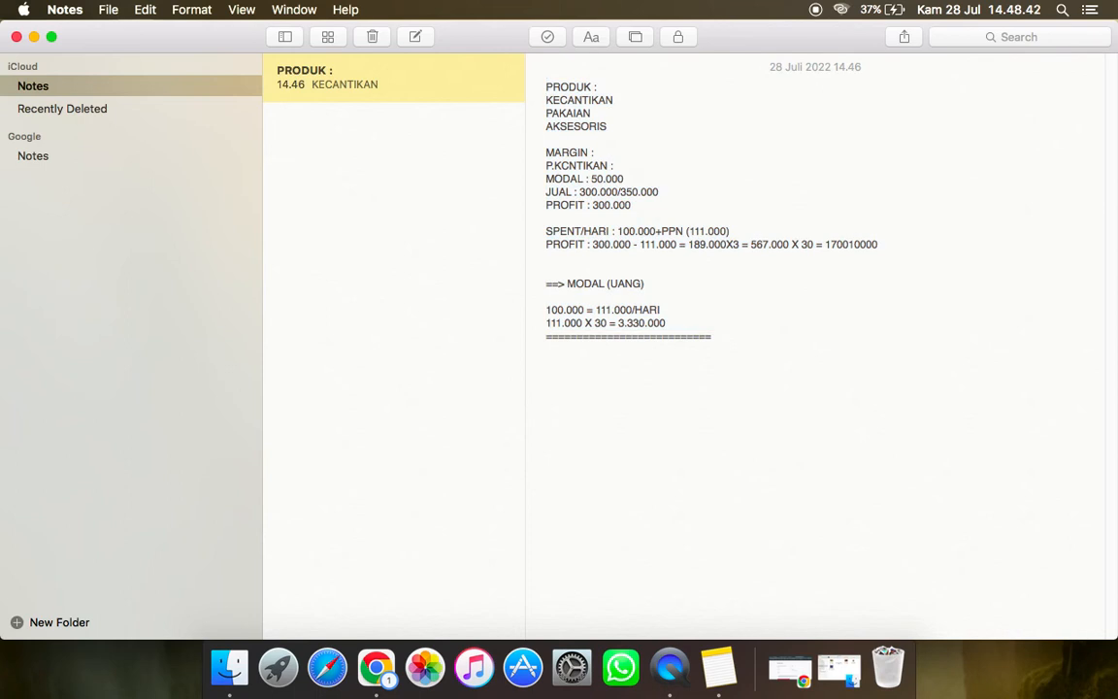
{"action": "key", "text": "Up"}
{"action": "key", "text": "Down"}
{"action": "key", "text": "Down"}
{"action": "key", "text": "Down"}
{"action": "key", "text": "Down"}
{"action": "key", "text": "Down"}
{"action": "key", "text": "Down"}
{"action": "key", "text": "Down"}
{"action": "key", "text": "Down"}
{"action": "key", "text": "Down"}
{"action": "key", "text": "Down"}
{"action": "key", "text": "Down"}
{"action": "key", "text": "Down"}
{"action": "key", "text": "Down"}
{"action": "key", "text": "Down"}
{"action": "key", "text": "Down"}
{"action": "key", "text": "Down"}
{"action": "key", "text": "Down"}
{"action": "key", "text": "Down"}
{"action": "key", "text": "Down"}
{"action": "key", "text": "Down"}
{"action": "key", "text": "Down"}
{"action": "type", "text": "- akun gmail"}
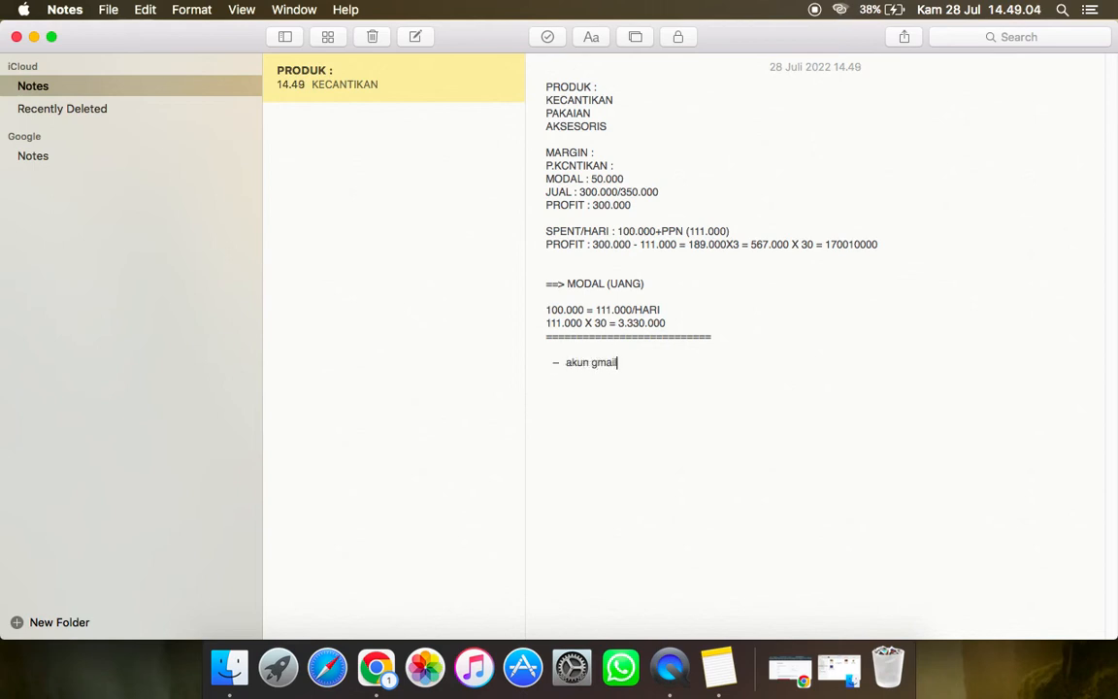
Step: Rewrite the first list item in capitals as "AKUN GMAIL"
{"action": "key", "text": "BackSpace"}
{"action": "key", "text": "BackSpace"}
{"action": "key", "text": "BackSpace"}
{"action": "key", "text": "BackSpace"}
{"action": "key", "text": "BackSpace"}
{"action": "key", "text": "BackSpace"}
{"action": "key", "text": "BackSpace"}
{"action": "key", "text": "BackSpace"}
{"action": "key", "text": "BackSpace"}
{"action": "key", "text": "BackSpace"}
{"action": "type", "text": "AKUN GMAIL"}
Step: Add a second list item reading "WEBSITE (BERDU)"
{"action": "key", "text": "Return"}
{"action": "type", "text": "WEBSITE"}
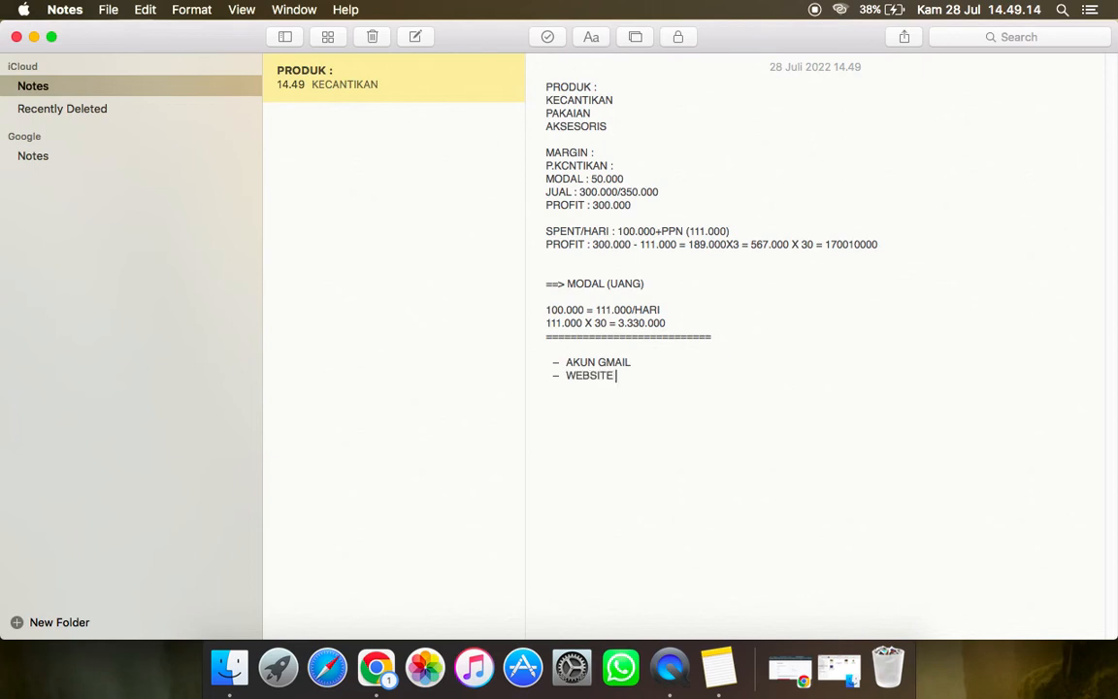
{"action": "type", "text": " ()"}
{"action": "key", "text": "Left"}
{"action": "type", "text": "BERDU"}
Step: Add a third list item reading "CANVA (PRO)"
{"action": "key", "text": "Return"}
{"action": "type", "text": "CANVA"}
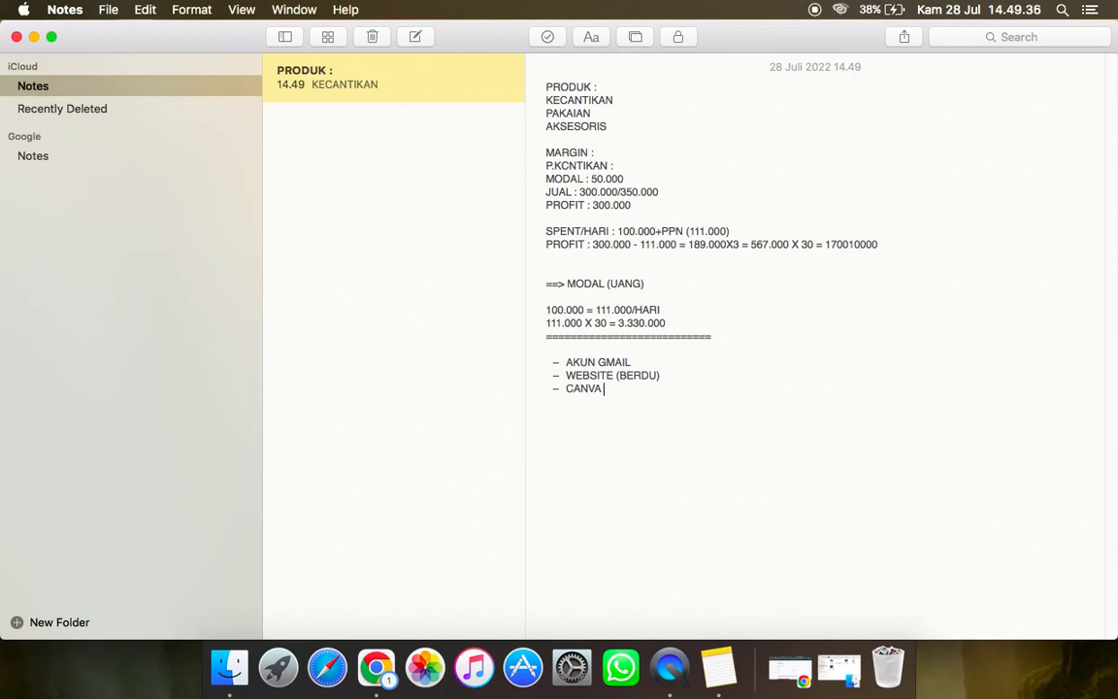
{"action": "type", "text": " ()"}
{"action": "key", "text": "Left"}
{"action": "type", "text": "PRO)"}
Step: Switch to Chrome, return to the Google results for "cara daftar tiktok ads manager" and open the getstarted.tiktok.com ad
{"action": "left_click", "coordinate": [791, 665]}
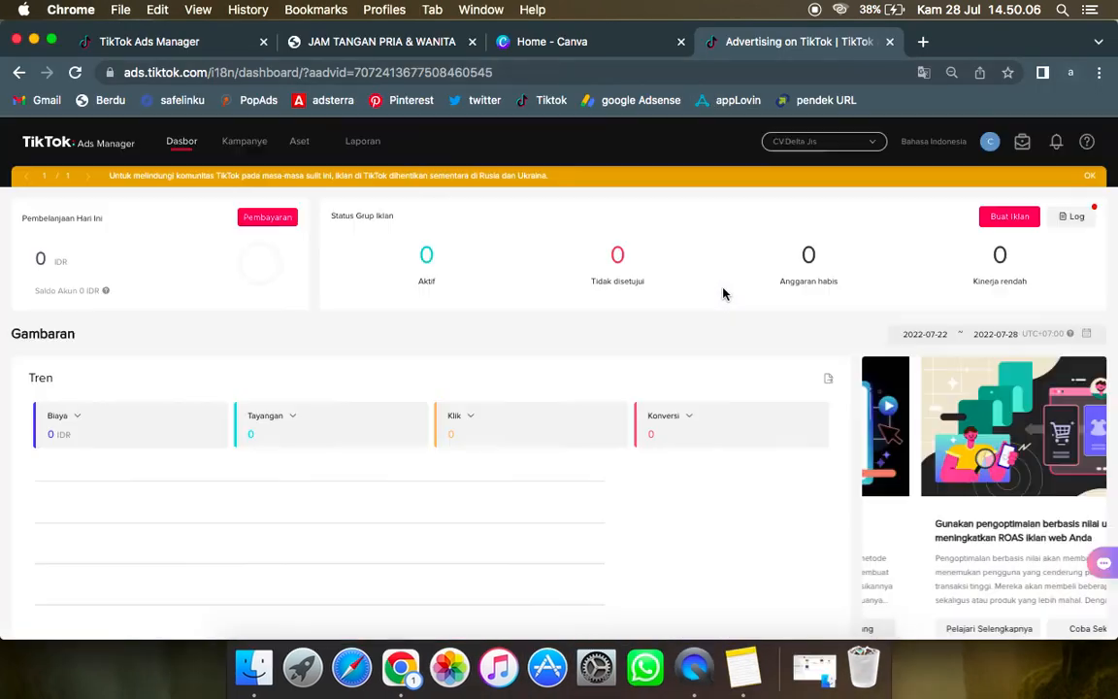
{"action": "left_click", "coordinate": [18, 73]}
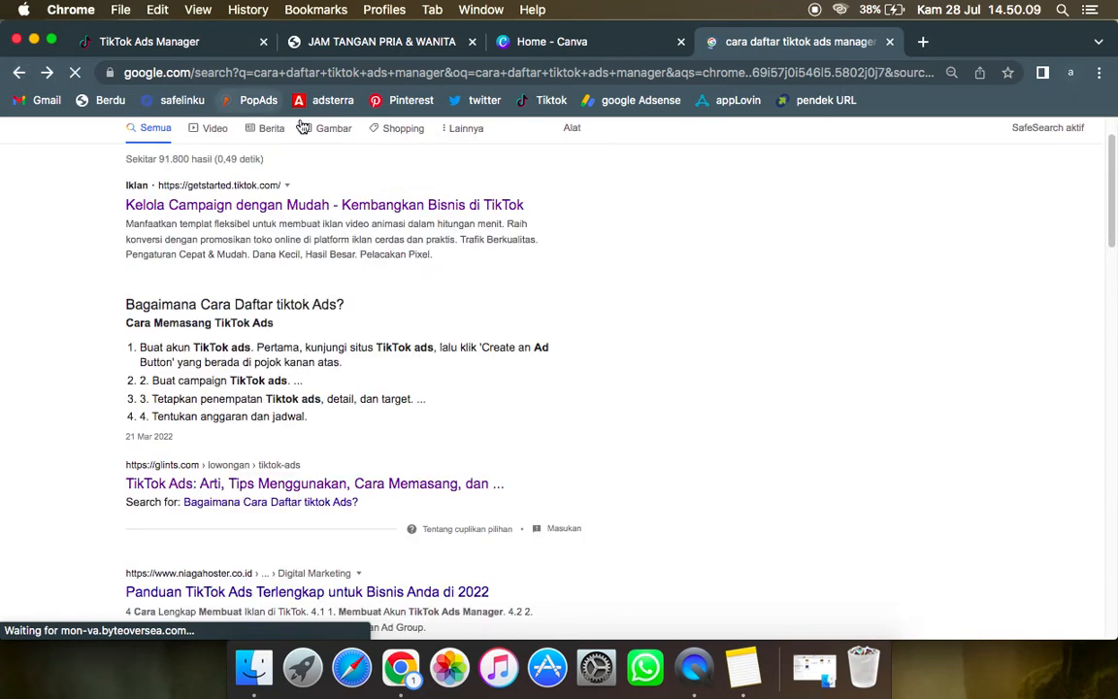
{"action": "scroll", "coordinate": [320, 209], "scroll_direction": "up", "scroll_amount": 2}
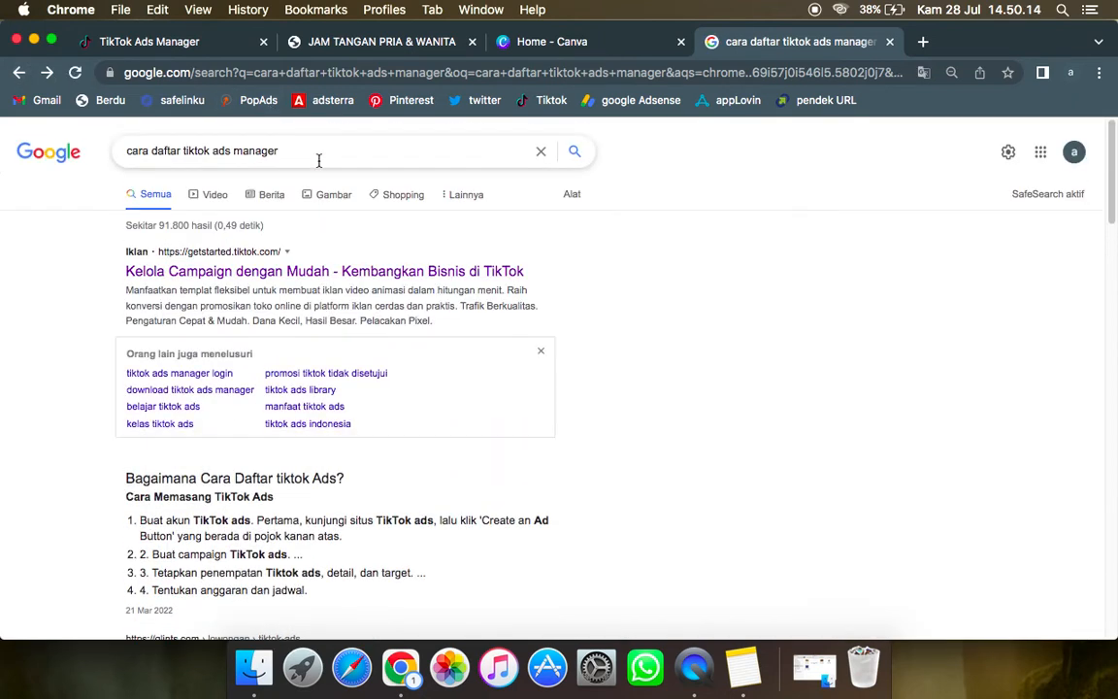
{"action": "left_click", "coordinate": [271, 276]}
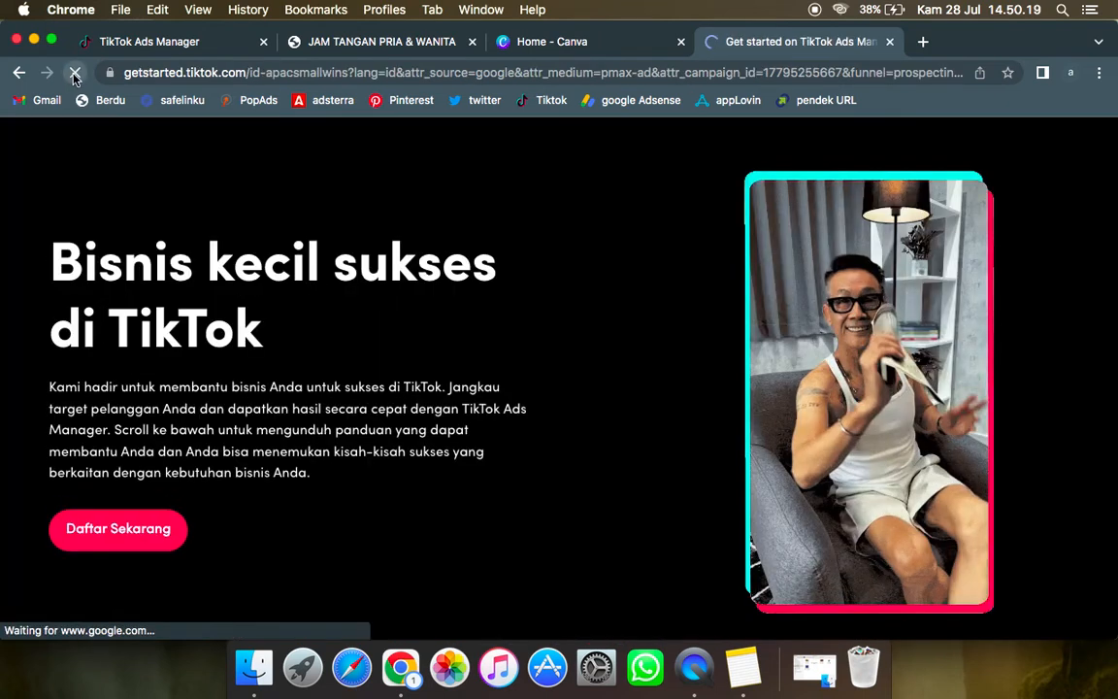
Step: Look for the sign-up form near the page's end, reload the page, and reopen it from the Google results
{"action": "scroll", "coordinate": [492, 358], "scroll_direction": "down", "scroll_amount": 5}
{"action": "scroll", "coordinate": [492, 358], "scroll_direction": "down", "scroll_amount": 15}
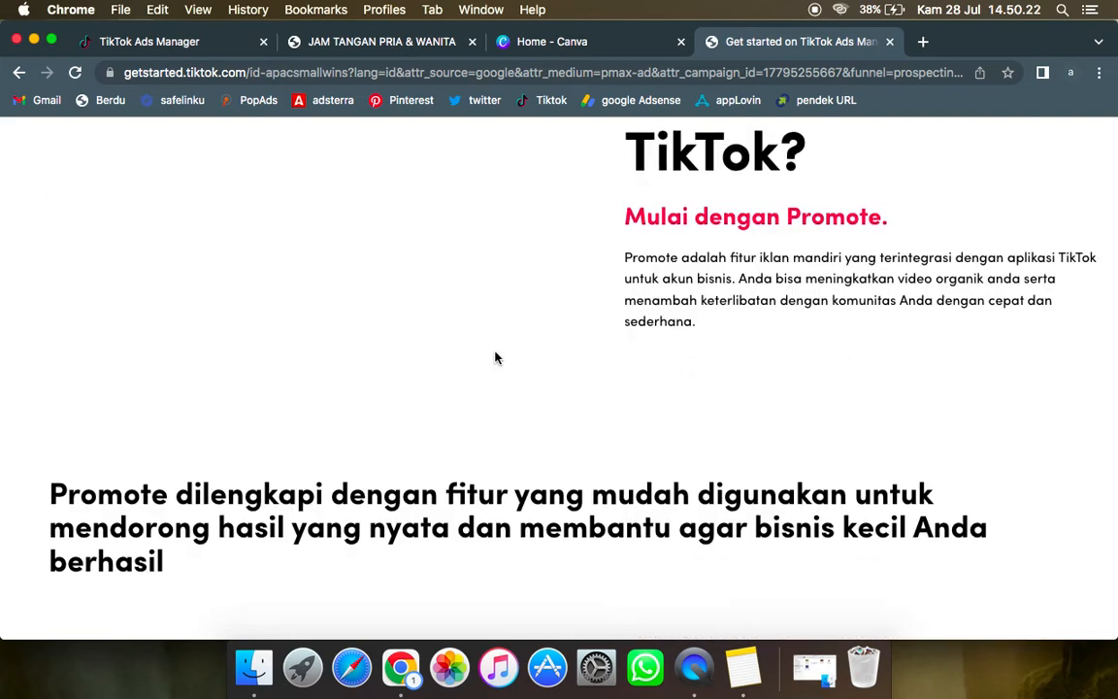
{"action": "scroll", "coordinate": [495, 359], "scroll_direction": "down", "scroll_amount": 15}
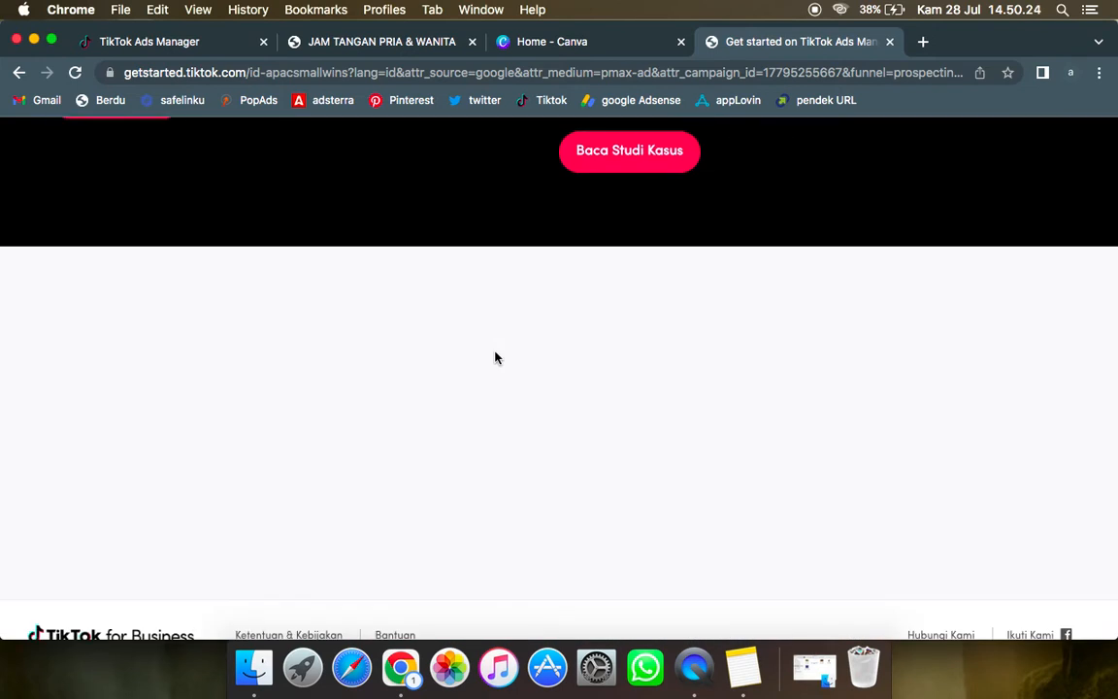
{"action": "scroll", "coordinate": [495, 358], "scroll_direction": "up", "scroll_amount": 5}
{"action": "scroll", "coordinate": [497, 357], "scroll_direction": "down", "scroll_amount": 5}
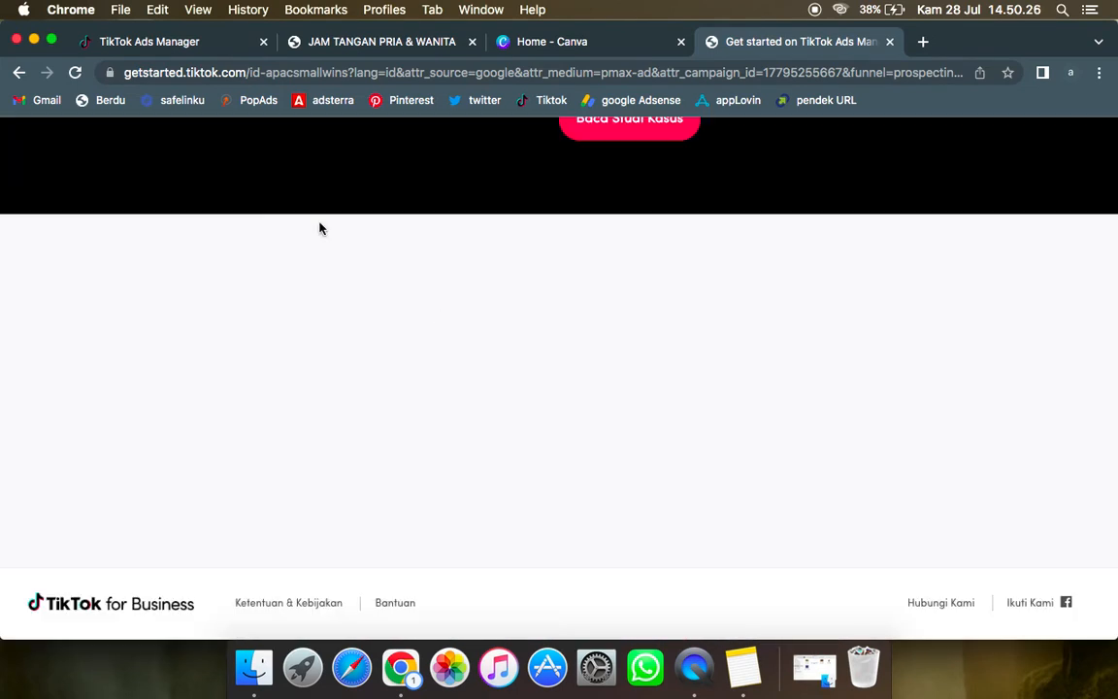
{"action": "left_click", "coordinate": [74, 76]}
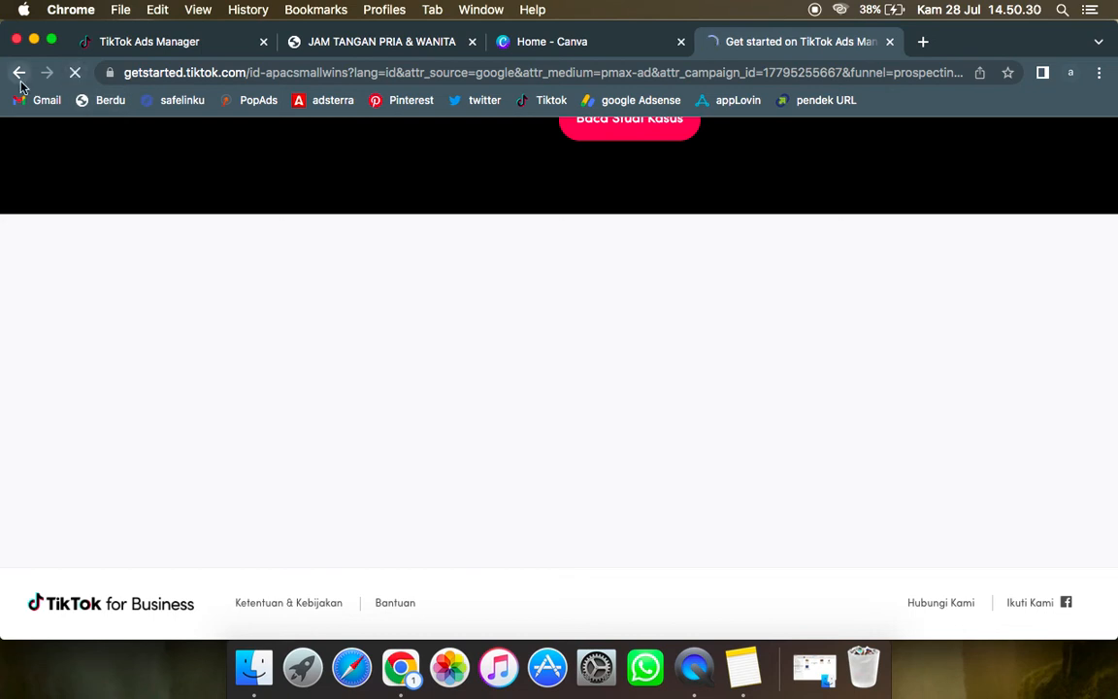
{"action": "left_click", "coordinate": [19, 72]}
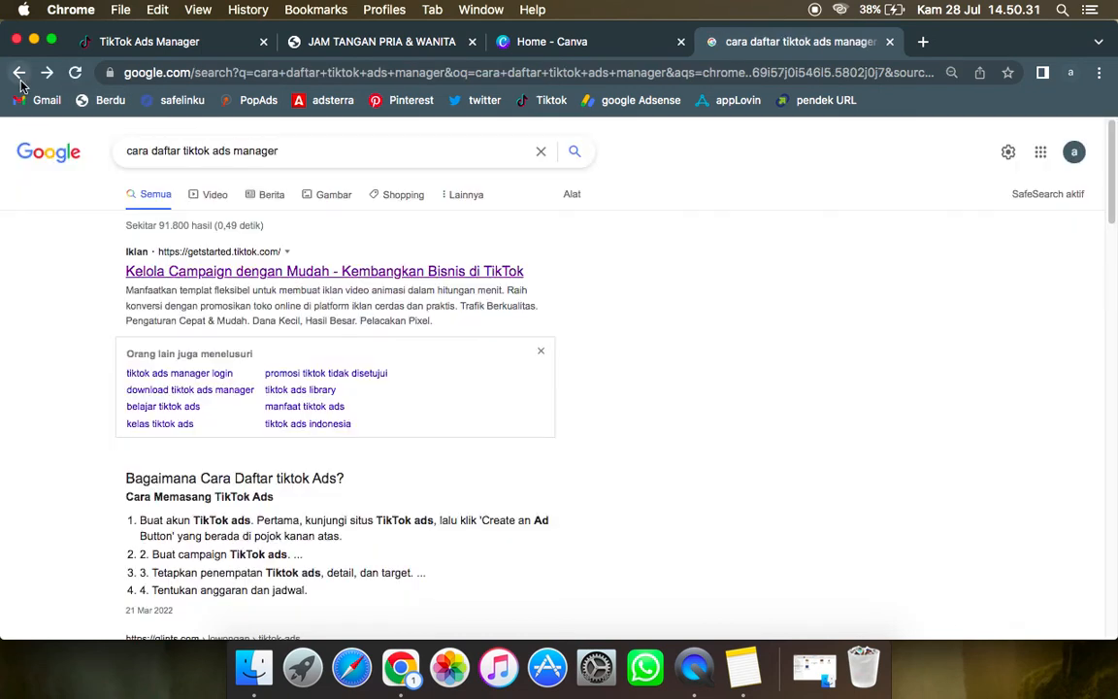
{"action": "left_click", "coordinate": [250, 276]}
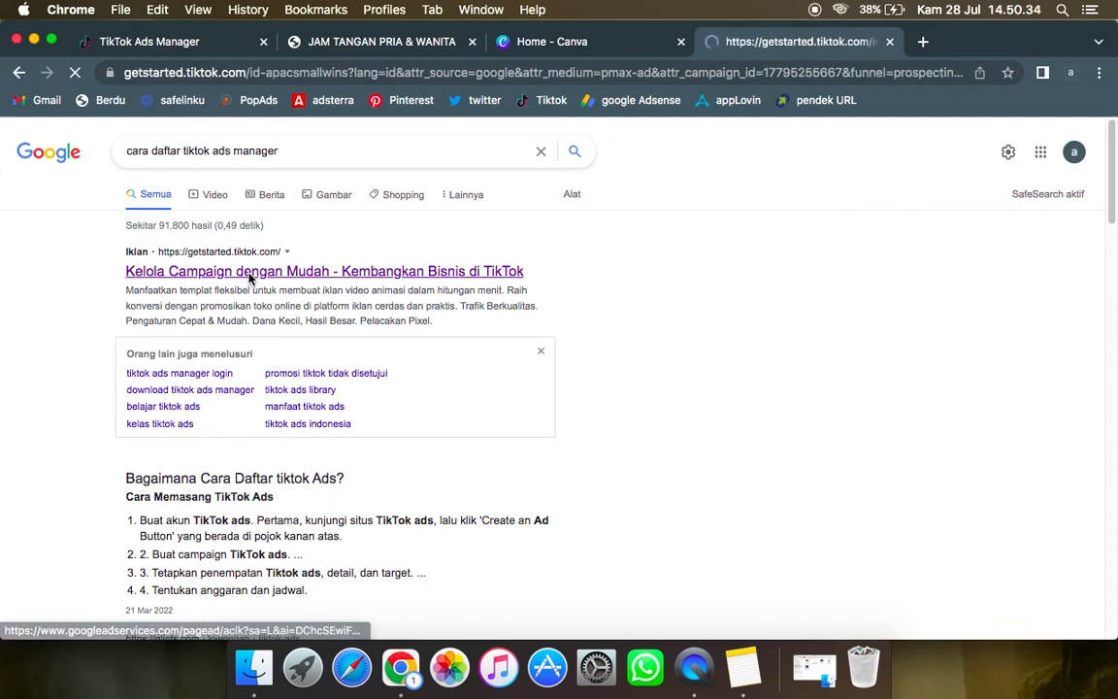
Step: Examine the fields of the "Buat Akun Iklan" form near the end of the TikTok landing page
{"action": "scroll", "coordinate": [410, 369], "scroll_direction": "down", "scroll_amount": 5}
{"action": "scroll", "coordinate": [410, 369], "scroll_direction": "down", "scroll_amount": 15}
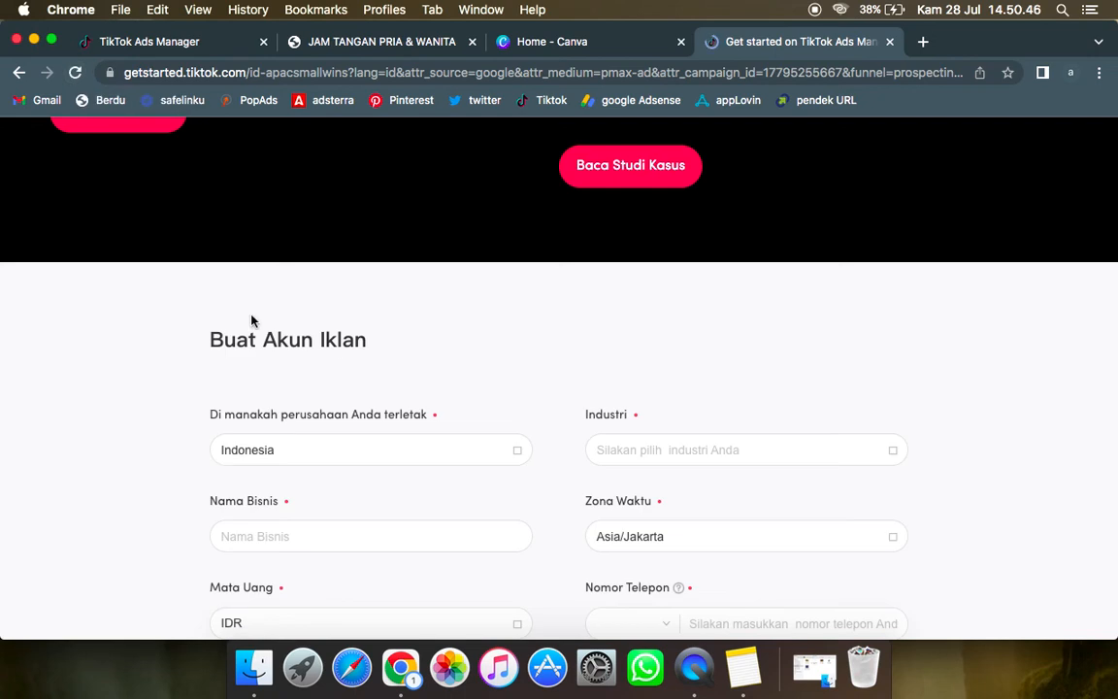
{"action": "scroll", "coordinate": [307, 354], "scroll_direction": "down", "scroll_amount": 2}
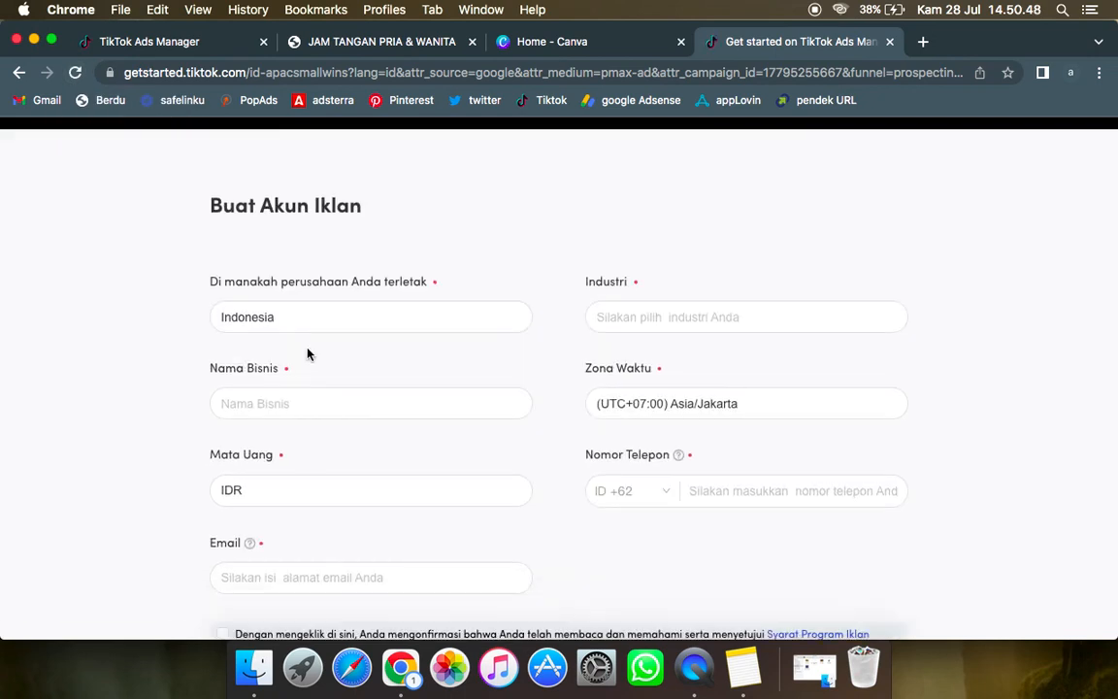
{"action": "scroll", "coordinate": [417, 414], "scroll_direction": "down", "scroll_amount": 3}
{"action": "scroll", "coordinate": [417, 415], "scroll_direction": "up", "scroll_amount": 5}
{"action": "scroll", "coordinate": [419, 416], "scroll_direction": "down", "scroll_amount": 1}
{"action": "scroll", "coordinate": [419, 416], "scroll_direction": "down", "scroll_amount": 1}
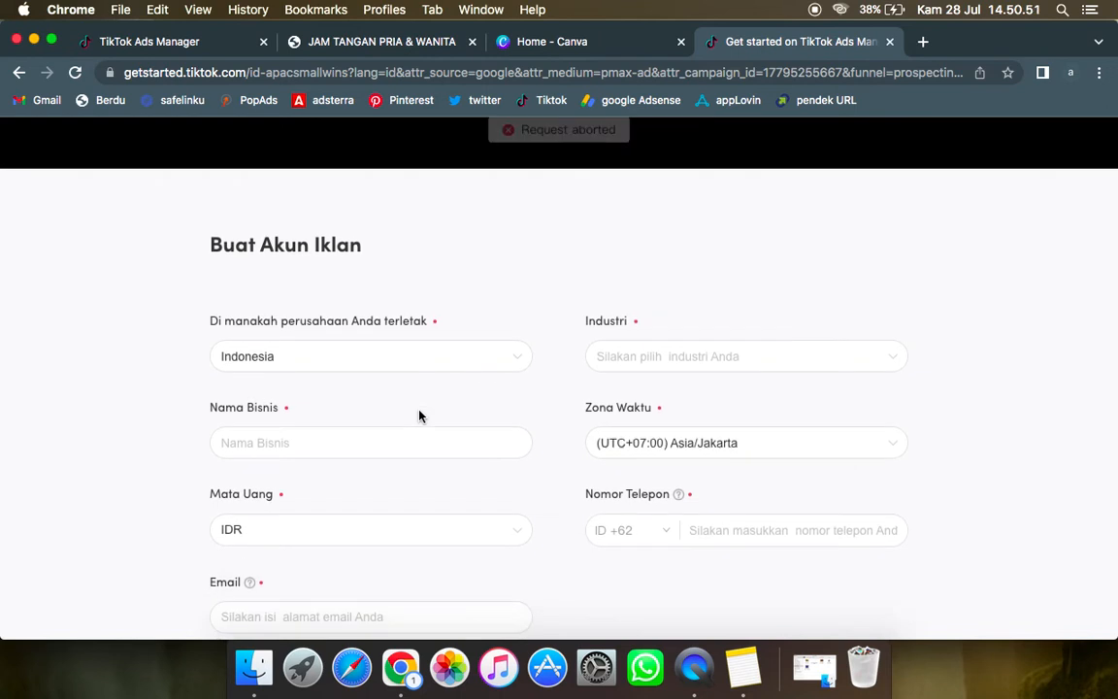
{"action": "scroll", "coordinate": [324, 374], "scroll_direction": "down", "scroll_amount": 2}
Step: Enter "AKSESORIES" as the business name (Nama Bisnis) in the ad account form
{"action": "left_click", "coordinate": [324, 366]}
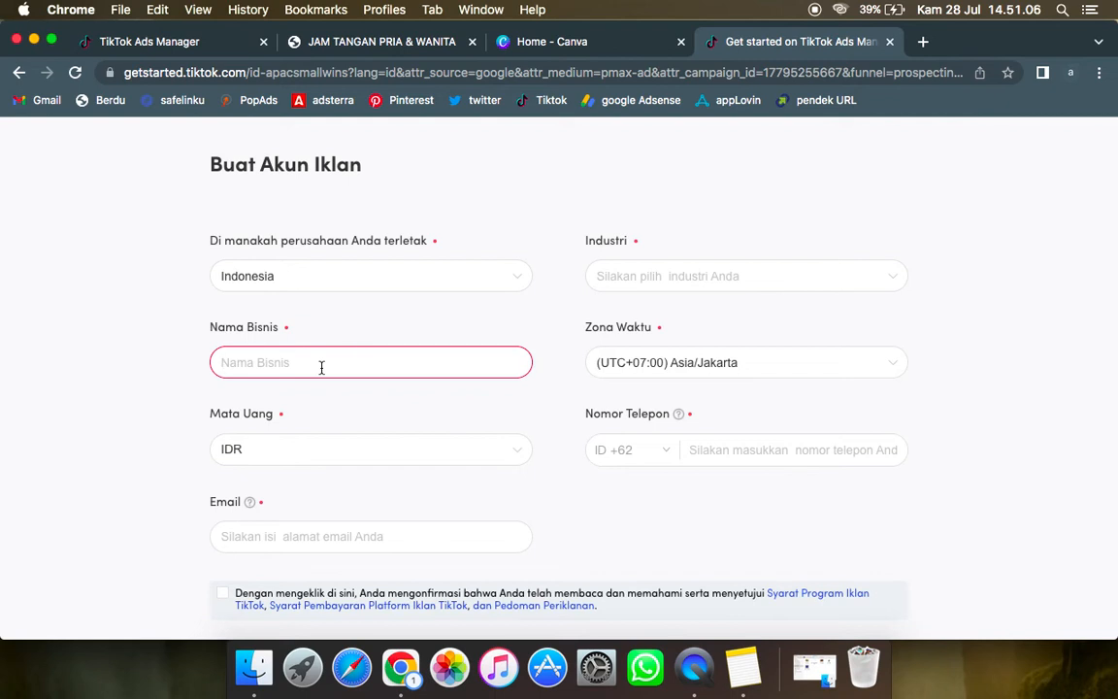
{"action": "type", "text": "AKSESORIES"}
{"action": "key", "text": "Tab"}
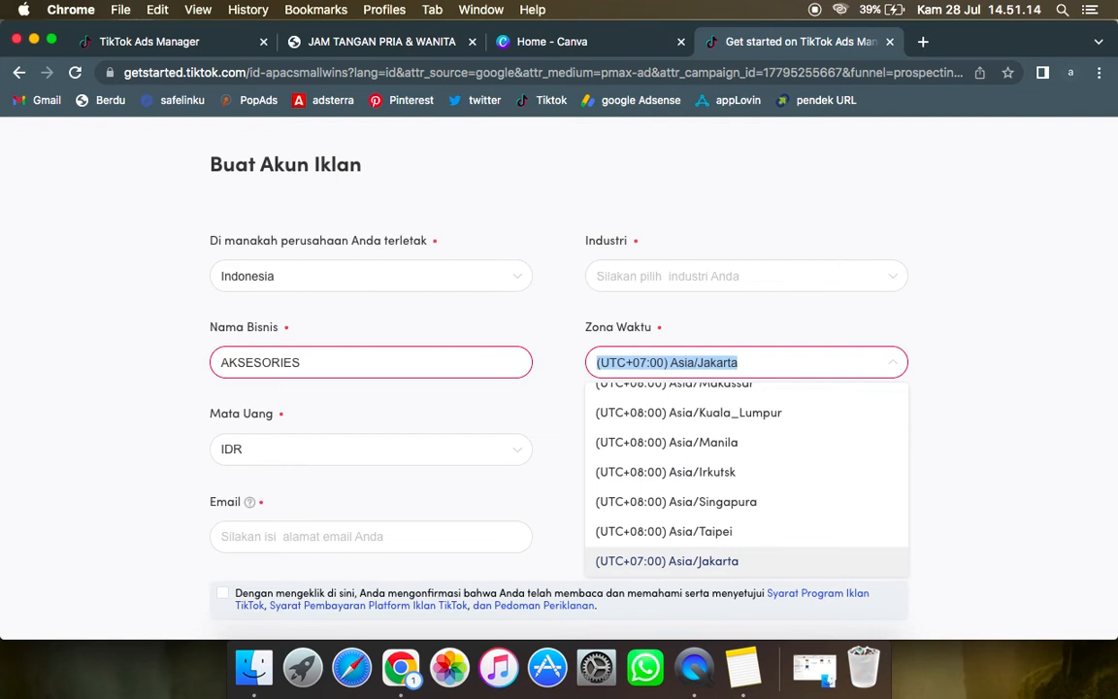
Step: Keep IDR as the account currency and agree to the TikTok advertising and payment terms
{"action": "scroll", "coordinate": [331, 334], "scroll_direction": "down", "scroll_amount": 3}
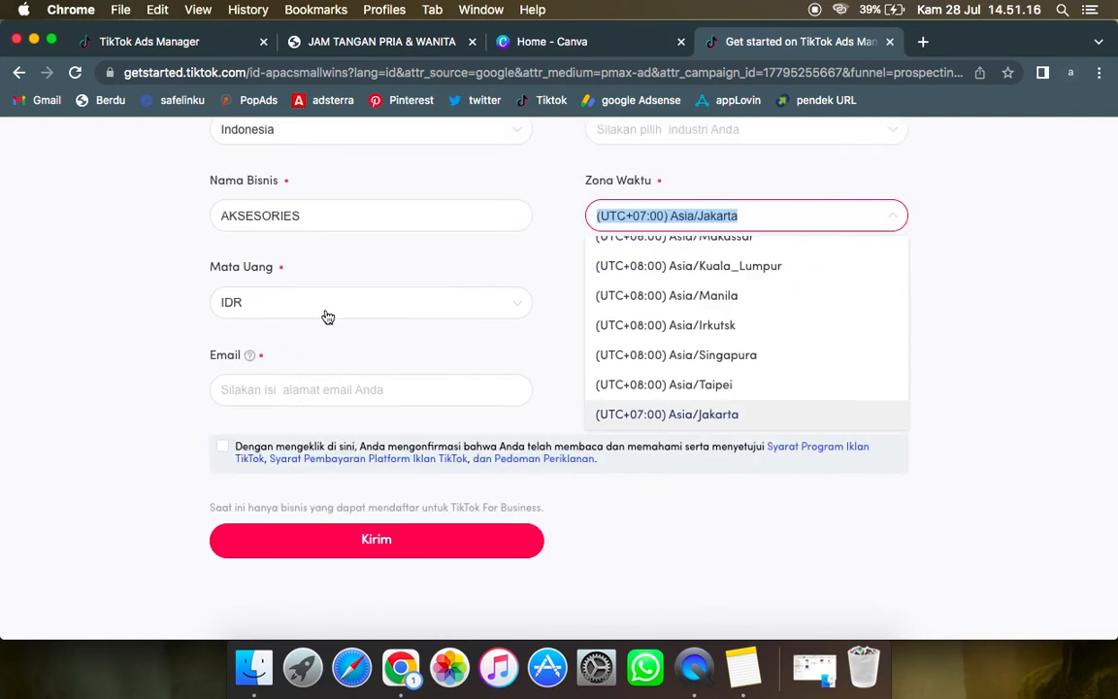
{"action": "left_click", "coordinate": [326, 310]}
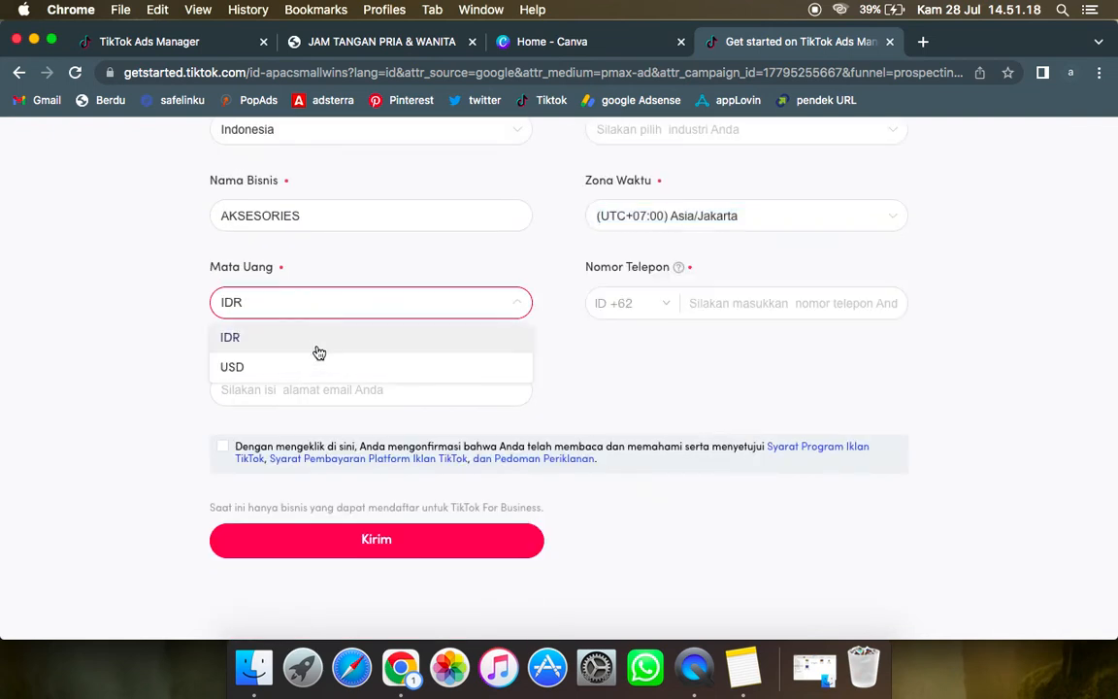
{"action": "left_click", "coordinate": [359, 248]}
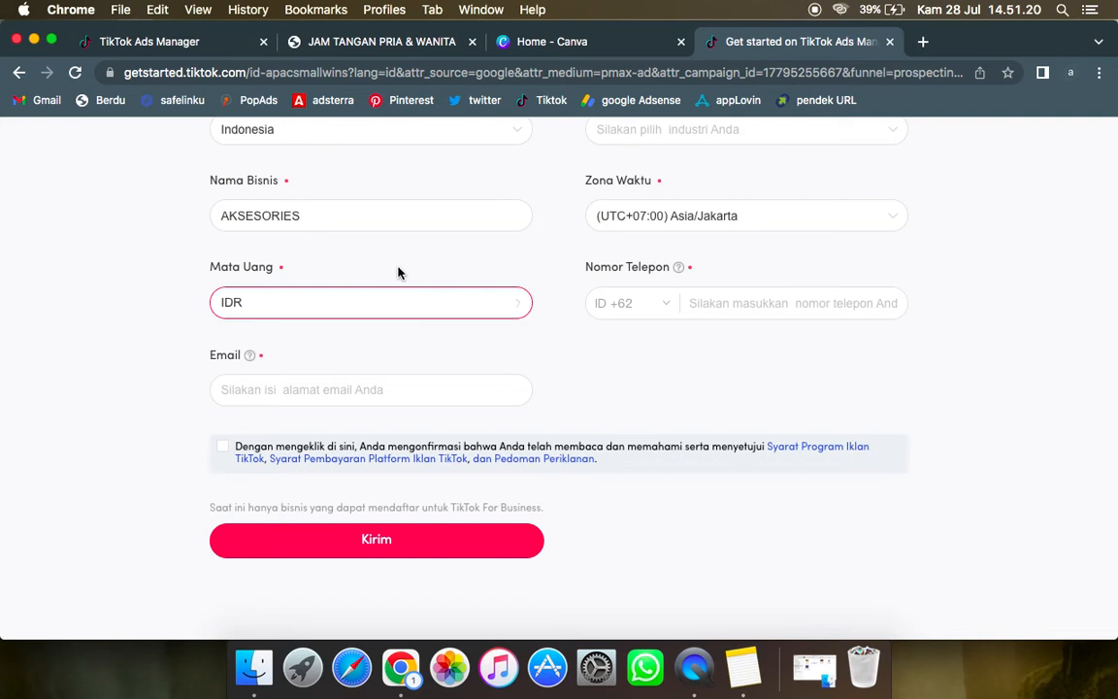
{"action": "left_click", "coordinate": [324, 392]}
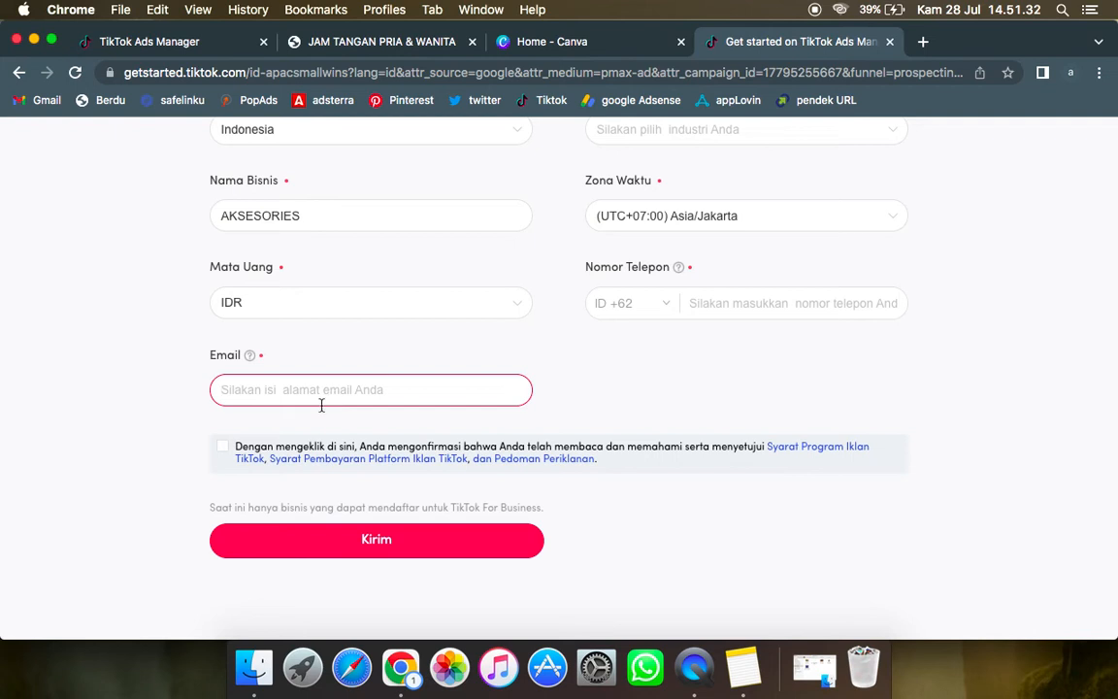
{"action": "left_click", "coordinate": [223, 447]}
Step: Search the Industri choices for "PAKAI" and clear the search
{"action": "scroll", "coordinate": [557, 387], "scroll_direction": "up", "scroll_amount": 5}
{"action": "left_click", "coordinate": [707, 406]}
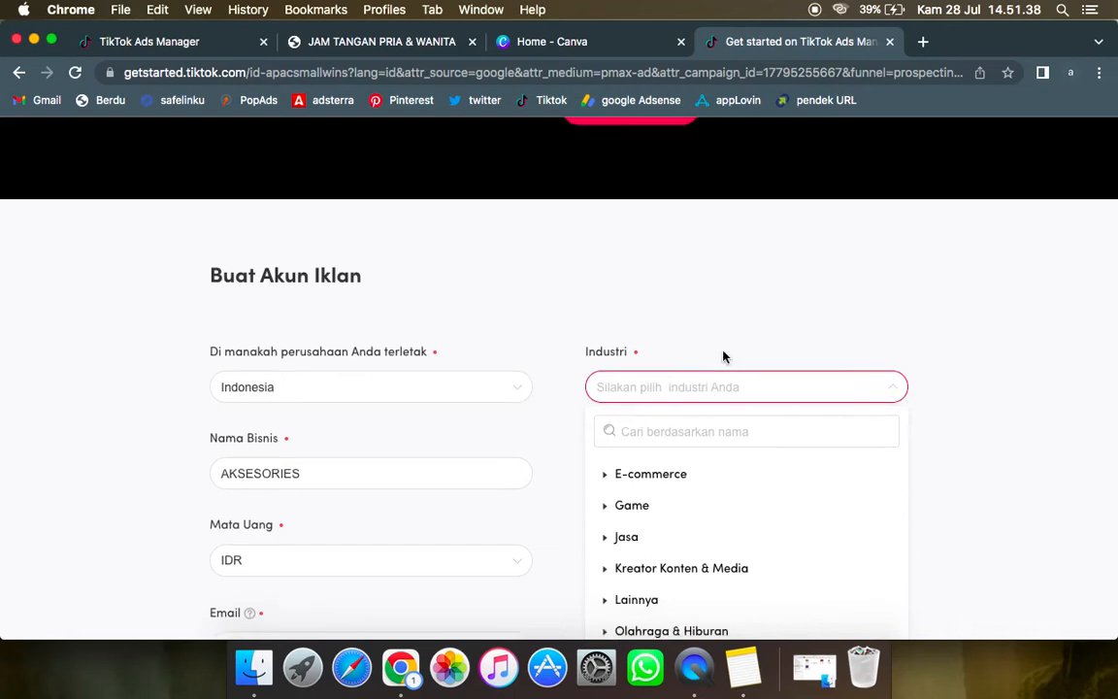
{"action": "scroll", "coordinate": [724, 358], "scroll_direction": "down", "scroll_amount": 5}
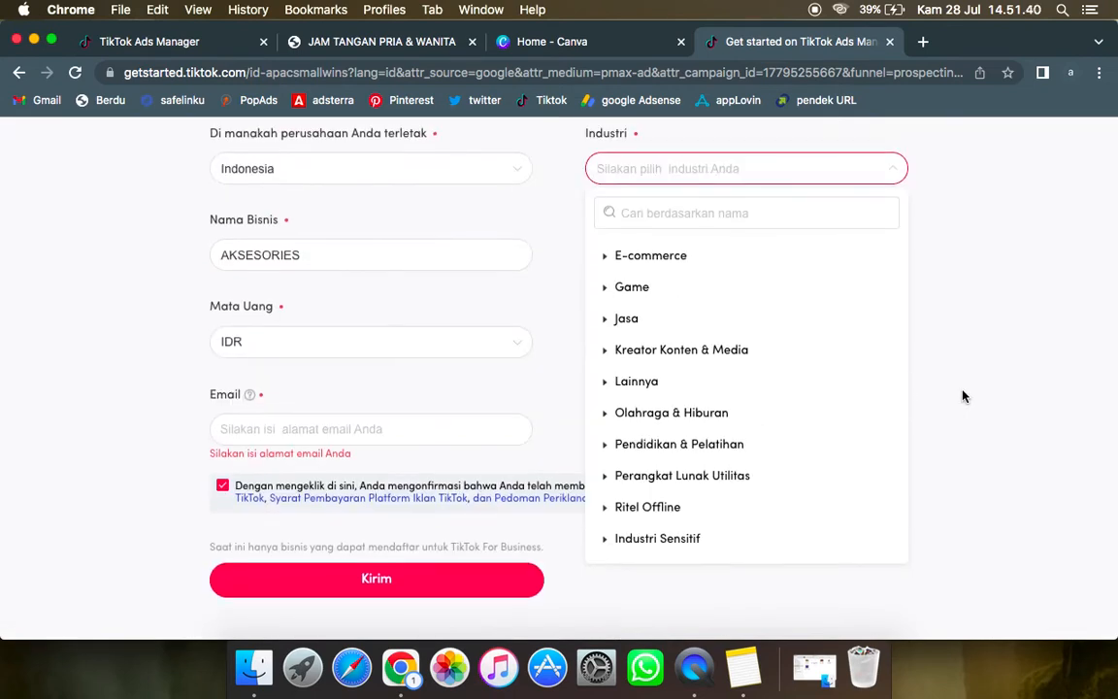
{"action": "left_click", "coordinate": [666, 222]}
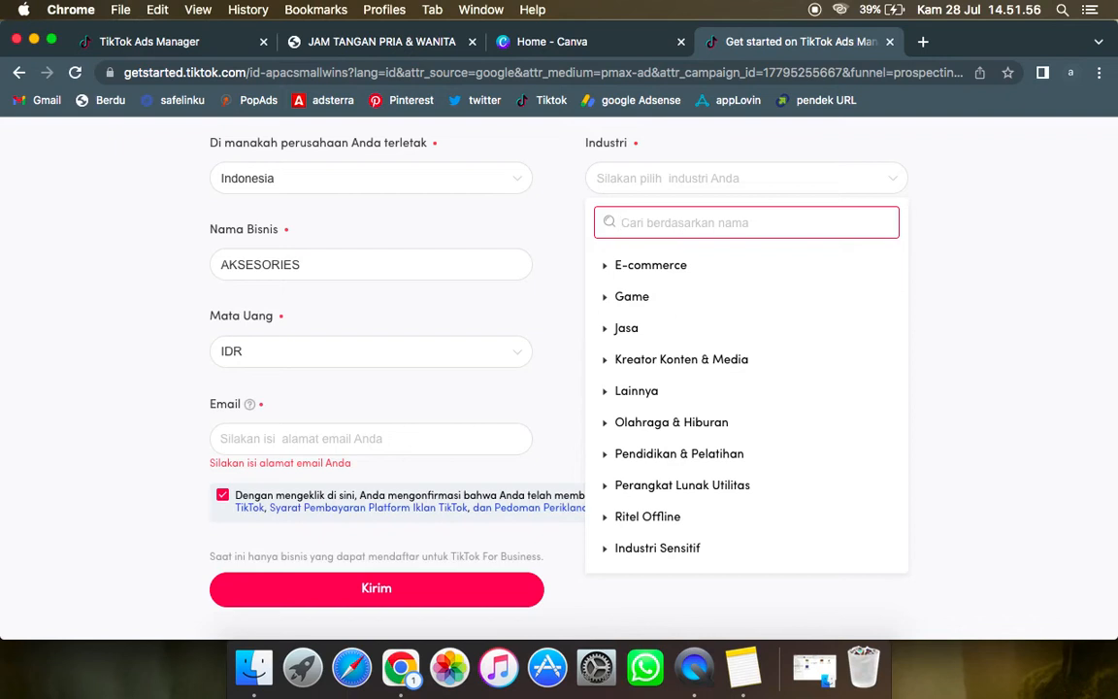
{"action": "type", "text": "PAKAI"}
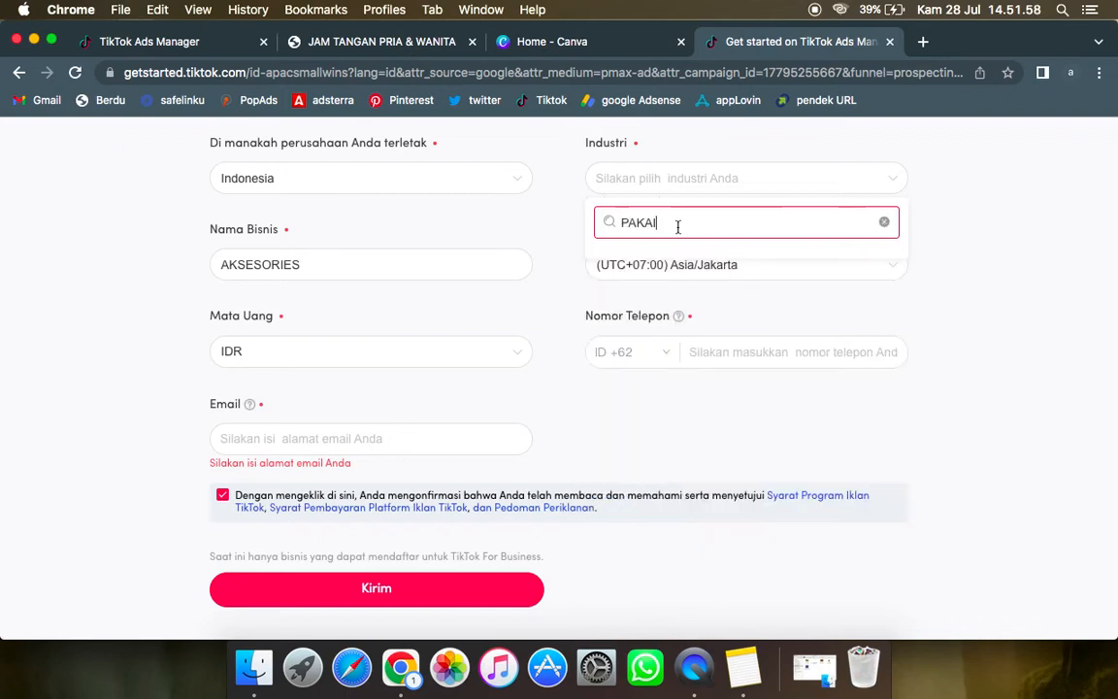
{"action": "left_click", "coordinate": [885, 223]}
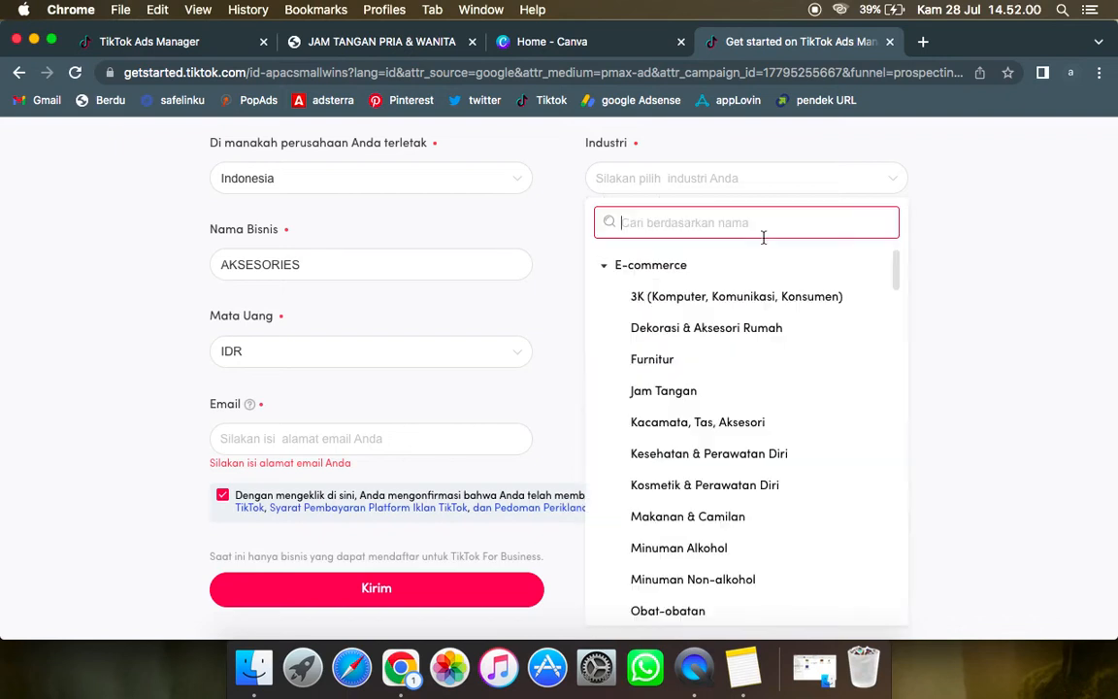
Step: Browse the Industri categories in the ad account form, then check the phone number field and the form's remaining required fields
{"action": "left_click", "coordinate": [604, 266]}
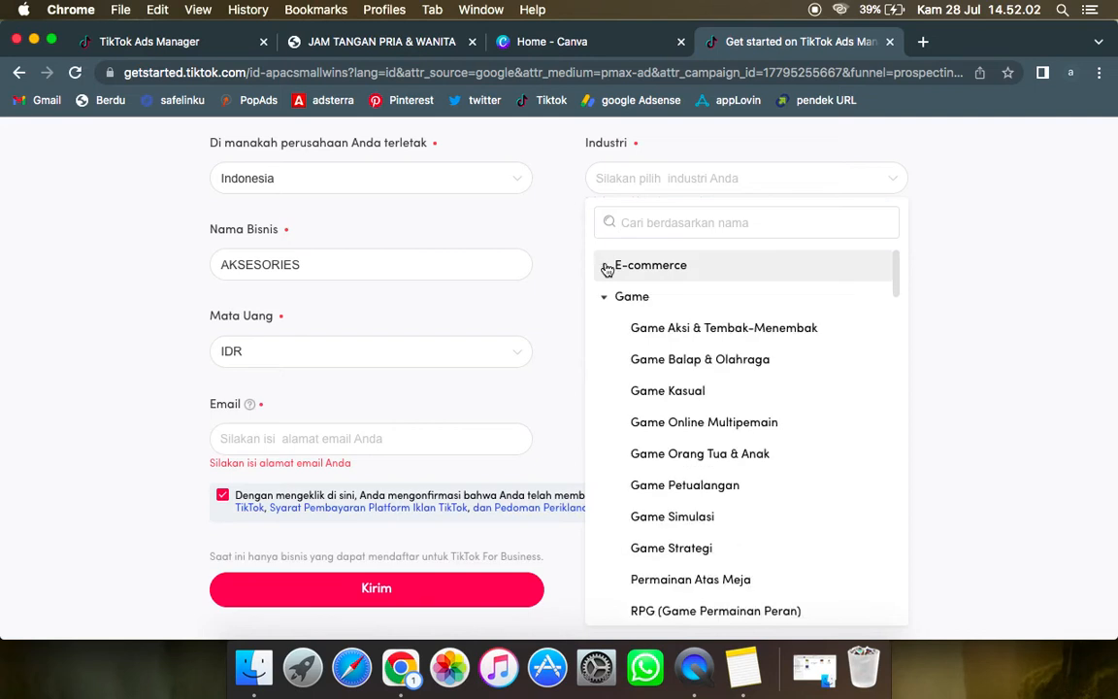
{"action": "left_click", "coordinate": [606, 298]}
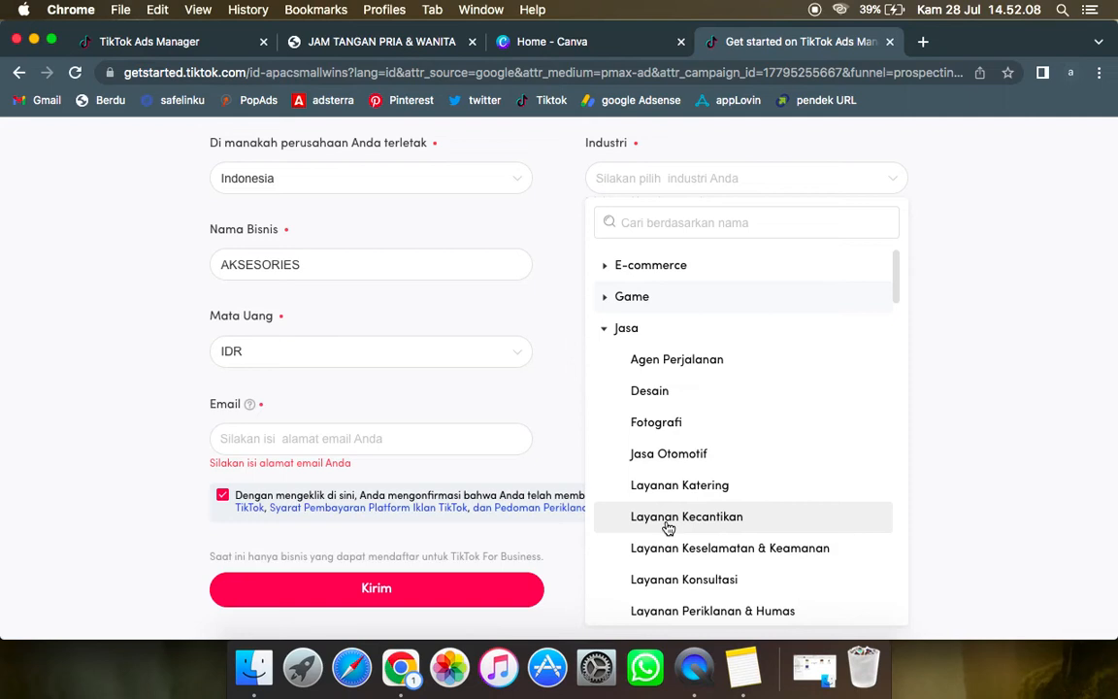
{"action": "scroll", "coordinate": [668, 528], "scroll_direction": "down", "scroll_amount": 5}
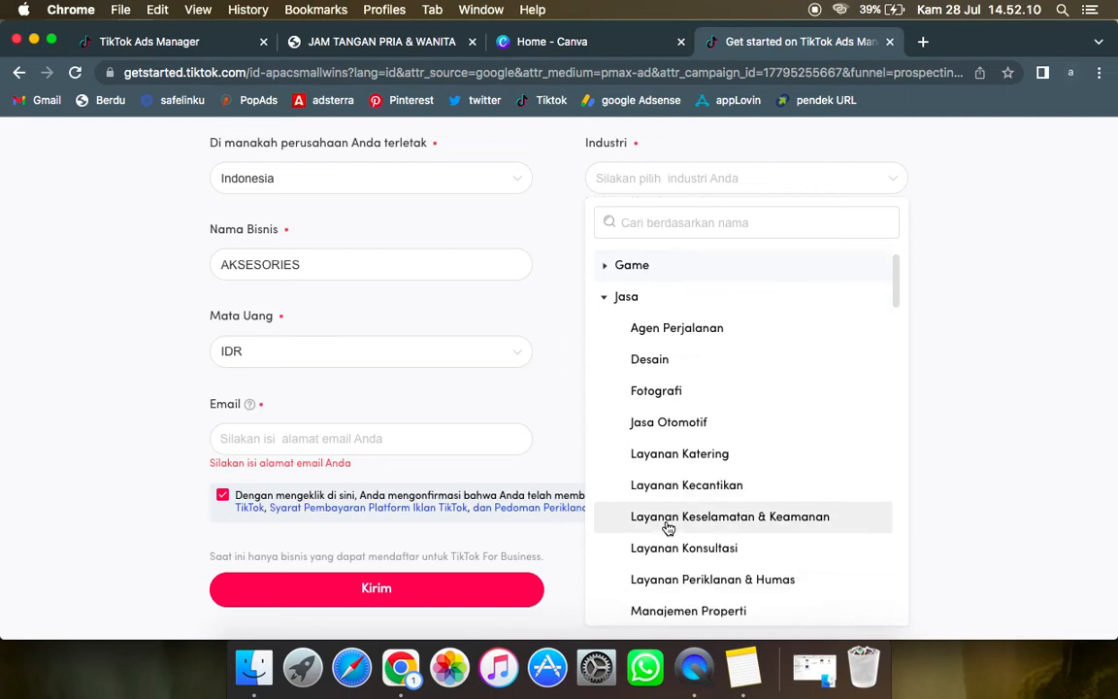
{"action": "scroll", "coordinate": [669, 527], "scroll_direction": "down", "scroll_amount": 2}
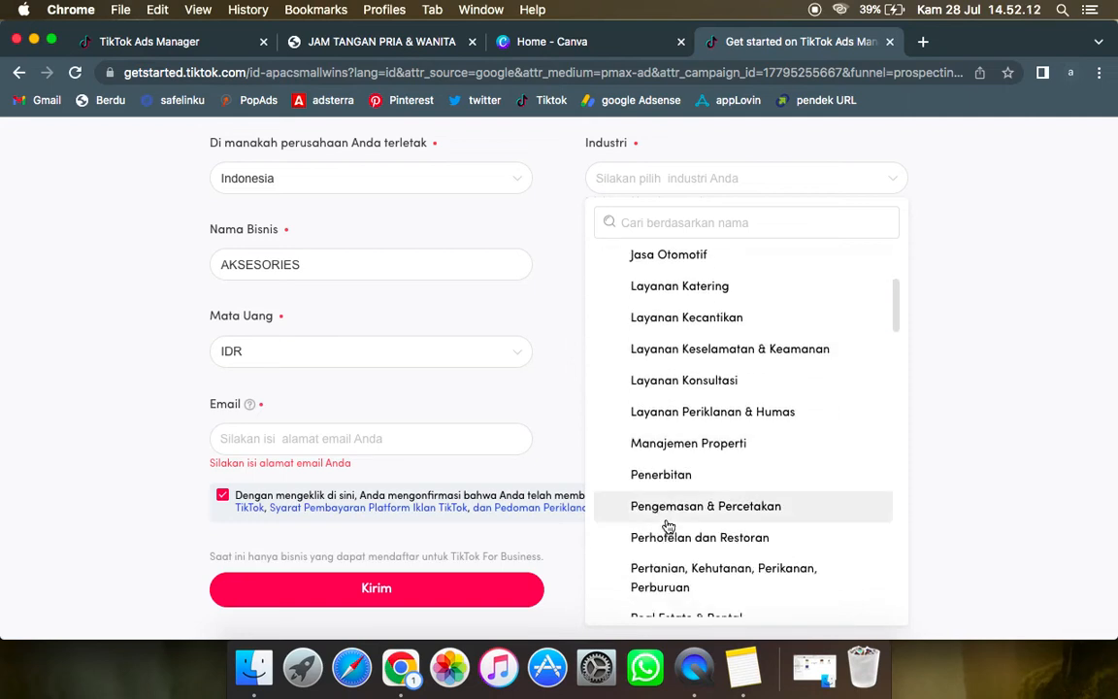
{"action": "scroll", "coordinate": [692, 486], "scroll_direction": "down", "scroll_amount": 7}
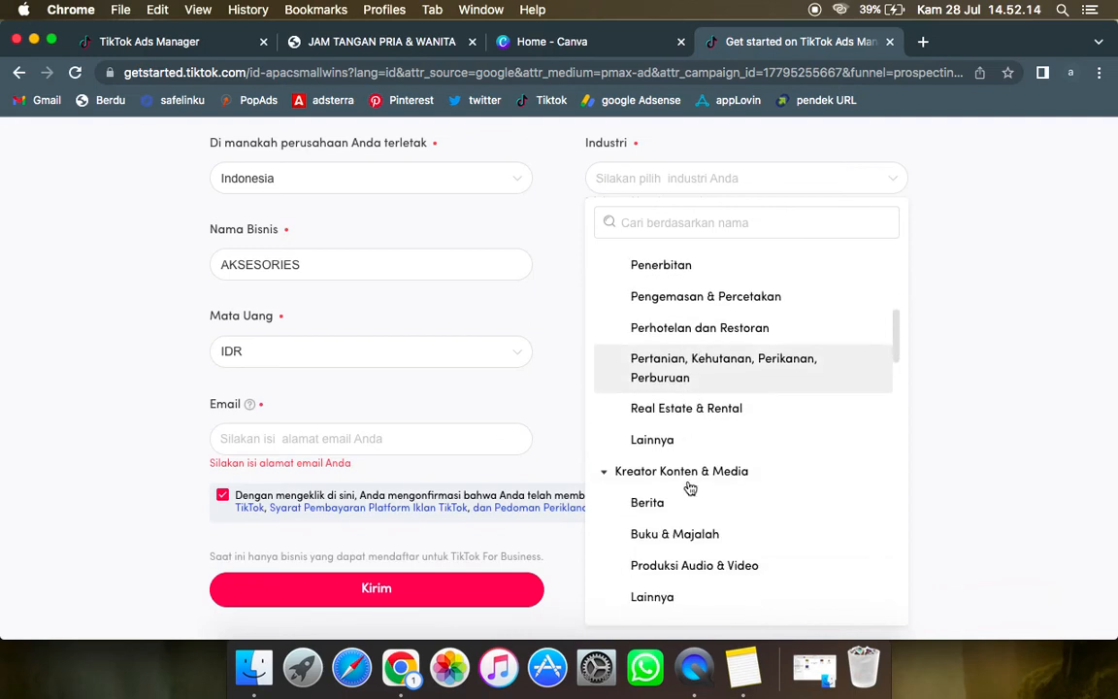
{"action": "scroll", "coordinate": [661, 466], "scroll_direction": "down", "scroll_amount": 5}
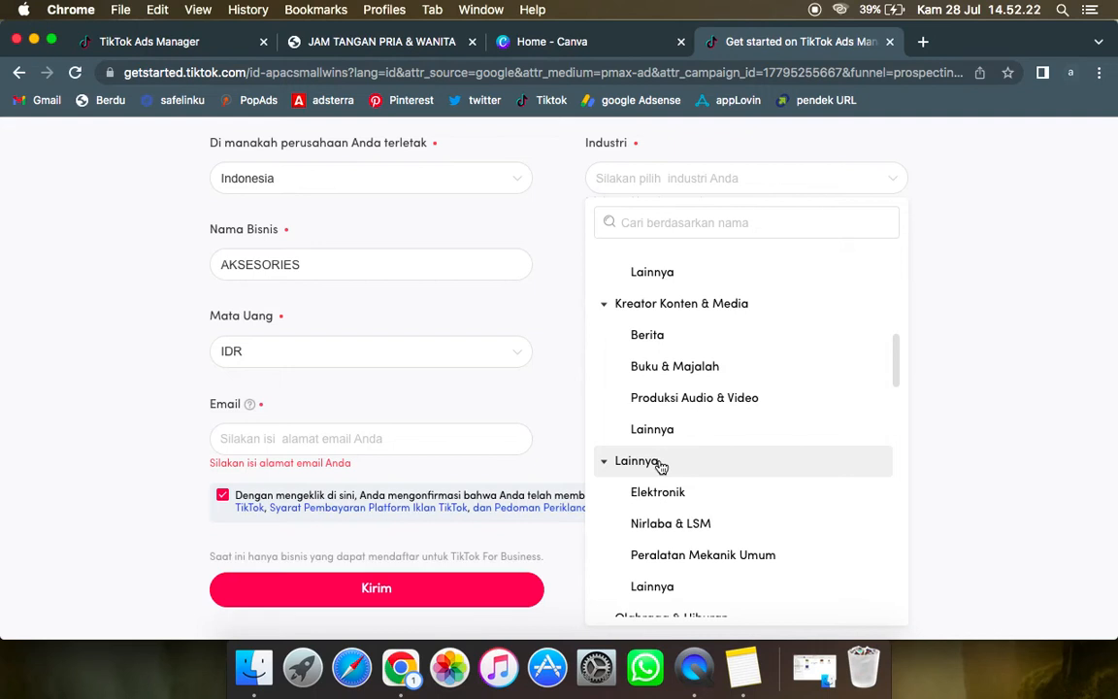
{"action": "scroll", "coordinate": [659, 464], "scroll_direction": "down", "scroll_amount": 5}
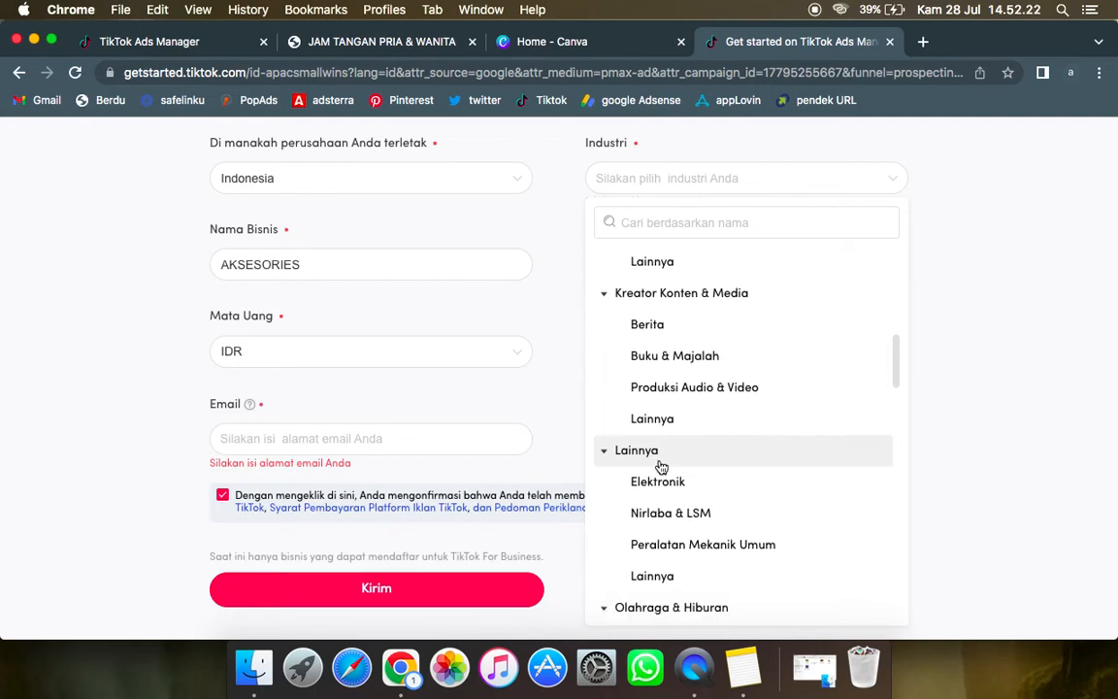
{"action": "left_click", "coordinate": [564, 417]}
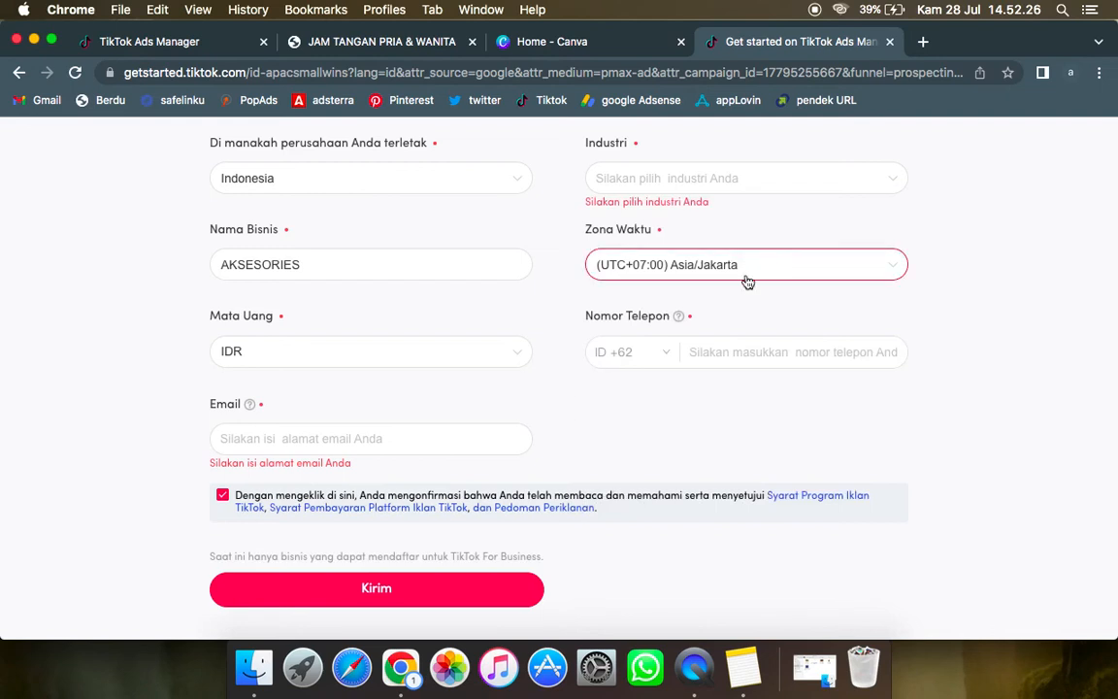
{"action": "left_click", "coordinate": [724, 353]}
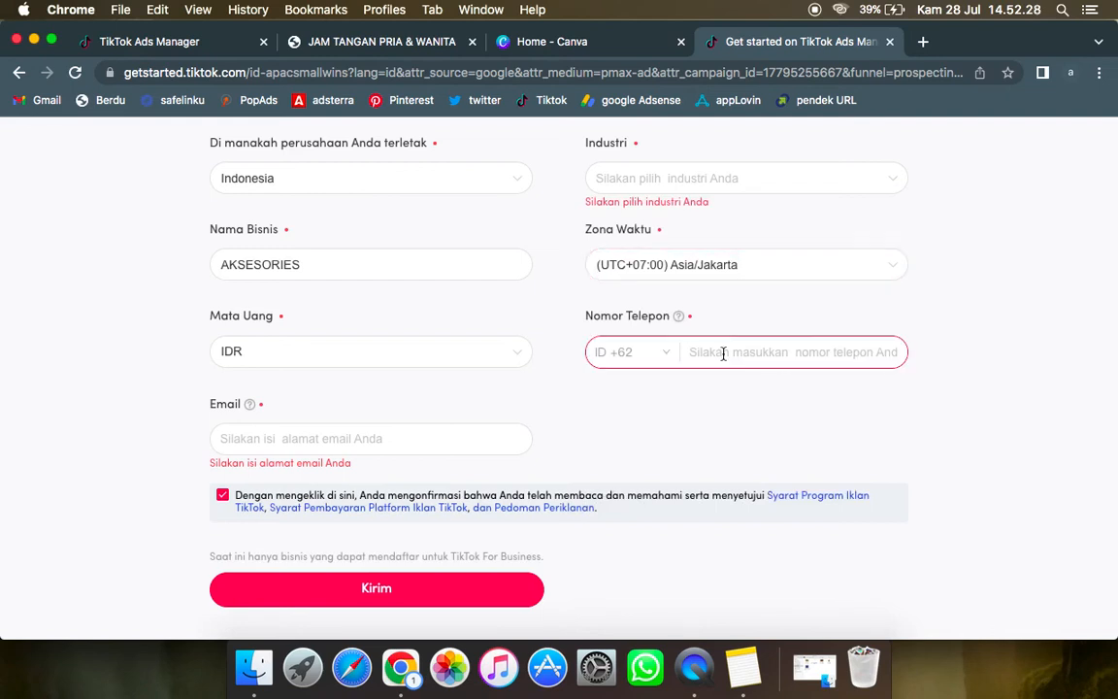
{"action": "left_click", "coordinate": [725, 413]}
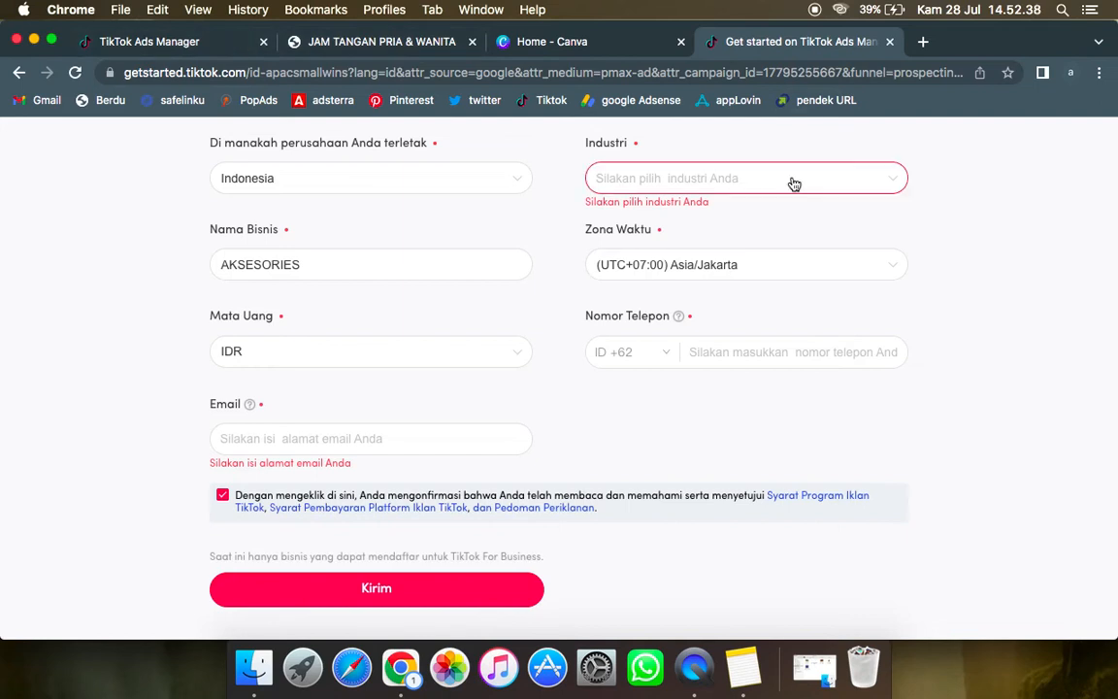
{"action": "scroll", "coordinate": [794, 340], "scroll_direction": "down", "scroll_amount": 3}
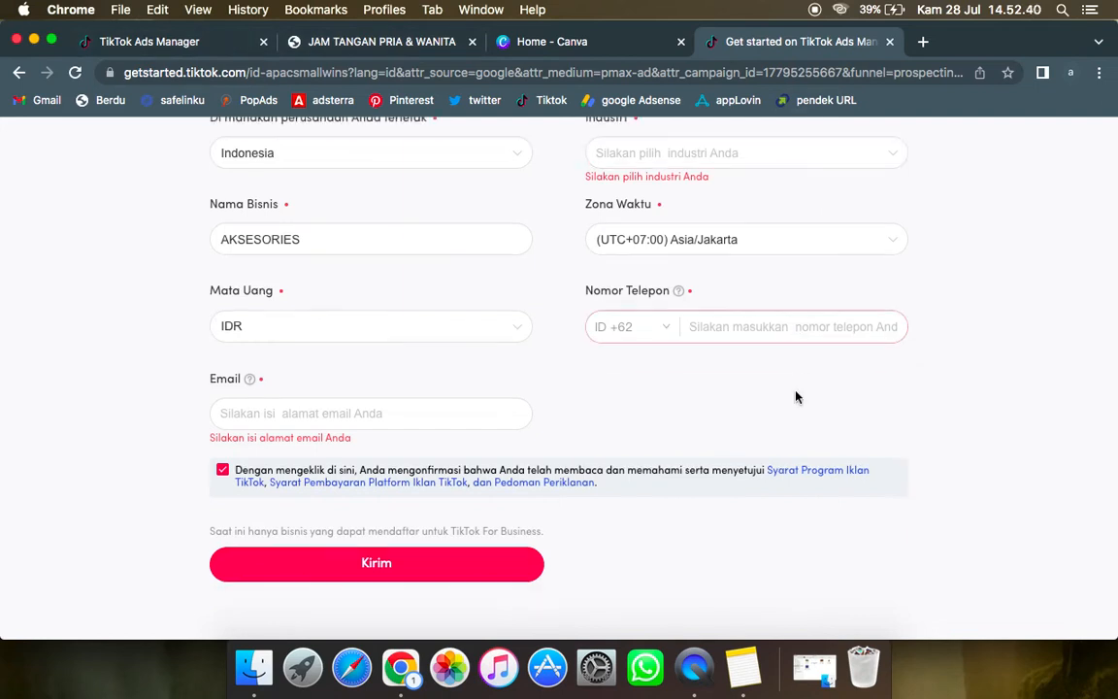
{"action": "scroll", "coordinate": [789, 399], "scroll_direction": "up", "scroll_amount": 10}
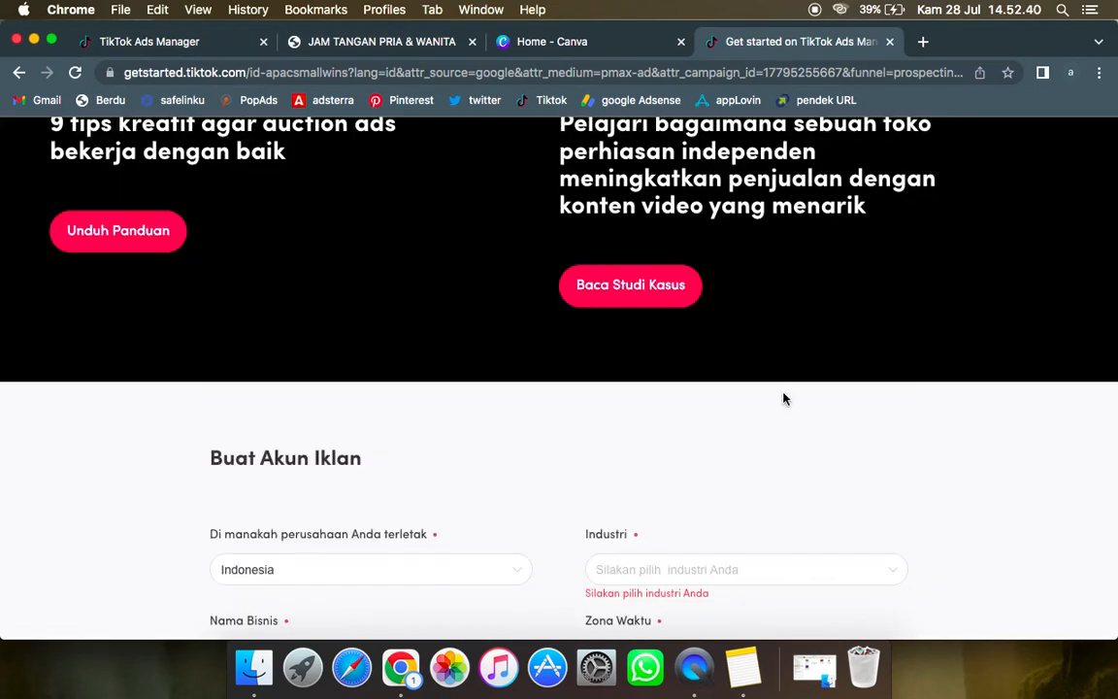
Step: Switch to the existing TikTok Ads Manager account, open its Dashboard, and close the ad account registration page
{"action": "left_click", "coordinate": [207, 46]}
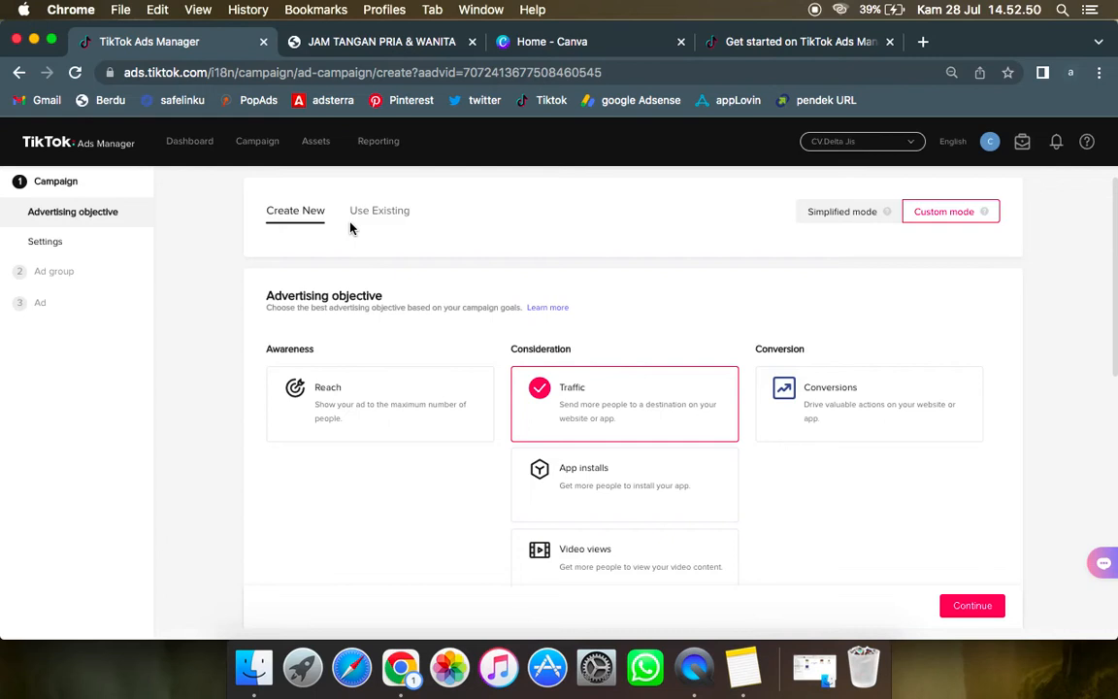
{"action": "left_click", "coordinate": [205, 146]}
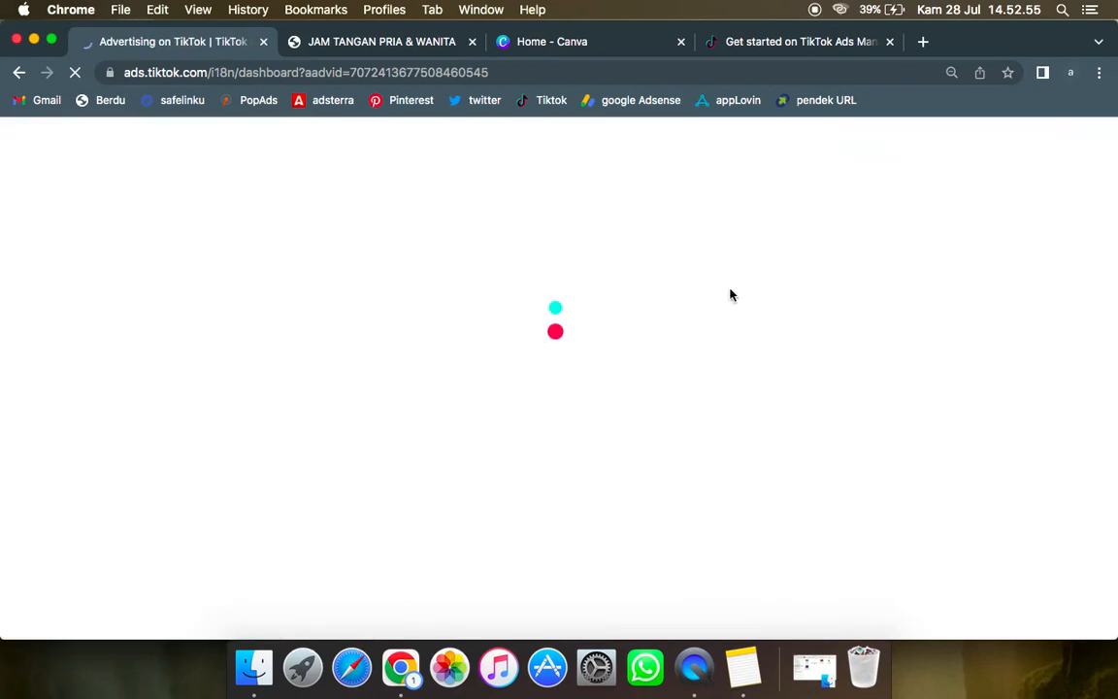
{"action": "left_click", "coordinate": [889, 42]}
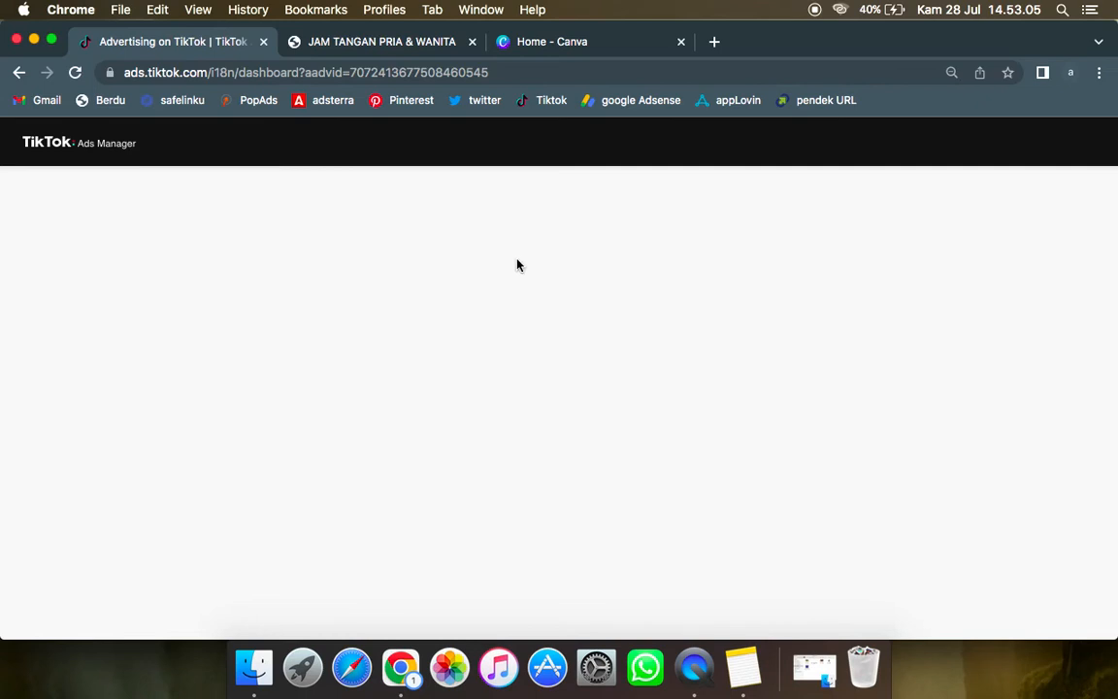
Step: Switch to the Berdu page editor, save the "JAM TANGAN PRIA & WANITA" landing page, and open its live version
{"action": "left_click", "coordinate": [386, 49]}
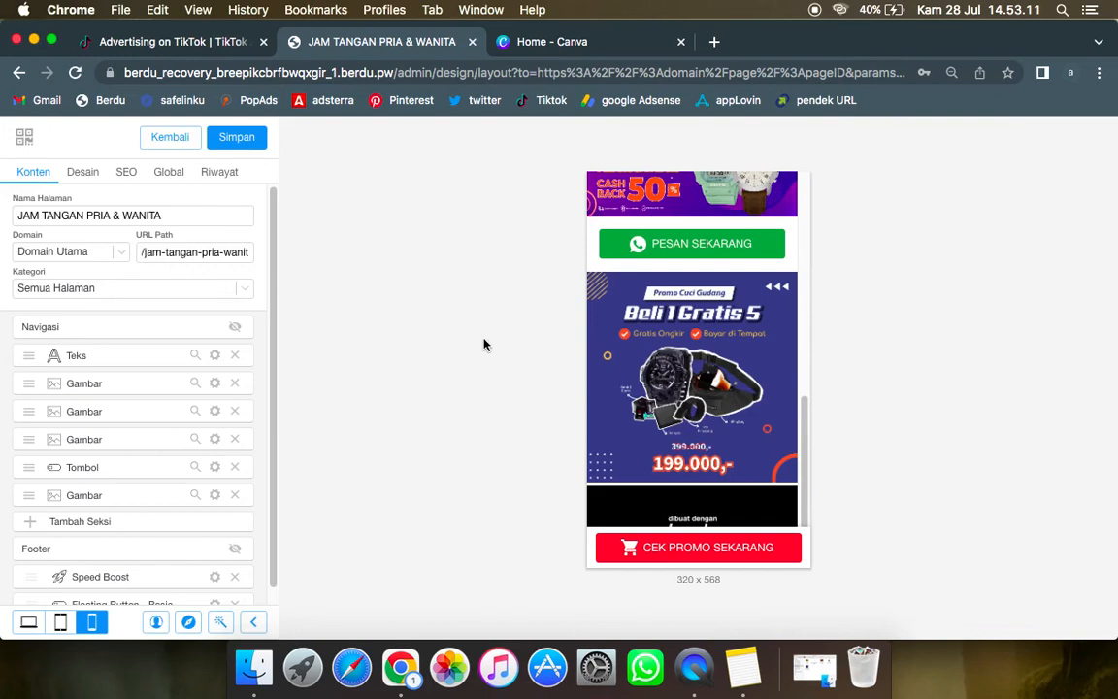
{"action": "scroll", "coordinate": [598, 340], "scroll_direction": "up", "scroll_amount": 10}
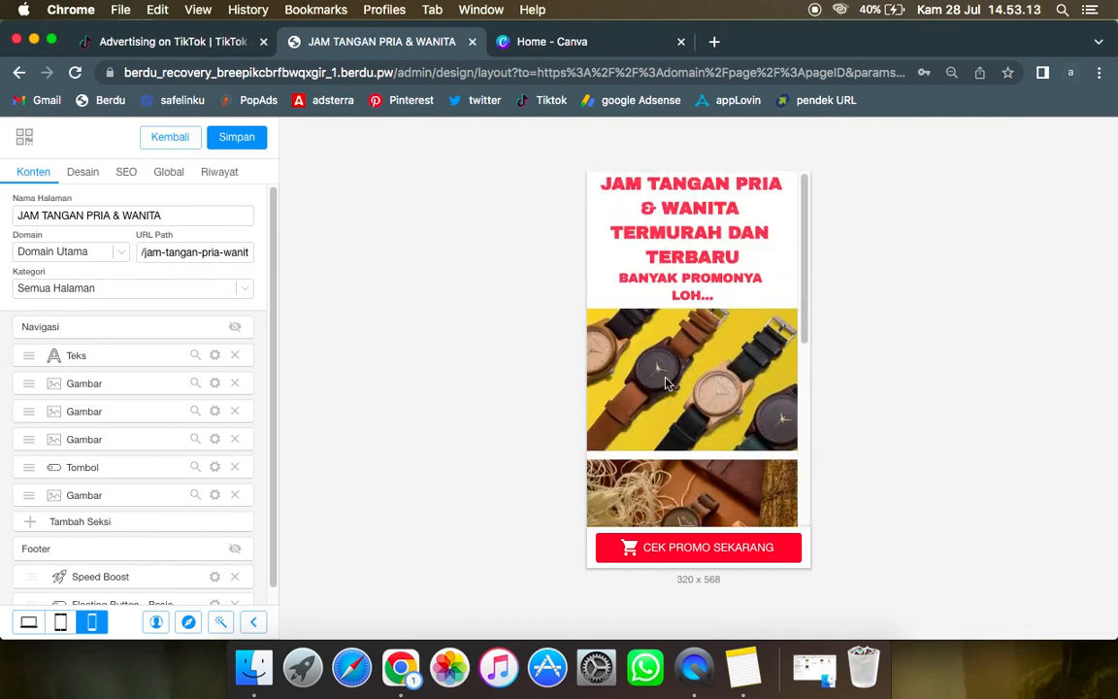
{"action": "scroll", "coordinate": [666, 382], "scroll_direction": "down", "scroll_amount": 10}
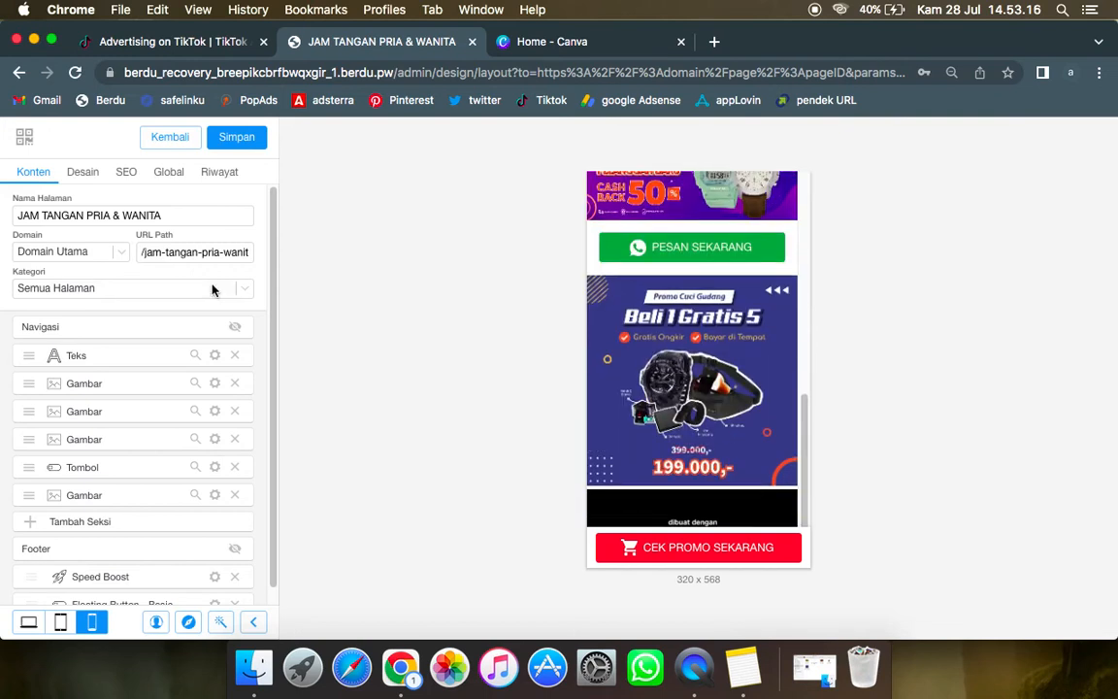
{"action": "left_click", "coordinate": [238, 138]}
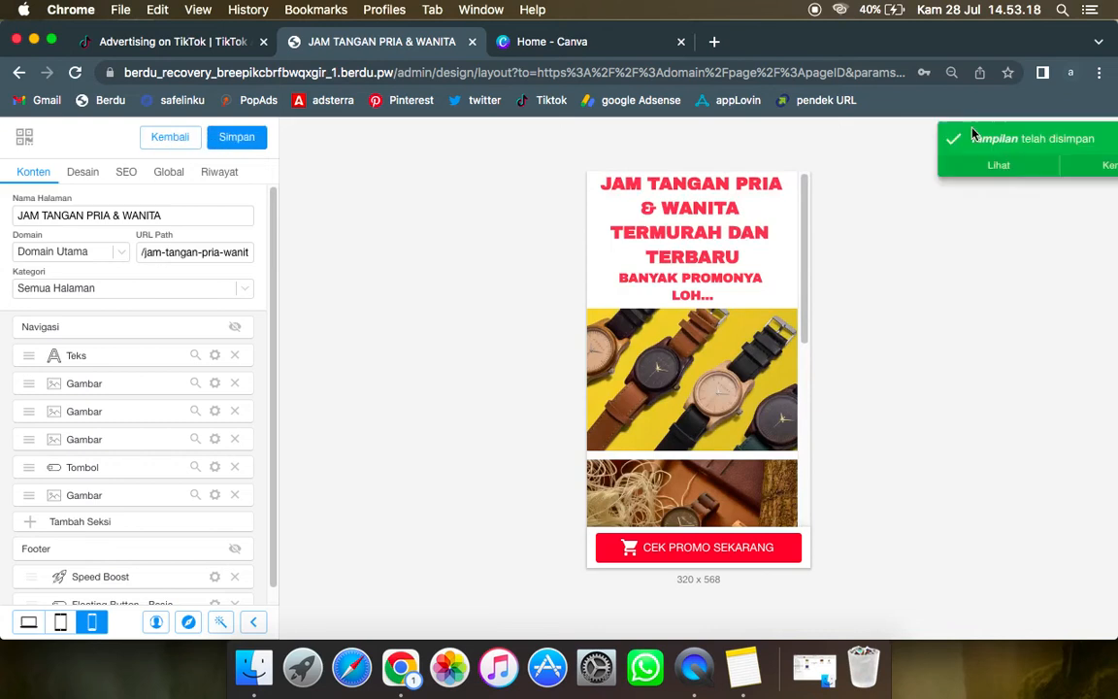
{"action": "left_click", "coordinate": [932, 166]}
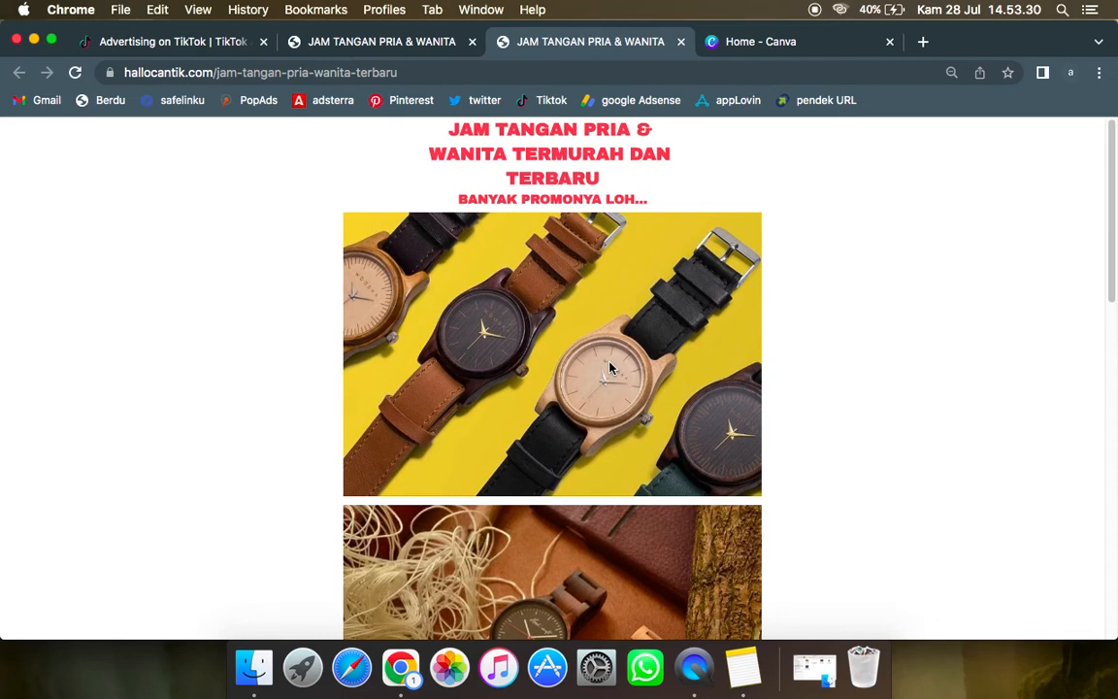
Step: Examine the live watch landing page, including its product images, cashback banner, PESAN SEKARANG button and "Beli 1 Gratis 5" promo
{"action": "scroll", "coordinate": [612, 367], "scroll_direction": "down", "scroll_amount": 3}
{"action": "scroll", "coordinate": [627, 367], "scroll_direction": "down", "scroll_amount": 10}
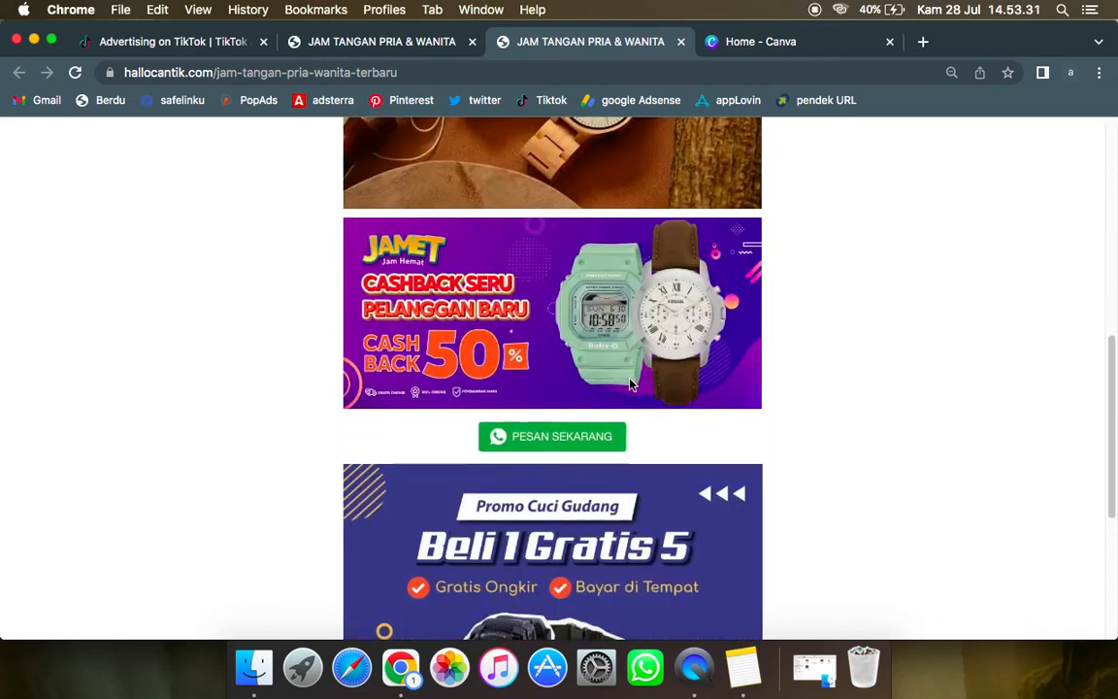
{"action": "scroll", "coordinate": [631, 386], "scroll_direction": "up", "scroll_amount": 5}
{"action": "scroll", "coordinate": [629, 386], "scroll_direction": "down", "scroll_amount": 3}
{"action": "left_click_drag", "start_coordinate": [235, 208], "coordinate": [660, 269]}
{"action": "left_click", "coordinate": [816, 325]}
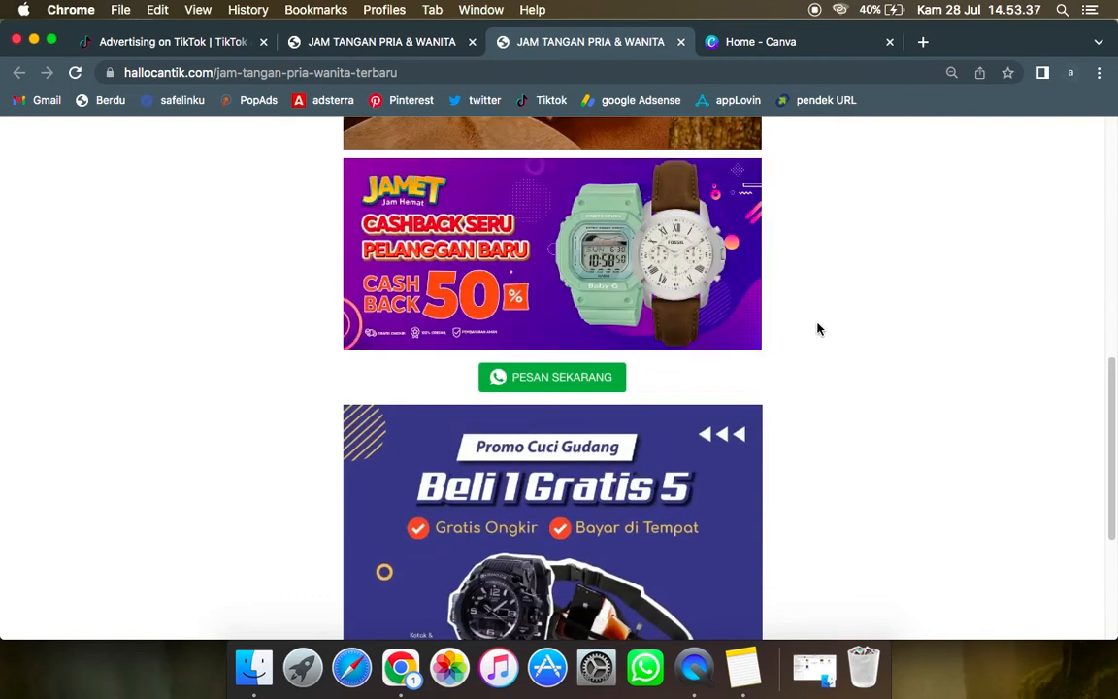
{"action": "scroll", "coordinate": [654, 424], "scroll_direction": "down", "scroll_amount": 5}
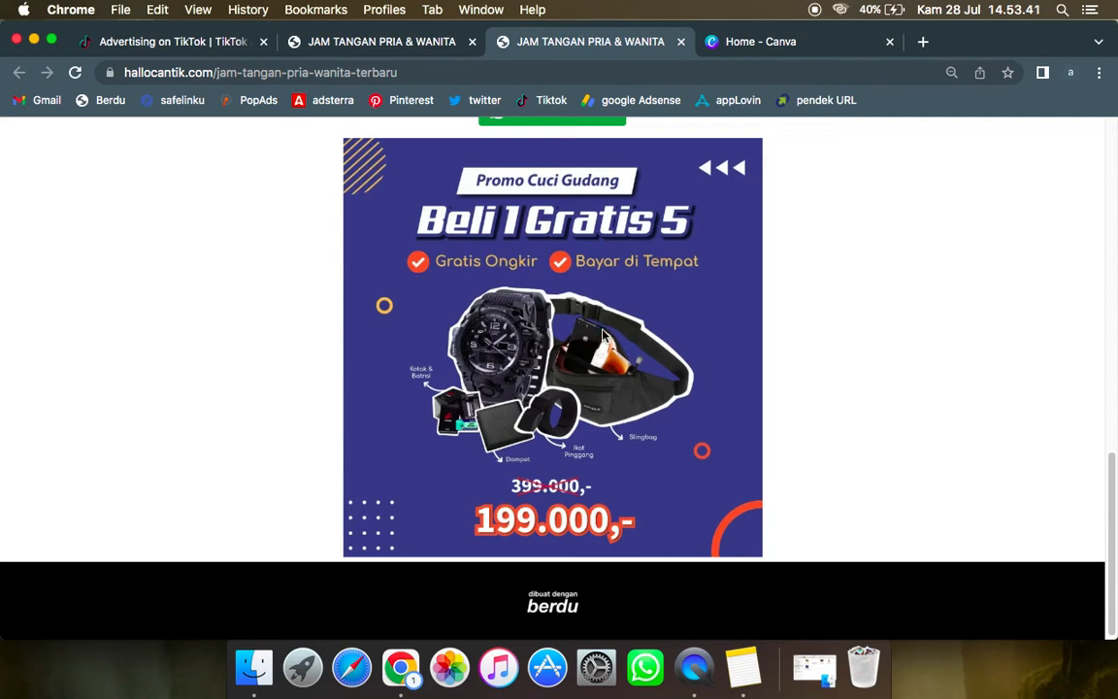
{"action": "scroll", "coordinate": [666, 306], "scroll_direction": "down", "scroll_amount": 1}
{"action": "scroll", "coordinate": [666, 307], "scroll_direction": "up", "scroll_amount": 4}
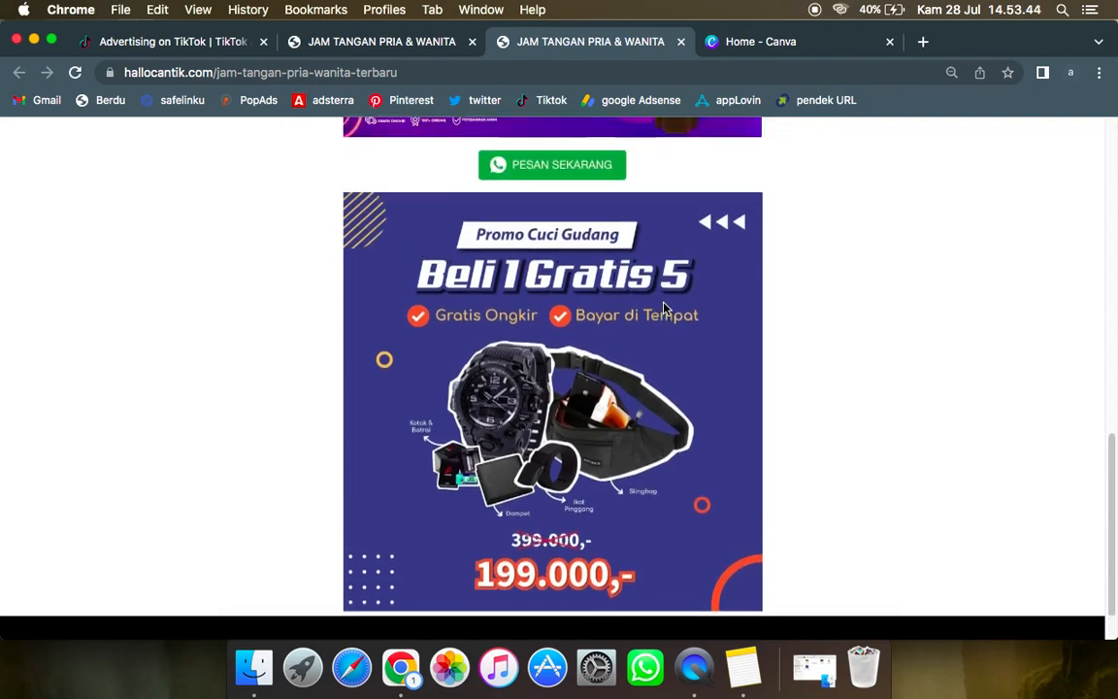
{"action": "scroll", "coordinate": [665, 310], "scroll_direction": "up", "scroll_amount": 3}
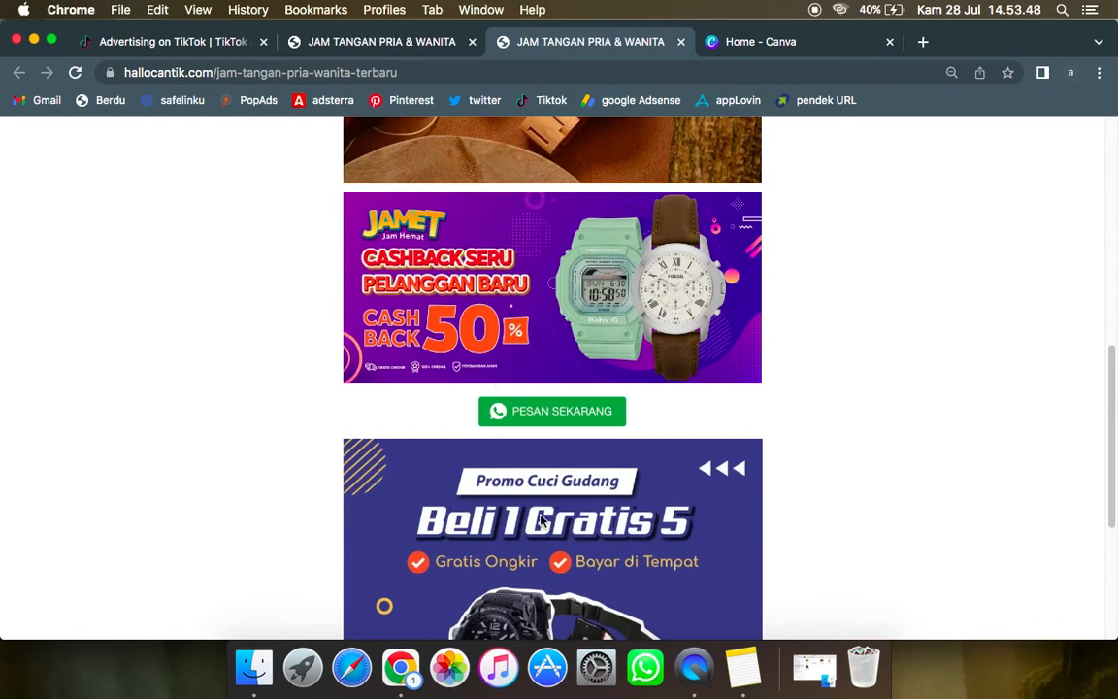
{"action": "scroll", "coordinate": [561, 524], "scroll_direction": "down", "scroll_amount": 4}
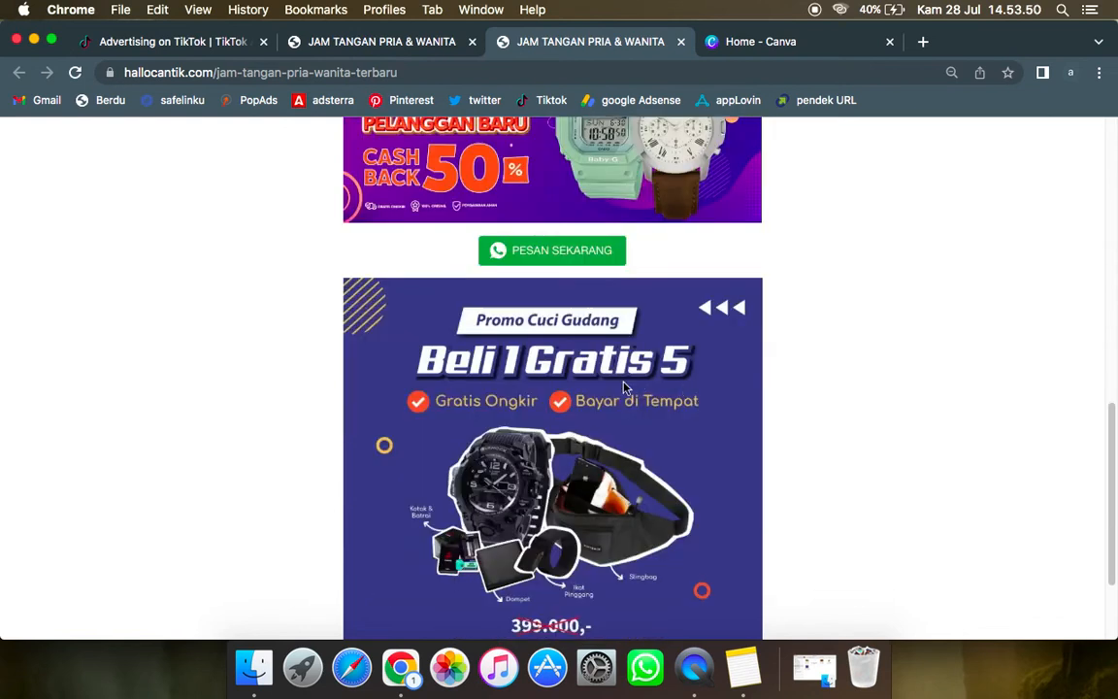
{"action": "scroll", "coordinate": [689, 379], "scroll_direction": "up", "scroll_amount": 3}
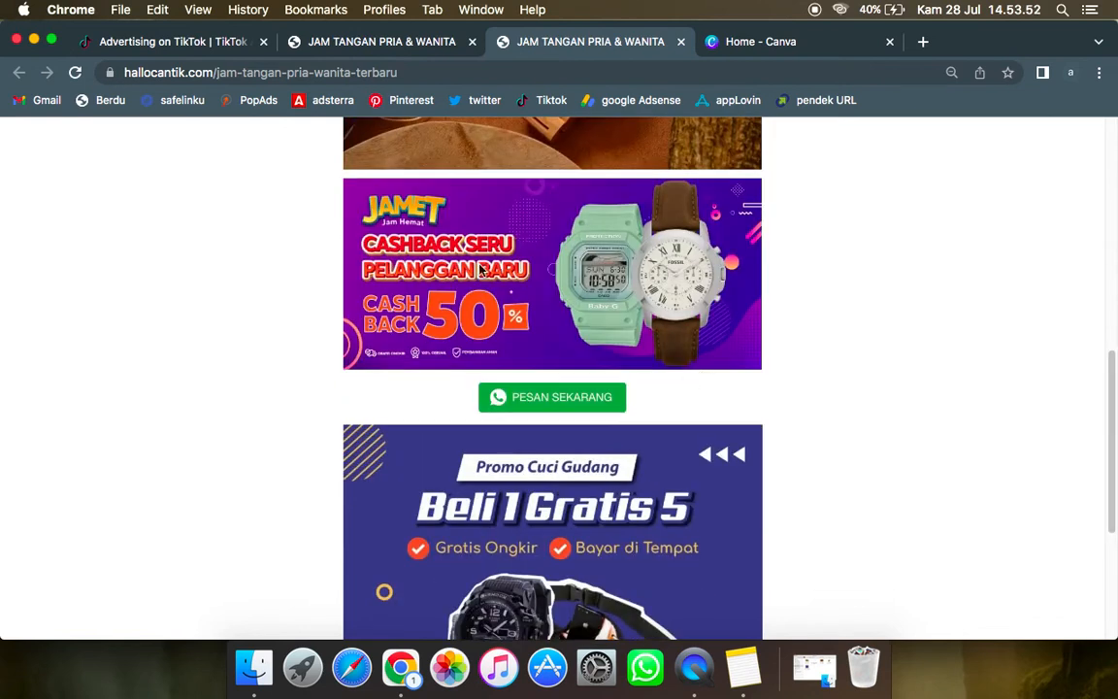
Step: Return to the landing page editor and locate the Tombol section in the mobile preview
{"action": "left_click", "coordinate": [353, 43]}
{"action": "scroll", "coordinate": [165, 439], "scroll_direction": "down", "scroll_amount": 2}
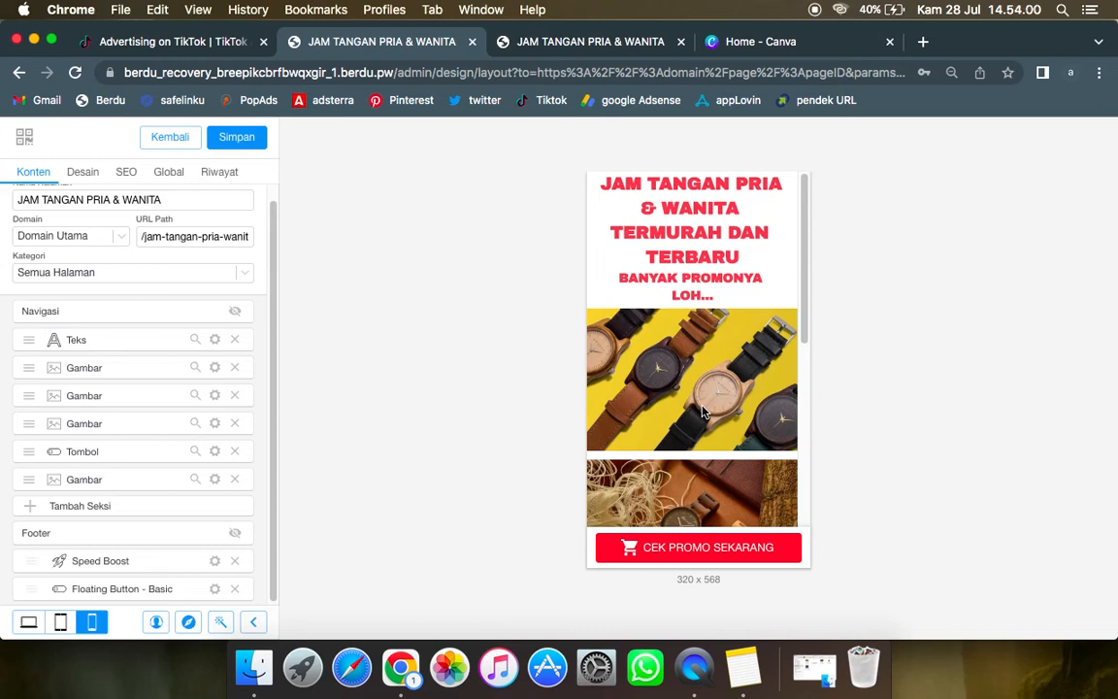
{"action": "scroll", "coordinate": [713, 407], "scroll_direction": "down", "scroll_amount": 10}
{"action": "scroll", "coordinate": [730, 396], "scroll_direction": "up", "scroll_amount": 10}
{"action": "scroll", "coordinate": [730, 396], "scroll_direction": "up", "scroll_amount": 1}
{"action": "left_click", "coordinate": [194, 453]}
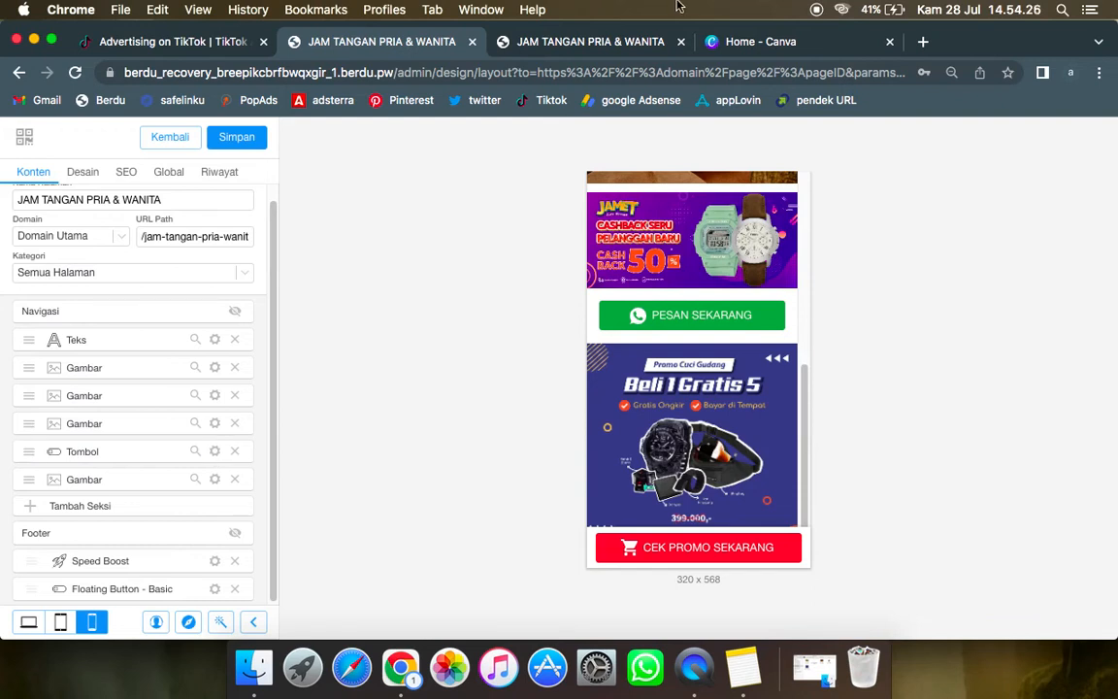
Step: Switch back to TikTok Ads Manager and open the Peristiwa page under Aset
{"action": "left_click", "coordinate": [199, 42]}
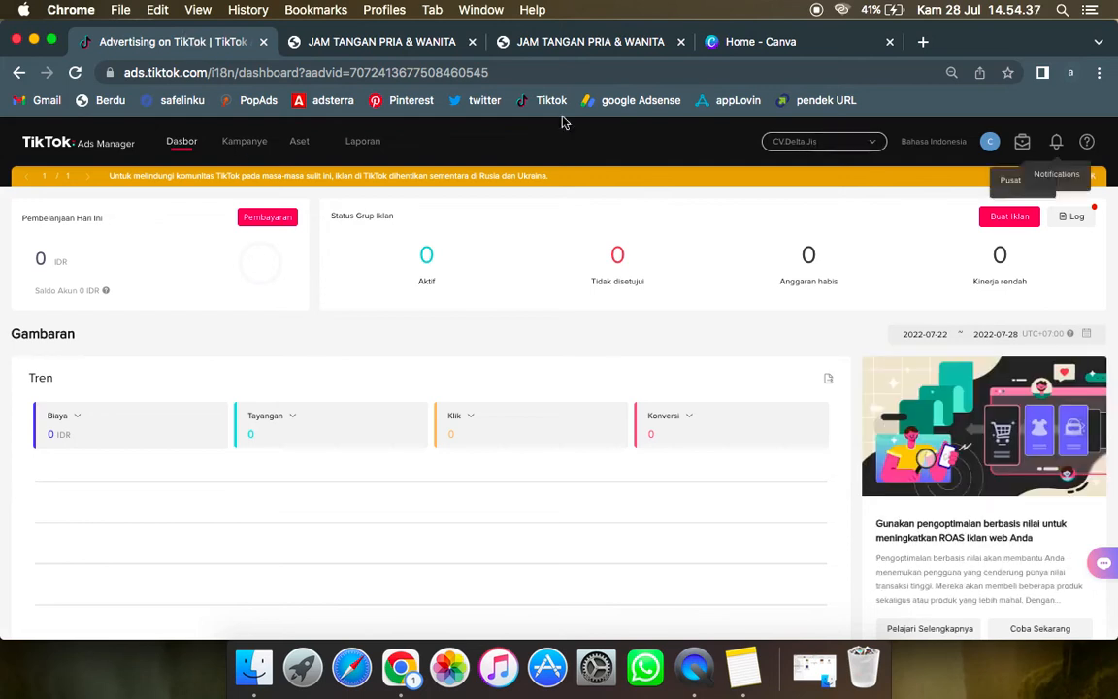
{"action": "mouse_move", "coordinate": [299, 143]}
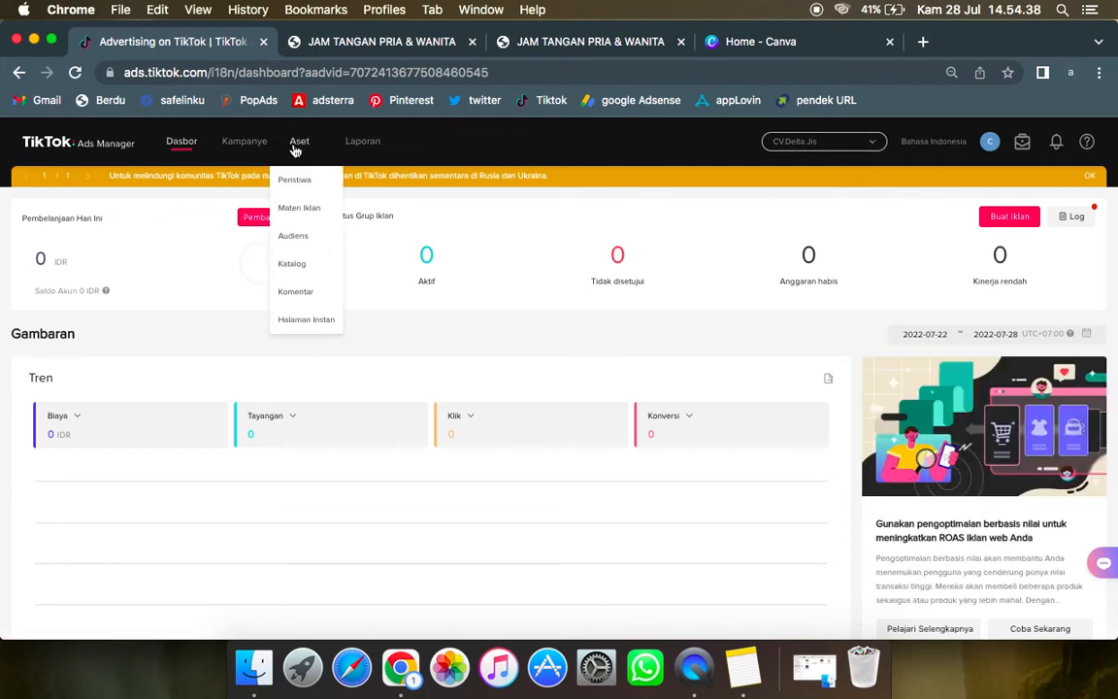
{"action": "left_click", "coordinate": [299, 192]}
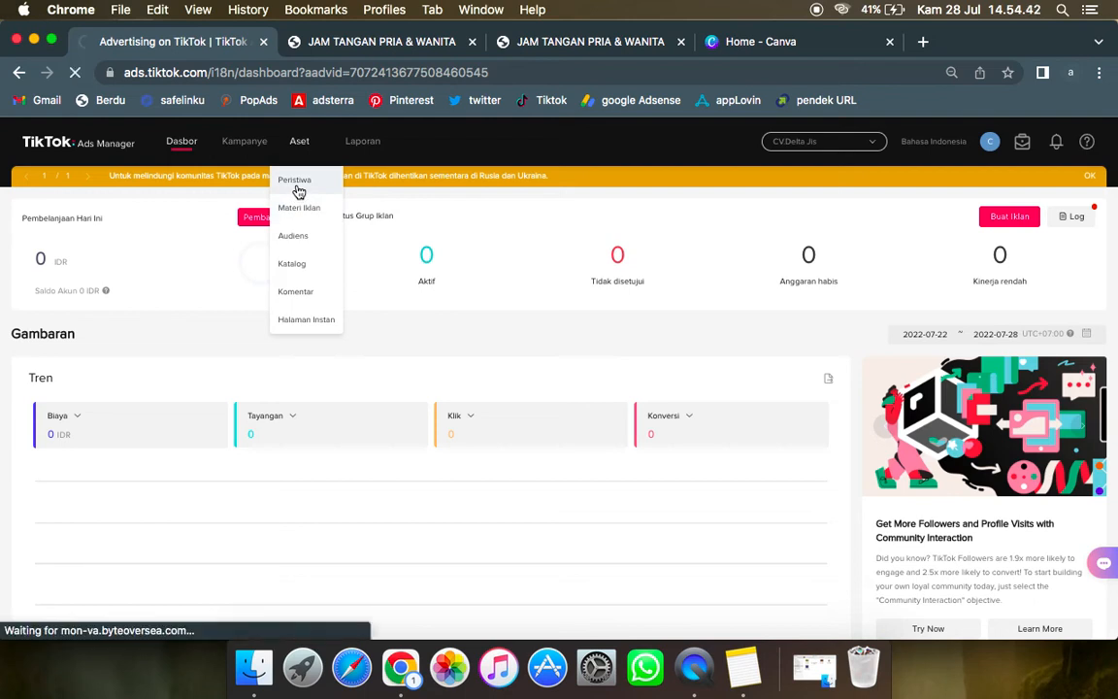
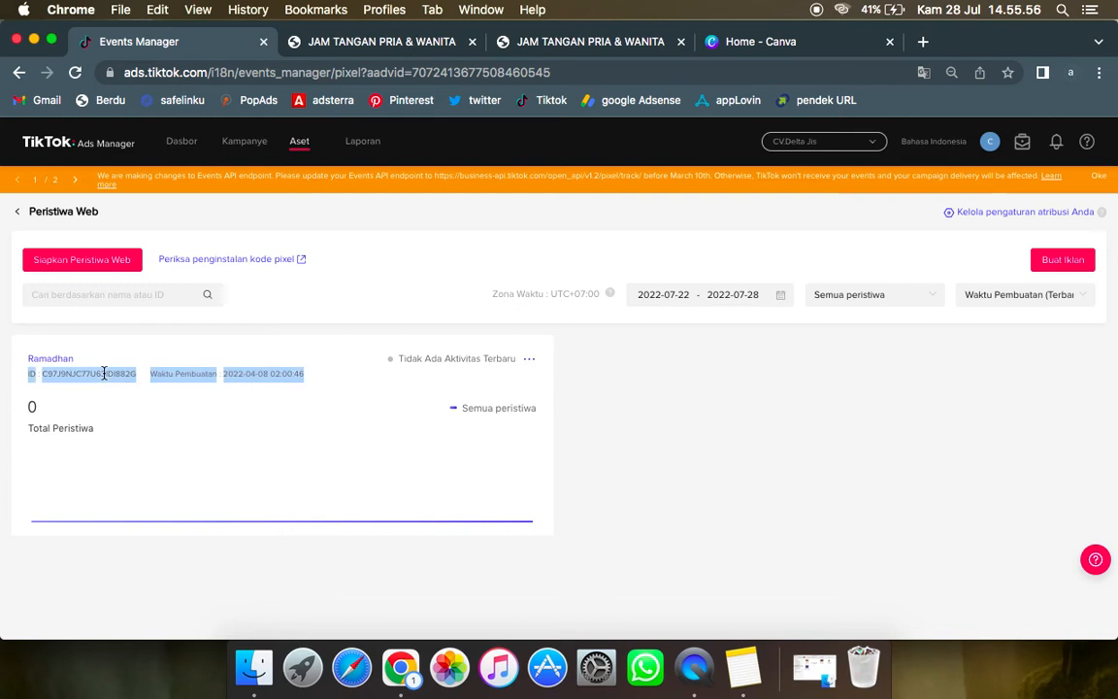
Step: Select the Ramadhan pixel's ID on the Peristiwa Web page and switch to the Berdu page editor
{"action": "left_click", "coordinate": [139, 387]}
{"action": "left_click_drag", "start_coordinate": [135, 374], "coordinate": [43, 375]}
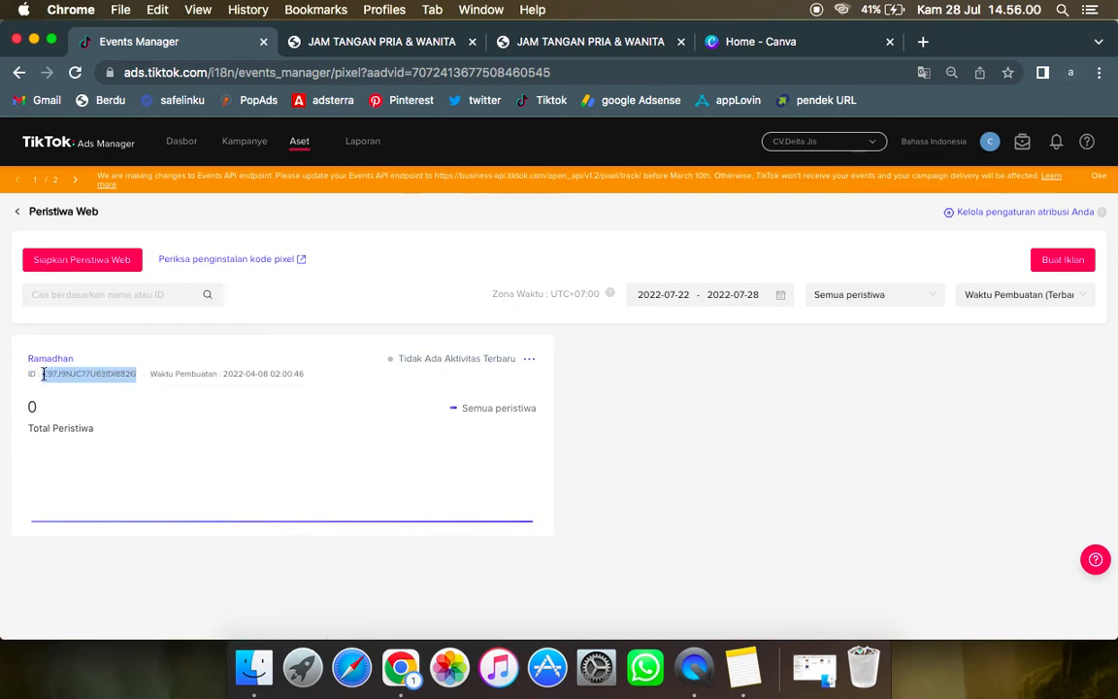
{"action": "left_click", "coordinate": [336, 45]}
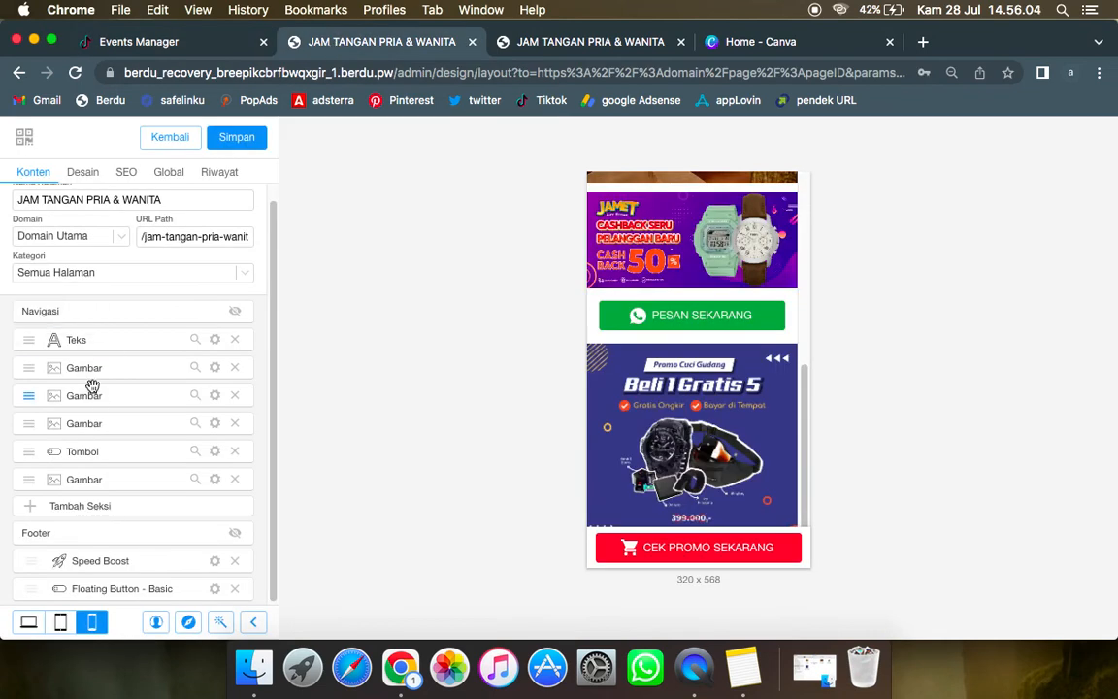
Step: Save the watch landing page and go back to the Halaman Tambahan list
{"action": "left_click", "coordinate": [225, 143]}
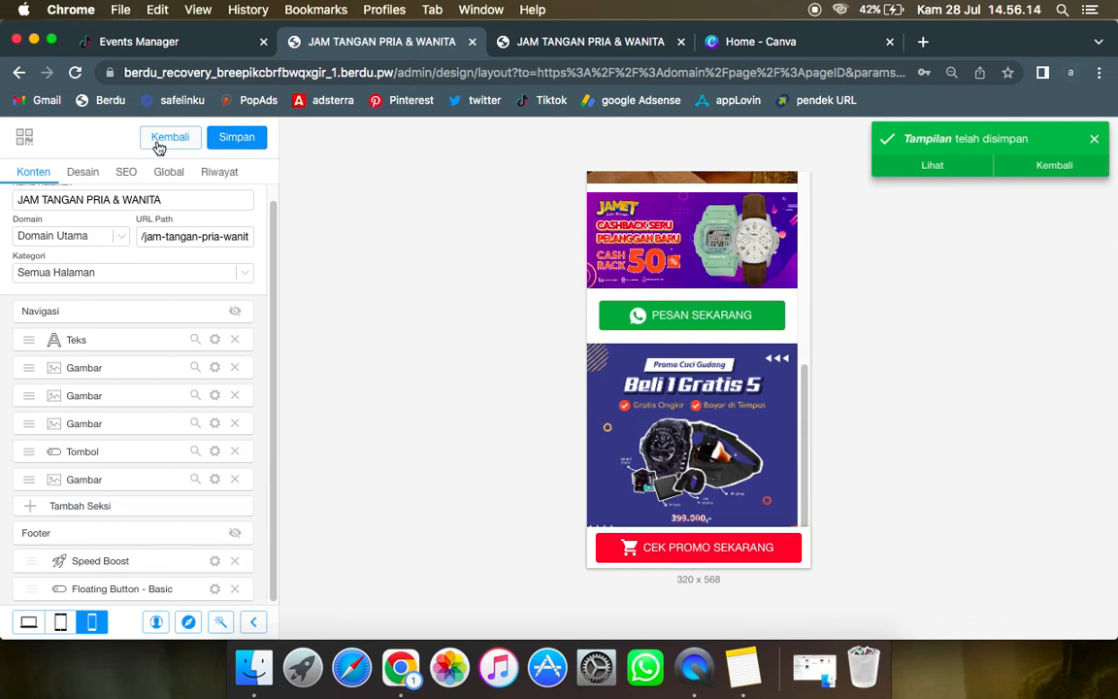
{"action": "left_click", "coordinate": [159, 145]}
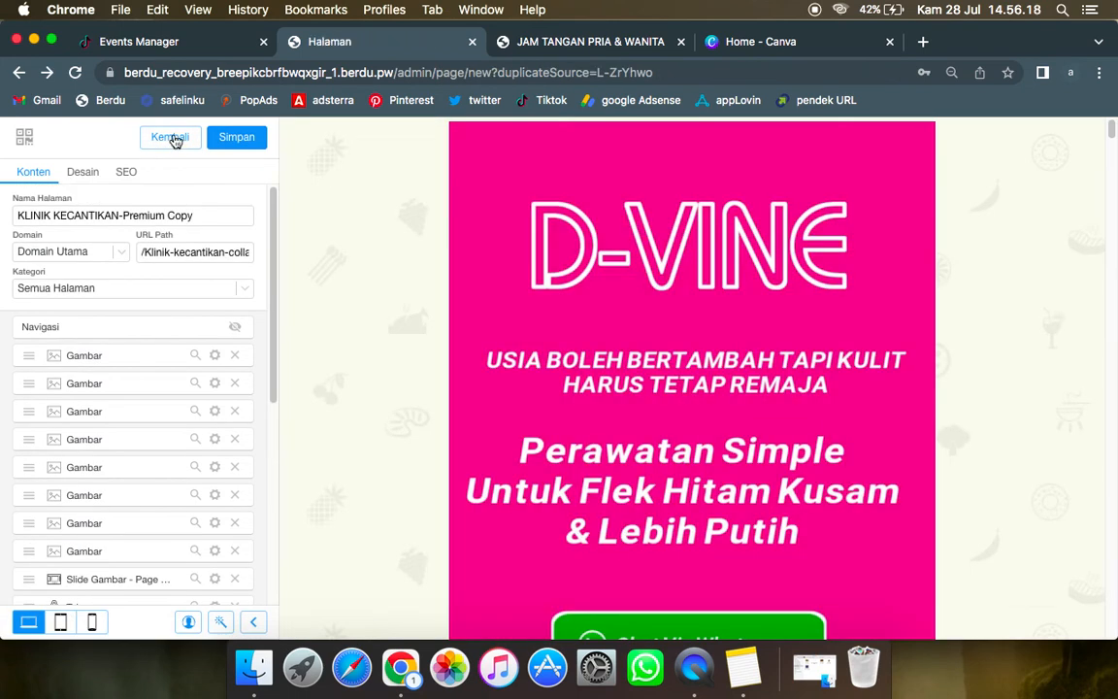
{"action": "left_click", "coordinate": [173, 139]}
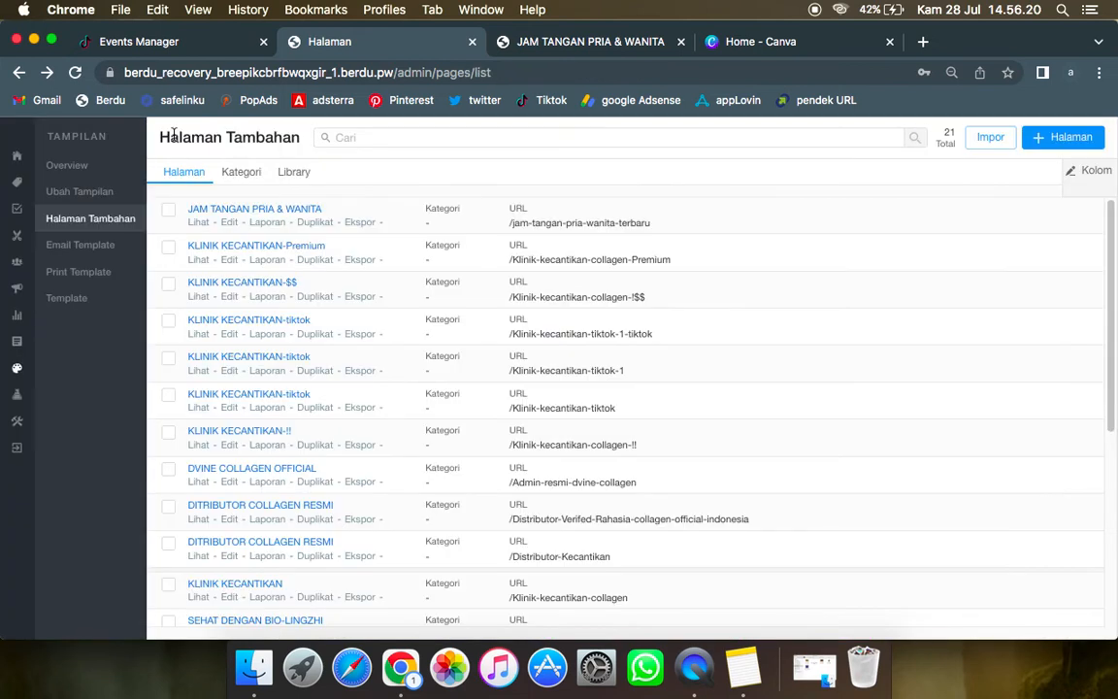
Step: Search Berdu's apps for "TIK" and open the Tiktok Pixel settings
{"action": "left_click", "coordinate": [16, 394]}
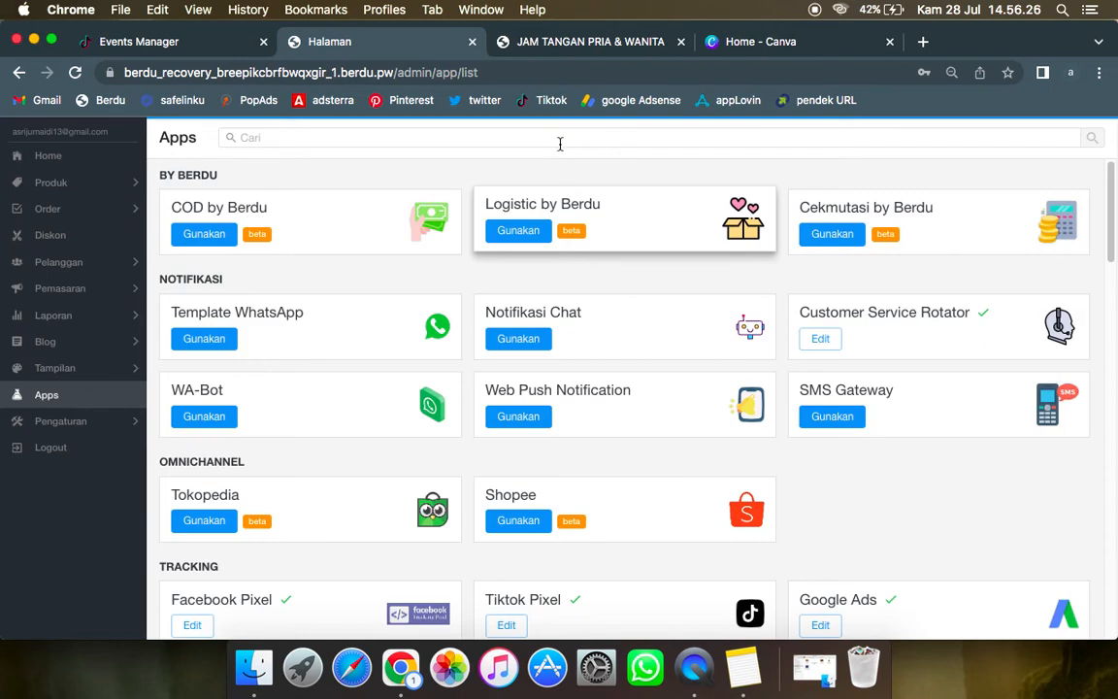
{"action": "left_click", "coordinate": [559, 141]}
{"action": "key", "text": "Return"}
{"action": "type", "text": "TIK"}
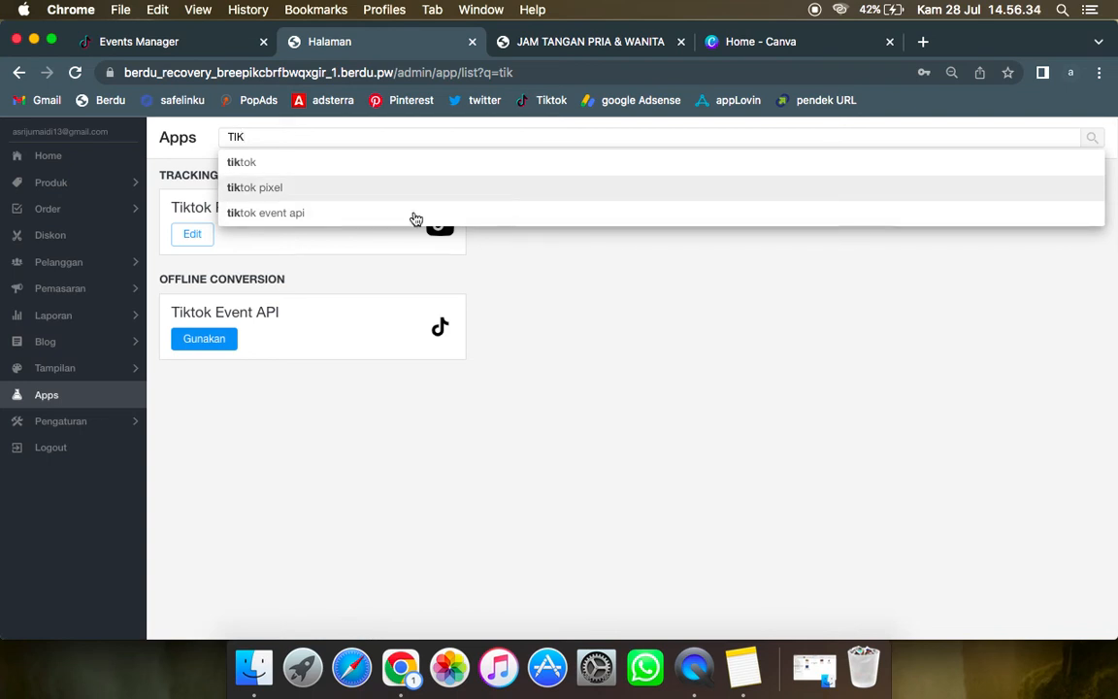
{"action": "left_click", "coordinate": [200, 198]}
{"action": "left_click", "coordinate": [524, 242]}
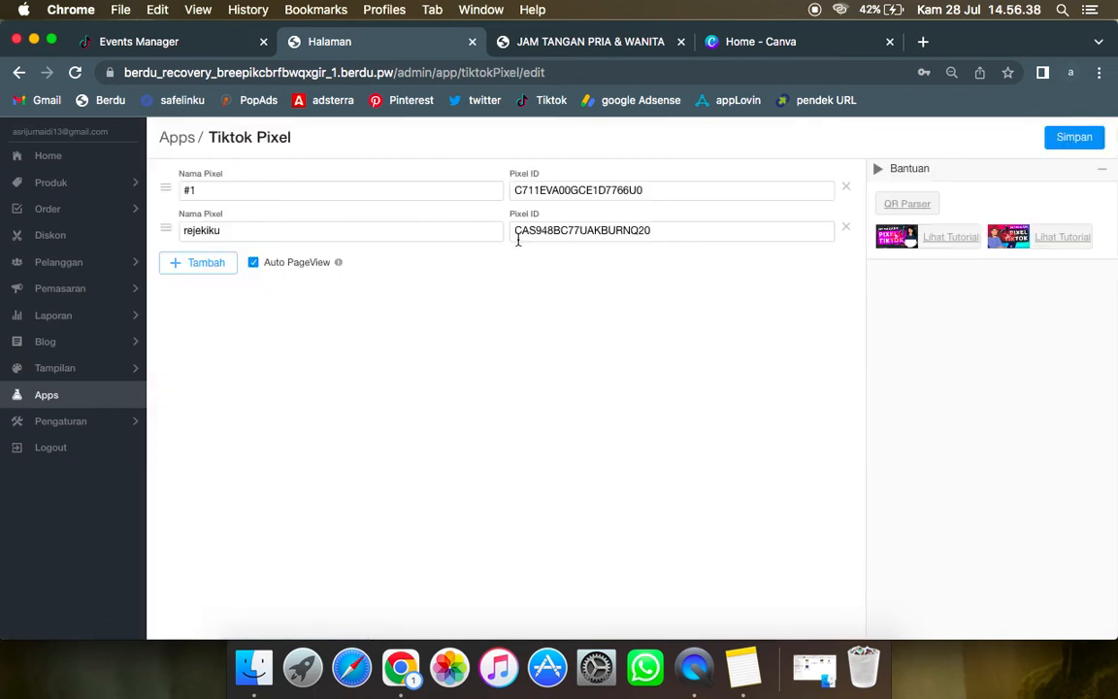
Step: Add an empty pixel entry in the Tiktok Pixel settings and check the Ramadhan pixel's ID in TikTok Events Manager
{"action": "left_click", "coordinate": [215, 266]}
{"action": "left_click", "coordinate": [655, 271]}
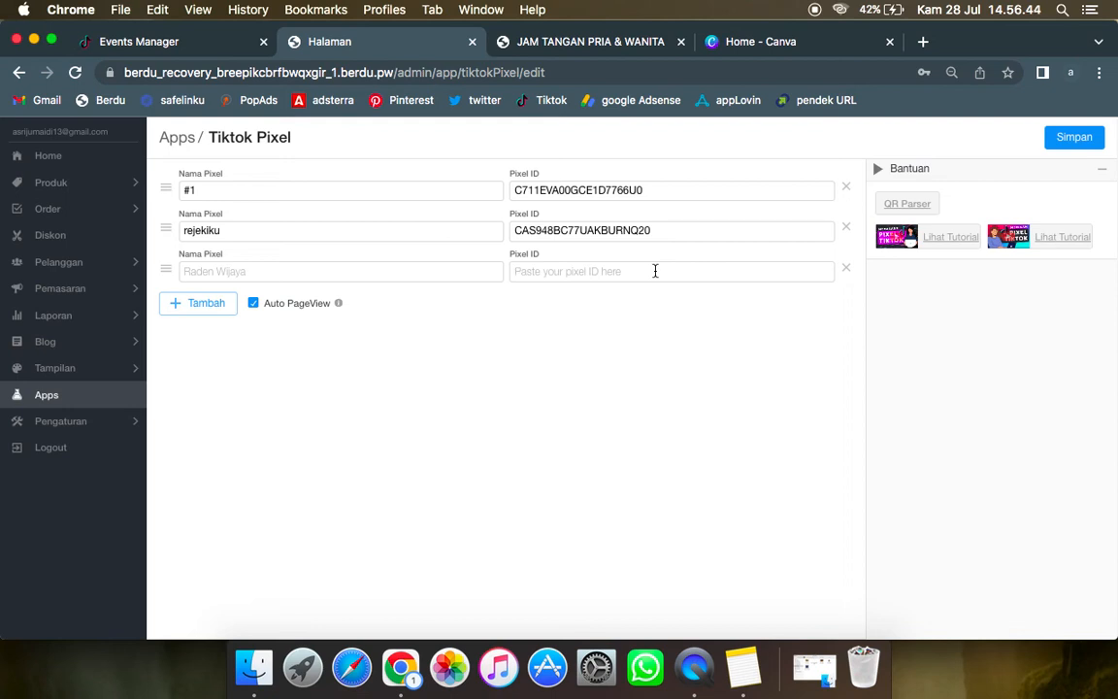
{"action": "left_click", "coordinate": [76, 39]}
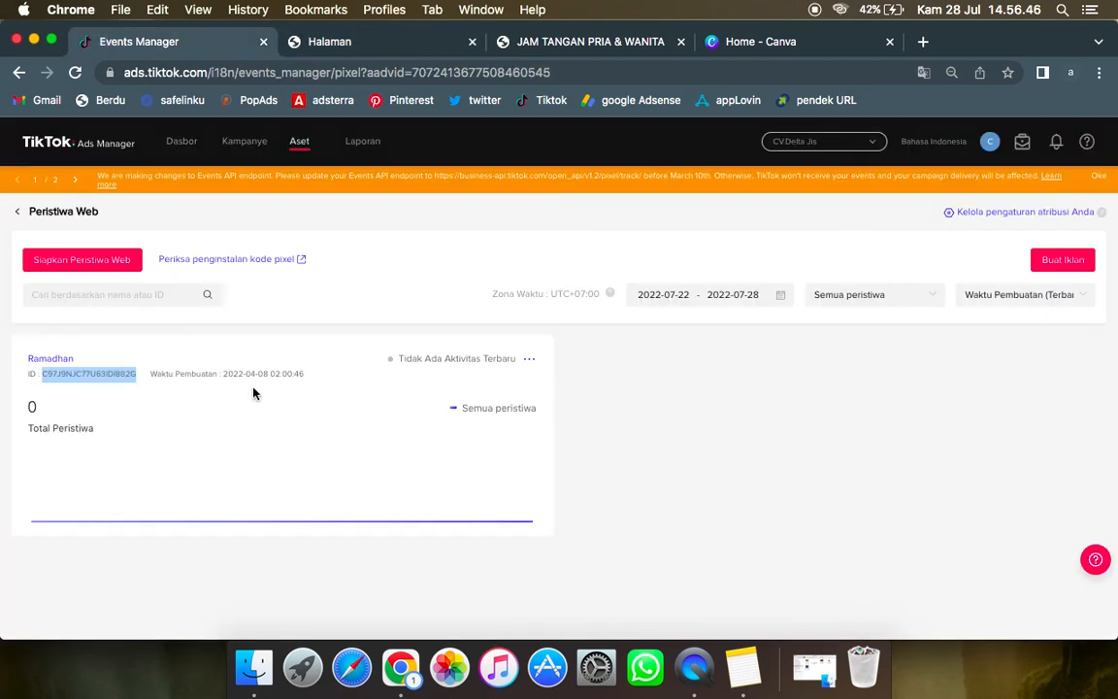
{"action": "left_click", "coordinate": [400, 39]}
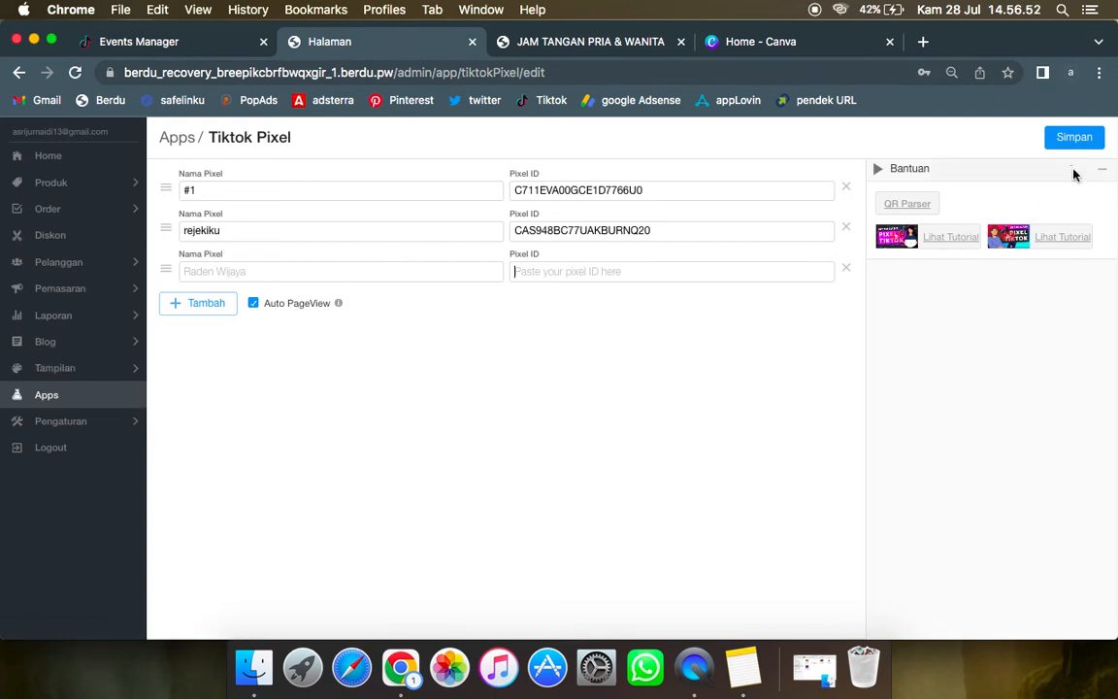
Step: Open the "JAM TANGAN PRIA & WANITA" page from Halaman Tambahan for editing
{"action": "left_click", "coordinate": [105, 375]}
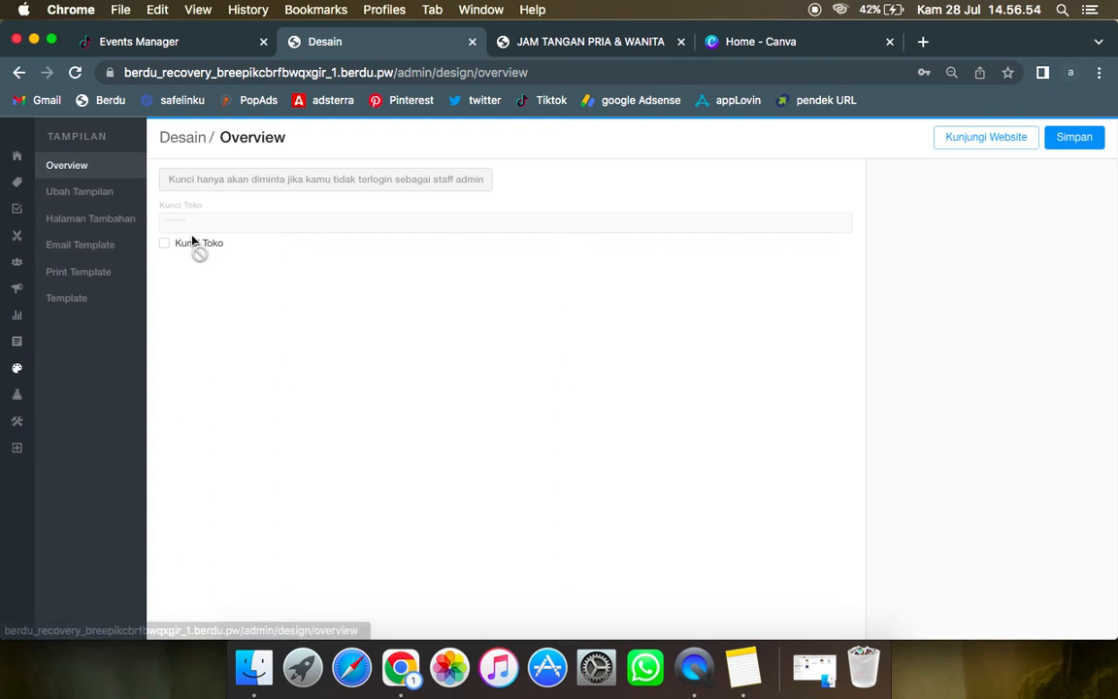
{"action": "left_click", "coordinate": [94, 225]}
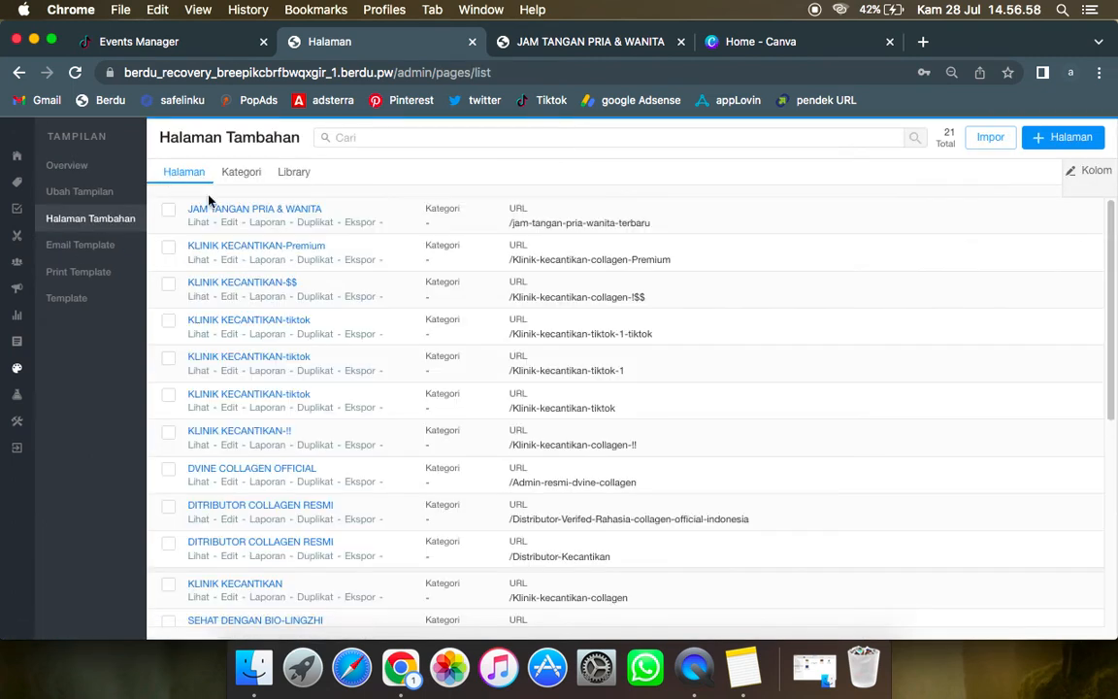
{"action": "left_click", "coordinate": [230, 223]}
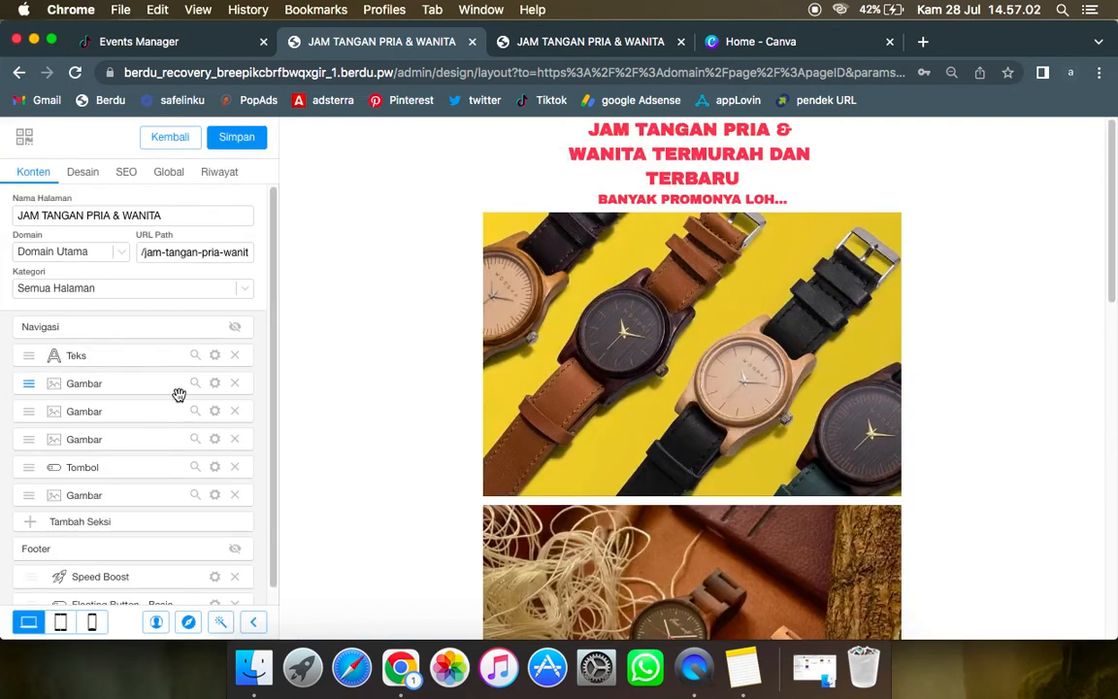
Step: Locate the Tombol section in the preview and open the PESAN SEKARANG button's settings at its link and Tiktok Pixel options
{"action": "scroll", "coordinate": [185, 394], "scroll_direction": "down", "scroll_amount": 1}
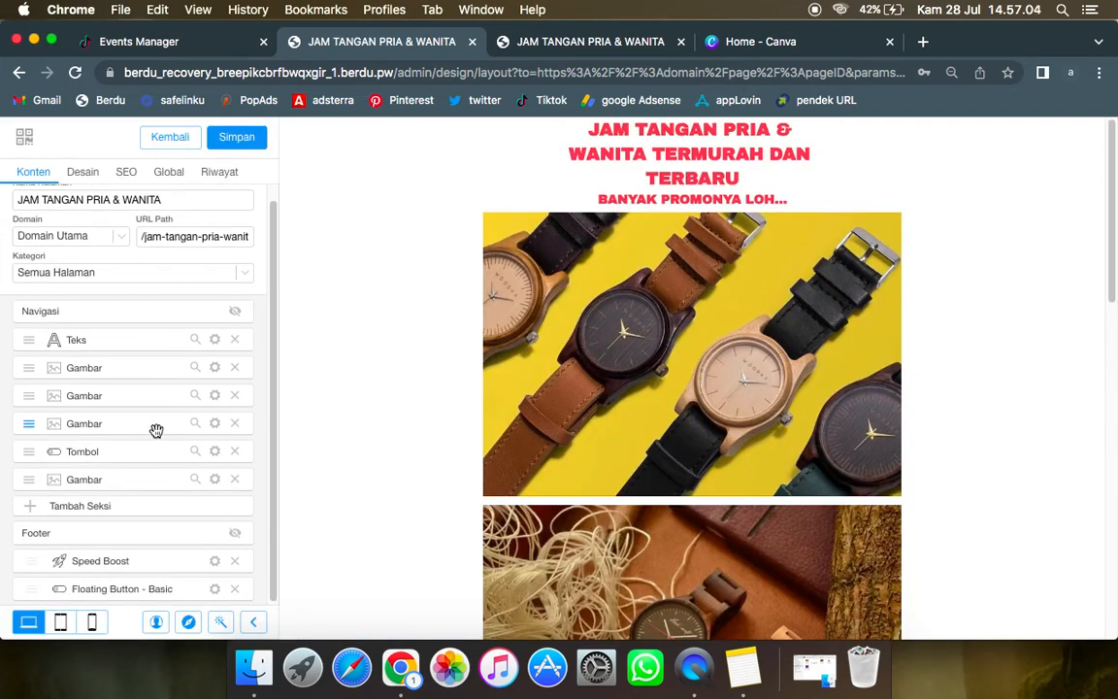
{"action": "left_click", "coordinate": [195, 452]}
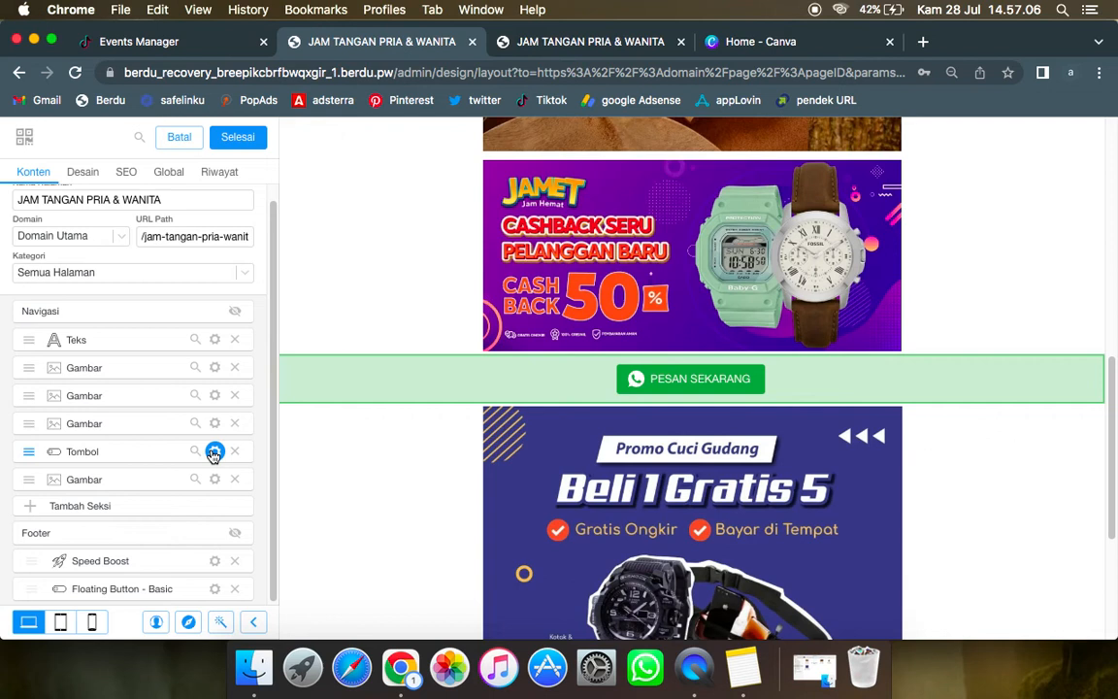
{"action": "left_click", "coordinate": [215, 451]}
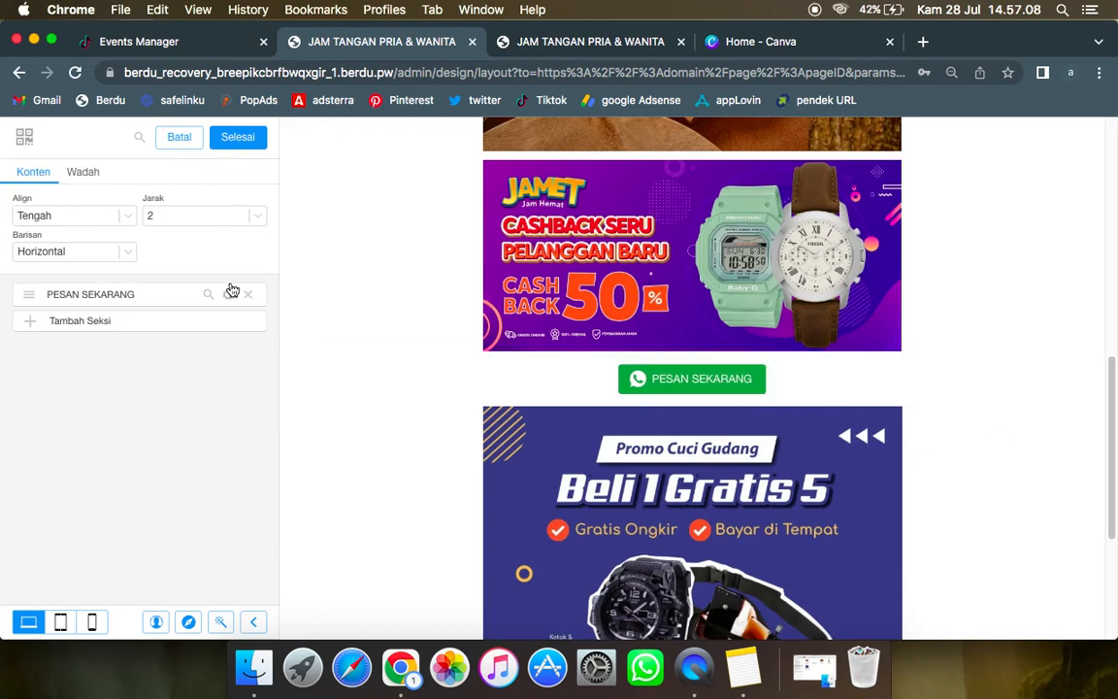
{"action": "left_click", "coordinate": [229, 303]}
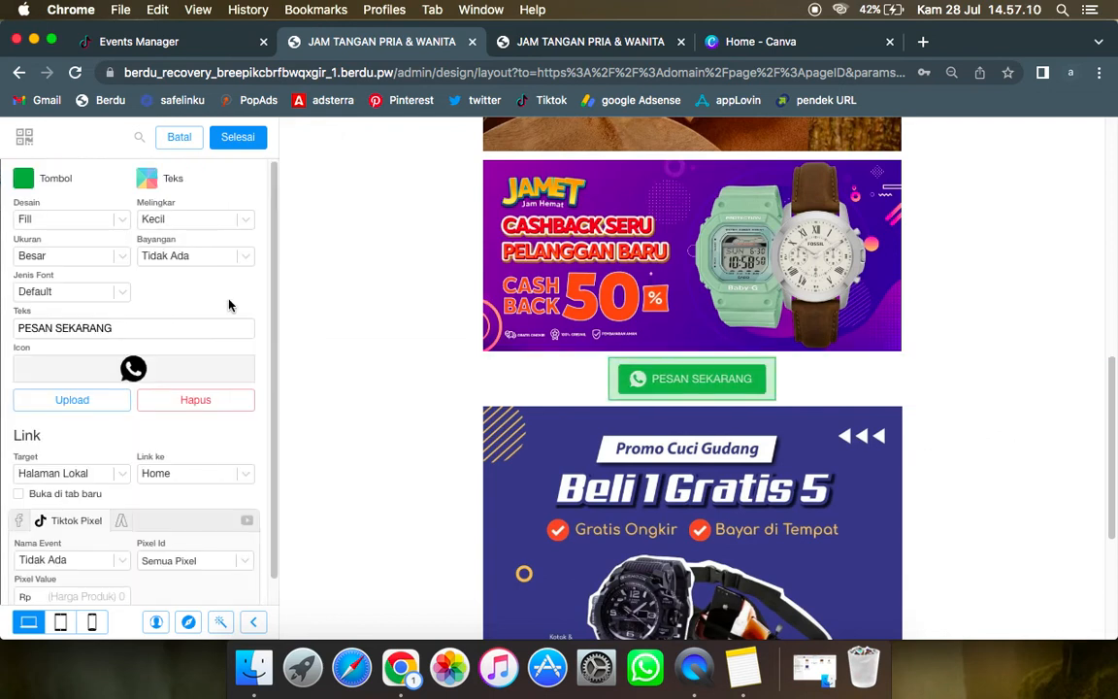
{"action": "scroll", "coordinate": [229, 305], "scroll_direction": "down", "scroll_amount": 1}
{"action": "left_click", "coordinate": [126, 302]}
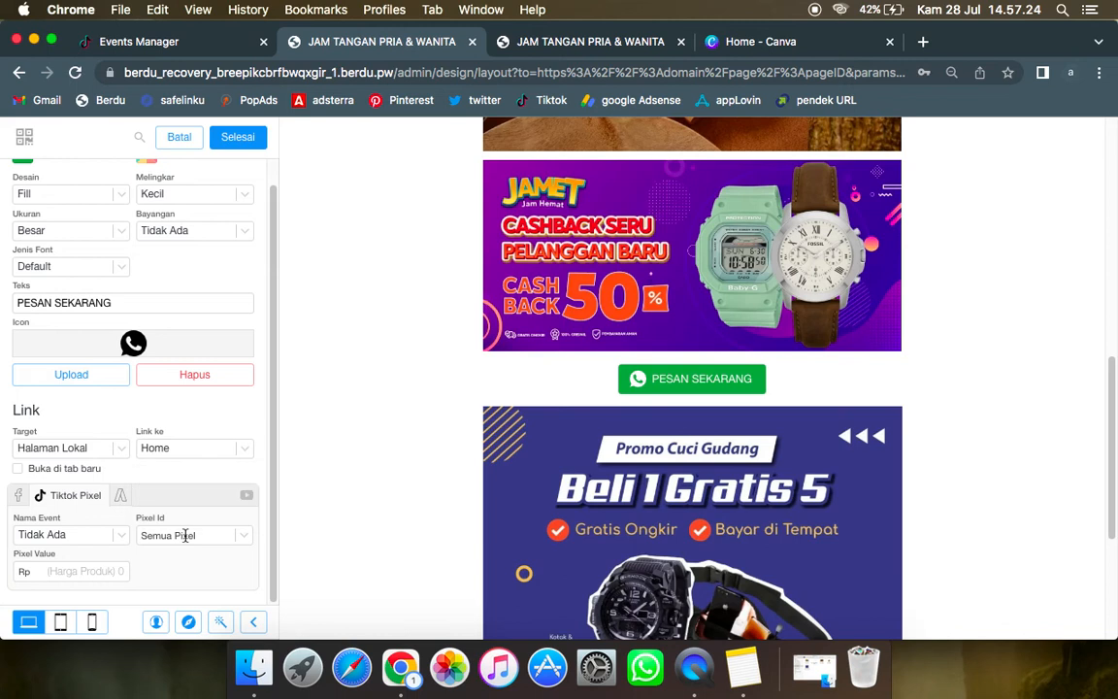
Step: Check the button's available pixel IDs against TikTok Events Manager and try selecting the rejekiku pixel
{"action": "mouse_move", "coordinate": [194, 537]}
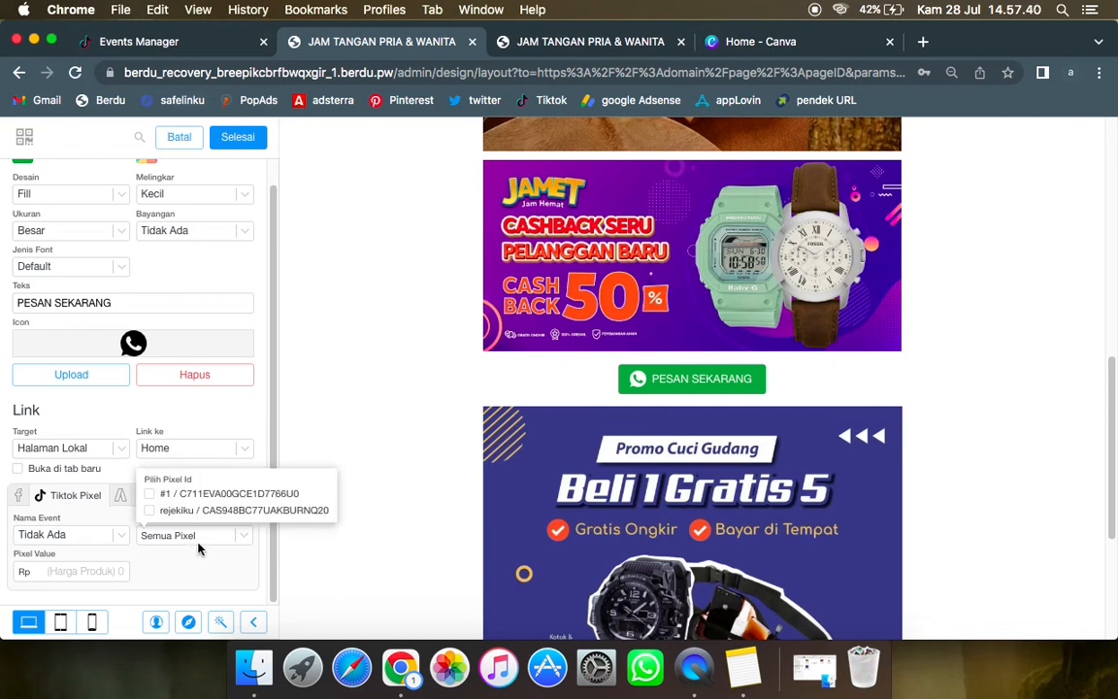
{"action": "left_click", "coordinate": [173, 42]}
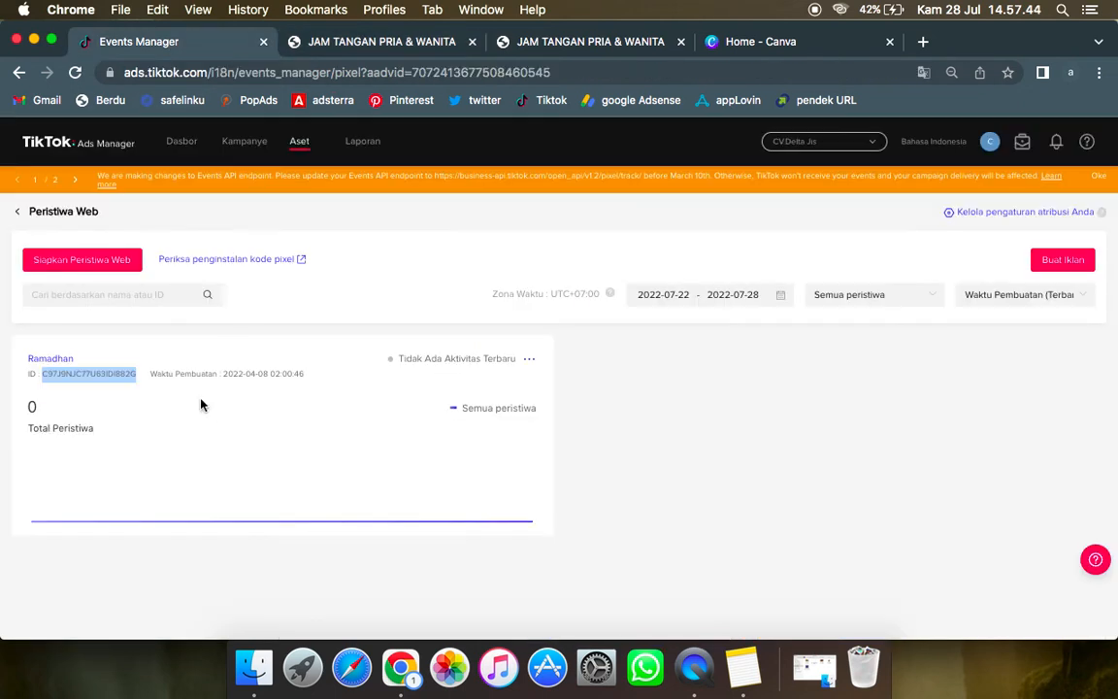
{"action": "left_click", "coordinate": [340, 40]}
{"action": "mouse_move", "coordinate": [206, 537]}
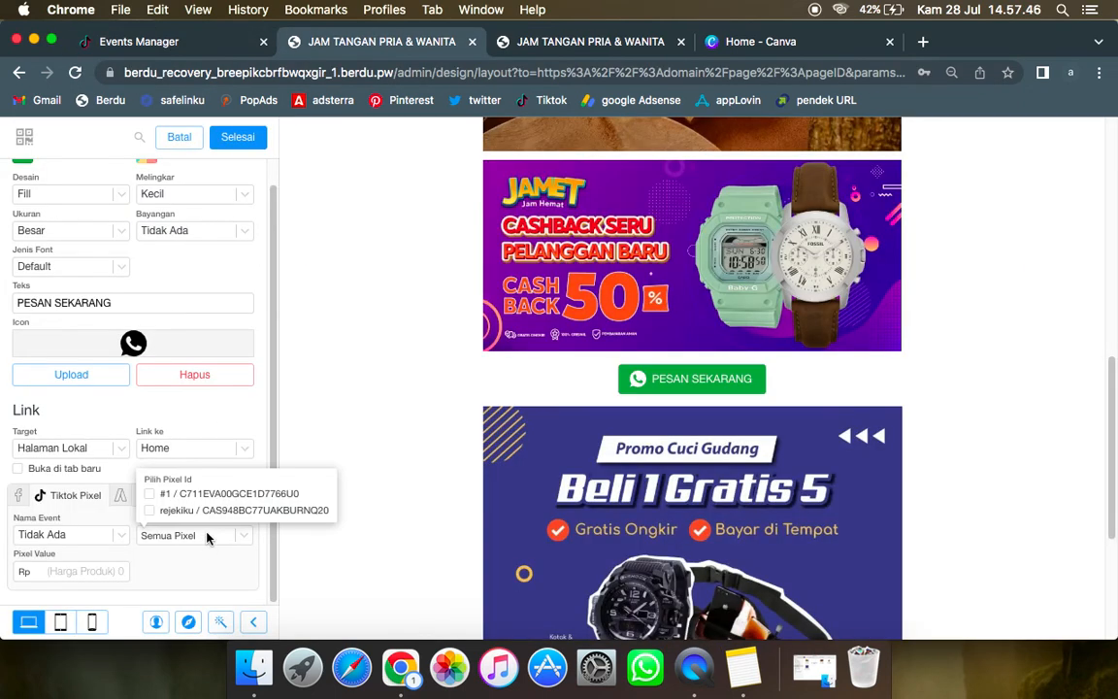
{"action": "left_click", "coordinate": [203, 515]}
{"action": "left_click", "coordinate": [203, 514]}
Step: Set the PESAN SEKARANG button's pixel value to Rp 1.000, link it to WhatsApp with a phone number, and finish editing the section
{"action": "left_click", "coordinate": [99, 571]}
{"action": "type", "text": "10000"}
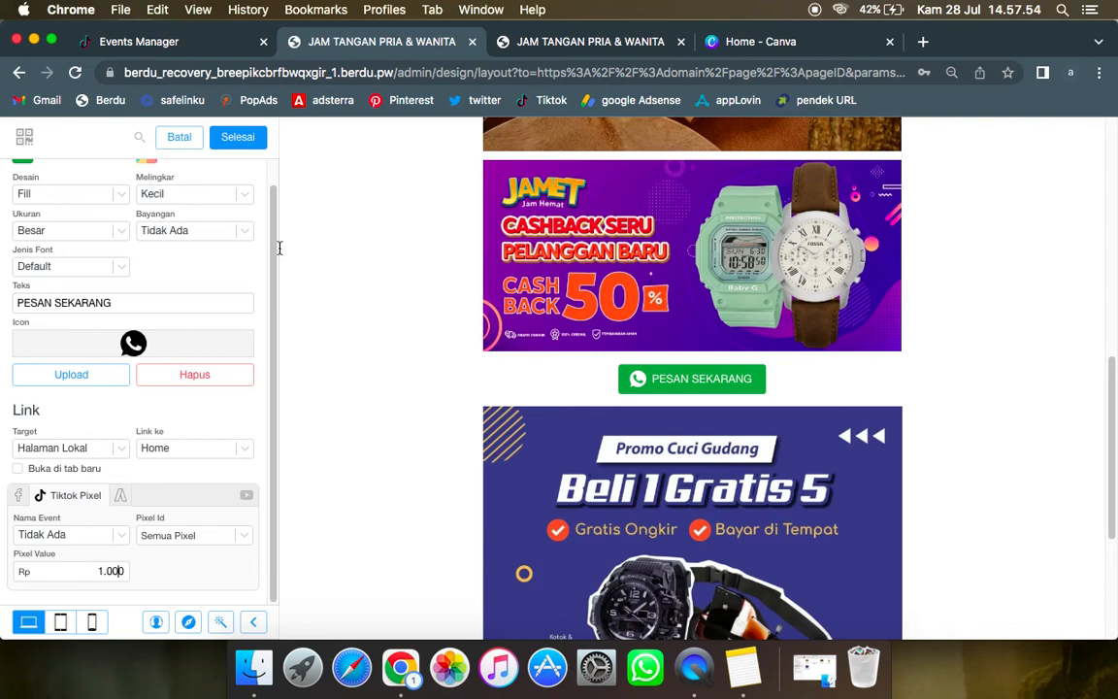
{"action": "left_click", "coordinate": [91, 449]}
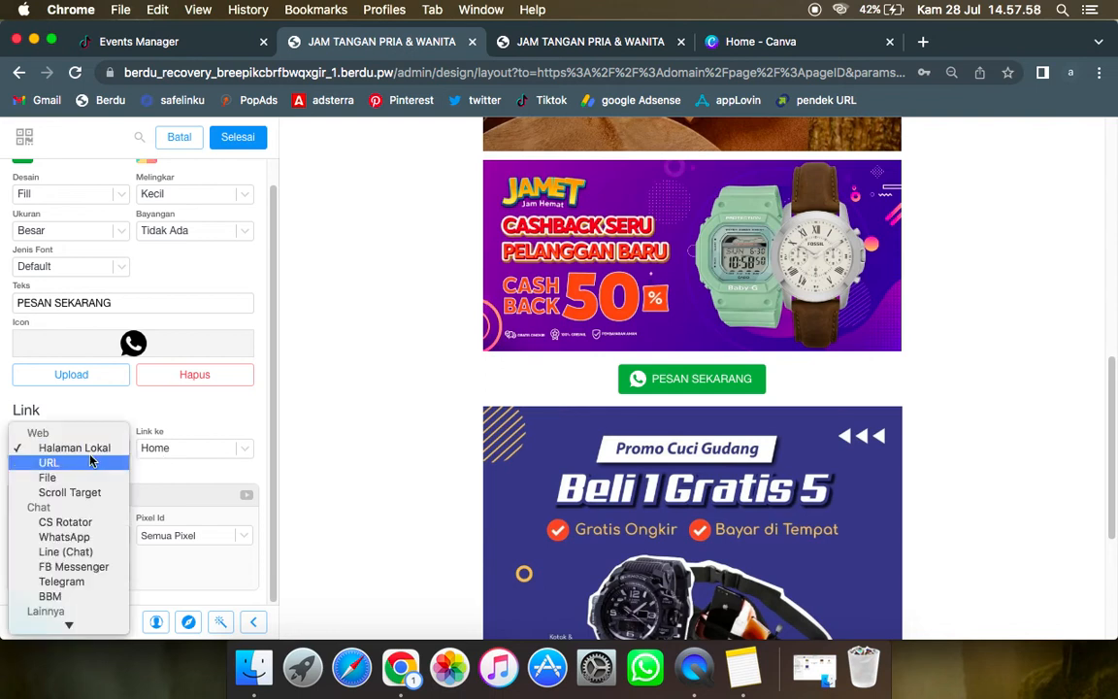
{"action": "left_click", "coordinate": [64, 537]}
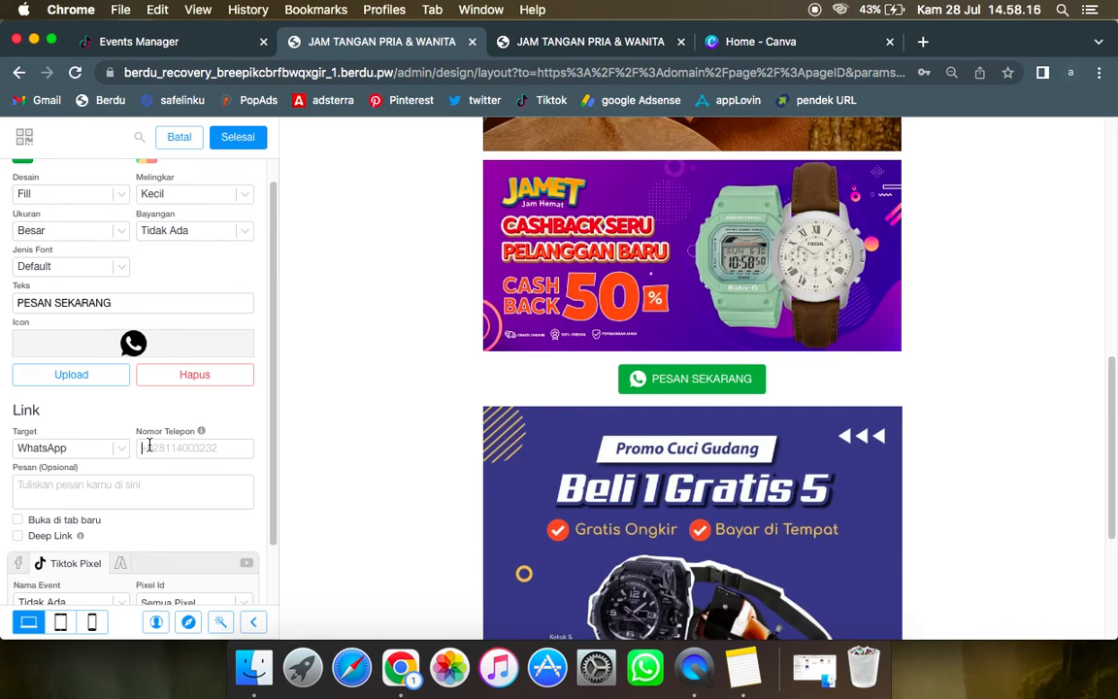
{"action": "left_click", "coordinate": [245, 145]}
{"action": "left_click", "coordinate": [244, 144]}
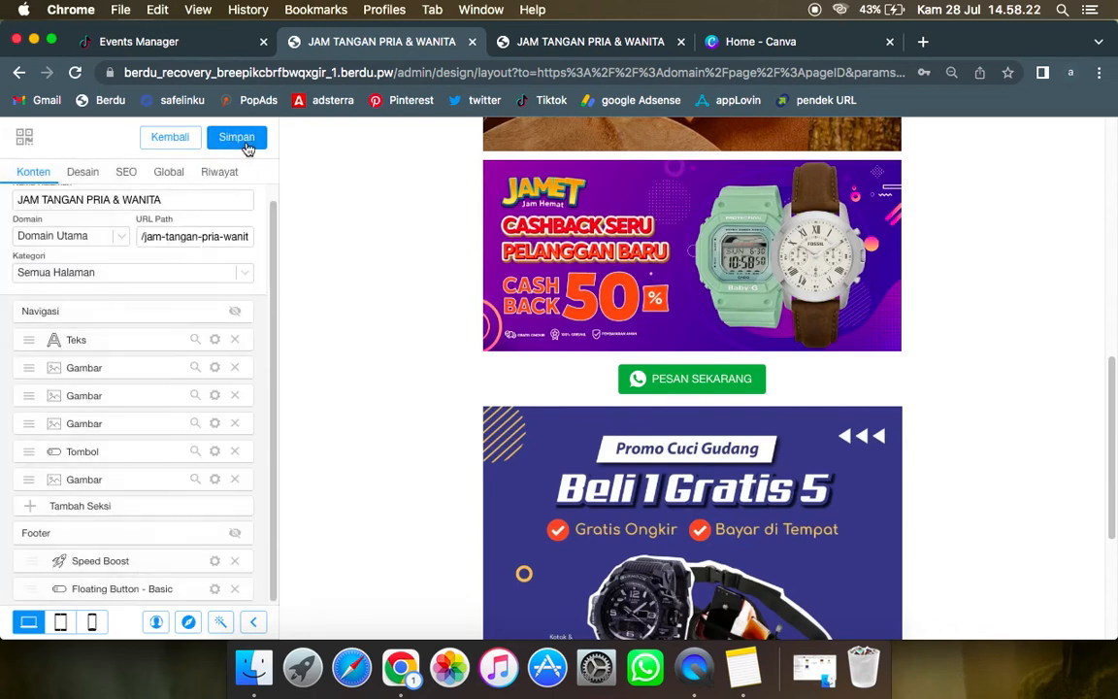
Step: Switch to the mobile preview, open the "Floating Button - Basic" section's settings, and review the page with its floating button
{"action": "scroll", "coordinate": [542, 478], "scroll_direction": "down", "scroll_amount": 5}
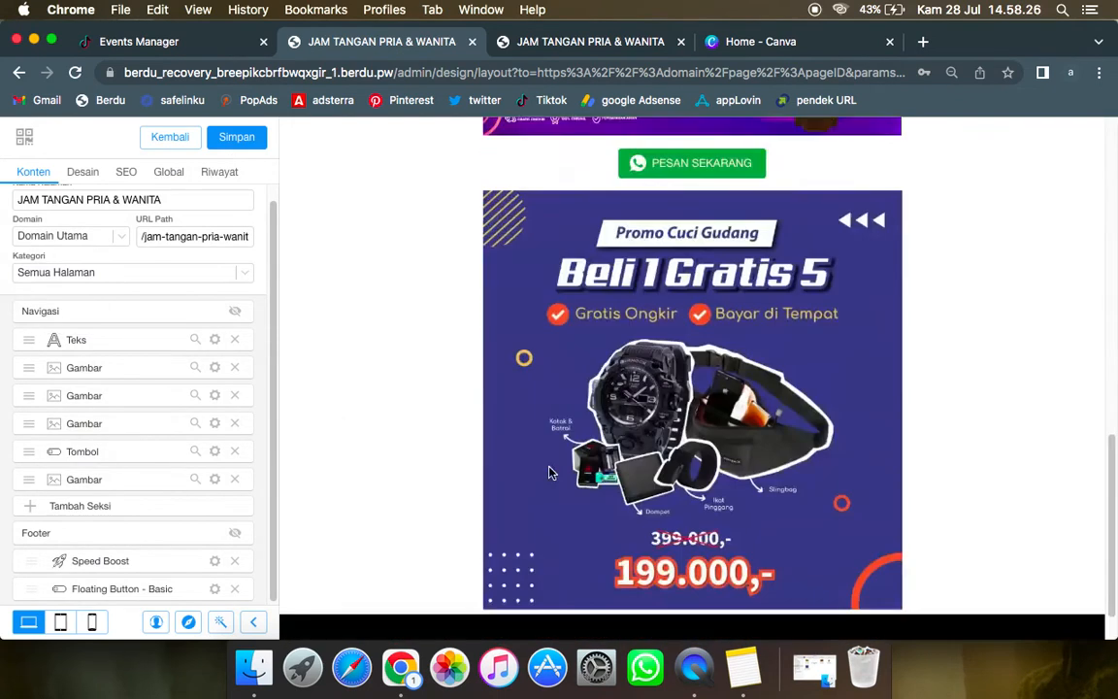
{"action": "scroll", "coordinate": [551, 473], "scroll_direction": "down", "scroll_amount": 1}
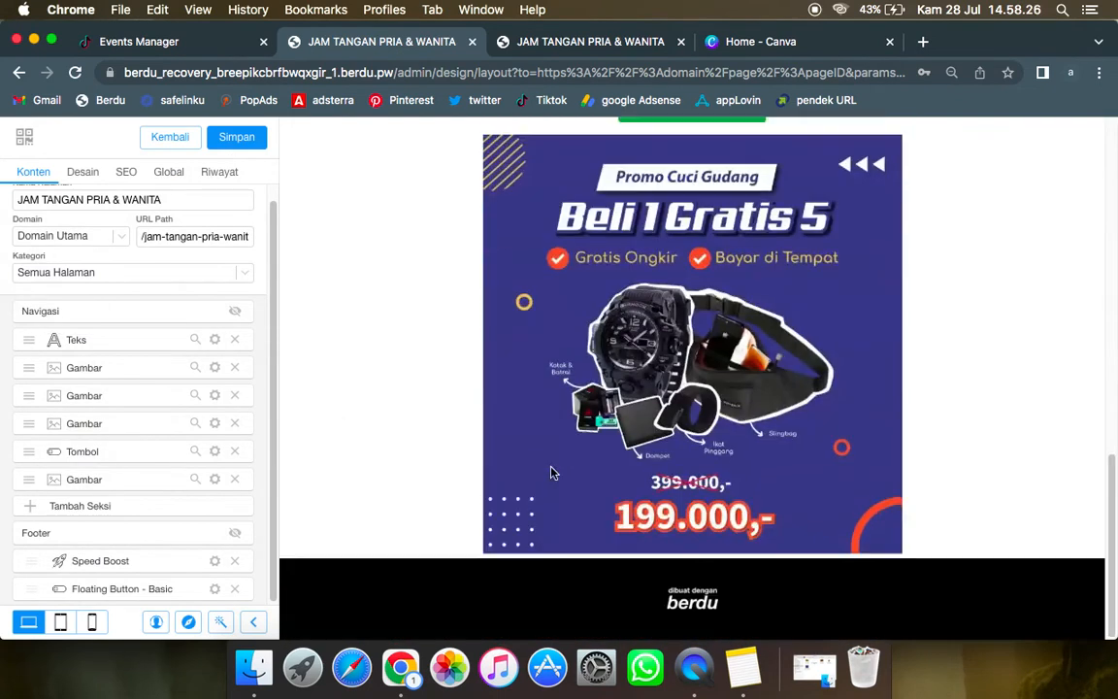
{"action": "left_click", "coordinate": [93, 624]}
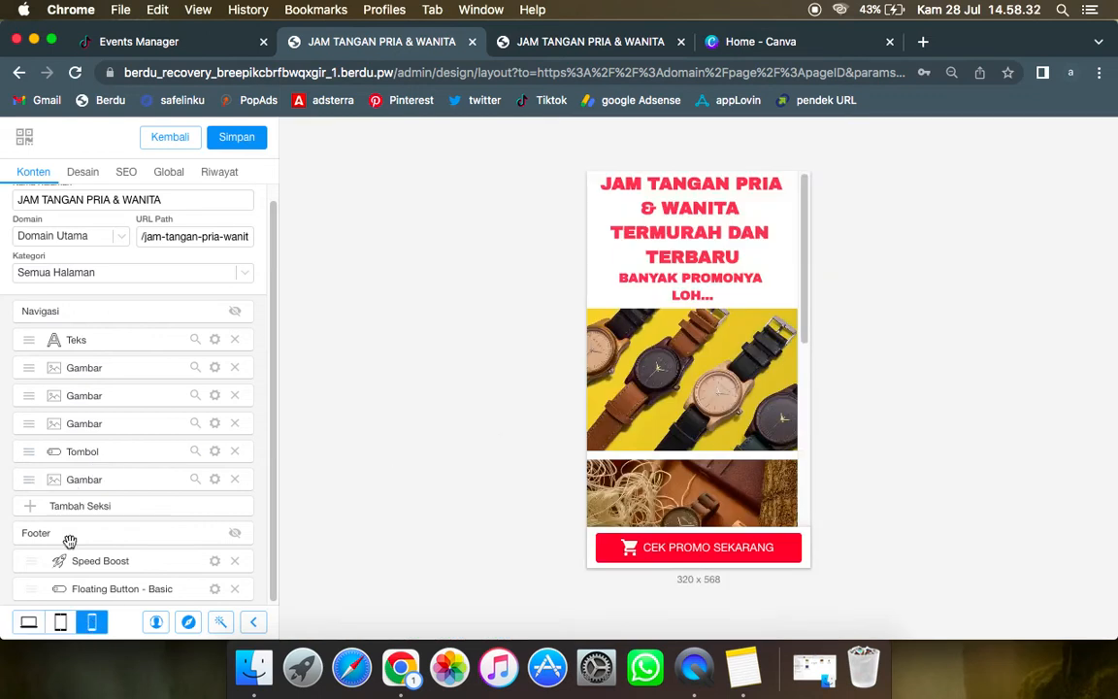
{"action": "left_click", "coordinate": [215, 590]}
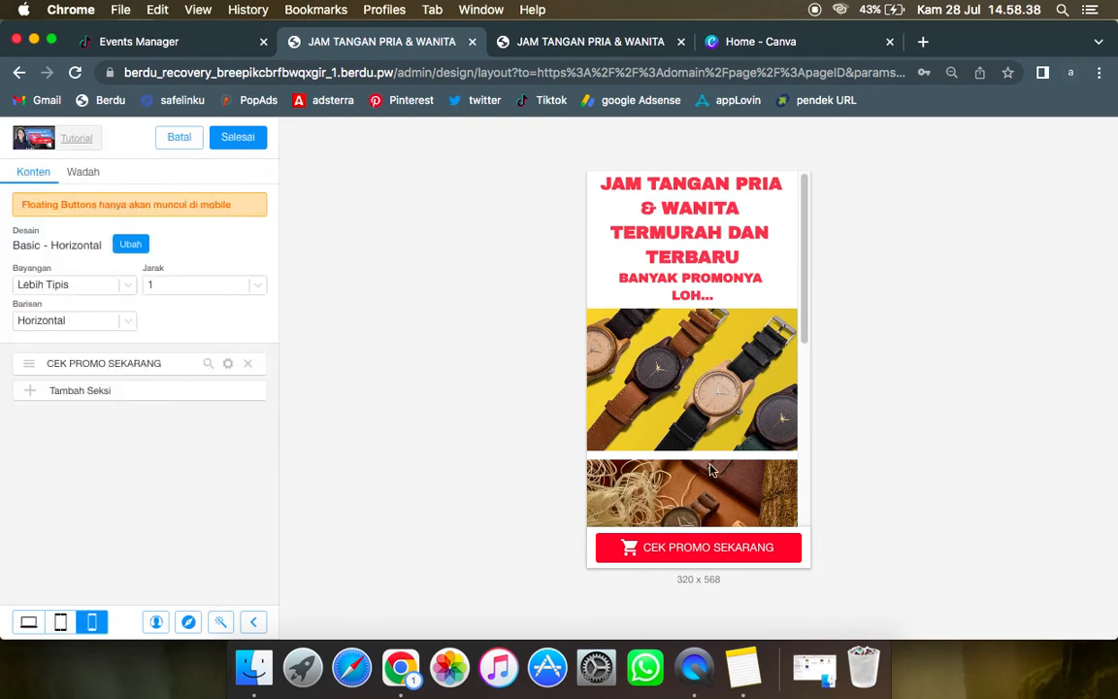
{"action": "scroll", "coordinate": [710, 470], "scroll_direction": "down", "scroll_amount": 10}
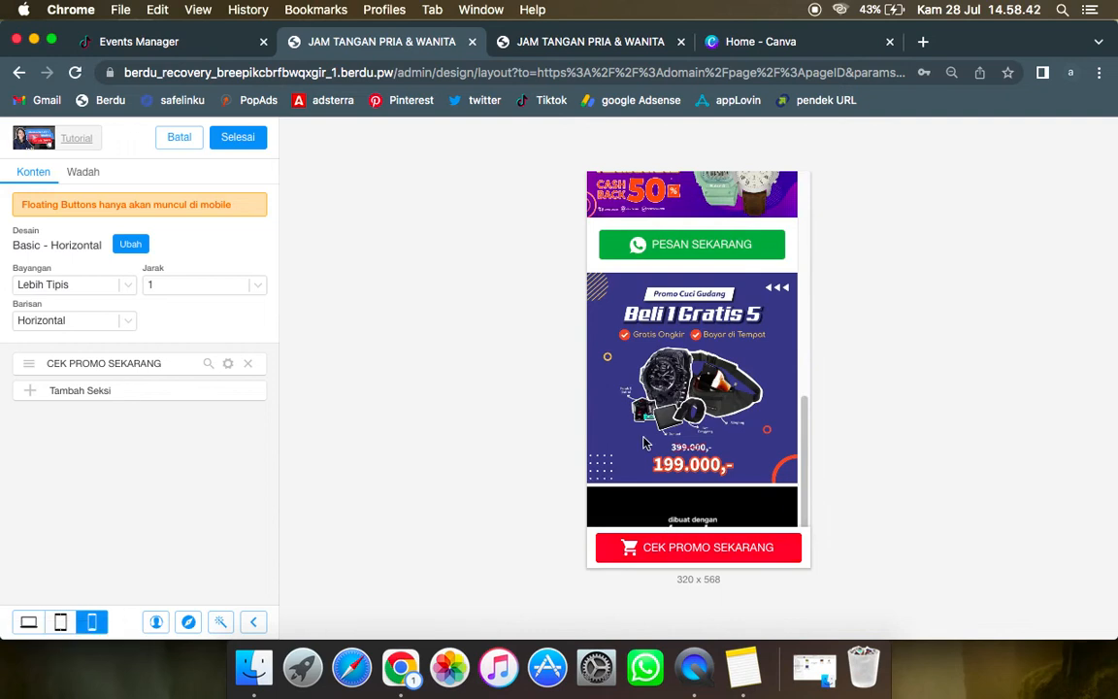
{"action": "scroll", "coordinate": [644, 443], "scroll_direction": "up", "scroll_amount": 3}
{"action": "scroll", "coordinate": [644, 443], "scroll_direction": "down", "scroll_amount": 3}
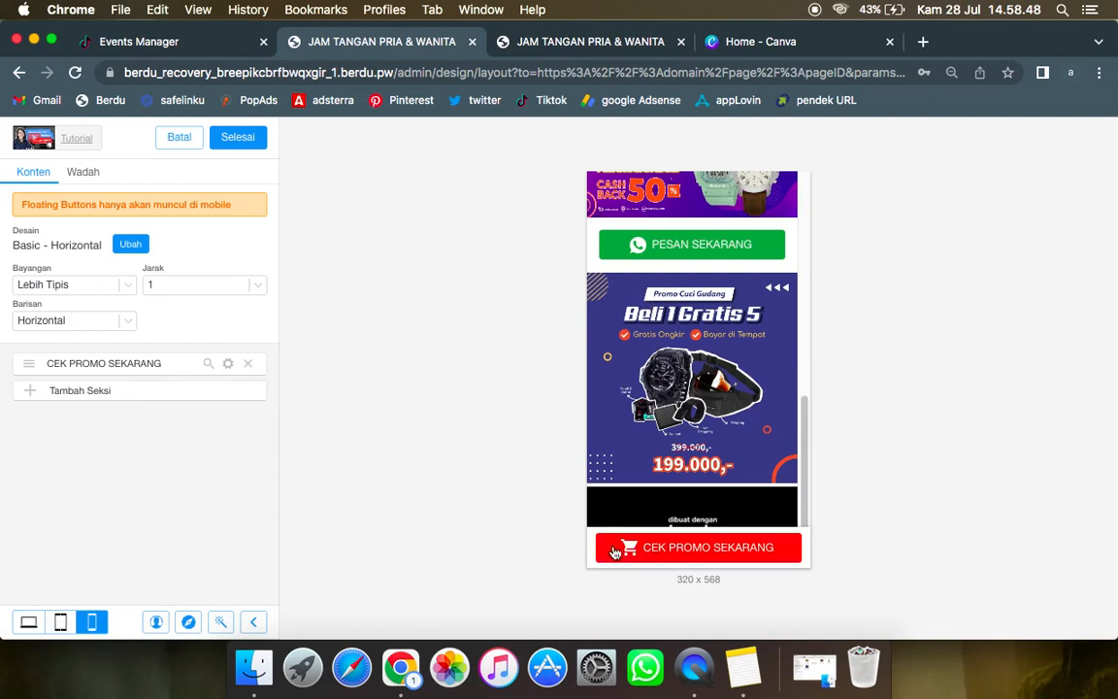
Step: Open the CEK PROMO SEKARANG floating button's settings and link it to WhatsApp with a phone number
{"action": "left_click", "coordinate": [229, 364]}
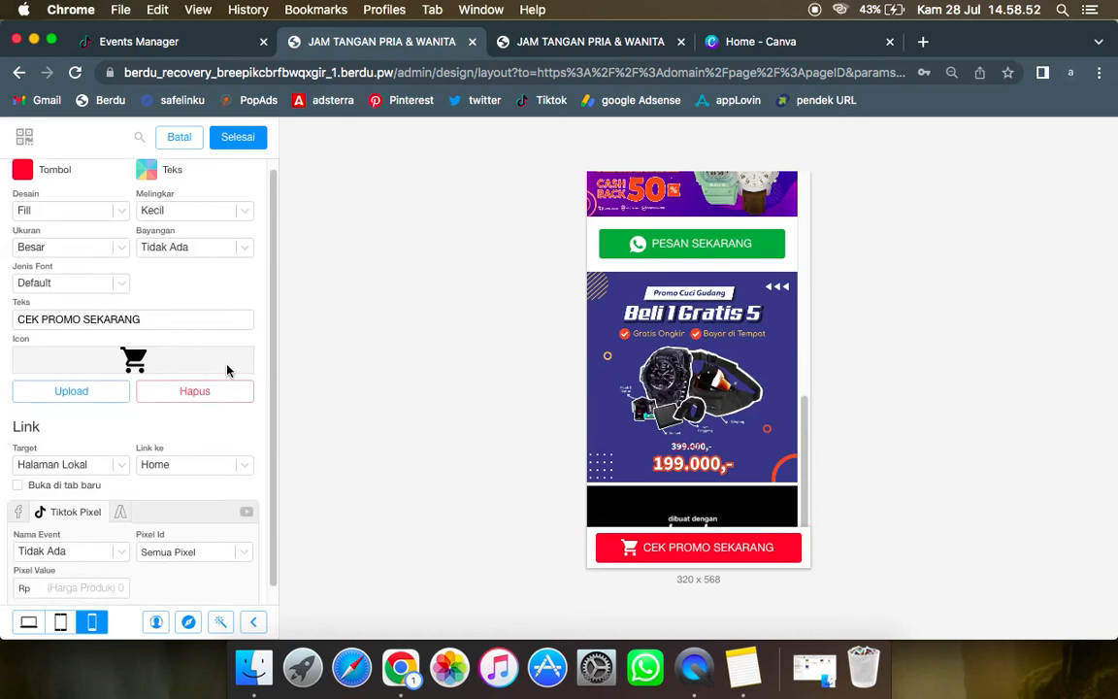
{"action": "scroll", "coordinate": [227, 369], "scroll_direction": "down", "scroll_amount": 1}
{"action": "left_click", "coordinate": [105, 450]}
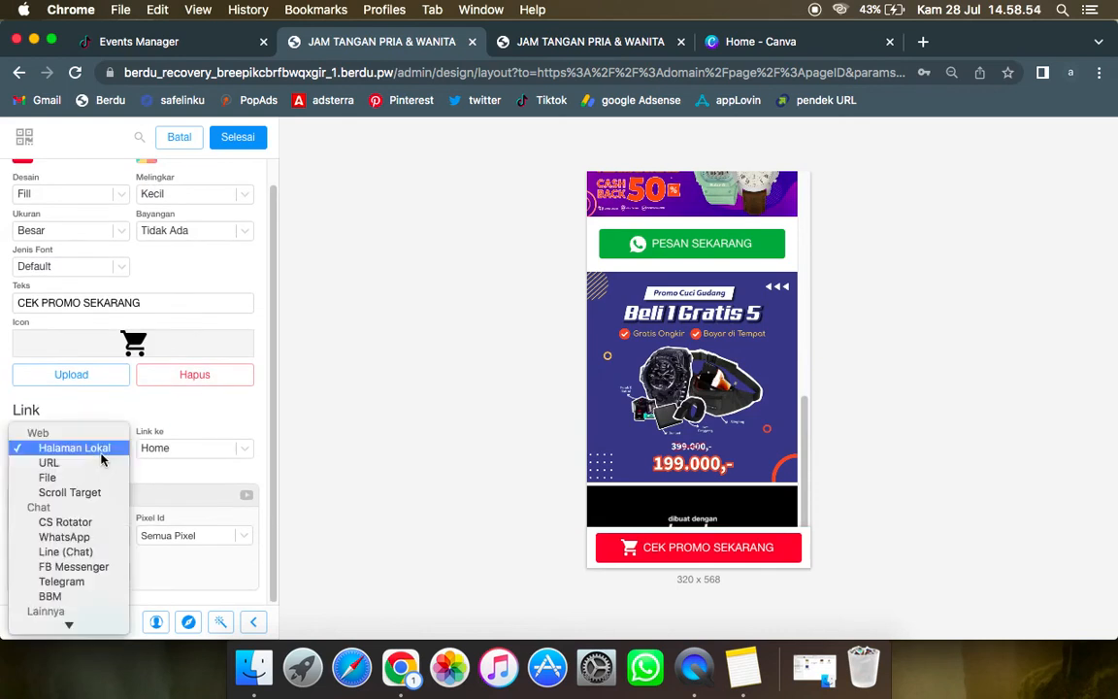
{"action": "left_click", "coordinate": [82, 535]}
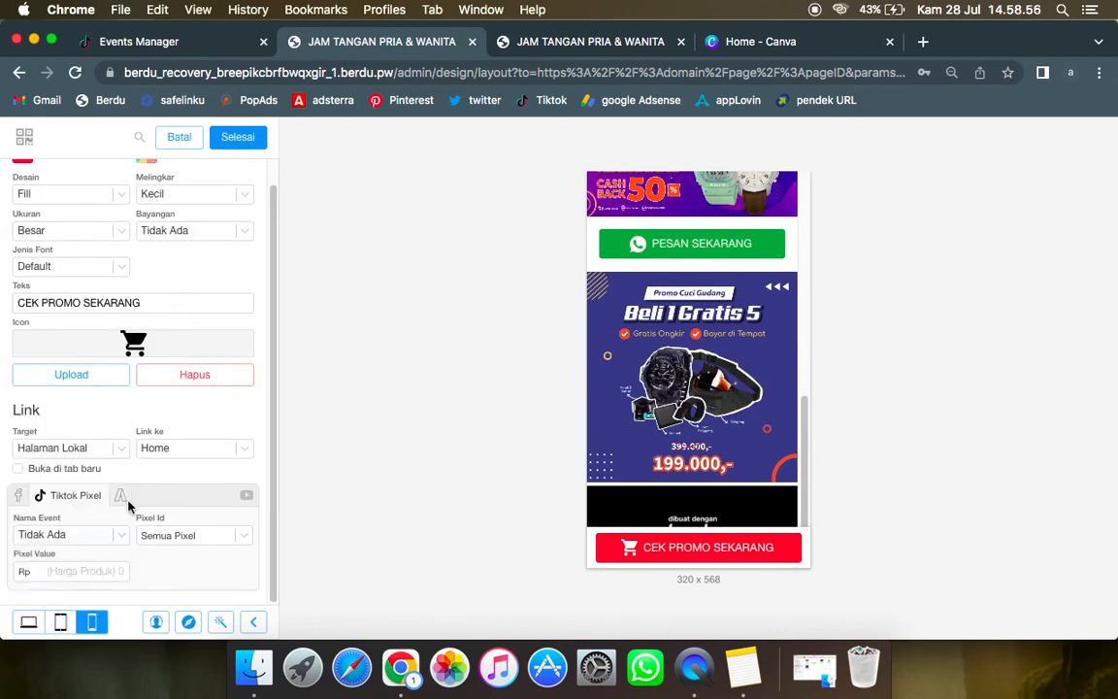
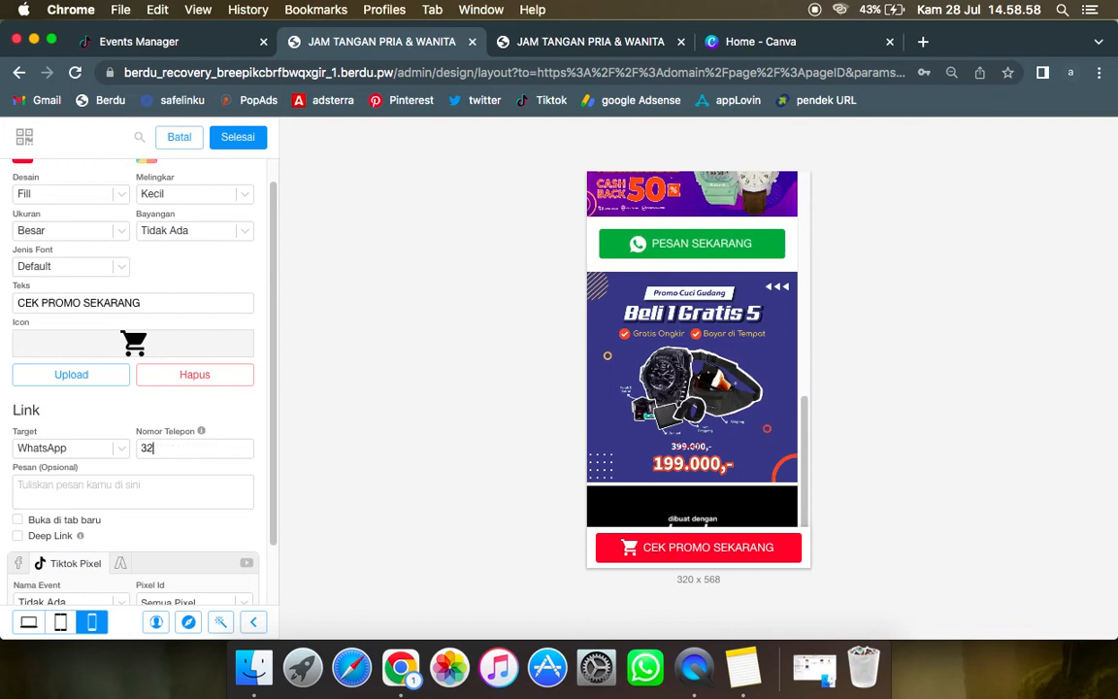
Step: Check the floating button's TikTok pixel IDs, set its pixel value to Rp 1.000, finish editing, and save the page
{"action": "scroll", "coordinate": [141, 525], "scroll_direction": "down", "scroll_amount": 3}
{"action": "left_click", "coordinate": [140, 524]}
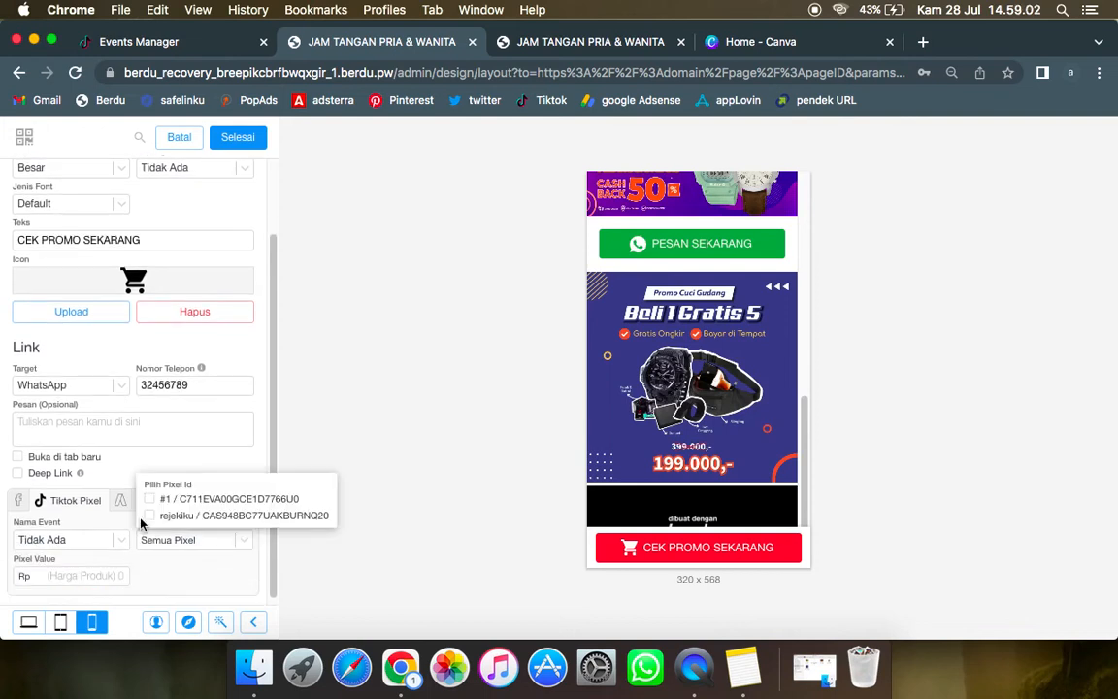
{"action": "mouse_move", "coordinate": [210, 549]}
{"action": "left_click", "coordinate": [89, 575]}
{"action": "type", "text": "1.000"}
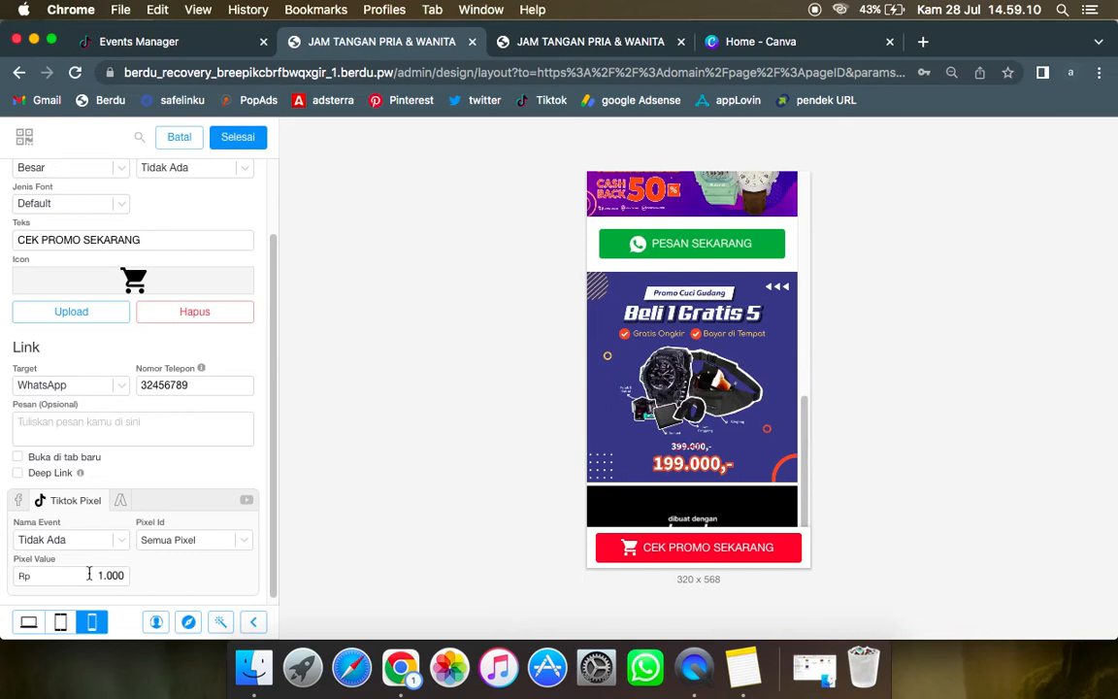
{"action": "left_click", "coordinate": [238, 137]}
{"action": "left_click", "coordinate": [238, 137]}
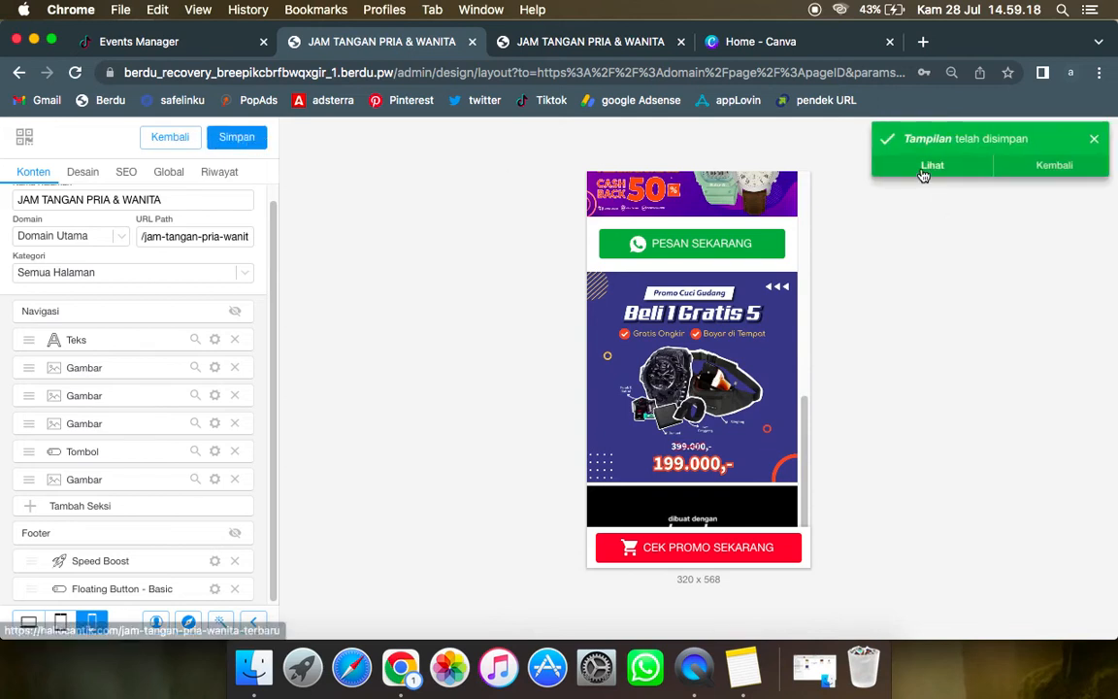
Step: Open the saved landing page, close its older copy, and review the page from beginning to end
{"action": "left_click", "coordinate": [924, 171]}
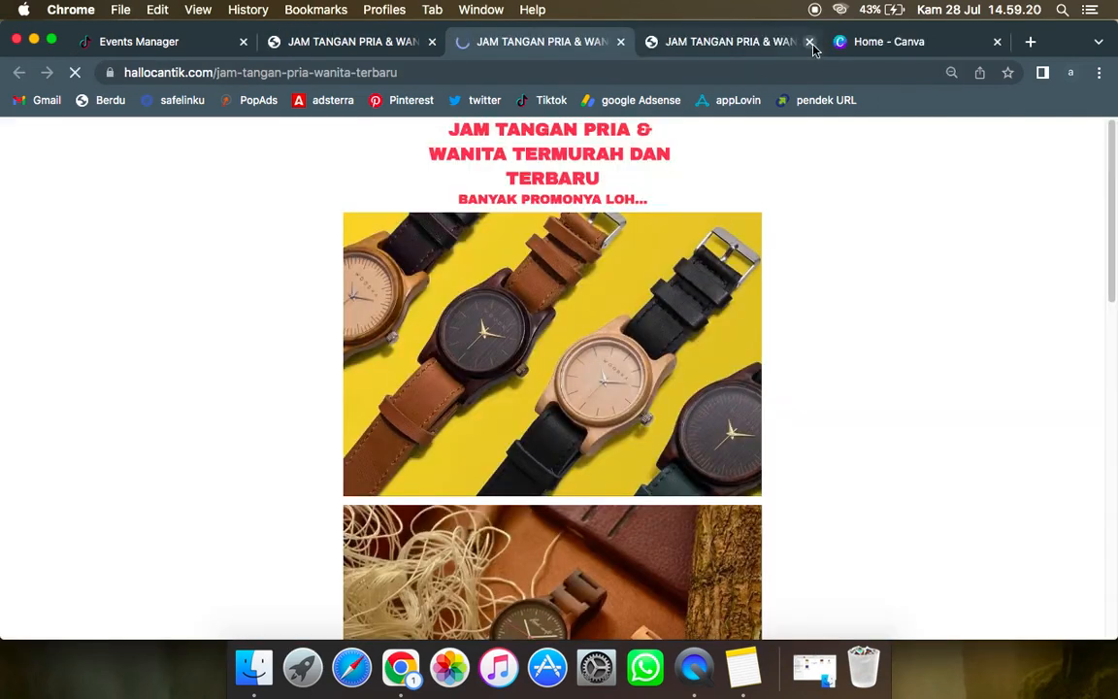
{"action": "left_click", "coordinate": [810, 43]}
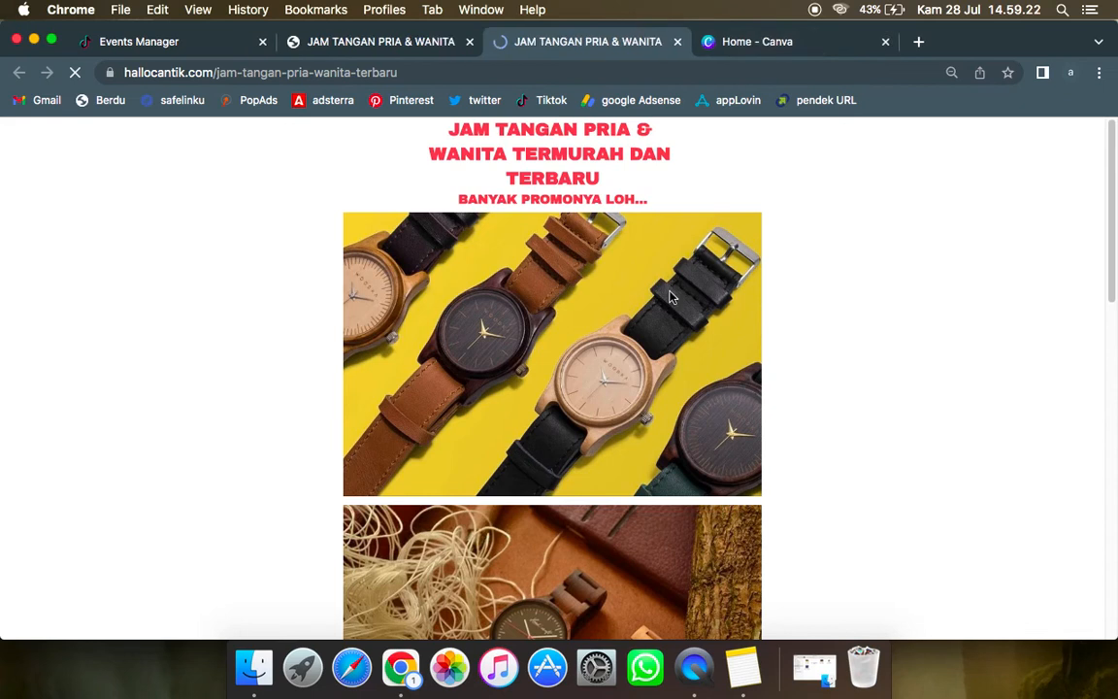
{"action": "scroll", "coordinate": [670, 296], "scroll_direction": "down", "scroll_amount": 15}
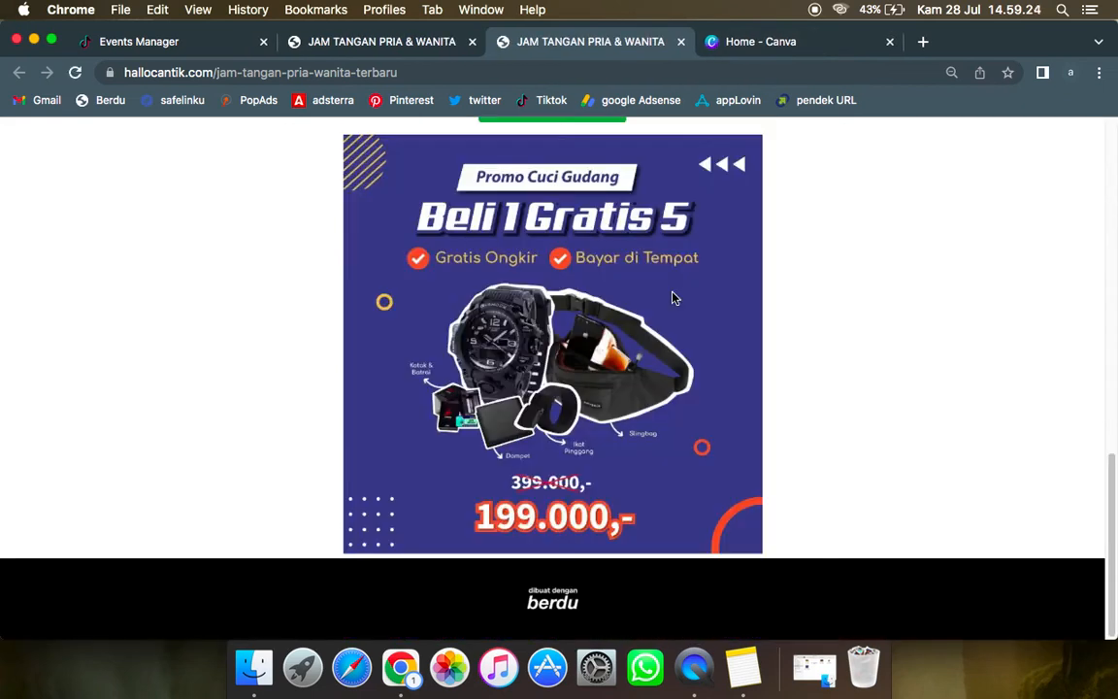
{"action": "scroll", "coordinate": [672, 297], "scroll_direction": "up", "scroll_amount": 15}
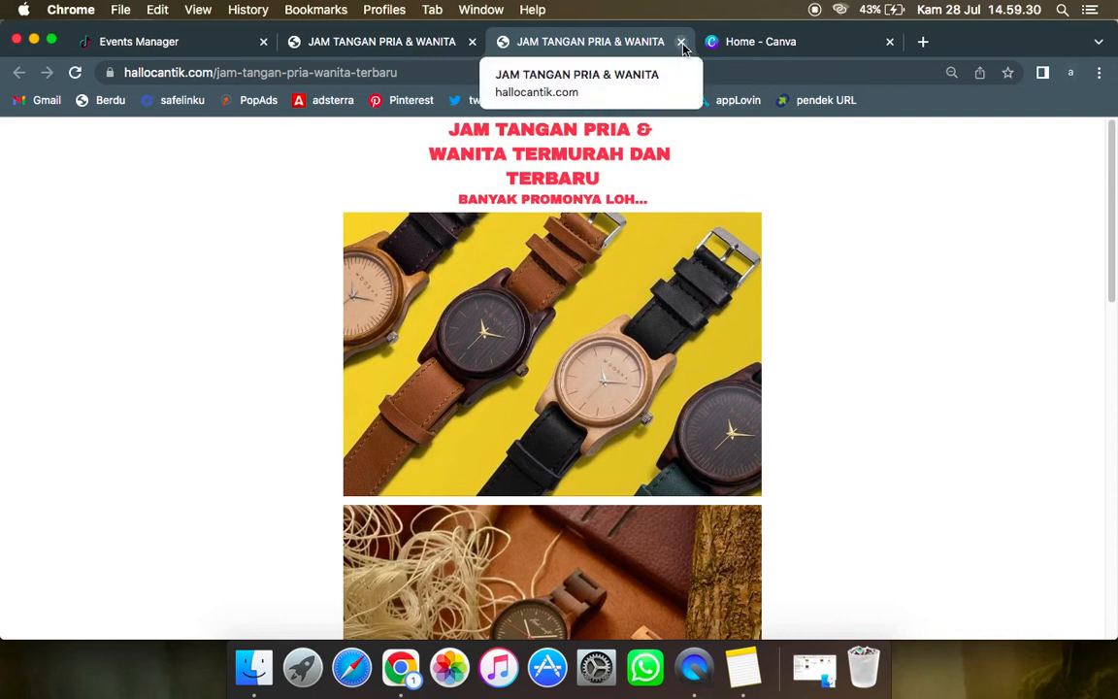
Step: Inspect the published page with the developer tools and emulate an iPhone XR
{"action": "right_click", "coordinate": [905, 233]}
{"action": "left_click", "coordinate": [806, 447]}
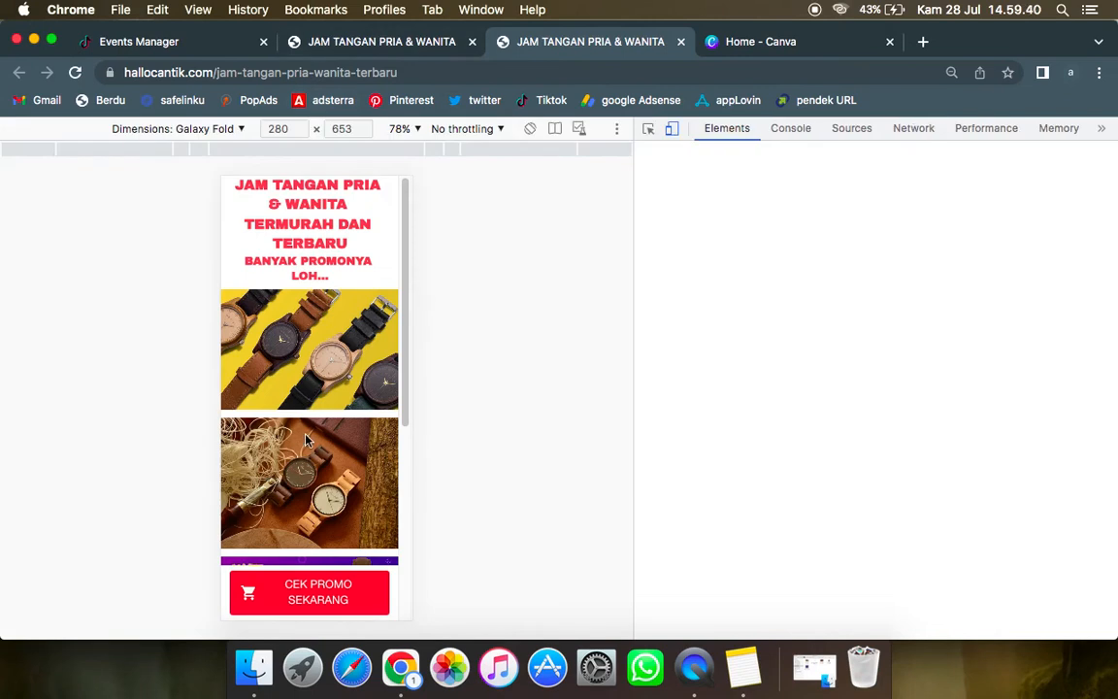
{"action": "left_click", "coordinate": [240, 130]}
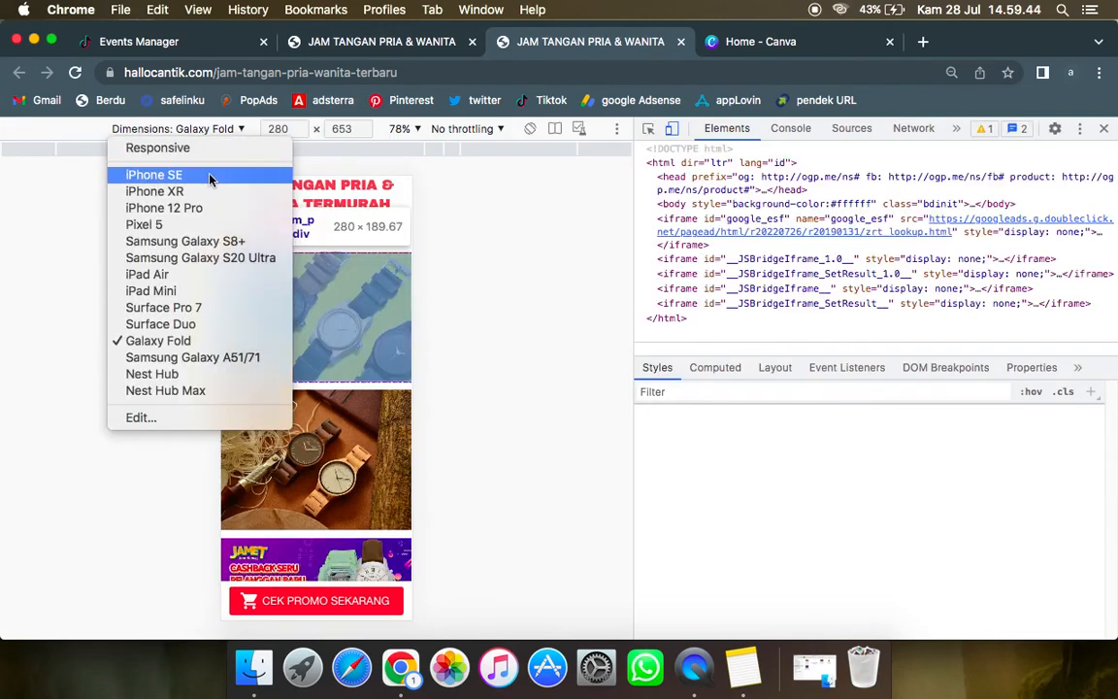
{"action": "left_click", "coordinate": [207, 191]}
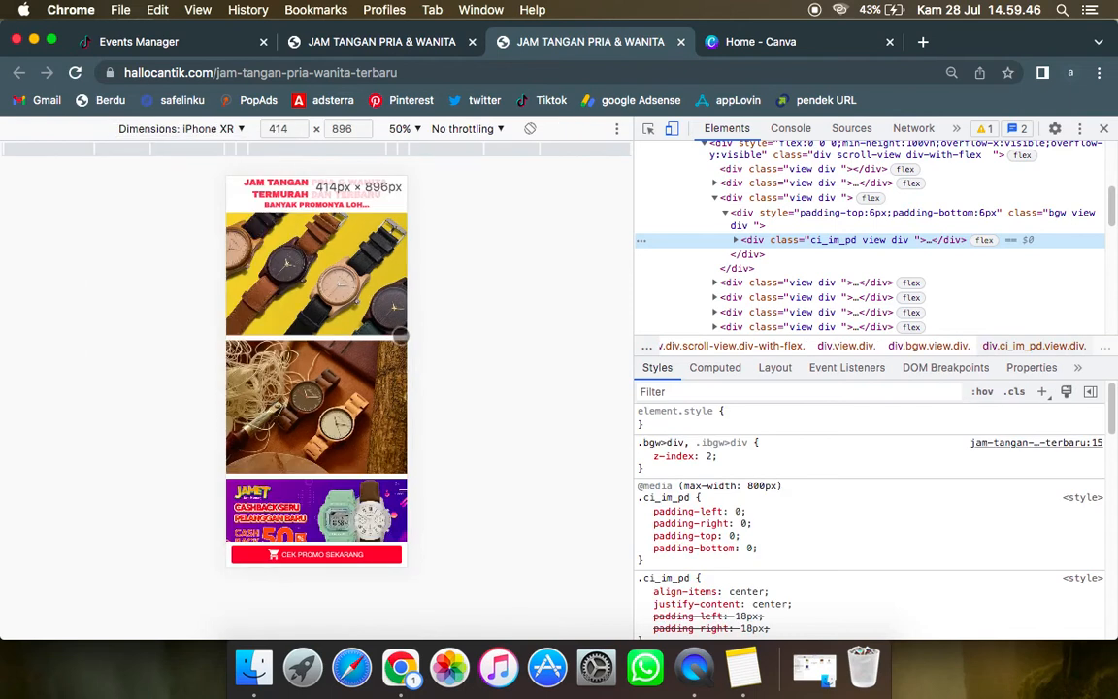
Step: Review the mobile page's order buttons, test the CEK PROMO SEKARANG button's link, and close the published page
{"action": "scroll", "coordinate": [400, 336], "scroll_direction": "down", "scroll_amount": 5}
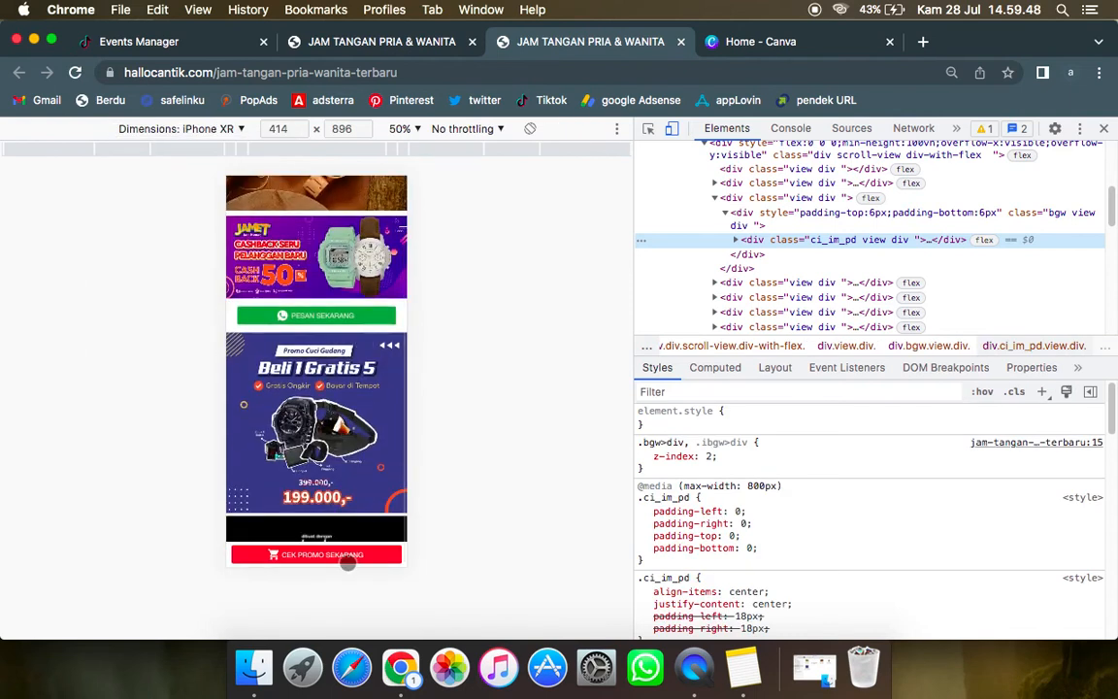
{"action": "scroll", "coordinate": [305, 355], "scroll_direction": "up", "scroll_amount": 5}
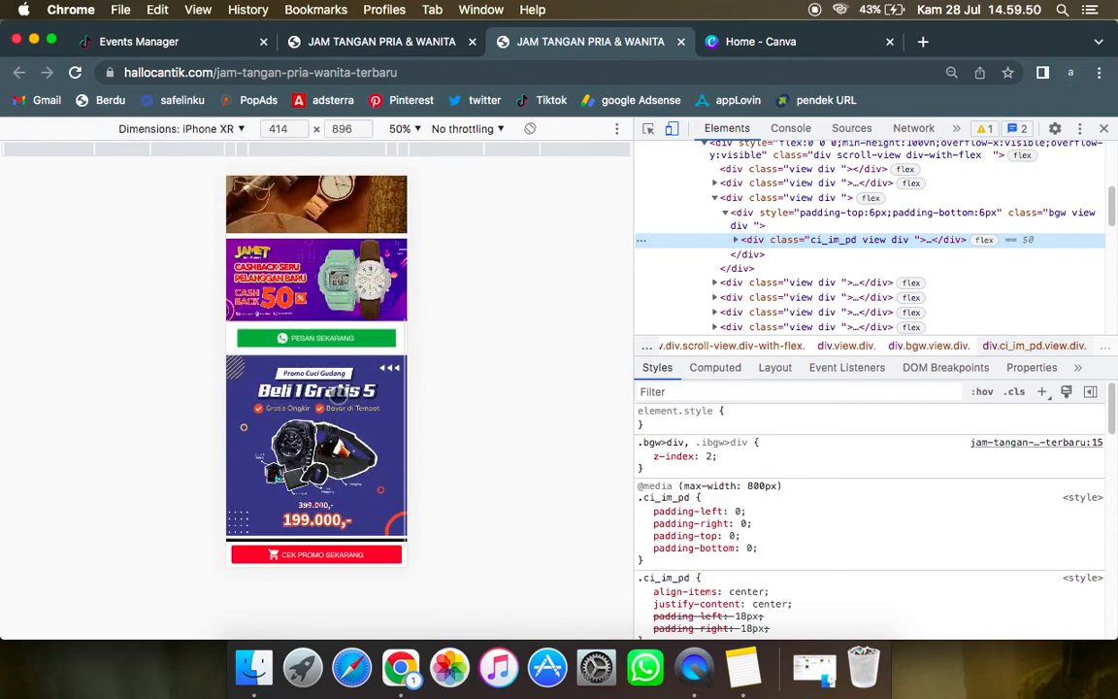
{"action": "scroll", "coordinate": [337, 394], "scroll_direction": "down", "scroll_amount": 5}
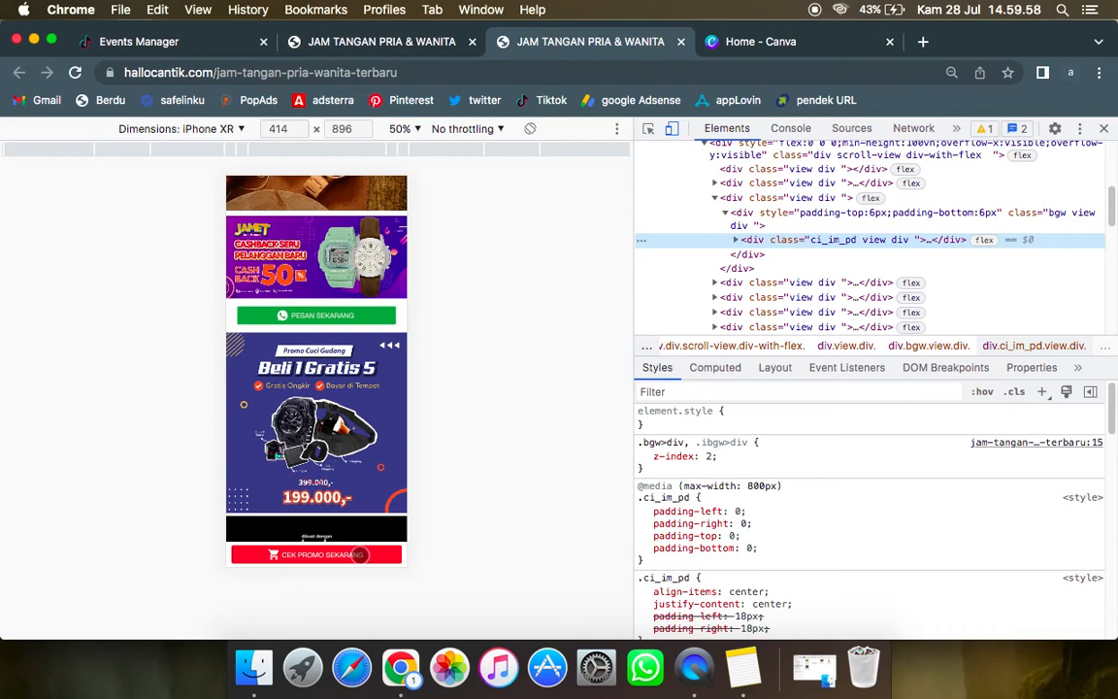
{"action": "left_click", "coordinate": [359, 555]}
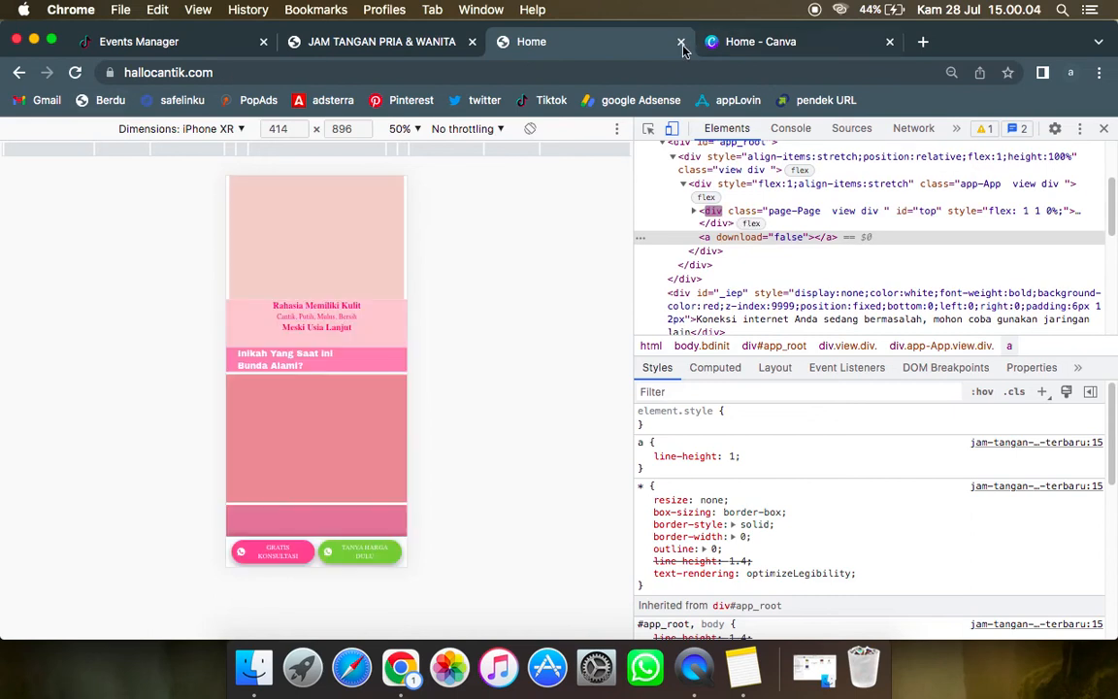
{"action": "left_click", "coordinate": [681, 44]}
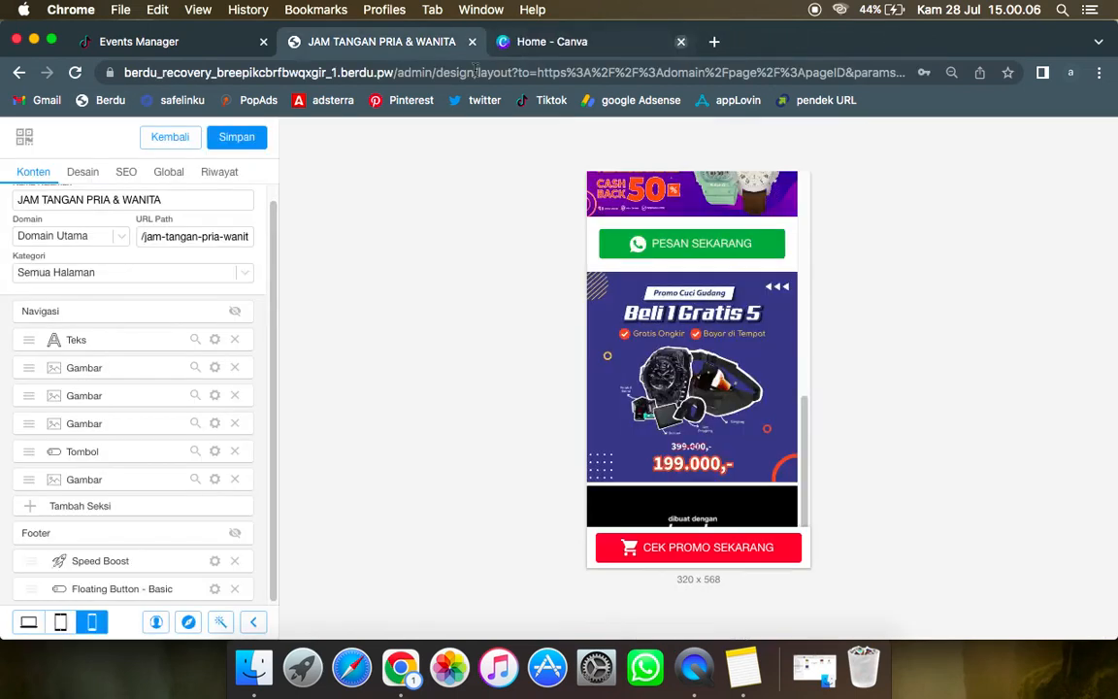
Step: Switch to Canva and answer its onboarding questions with Student as the use and University as the school year
{"action": "left_click", "coordinate": [182, 44]}
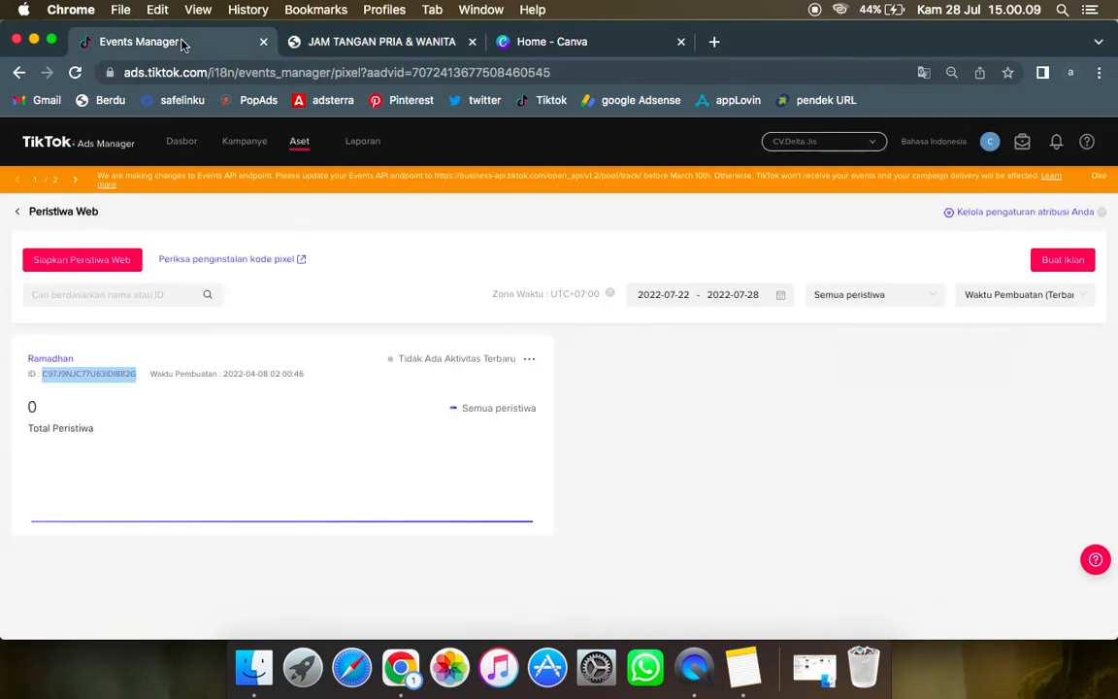
{"action": "left_click", "coordinate": [586, 45]}
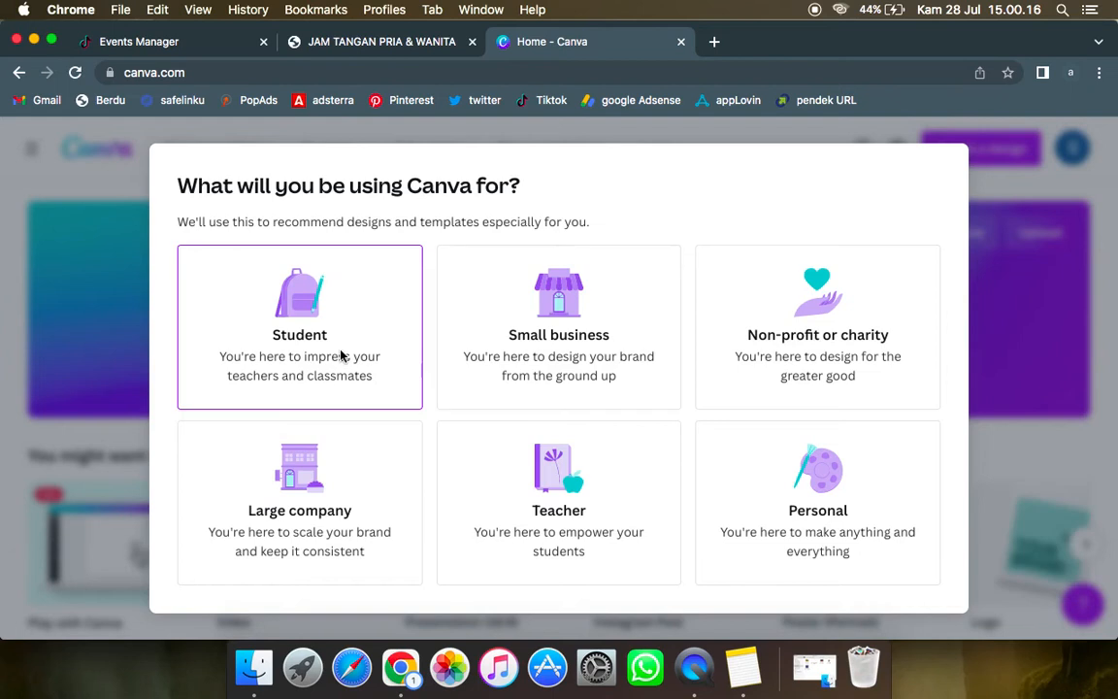
{"action": "left_click", "coordinate": [341, 356]}
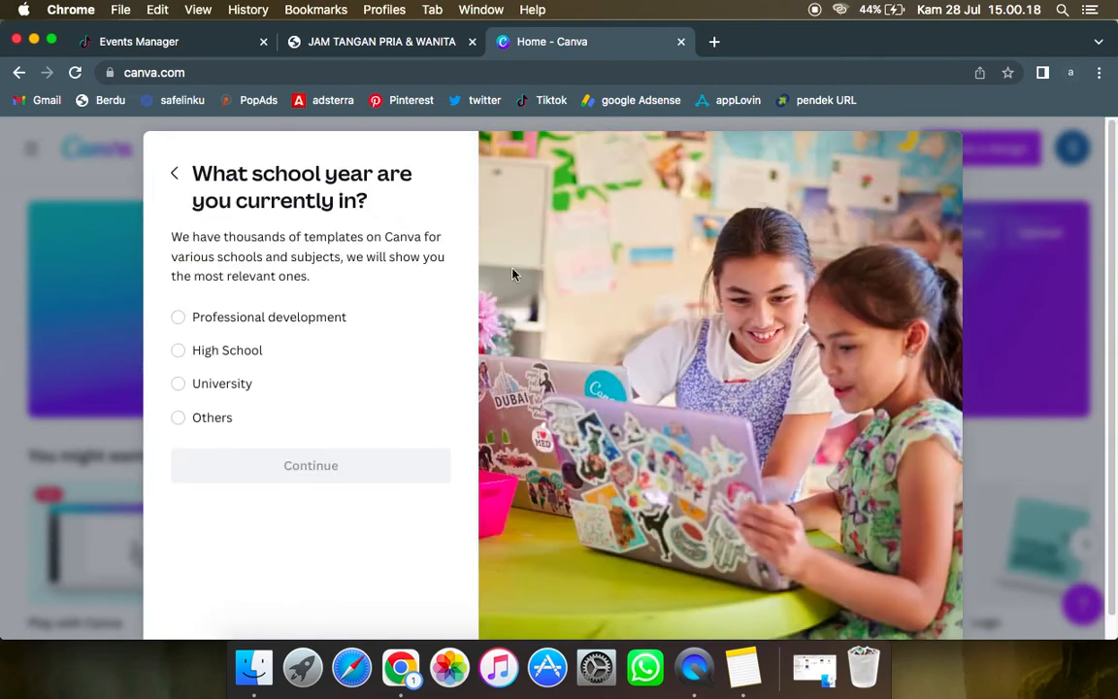
{"action": "left_click", "coordinate": [176, 176]}
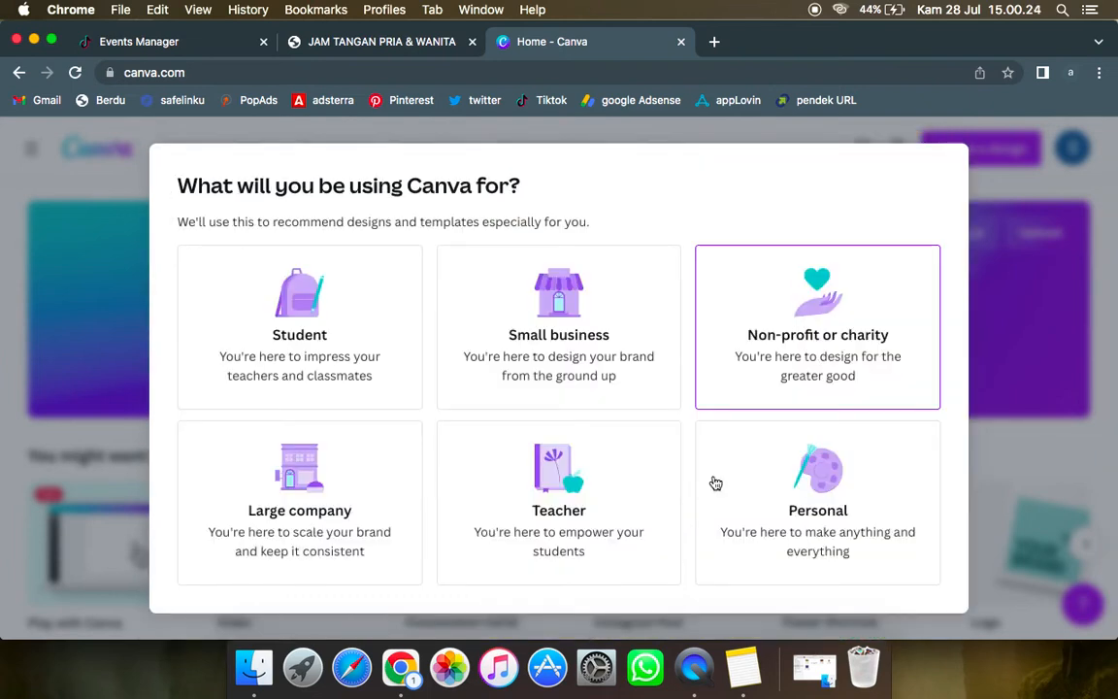
{"action": "left_click", "coordinate": [325, 336]}
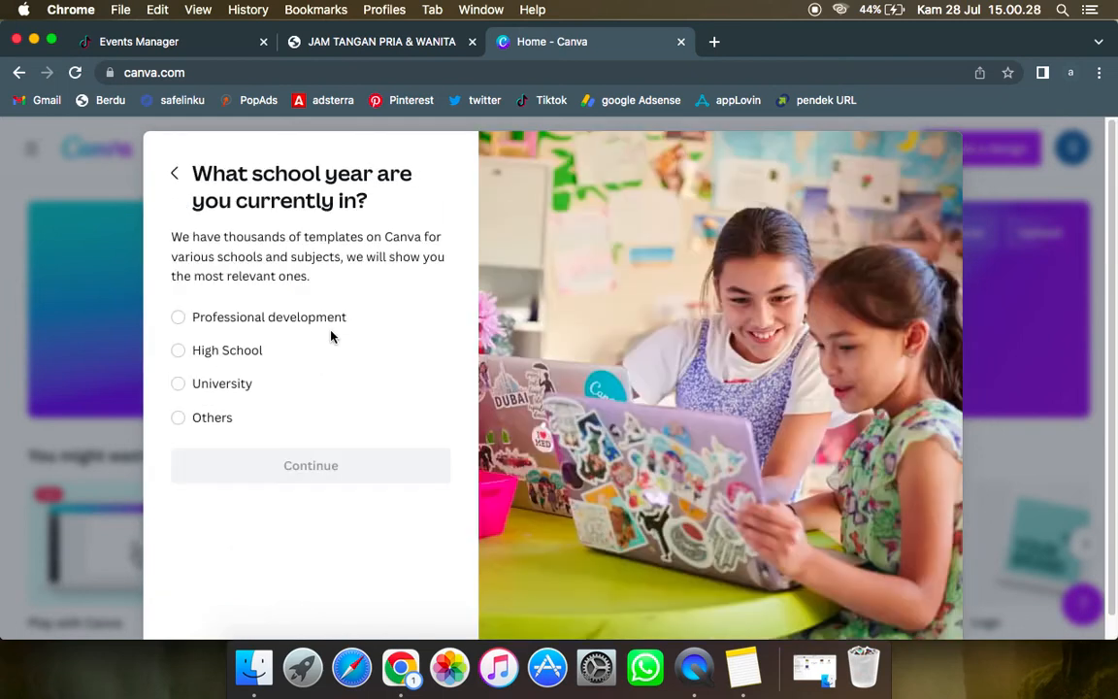
{"action": "left_click", "coordinate": [209, 389]}
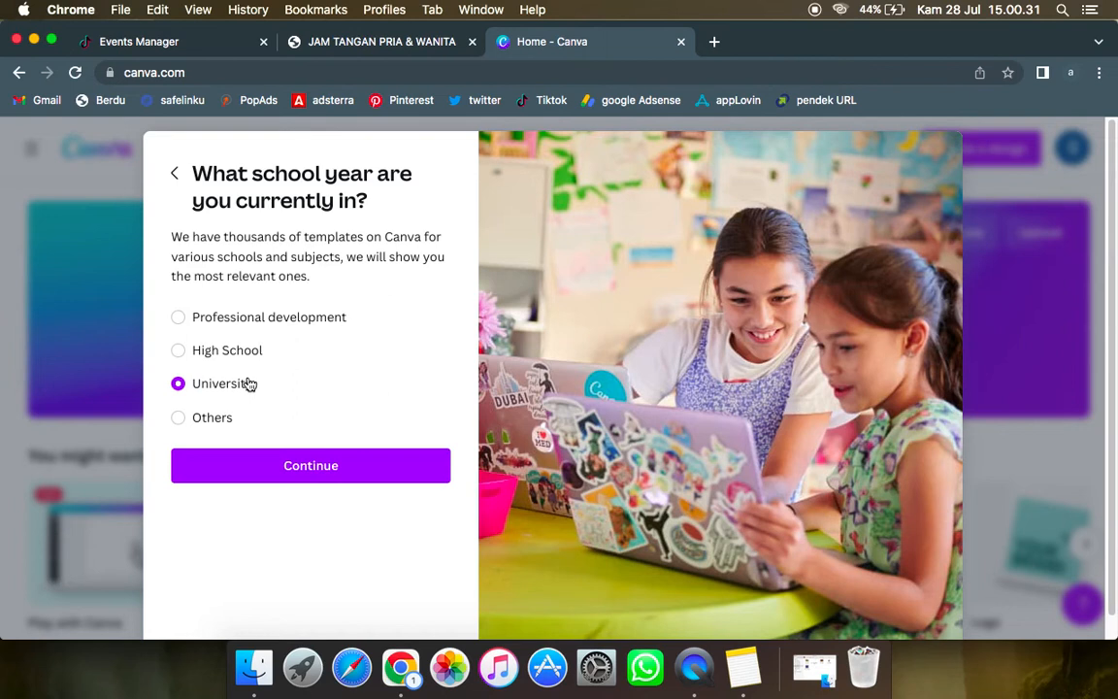
{"action": "left_click", "coordinate": [343, 470]}
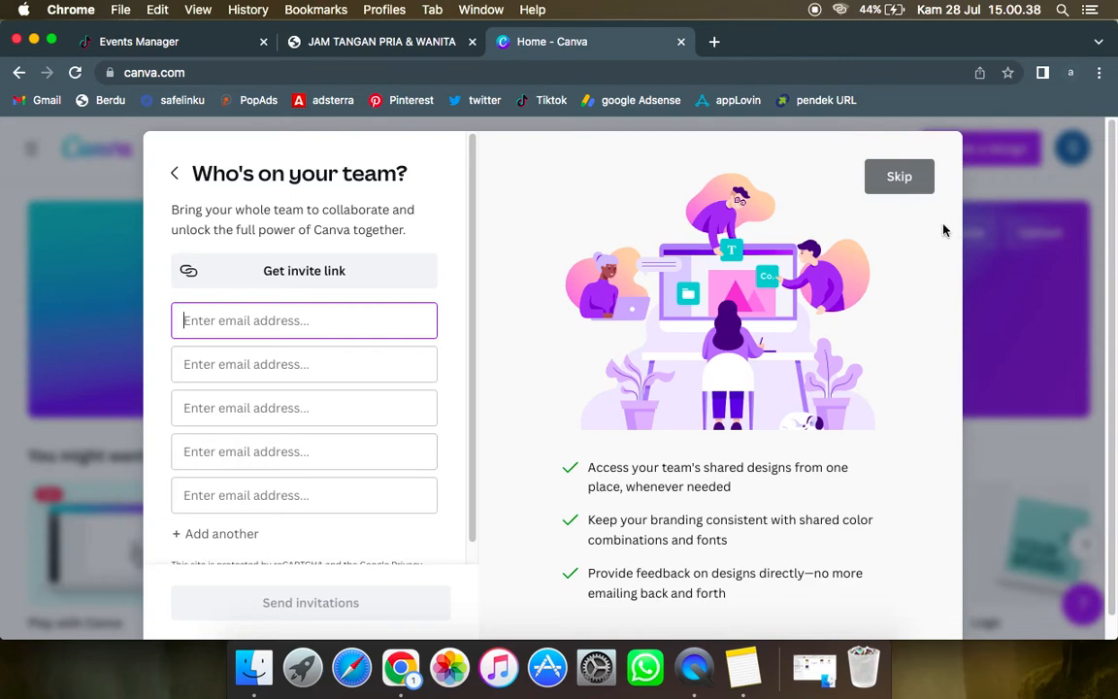
Step: Skip Canva's team invitations and decline the email subscription
{"action": "left_click", "coordinate": [897, 184]}
{"action": "scroll", "coordinate": [204, 155], "scroll_direction": "down", "scroll_amount": 1}
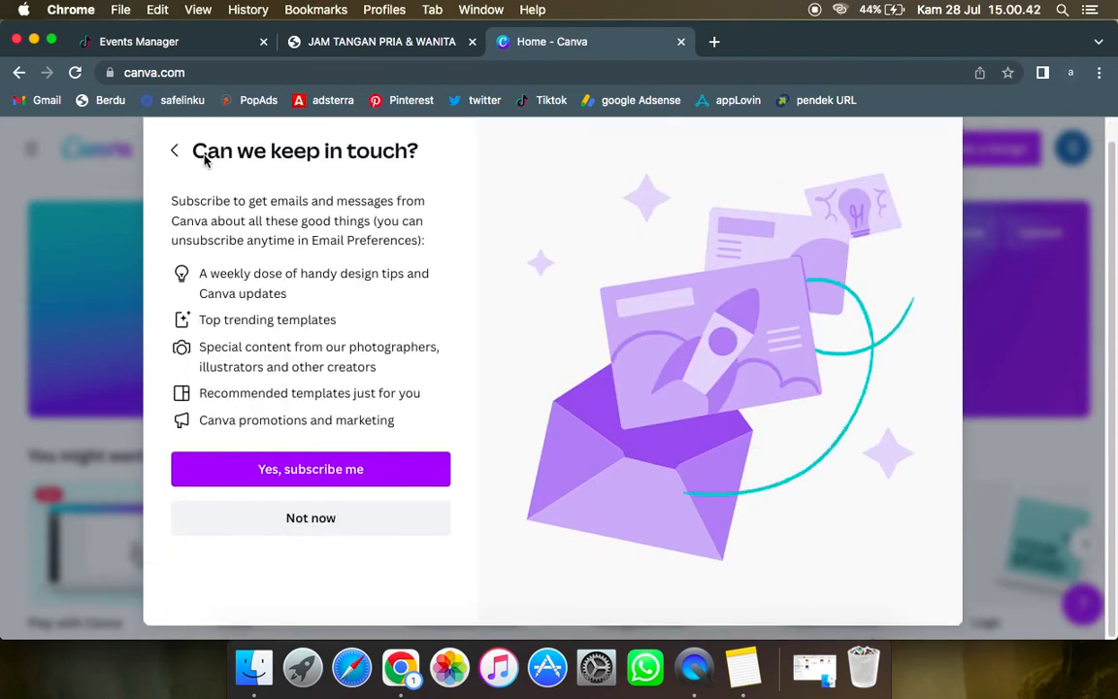
{"action": "left_click", "coordinate": [310, 518]}
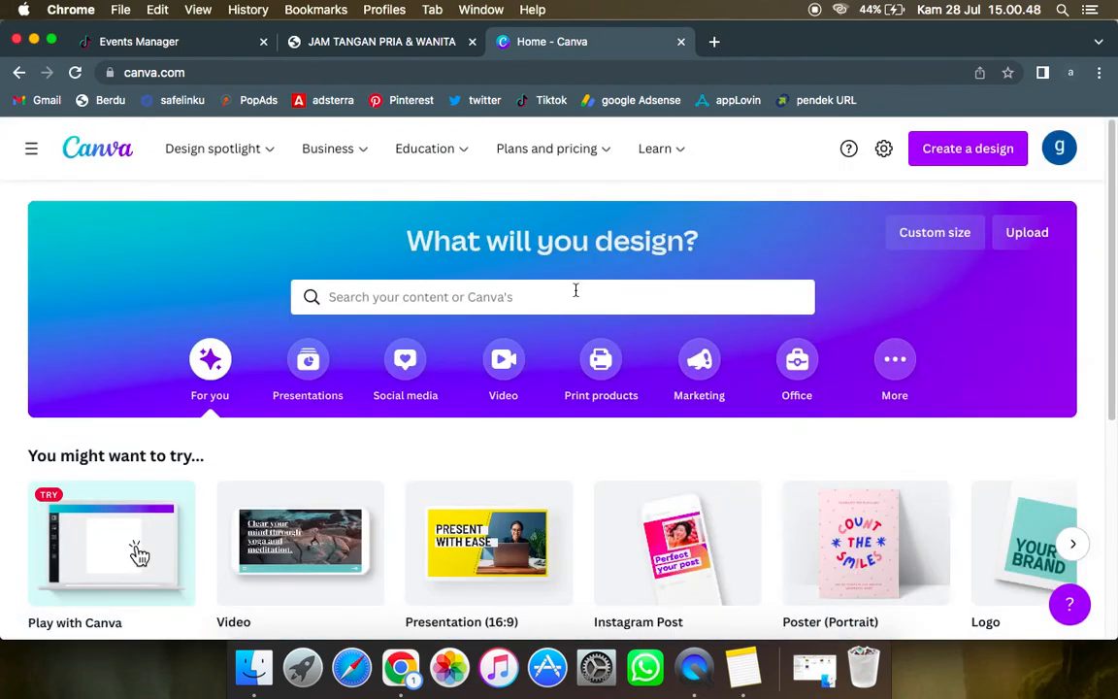
Step: Search the design types for "tiktok", create a 1080 × 1920 px TikTok Video design, and skip the editor tour
{"action": "left_click", "coordinate": [974, 150]}
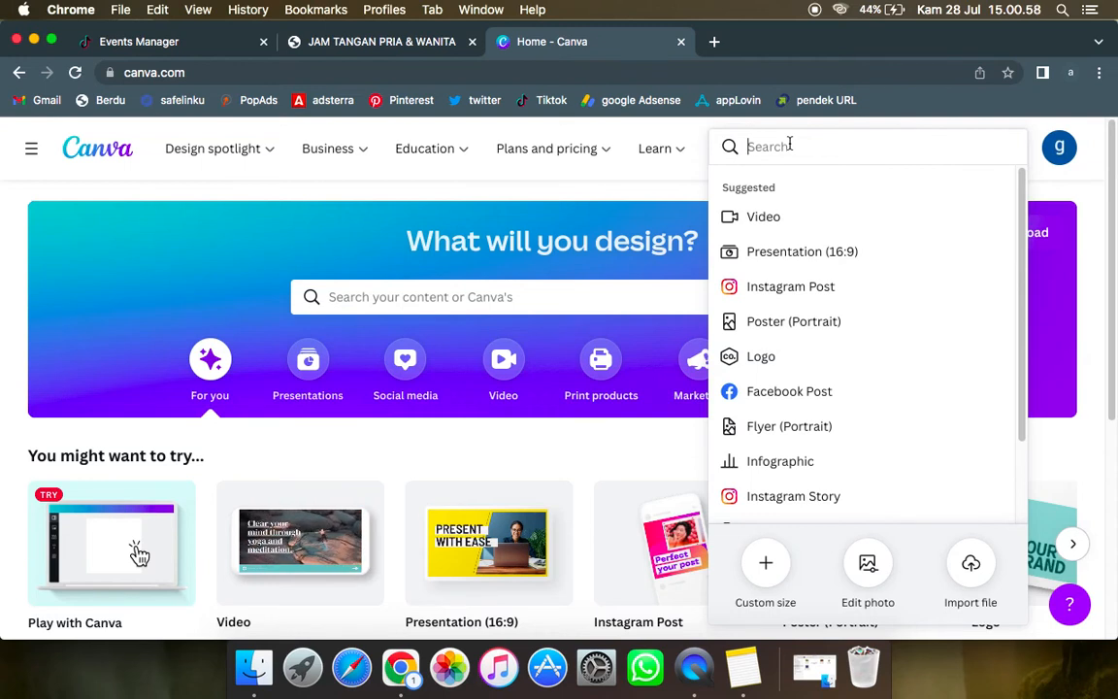
{"action": "type", "text": "T"}
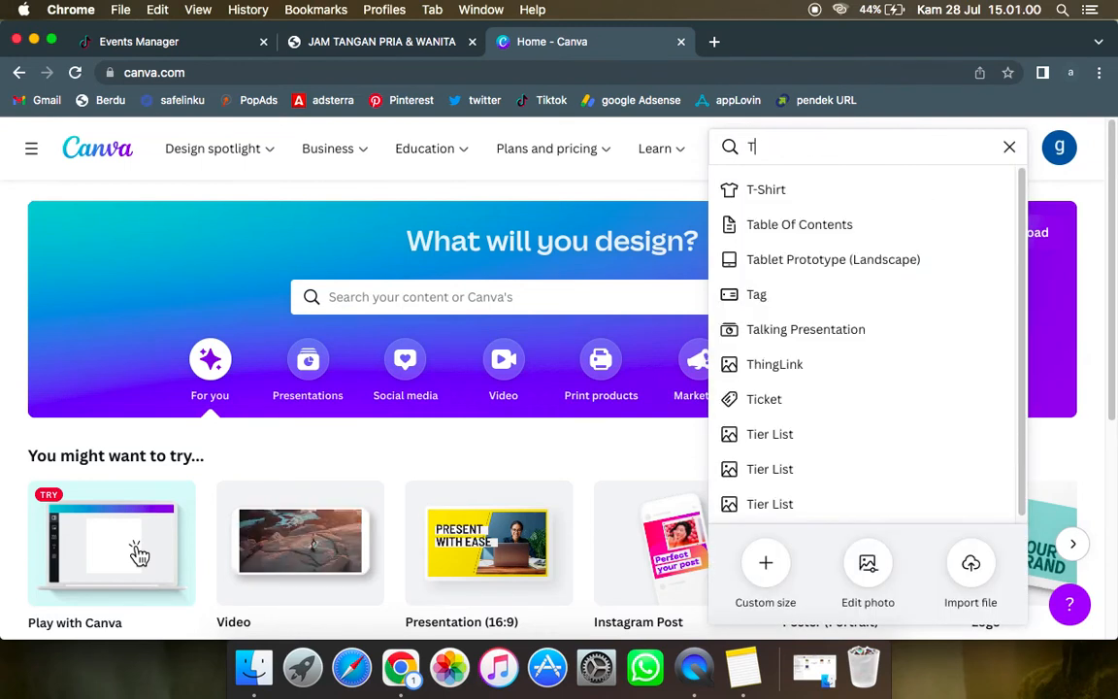
{"action": "key", "text": "BackSpace"}
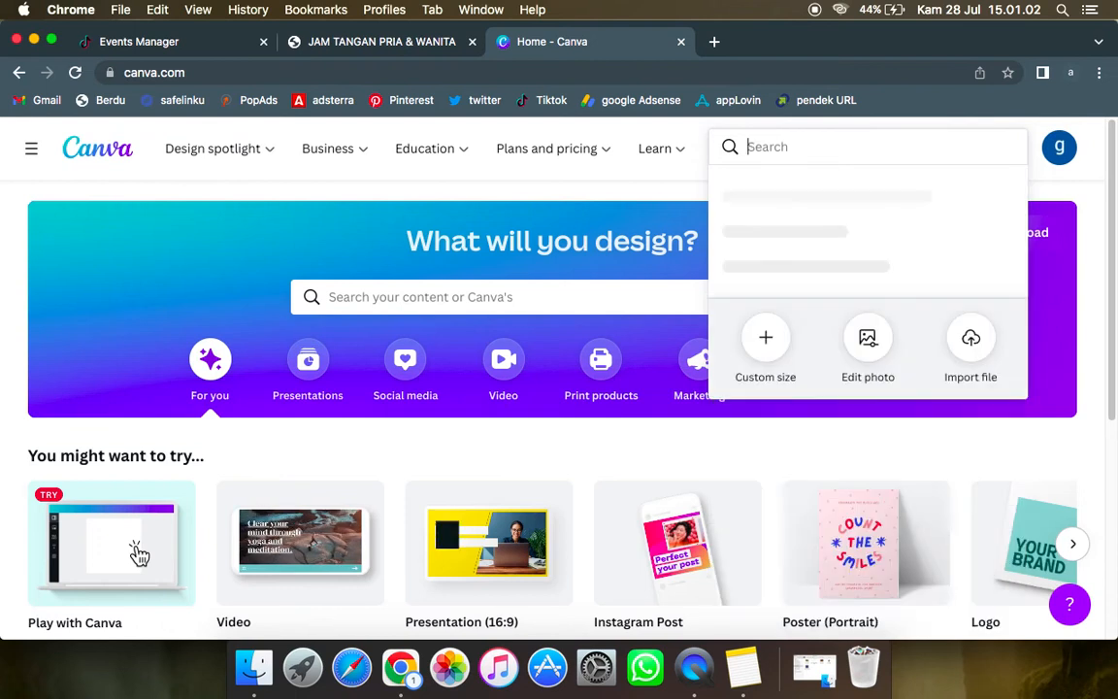
{"action": "type", "text": "tiktok"}
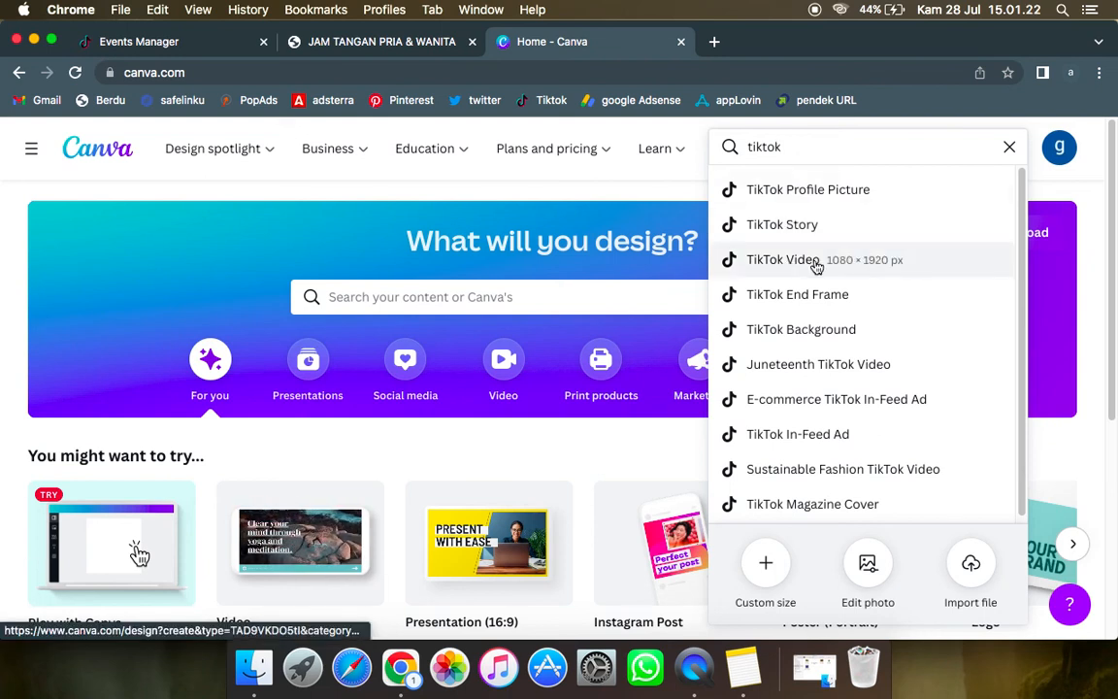
{"action": "left_click", "coordinate": [868, 271]}
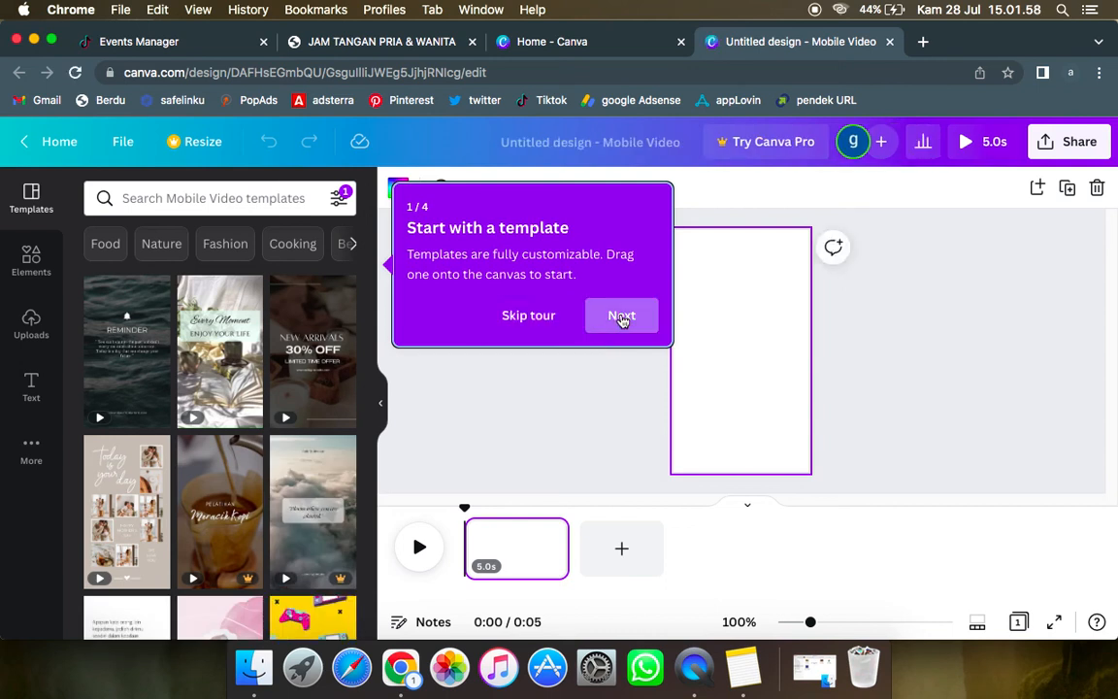
{"action": "left_click", "coordinate": [607, 325]}
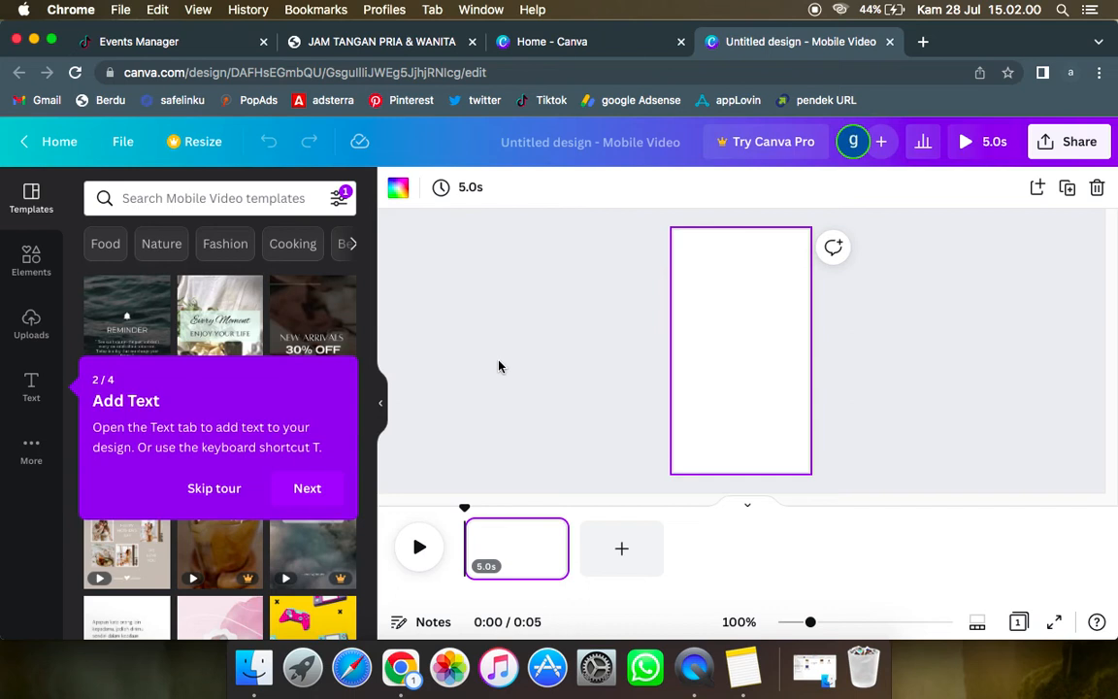
{"action": "left_click", "coordinate": [227, 491]}
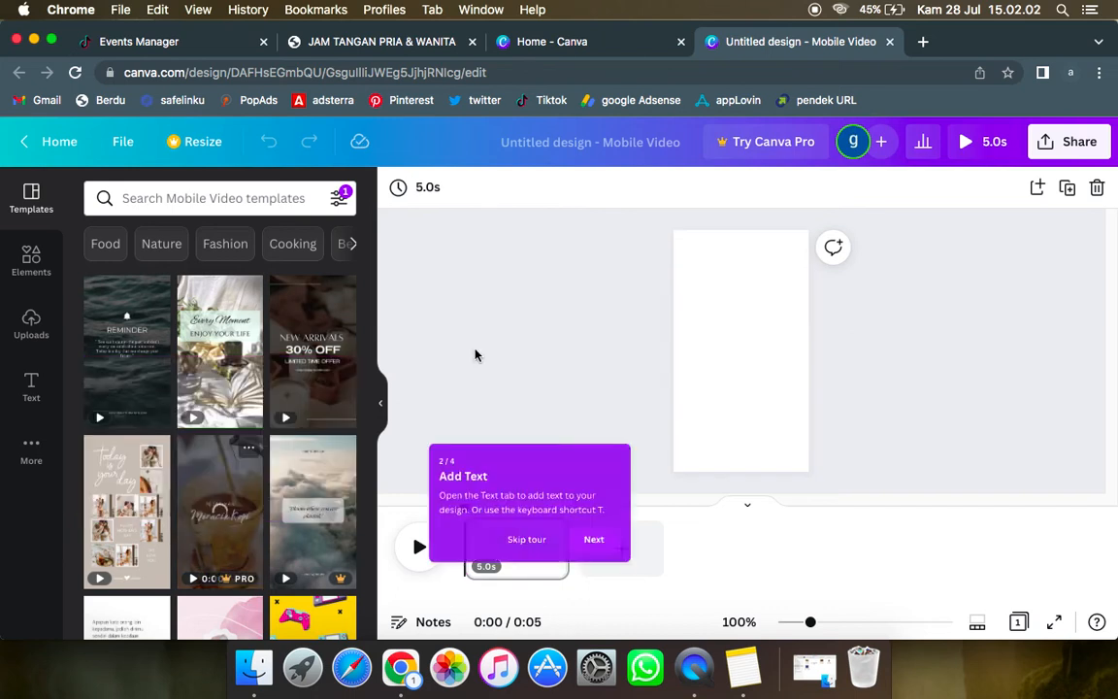
Step: Upload jam-1.jpeg, jam-3.jpeg, jam-4.webp and promo-jam3.jpeg from the Desktop folder to the design's uploads
{"action": "left_click", "coordinate": [712, 327]}
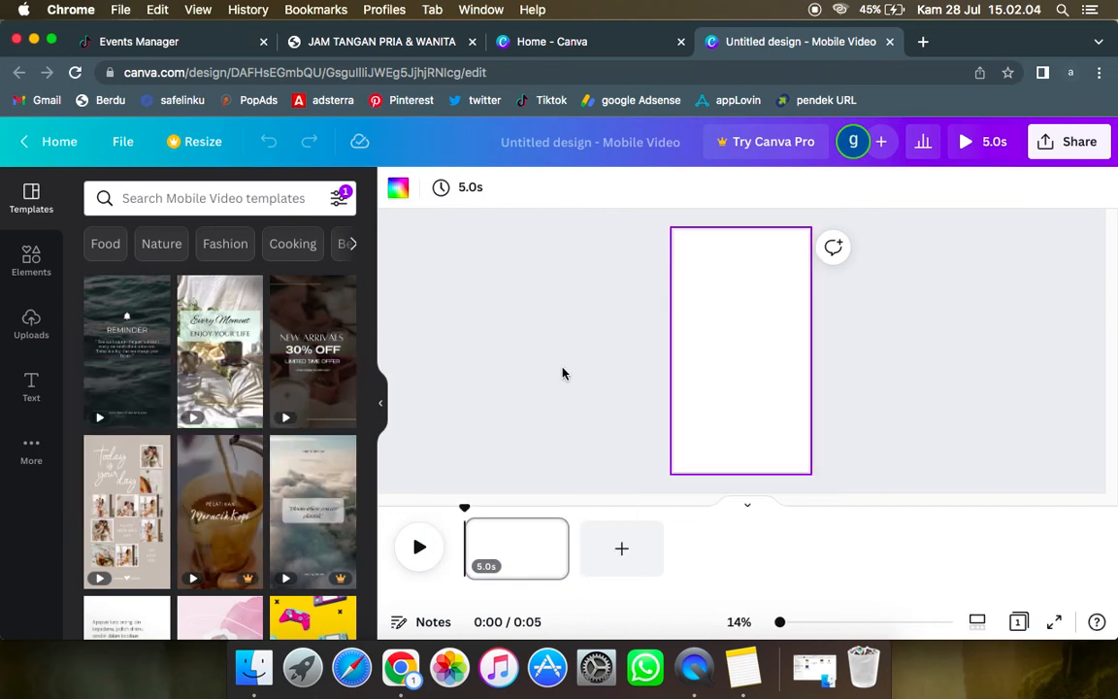
{"action": "left_click", "coordinate": [30, 327]}
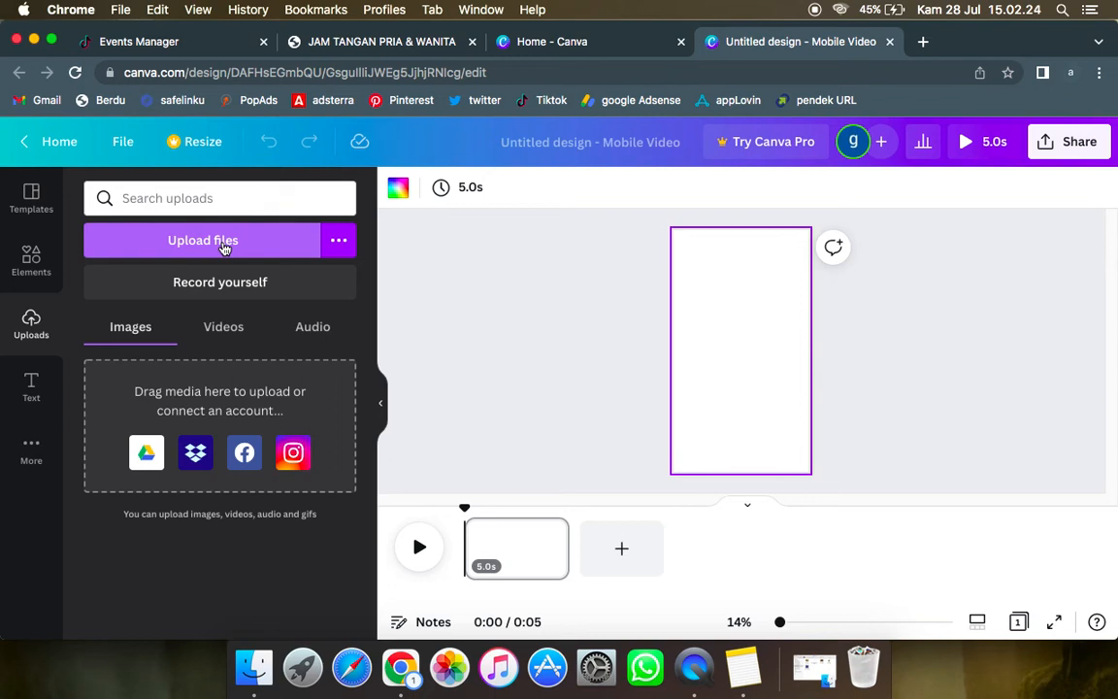
{"action": "left_click", "coordinate": [223, 248]}
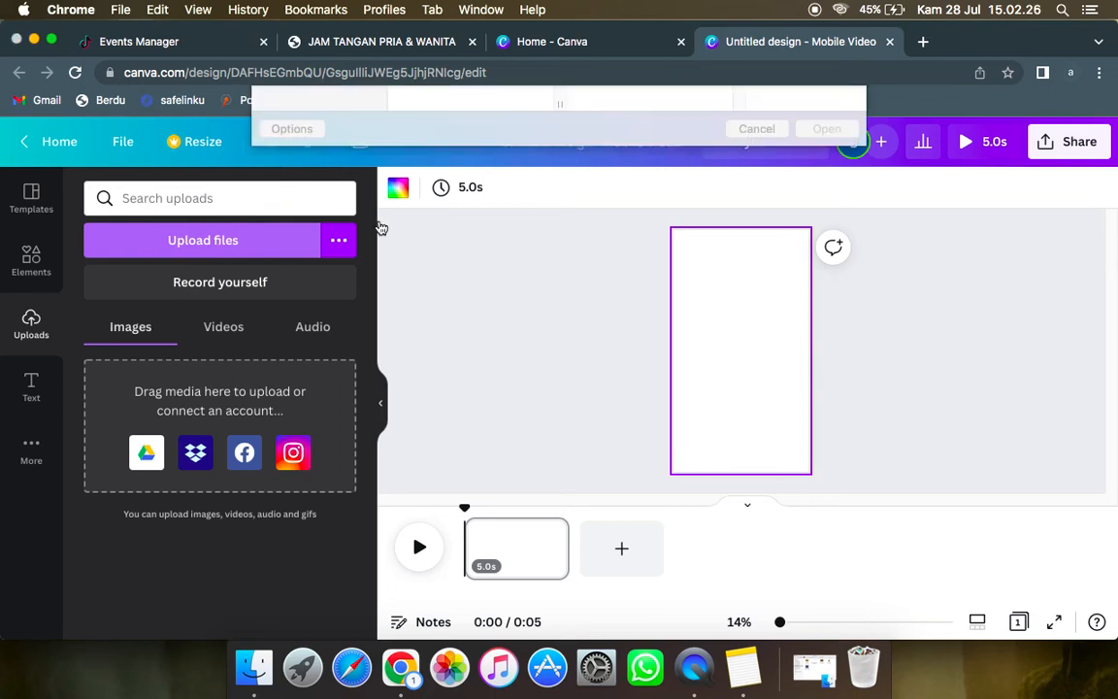
{"action": "left_click", "coordinate": [335, 197]}
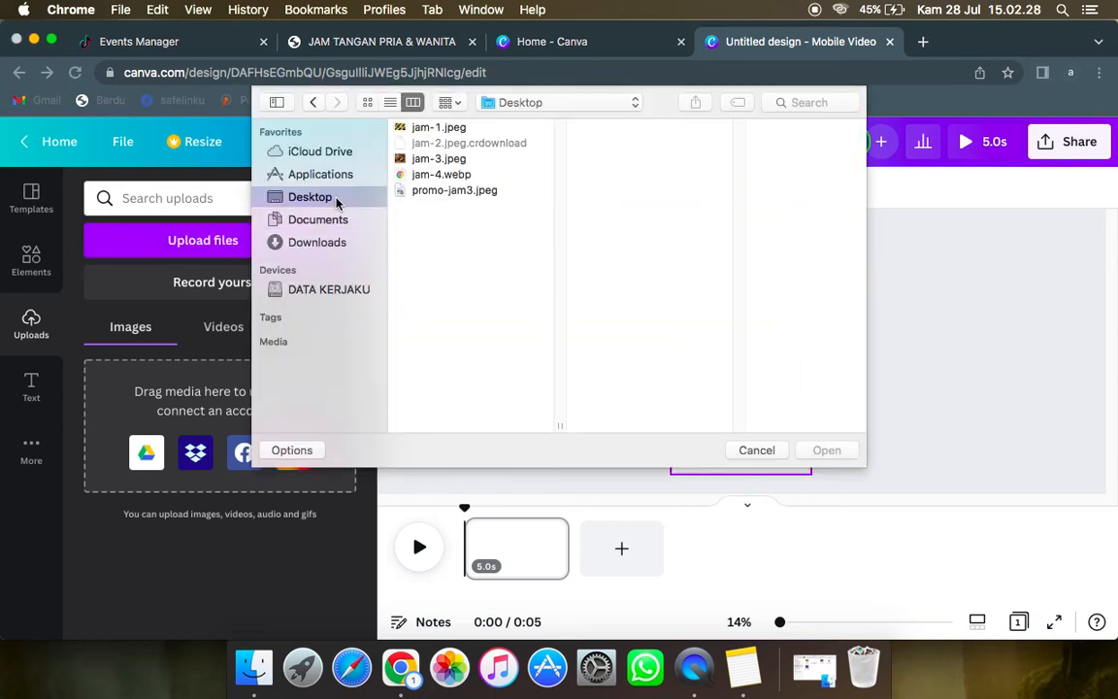
{"action": "left_click", "coordinate": [435, 129]}
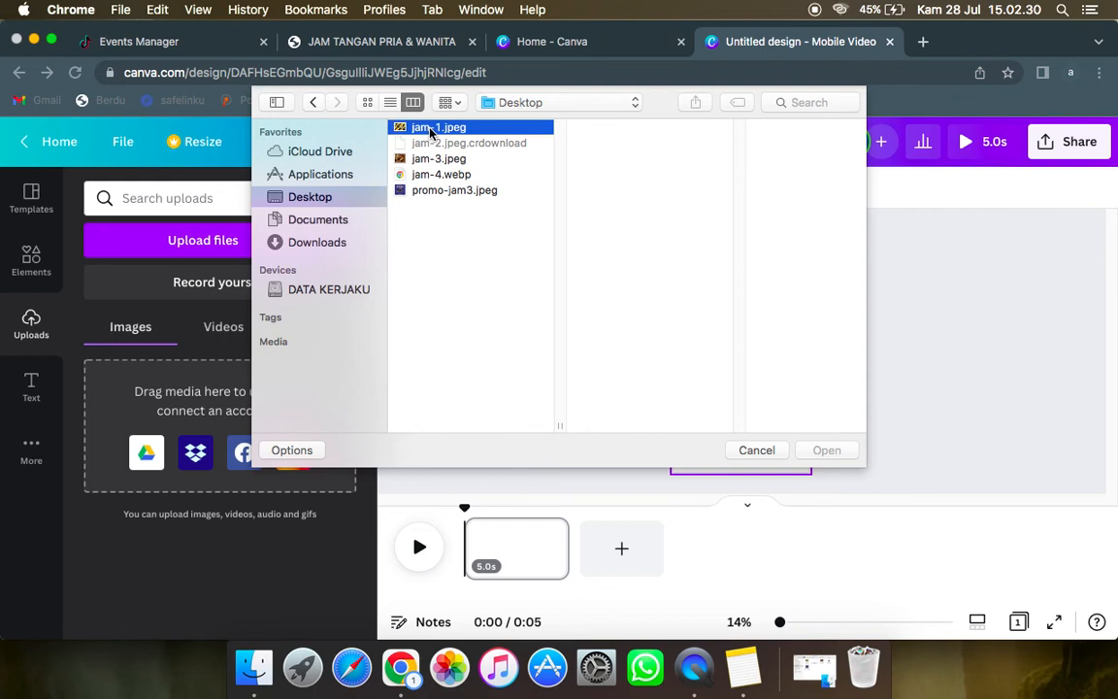
{"action": "left_click", "coordinate": [427, 158], "text": "super"}
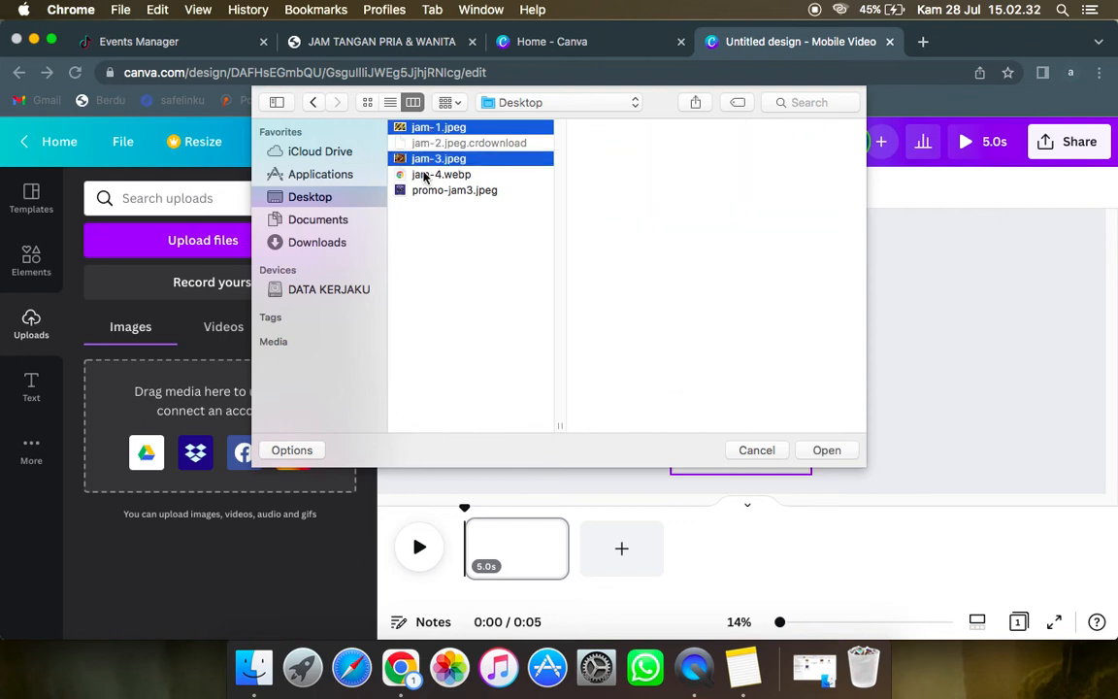
{"action": "left_click", "coordinate": [427, 175], "text": "super"}
{"action": "left_click", "coordinate": [427, 190], "text": "super"}
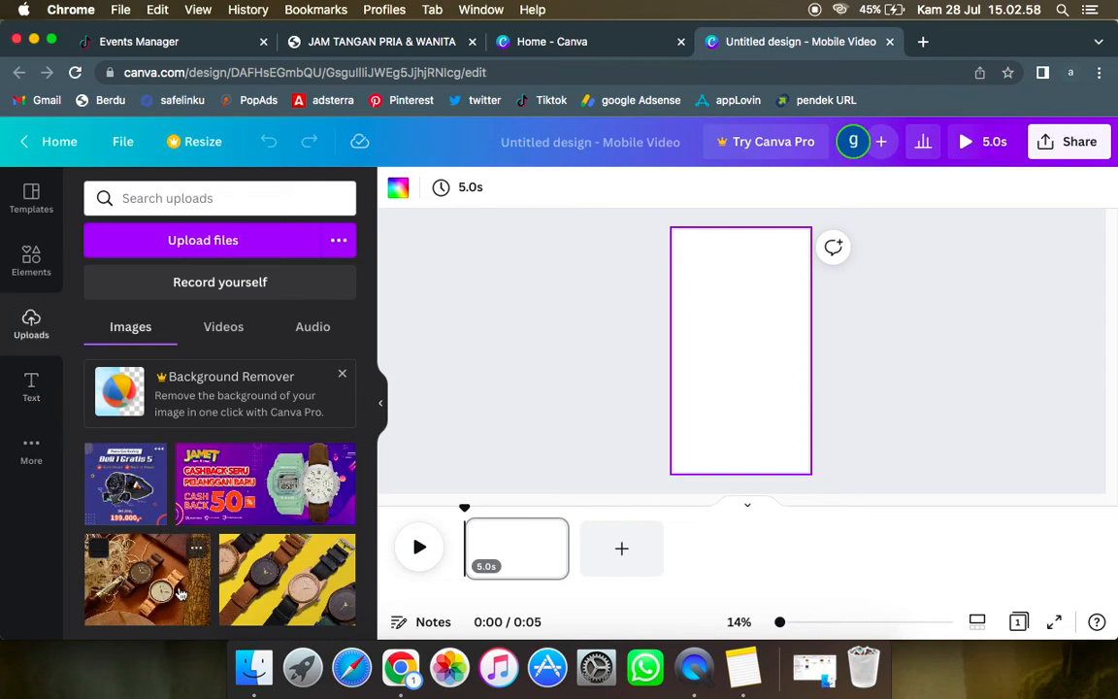
Step: Place the uploaded photo of two wooden watches on the page and enlarge it to the full page width
{"action": "left_click", "coordinate": [179, 594]}
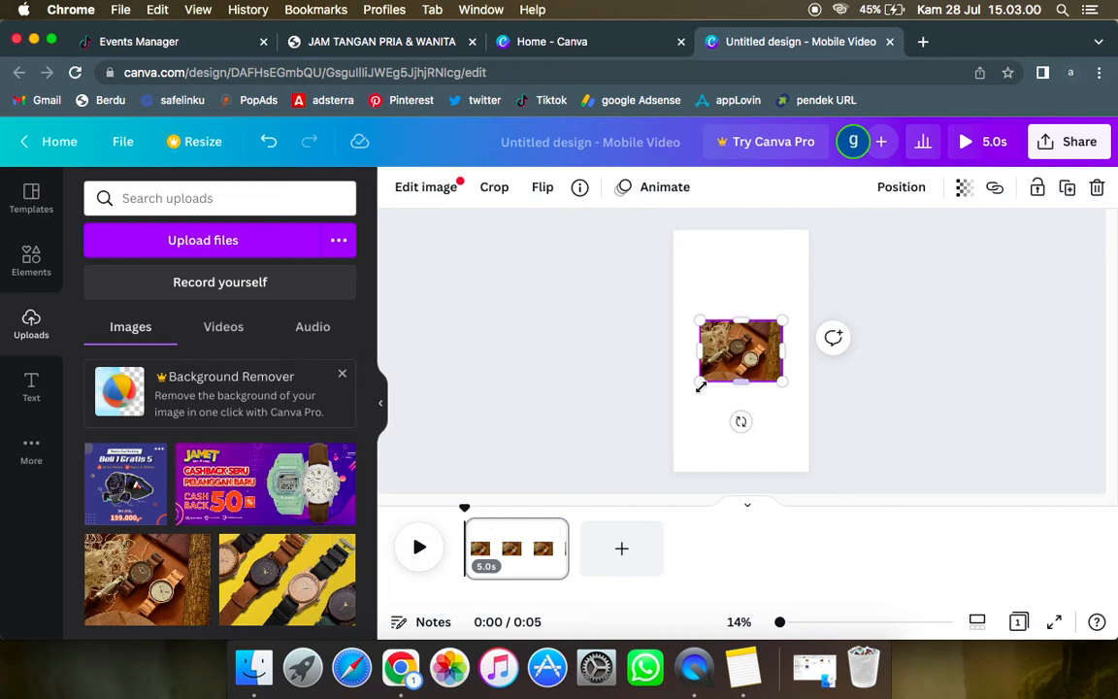
{"action": "left_click_drag", "start_coordinate": [700, 386], "coordinate": [675, 401]}
{"action": "left_click_drag", "start_coordinate": [779, 398], "coordinate": [824, 412]}
{"action": "left_click", "coordinate": [852, 415]}
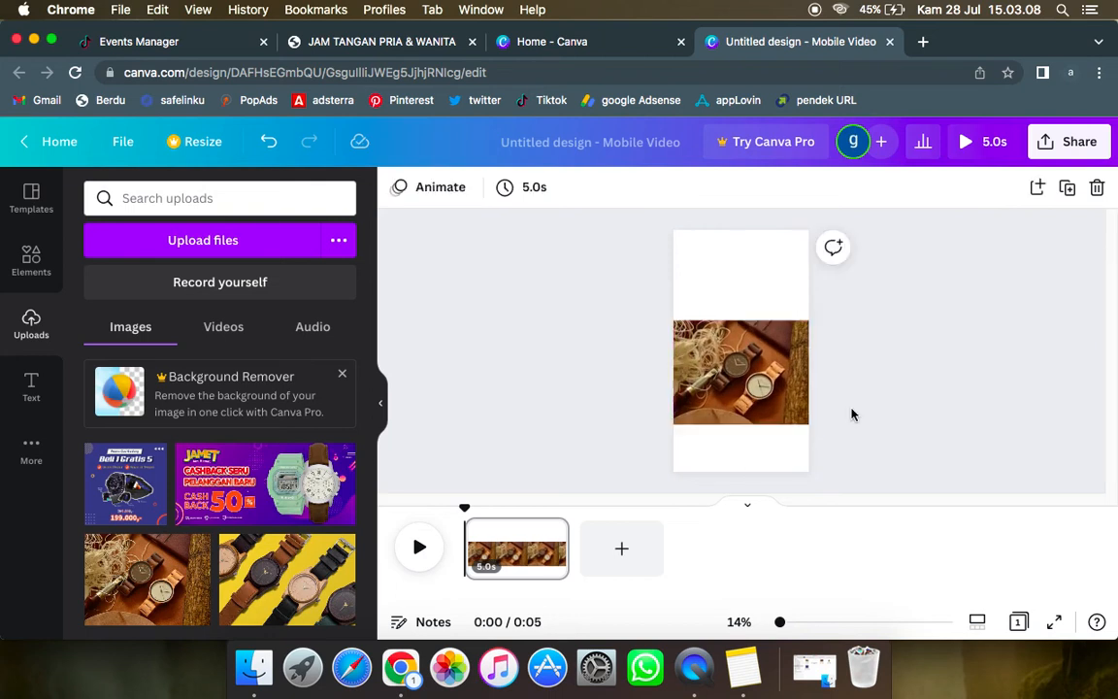
Step: Add the "FREE DELIVERY" font combination and move it into the white area above the watch photo
{"action": "left_click", "coordinate": [32, 388]}
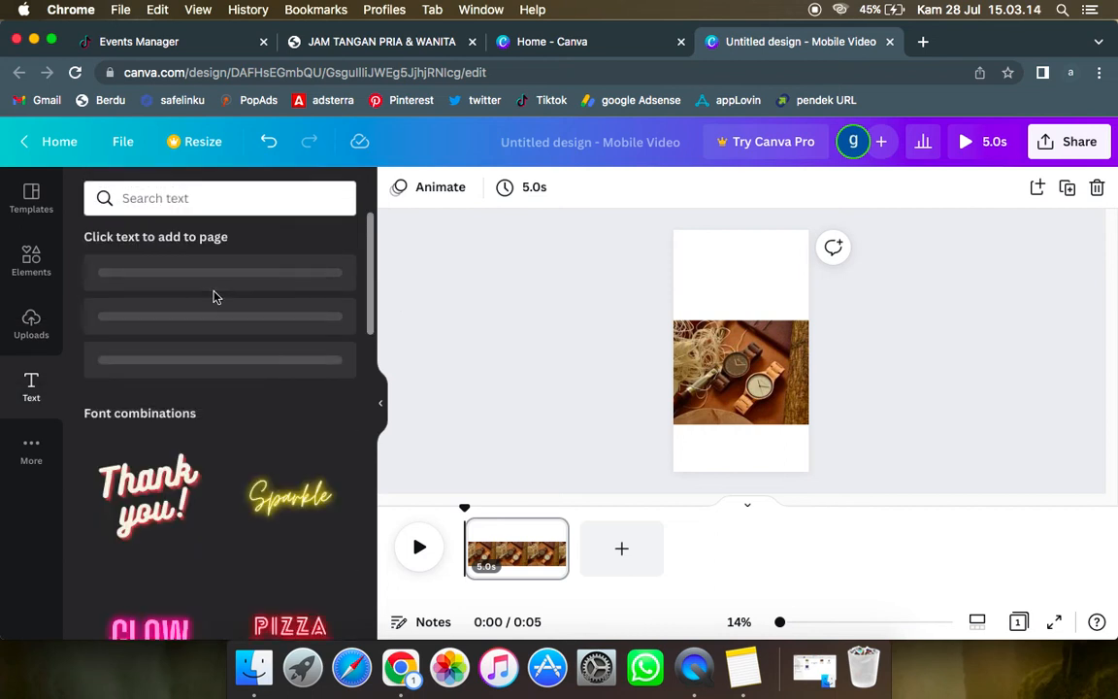
{"action": "scroll", "coordinate": [206, 464], "scroll_direction": "down", "scroll_amount": 3}
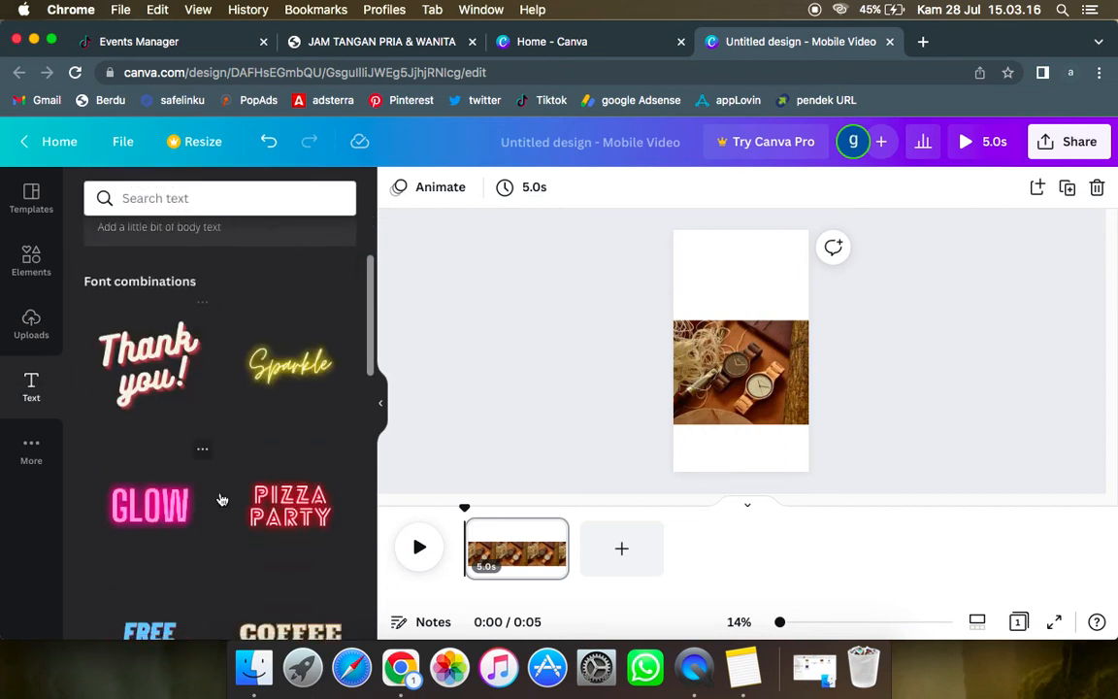
{"action": "scroll", "coordinate": [238, 524], "scroll_direction": "down", "scroll_amount": 2}
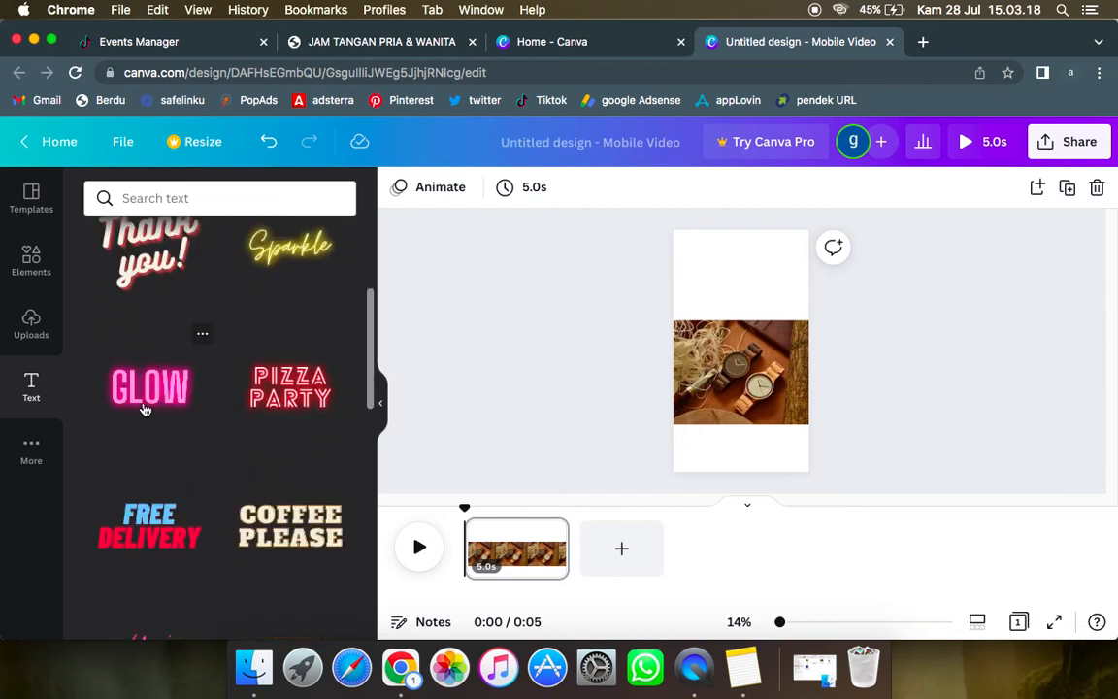
{"action": "left_click", "coordinate": [151, 525]}
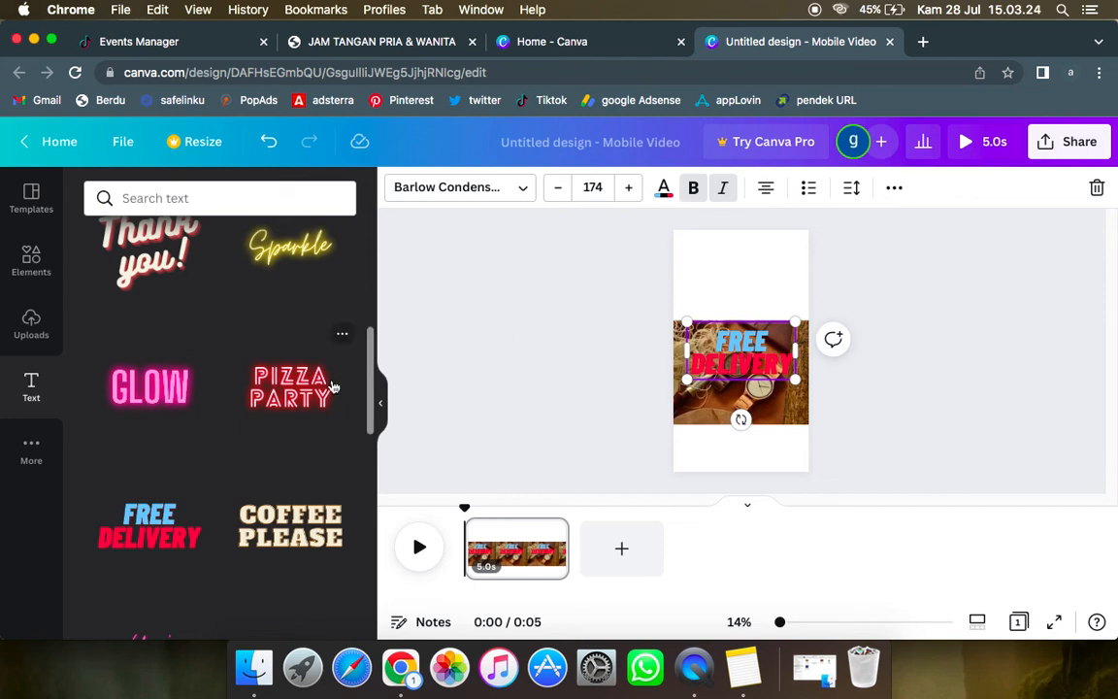
{"action": "scroll", "coordinate": [332, 387], "scroll_direction": "up", "scroll_amount": 10}
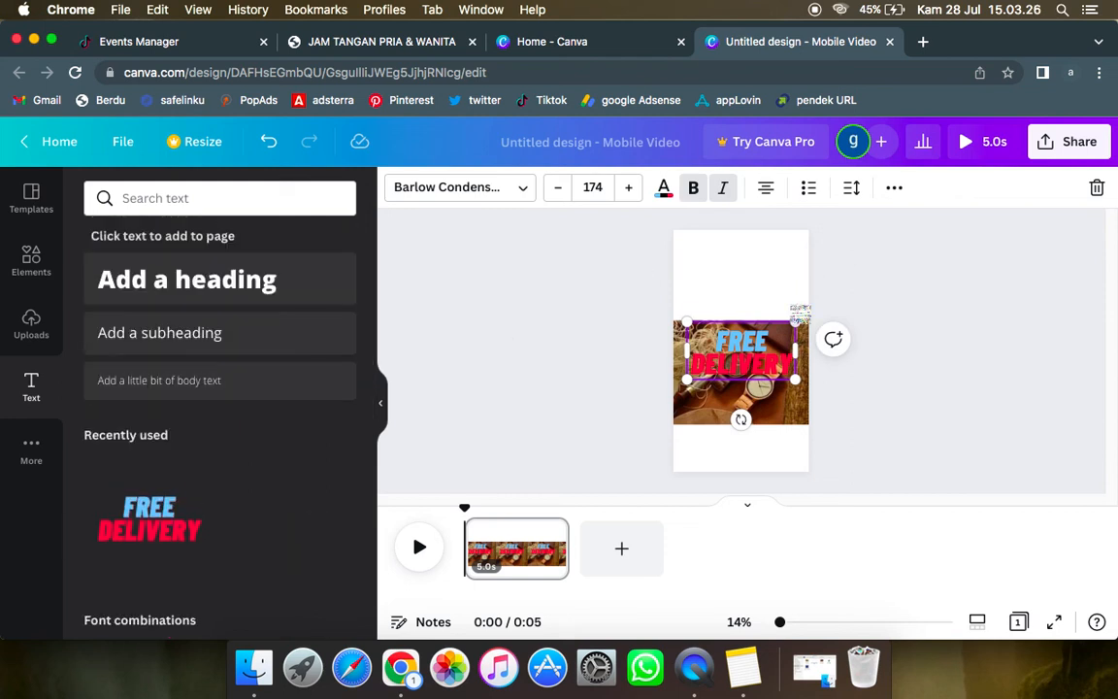
{"action": "left_click_drag", "start_coordinate": [750, 359], "coordinate": [749, 277]}
Step: Replace the heading's text with "BELI 1 GRATIS 3"
{"action": "left_click", "coordinate": [749, 277]}
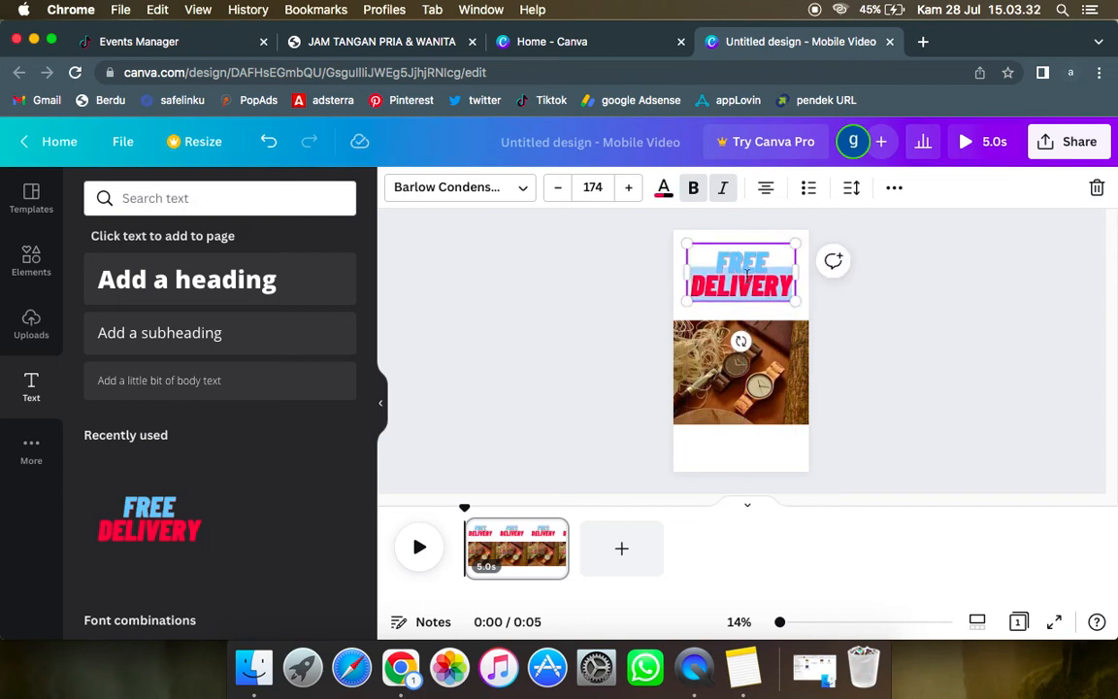
{"action": "key", "text": "BackSpace"}
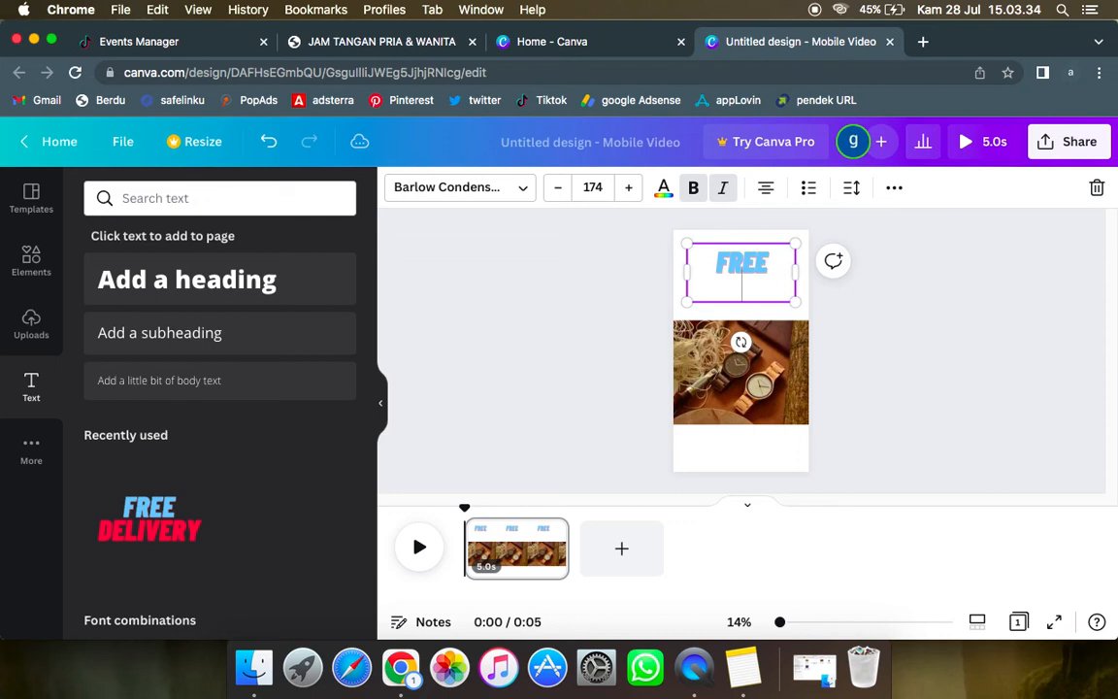
{"action": "key", "text": "Up"}
{"action": "key", "text": "Down"}
{"action": "key", "text": "Right"}
{"action": "key", "text": "shift+Left"}
{"action": "key", "text": "shift+Left"}
{"action": "key", "text": "shift+Left"}
{"action": "key", "text": "shift+Left"}
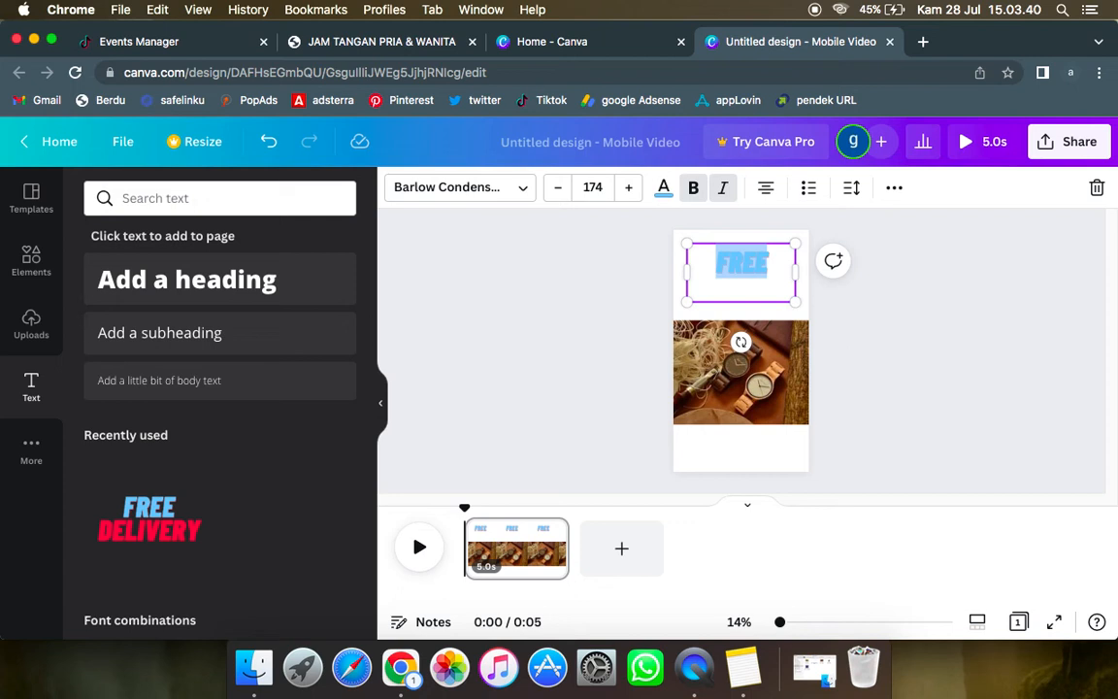
{"action": "type", "text": "BELI"}
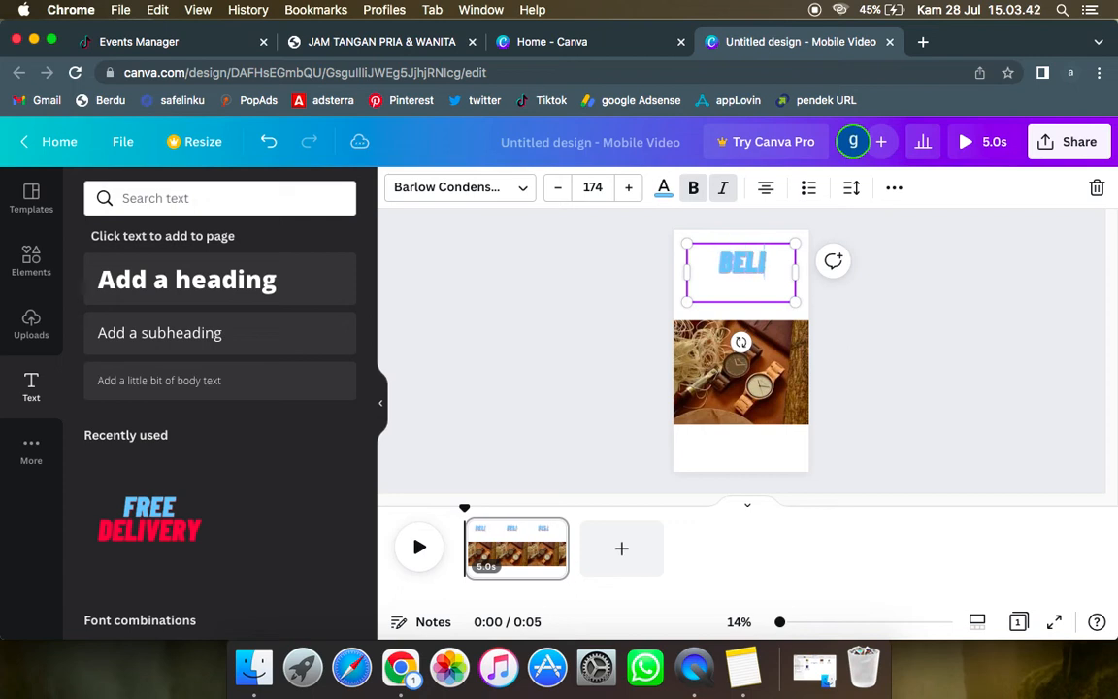
{"action": "type", "text": " 1 "}
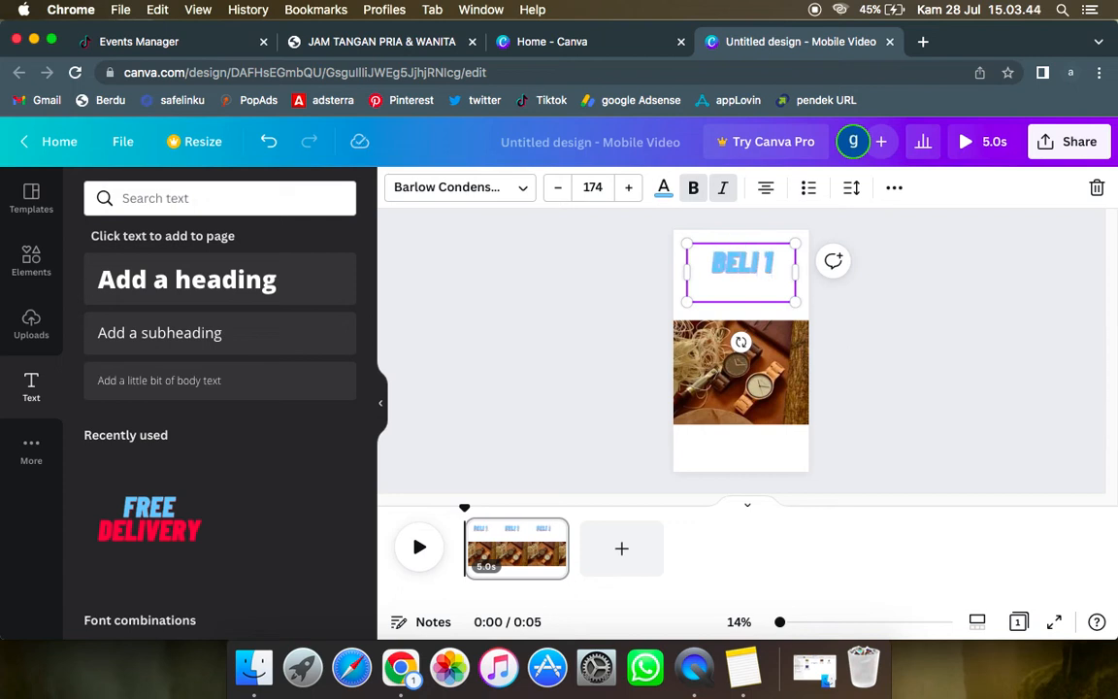
{"action": "type", "text": "GRATIS"}
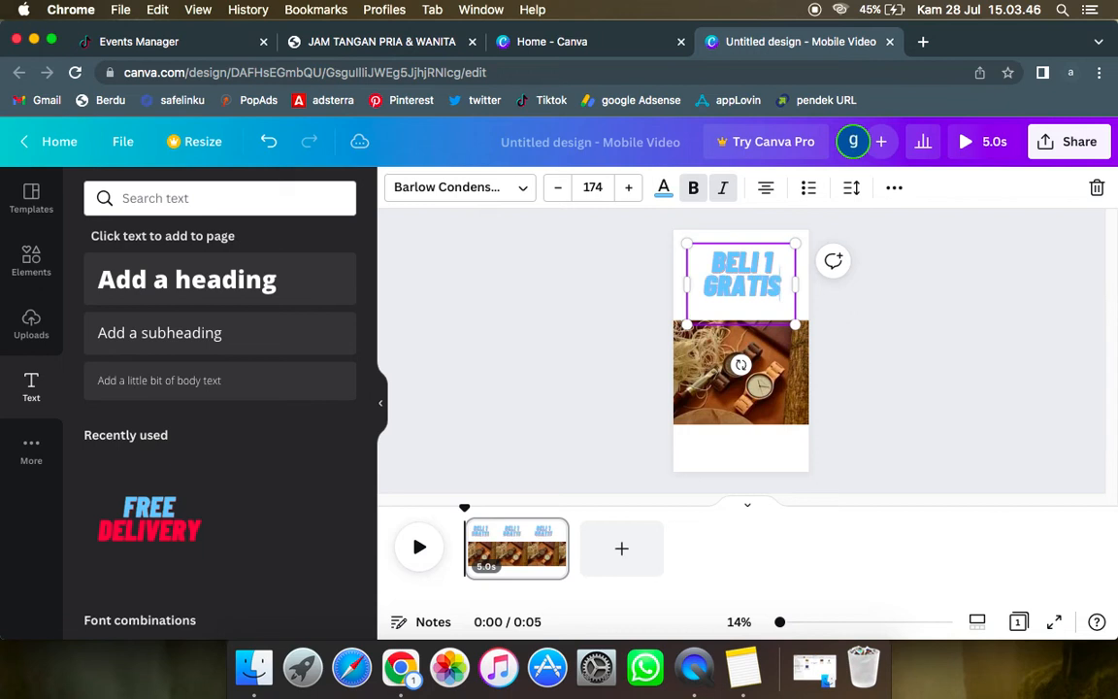
{"action": "type", "text": " 3"}
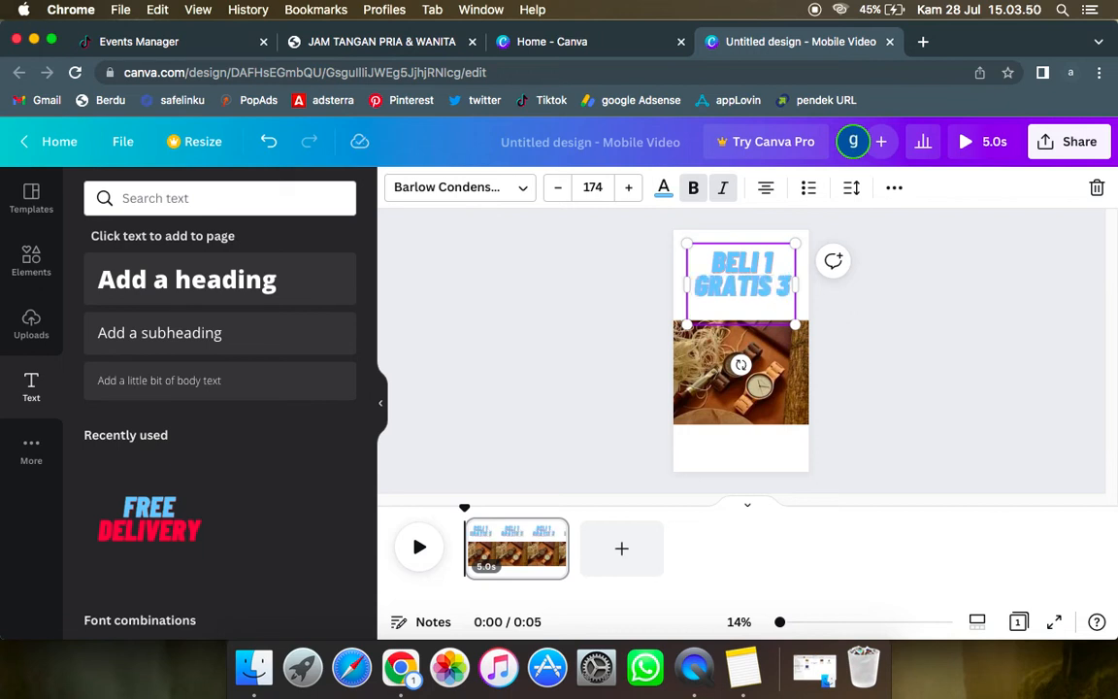
{"action": "left_click", "coordinate": [878, 352]}
Step: Search the elements for "promo", add the PROMO shopping-tags graphic, and place it at reduced size below the watch photo on the left
{"action": "left_click", "coordinate": [30, 258]}
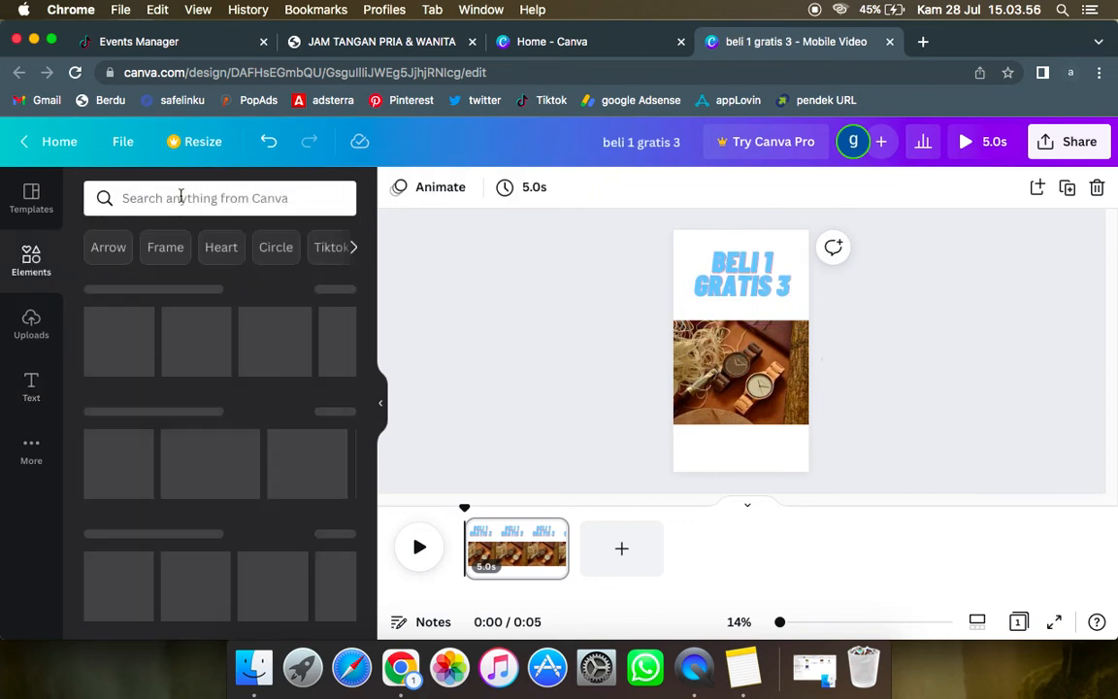
{"action": "left_click", "coordinate": [180, 197]}
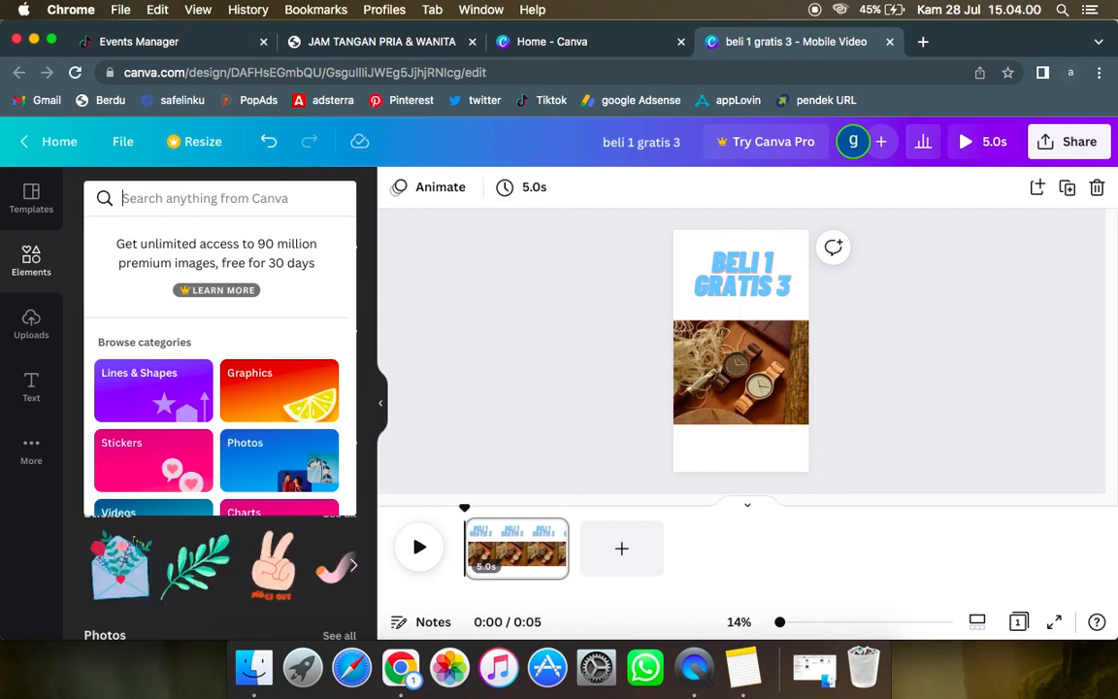
{"action": "type", "text": "promo"}
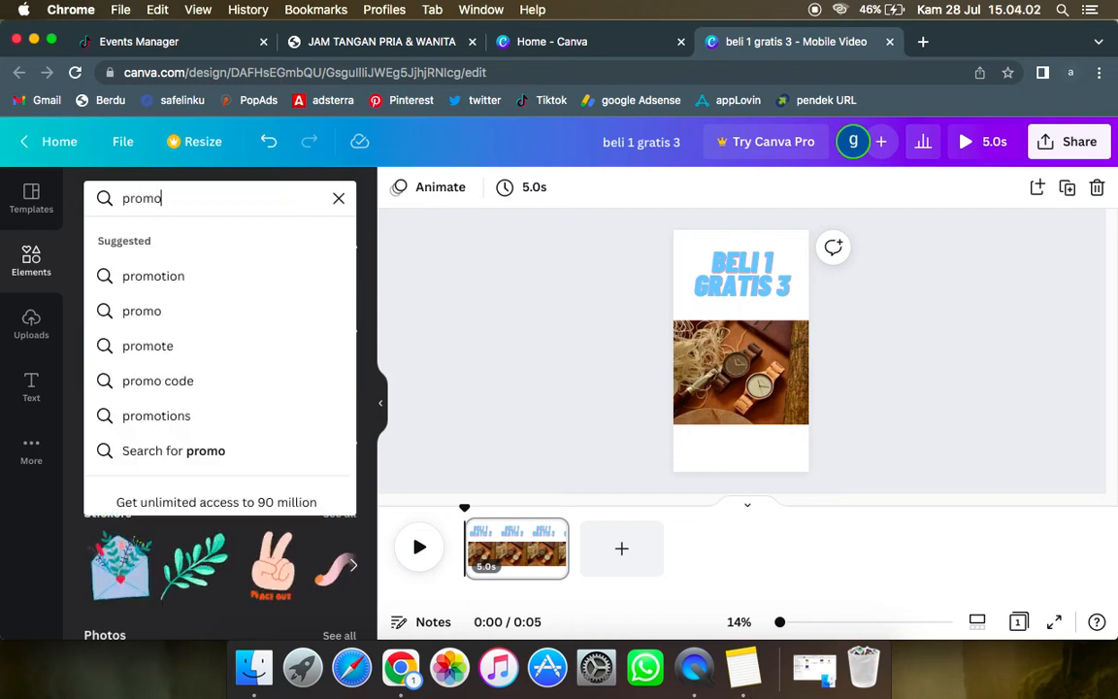
{"action": "left_click", "coordinate": [157, 324]}
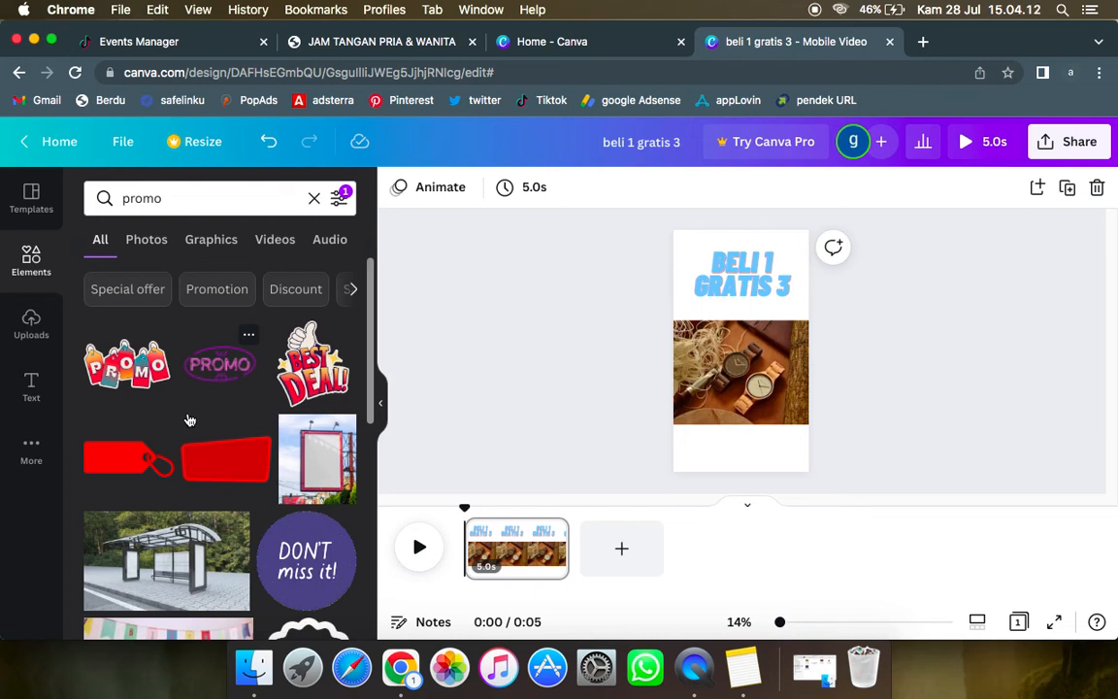
{"action": "scroll", "coordinate": [190, 427], "scroll_direction": "down", "scroll_amount": 3}
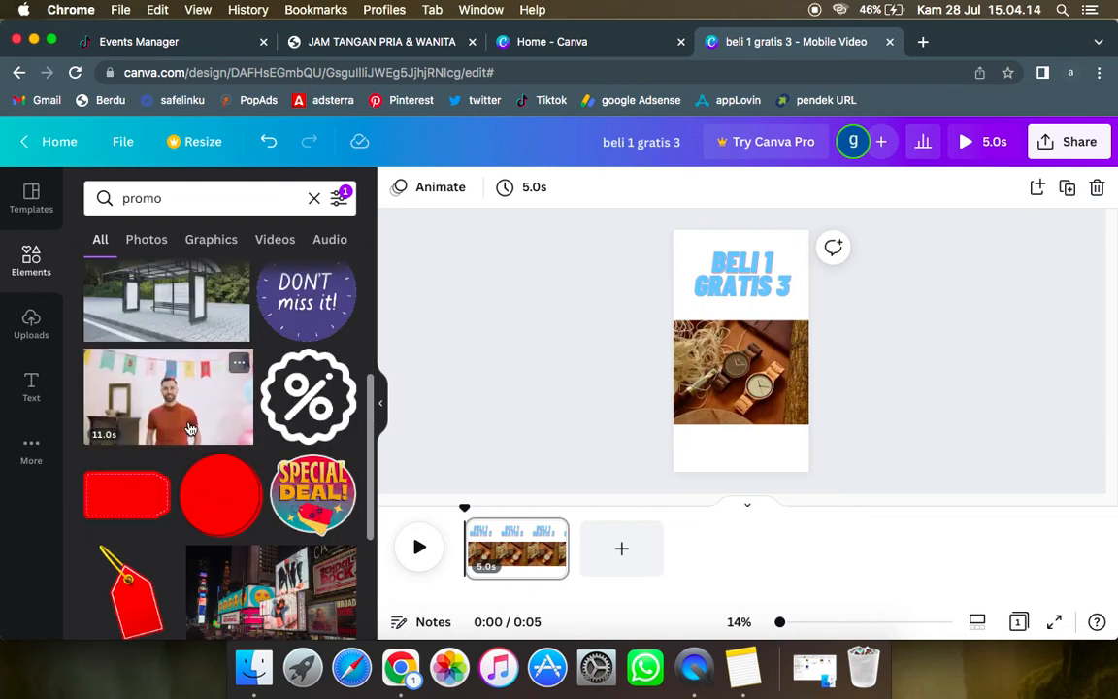
{"action": "scroll", "coordinate": [189, 429], "scroll_direction": "up", "scroll_amount": 2}
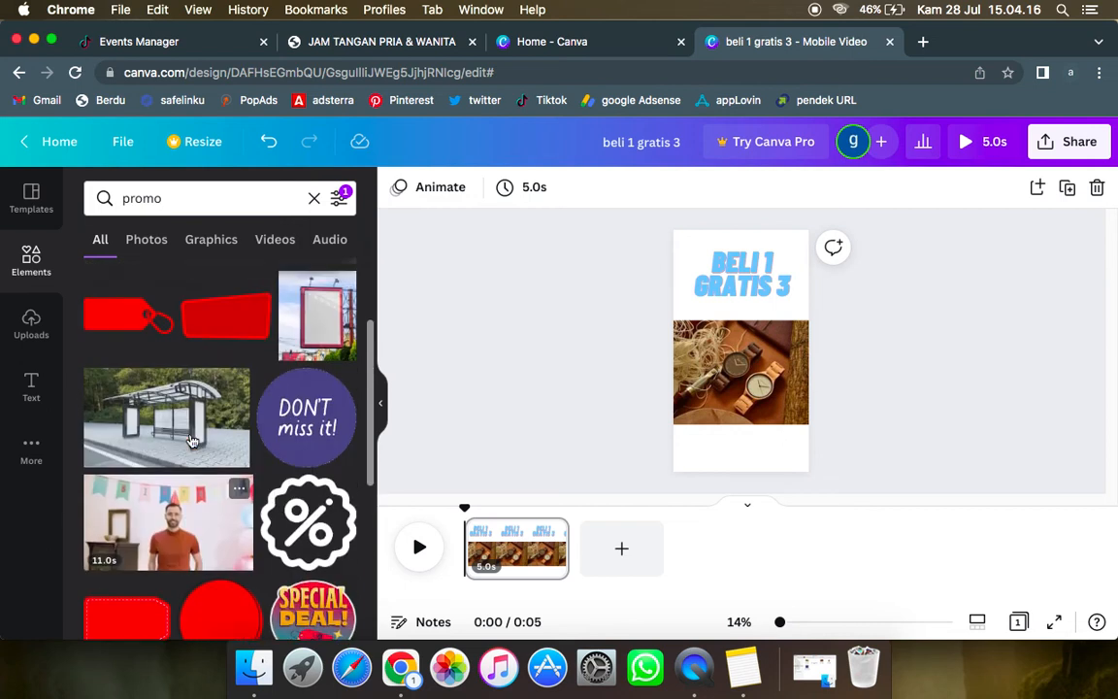
{"action": "scroll", "coordinate": [191, 441], "scroll_direction": "up", "scroll_amount": 3}
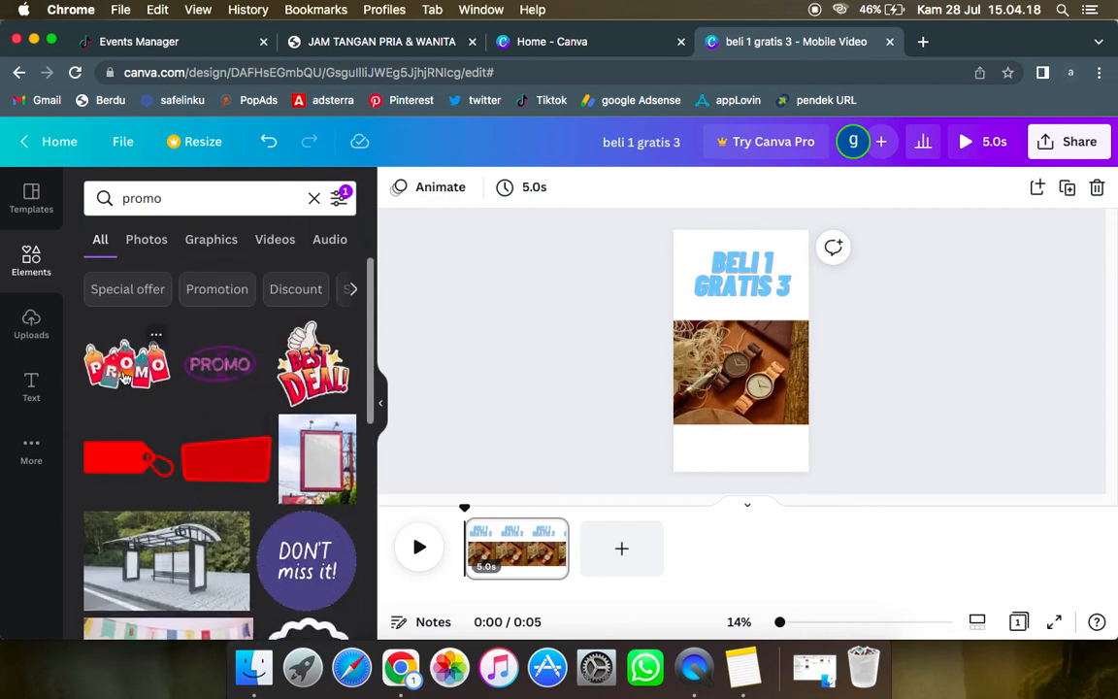
{"action": "left_click", "coordinate": [125, 377]}
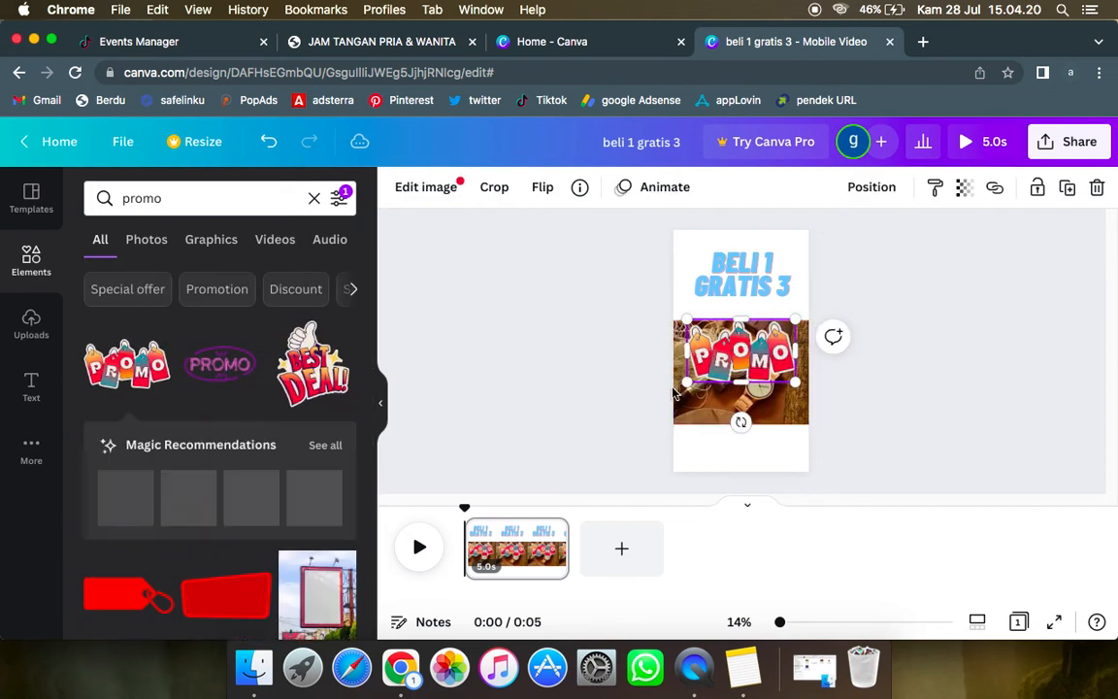
{"action": "left_click_drag", "start_coordinate": [699, 374], "coordinate": [724, 359]}
{"action": "left_click_drag", "start_coordinate": [777, 399], "coordinate": [738, 502]}
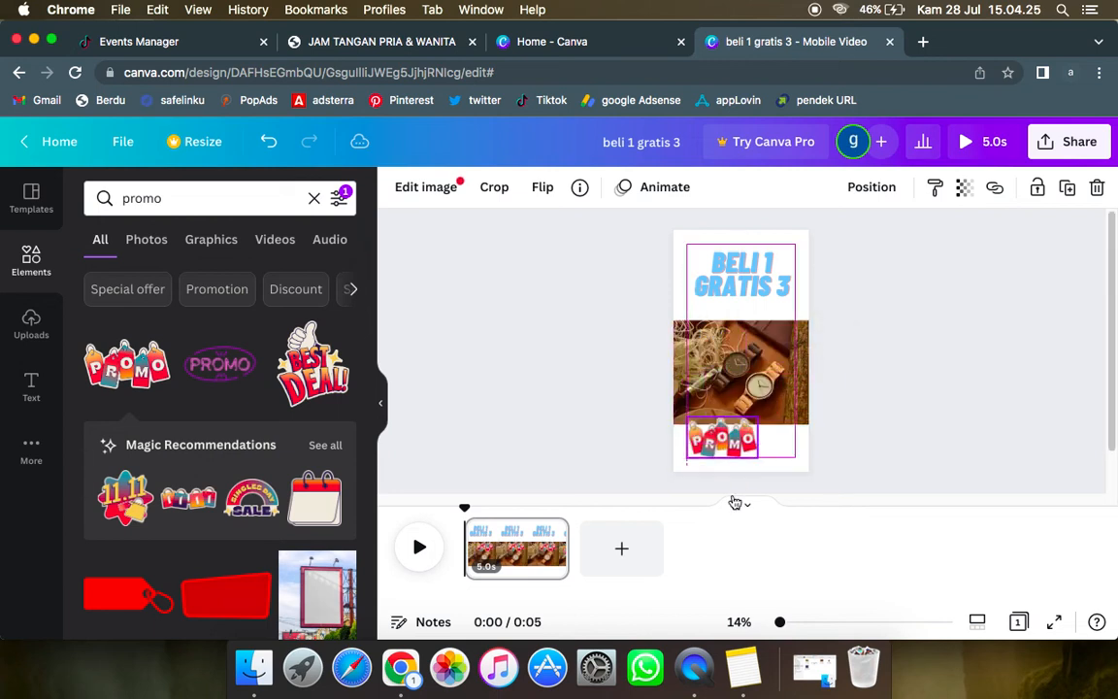
{"action": "left_click", "coordinate": [875, 389]}
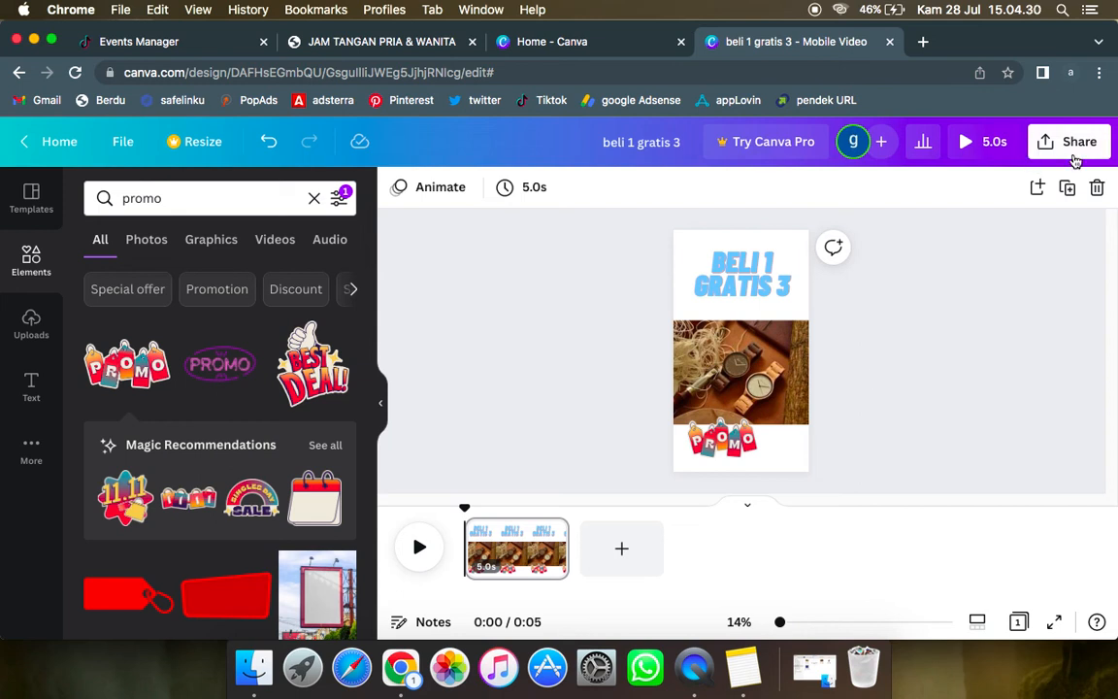
Step: Preview the design and download it as an MP4 Video, then switch to Finder's Desktop folder
{"action": "left_click", "coordinate": [990, 144]}
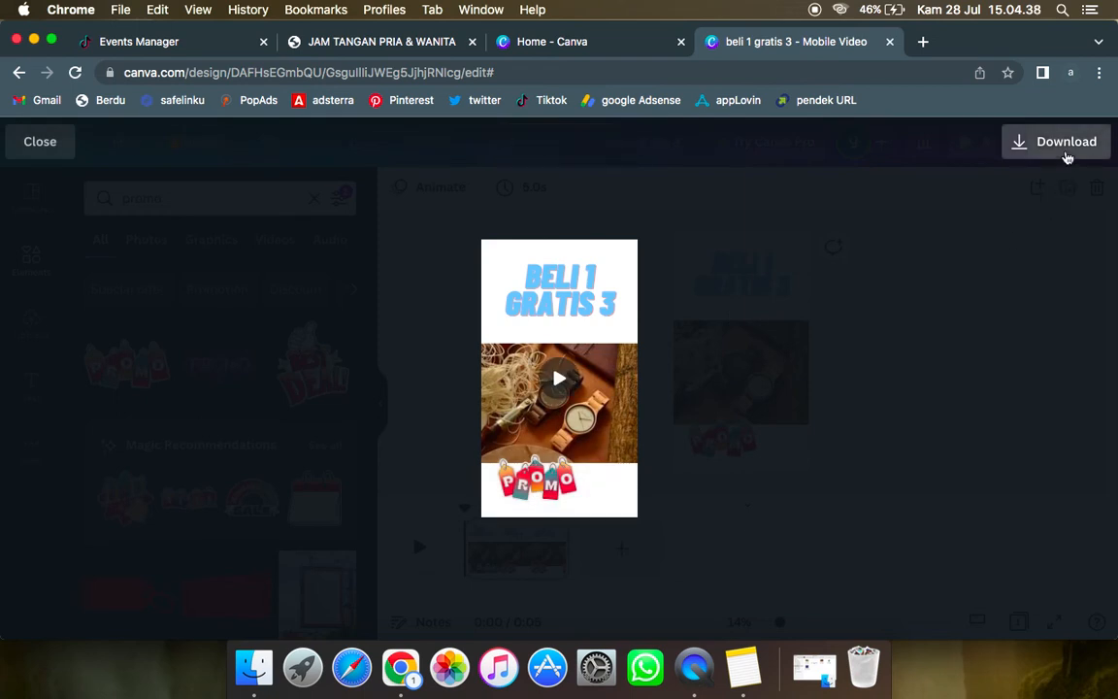
{"action": "left_click", "coordinate": [1067, 153]}
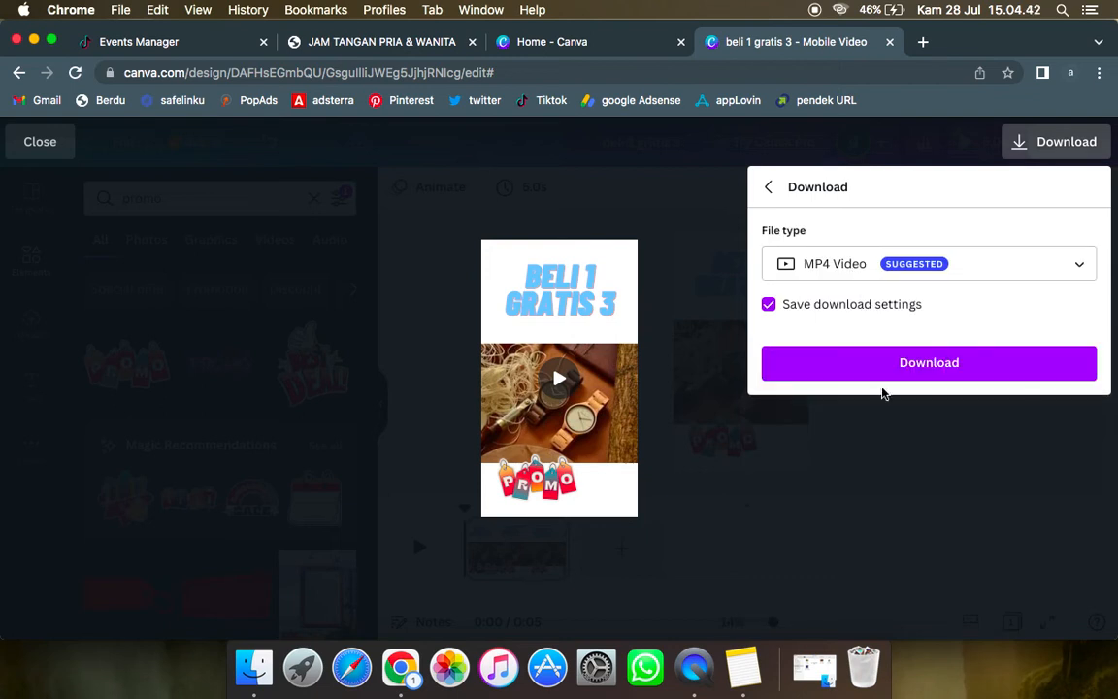
{"action": "left_click", "coordinate": [896, 367]}
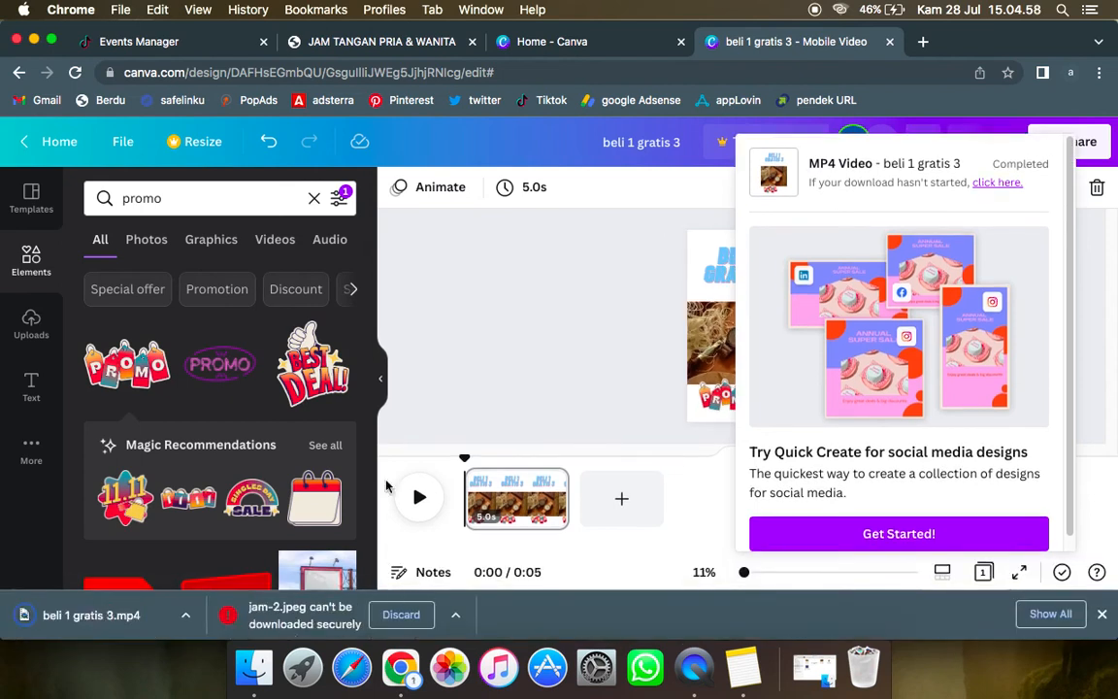
{"action": "left_click", "coordinate": [262, 683]}
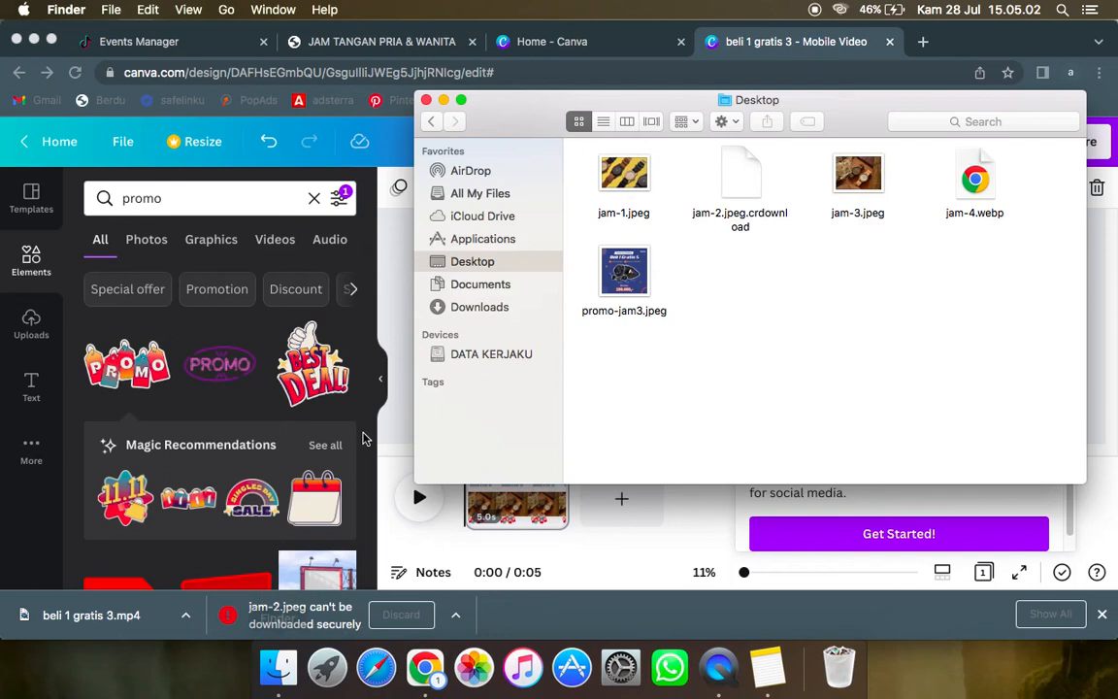
Step: Move "beli 1 gratis 3.mp4" from the Downloads folder to the Desktop, check it there and minimize the Finder window
{"action": "left_click", "coordinate": [502, 307]}
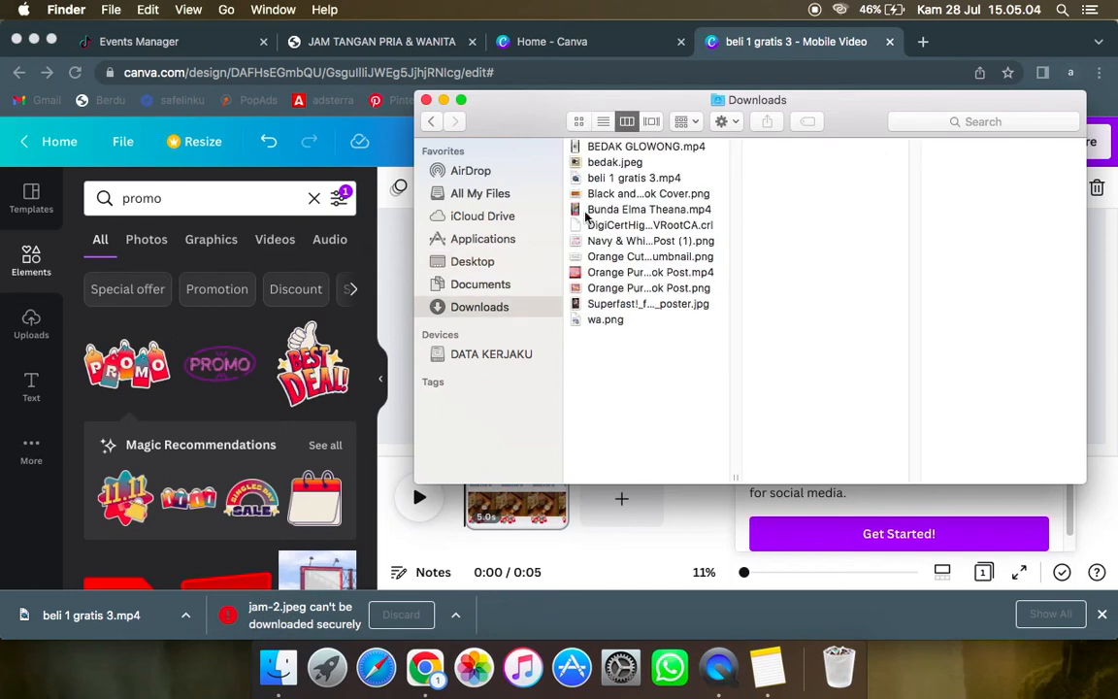
{"action": "left_click", "coordinate": [622, 180]}
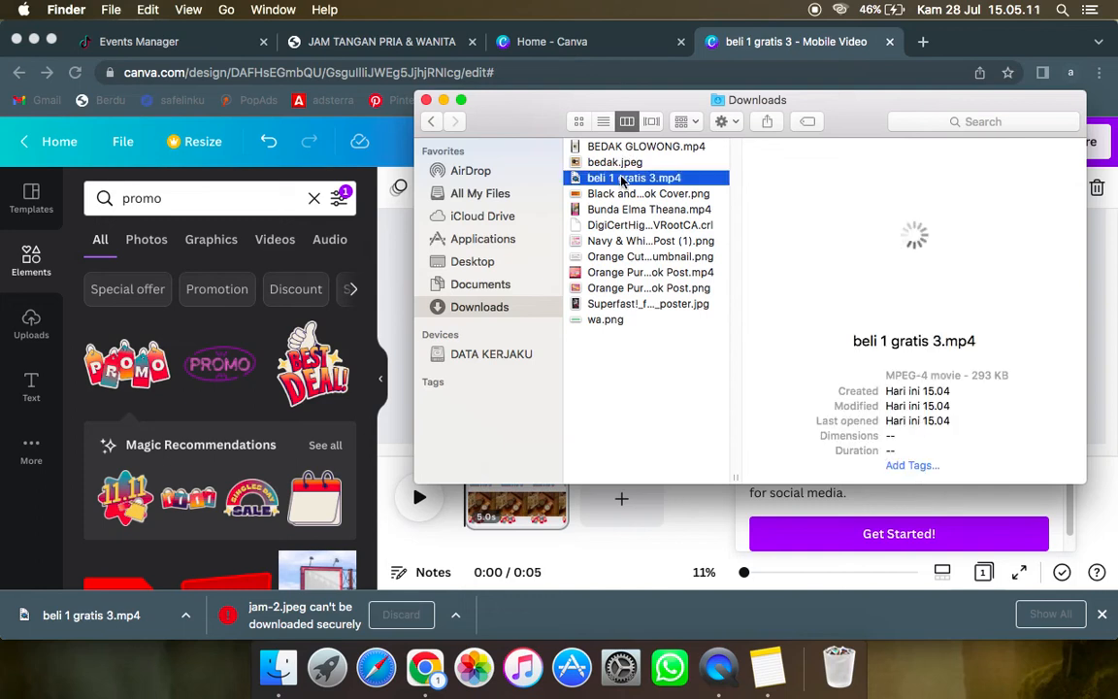
{"action": "left_click_drag", "start_coordinate": [612, 187], "coordinate": [520, 265]}
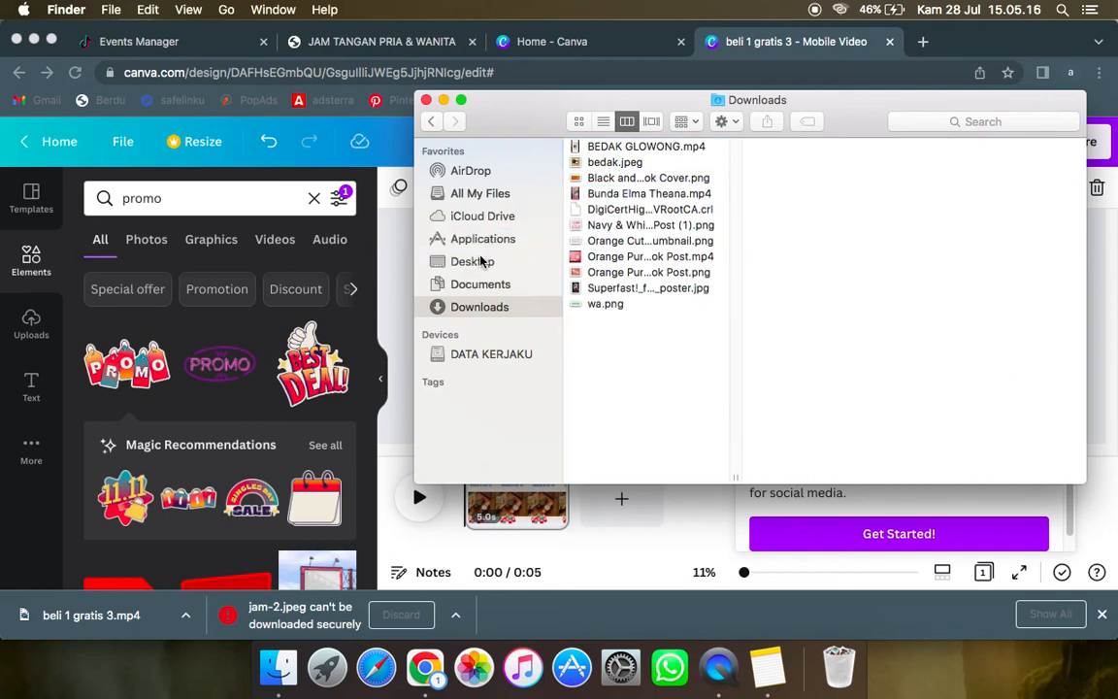
{"action": "left_click", "coordinate": [475, 262]}
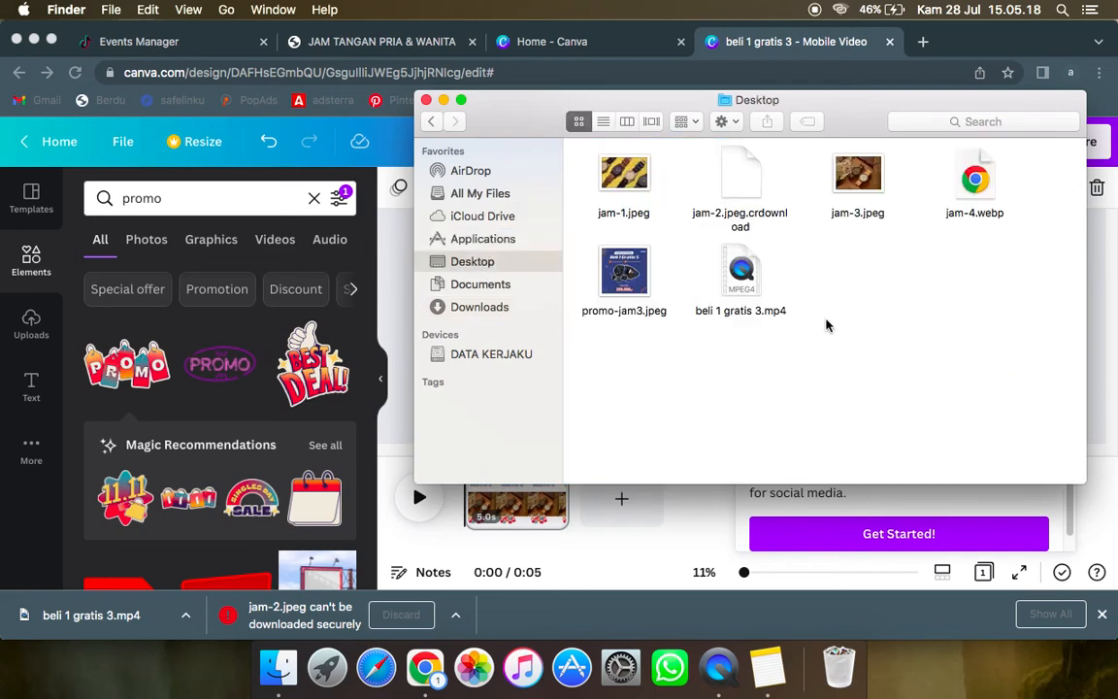
{"action": "left_click", "coordinate": [442, 101]}
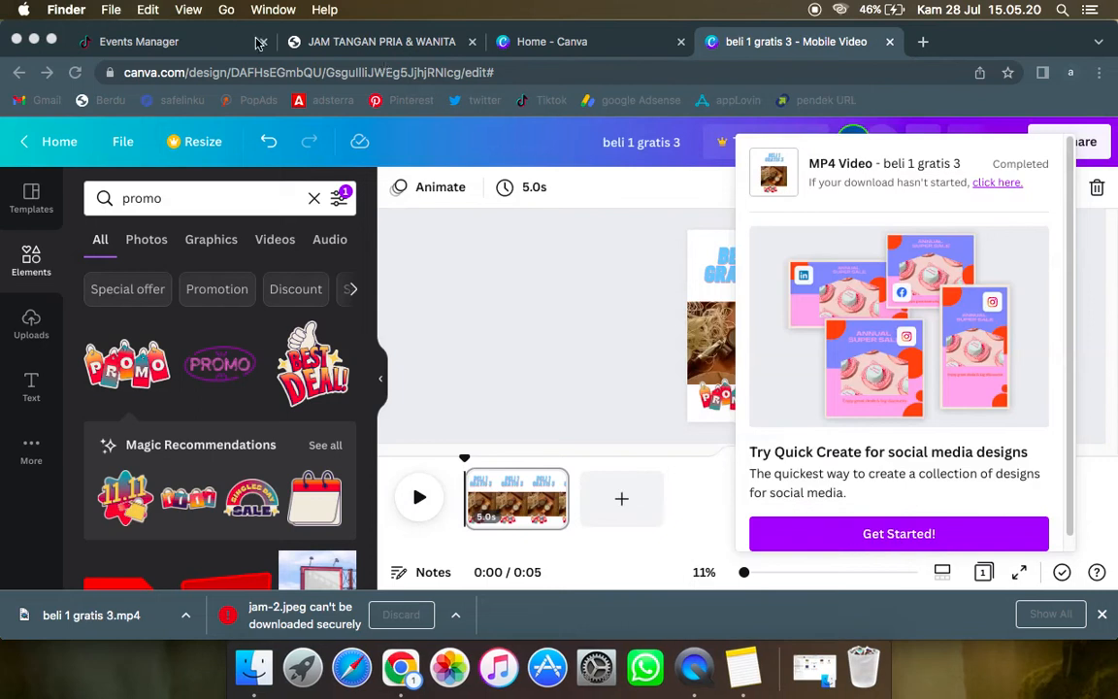
Step: Switch to TikTok Ads Manager, open the Dasbor page and dismiss the browser's download bar
{"action": "left_click", "coordinate": [172, 40]}
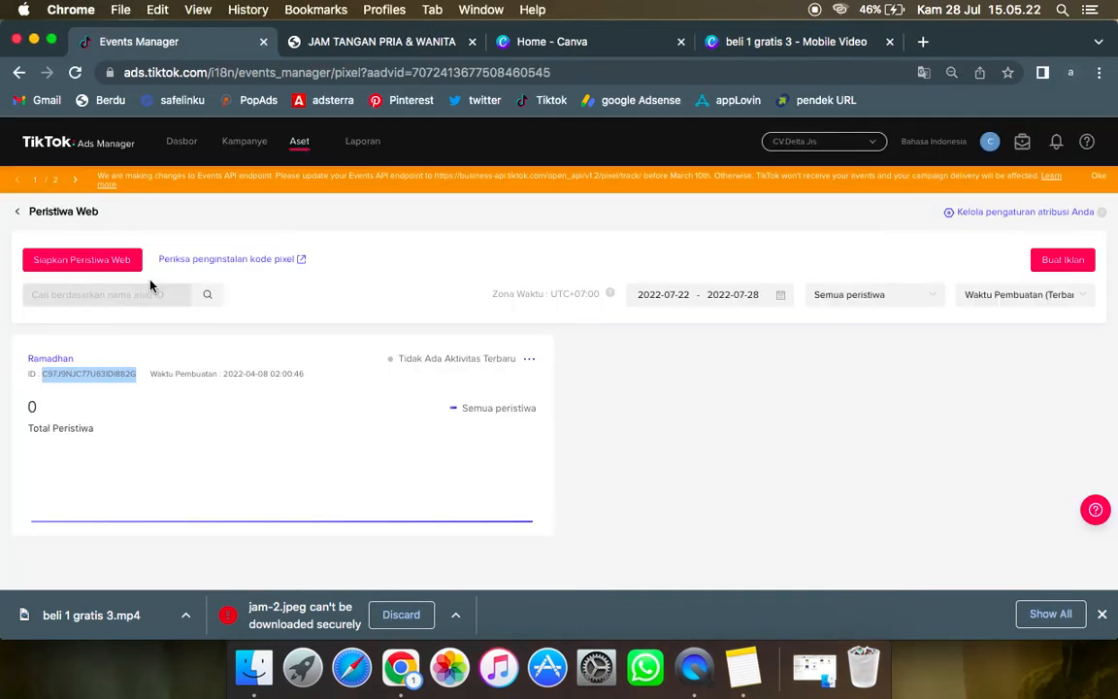
{"action": "left_click", "coordinate": [193, 147]}
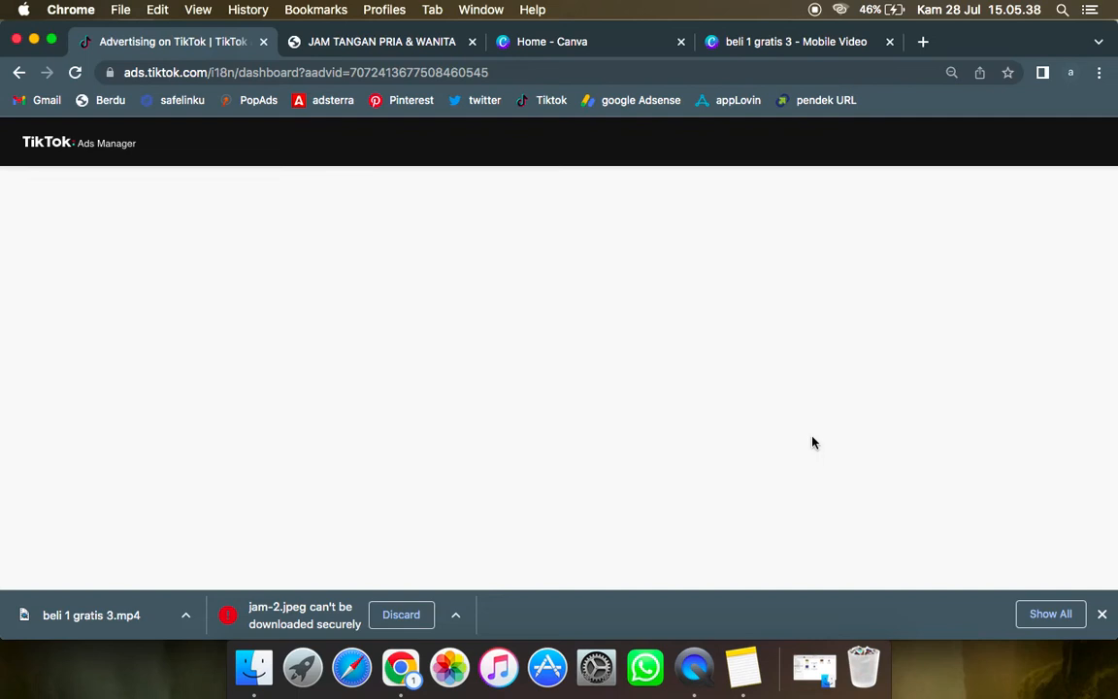
{"action": "left_click", "coordinate": [1103, 614]}
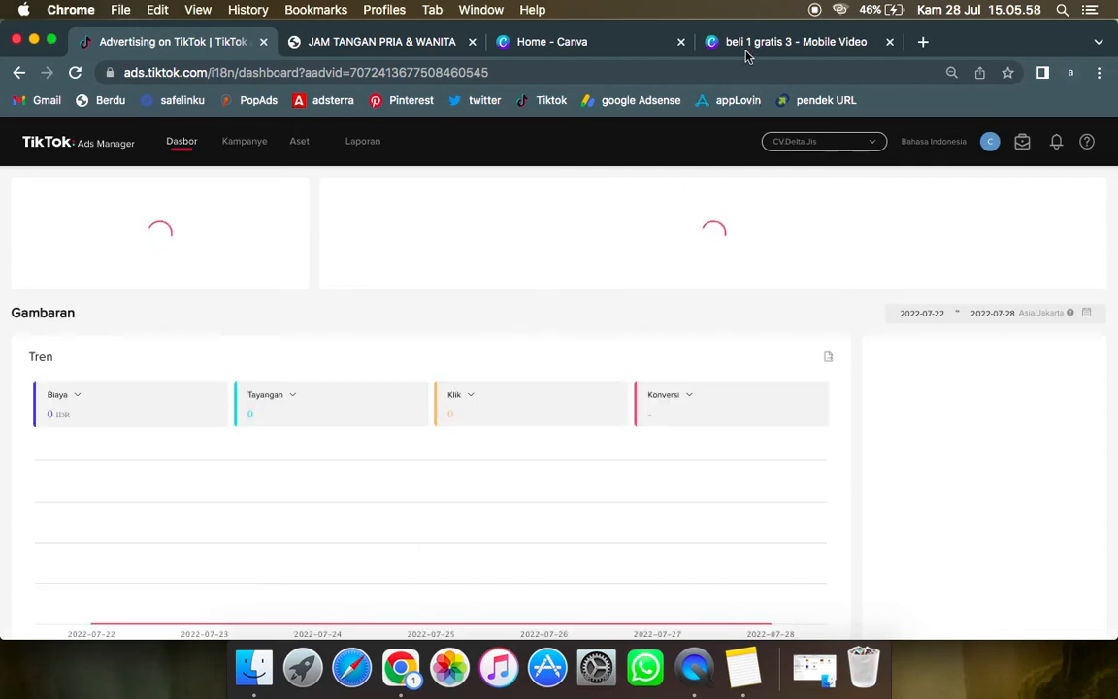
Step: Save the JAM TANGAN PRIA & WANITA landing page in Berdu, open its live page and select the page URL
{"action": "left_click", "coordinate": [332, 43]}
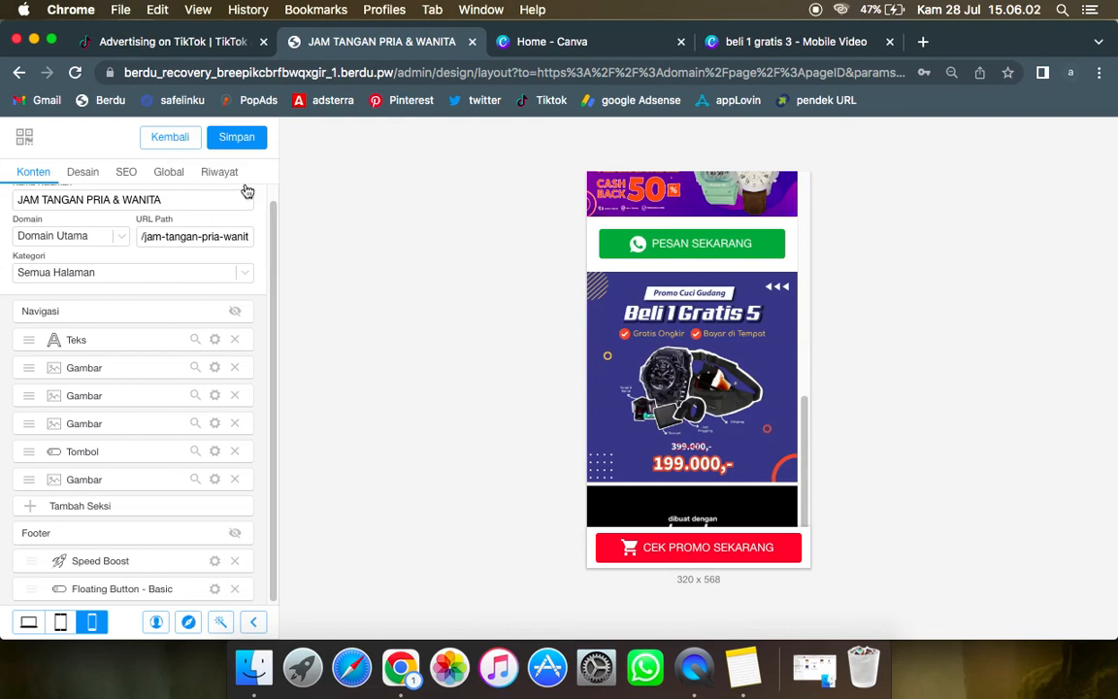
{"action": "left_click", "coordinate": [247, 142]}
{"action": "left_click", "coordinate": [242, 142]}
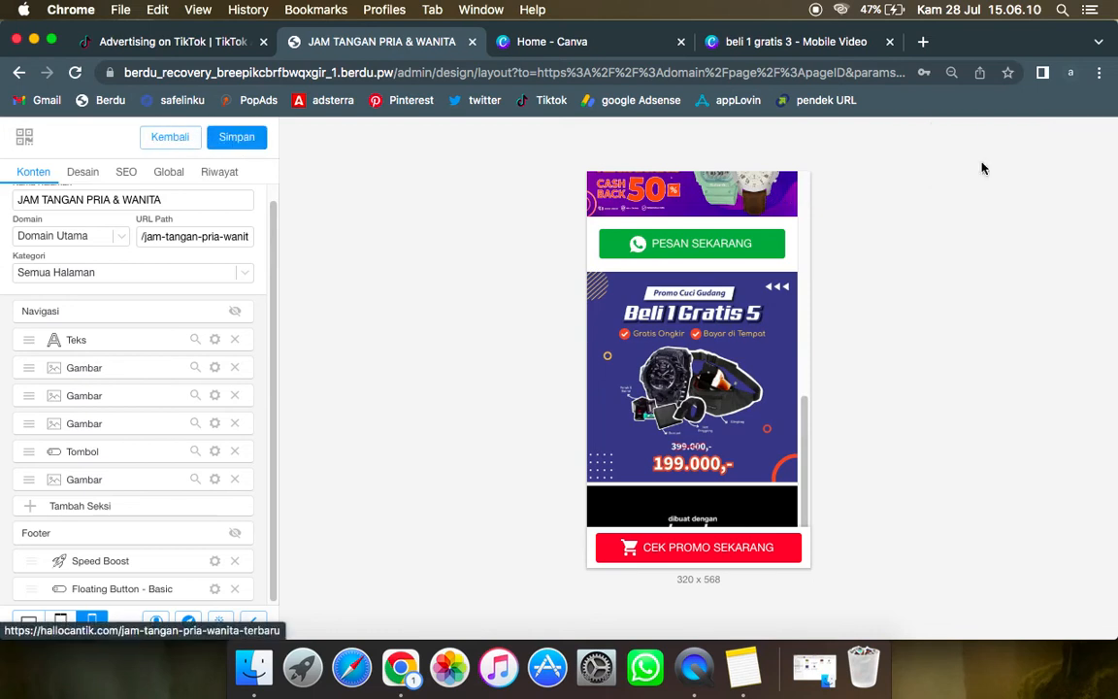
{"action": "left_click", "coordinate": [243, 141]}
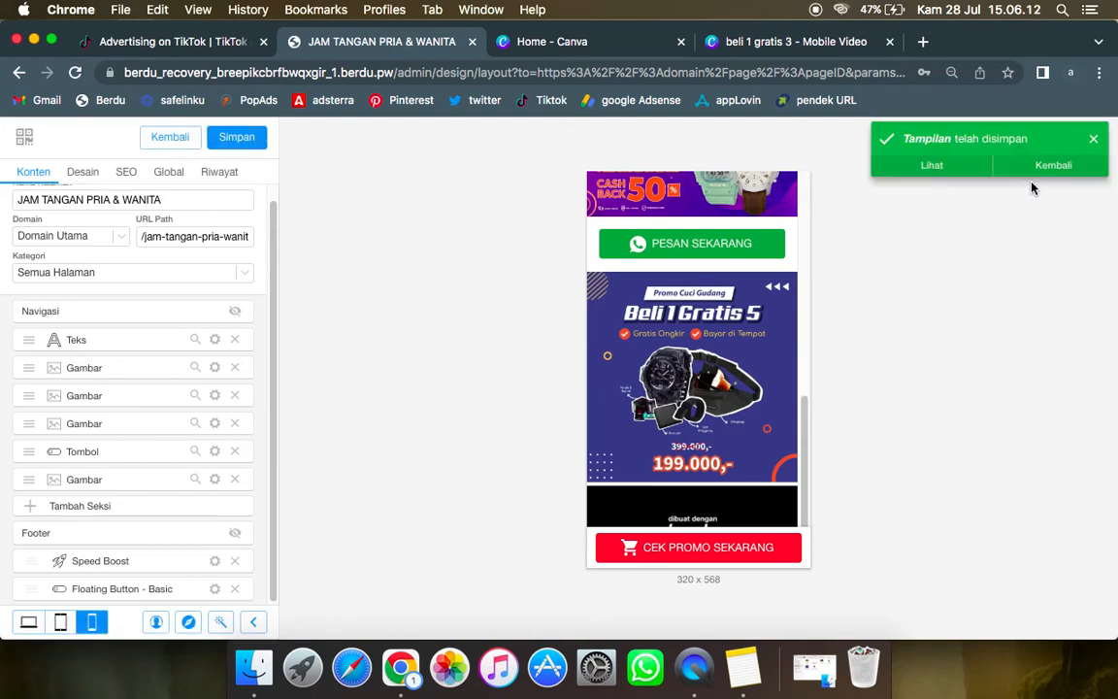
{"action": "left_click", "coordinate": [966, 176]}
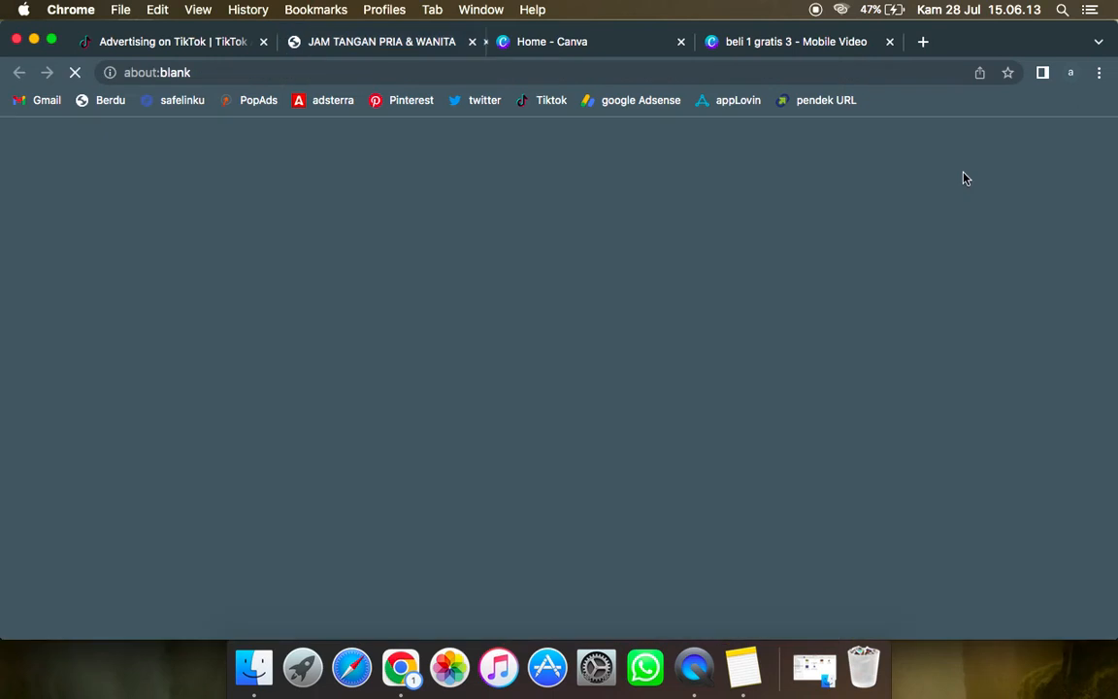
{"action": "left_click", "coordinate": [400, 73]}
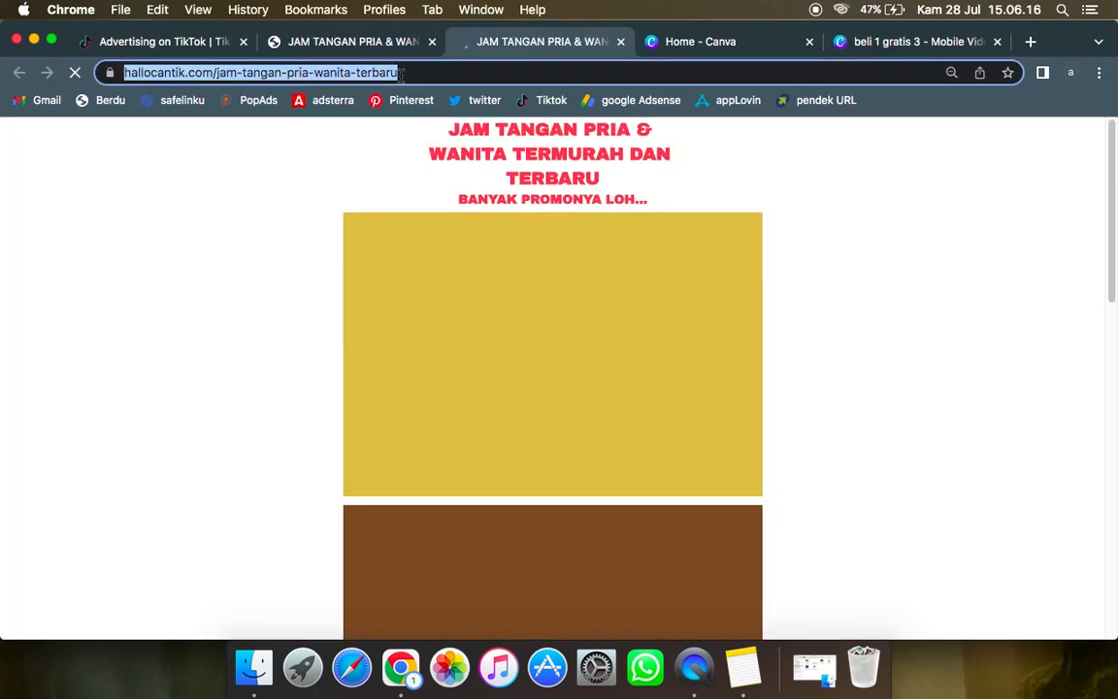
Step: Return to TikTok Ads Manager and start creating a new campaign in Mode Kustom
{"action": "left_click", "coordinate": [170, 42]}
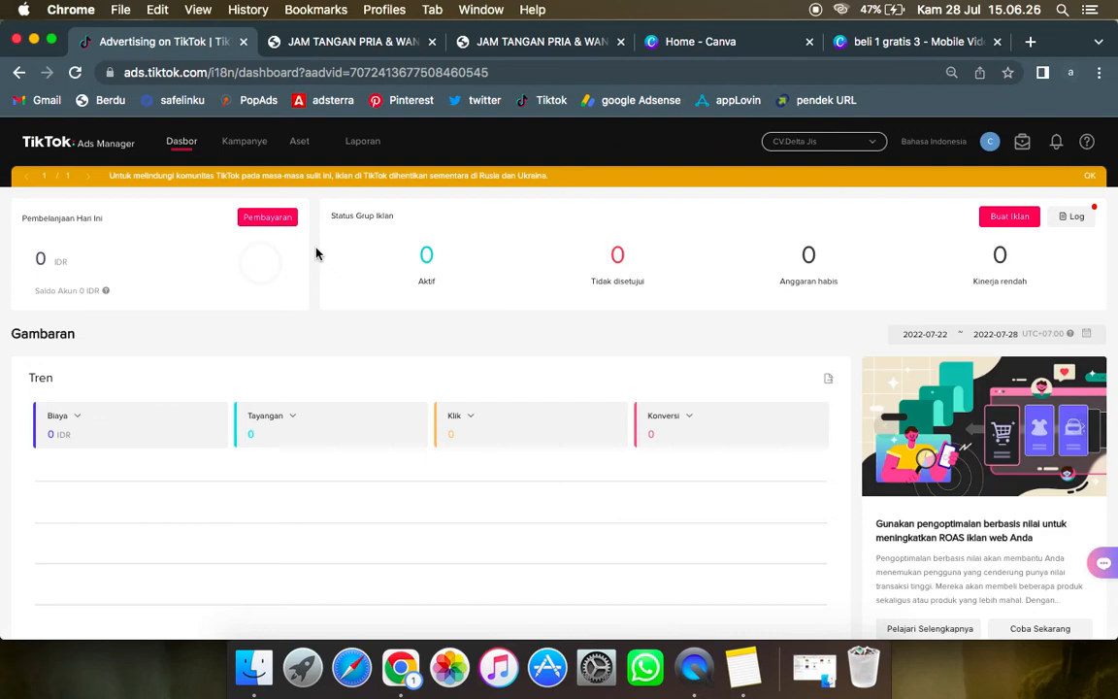
{"action": "left_click", "coordinate": [262, 156]}
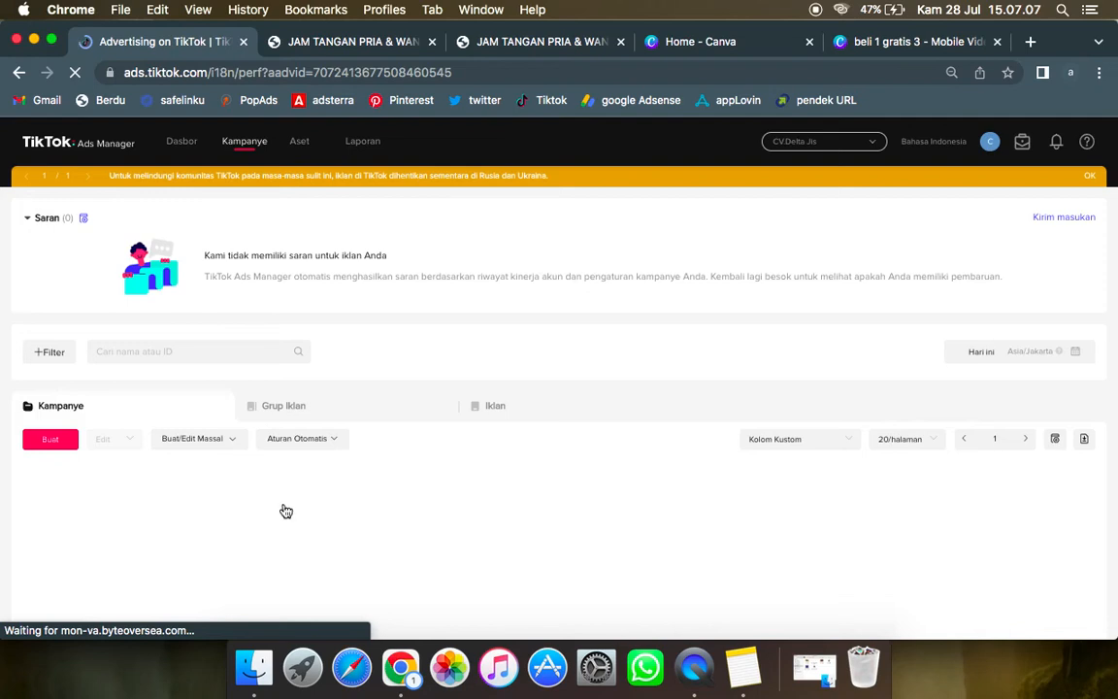
{"action": "scroll", "coordinate": [286, 511], "scroll_direction": "down", "scroll_amount": 3}
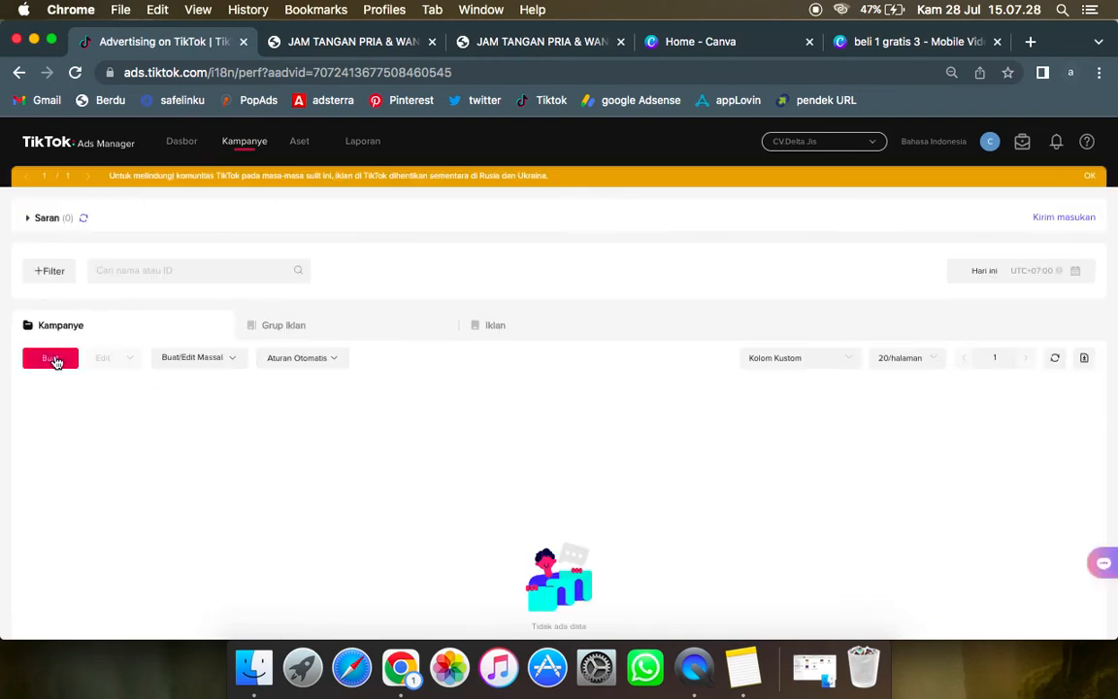
{"action": "left_click", "coordinate": [51, 361]}
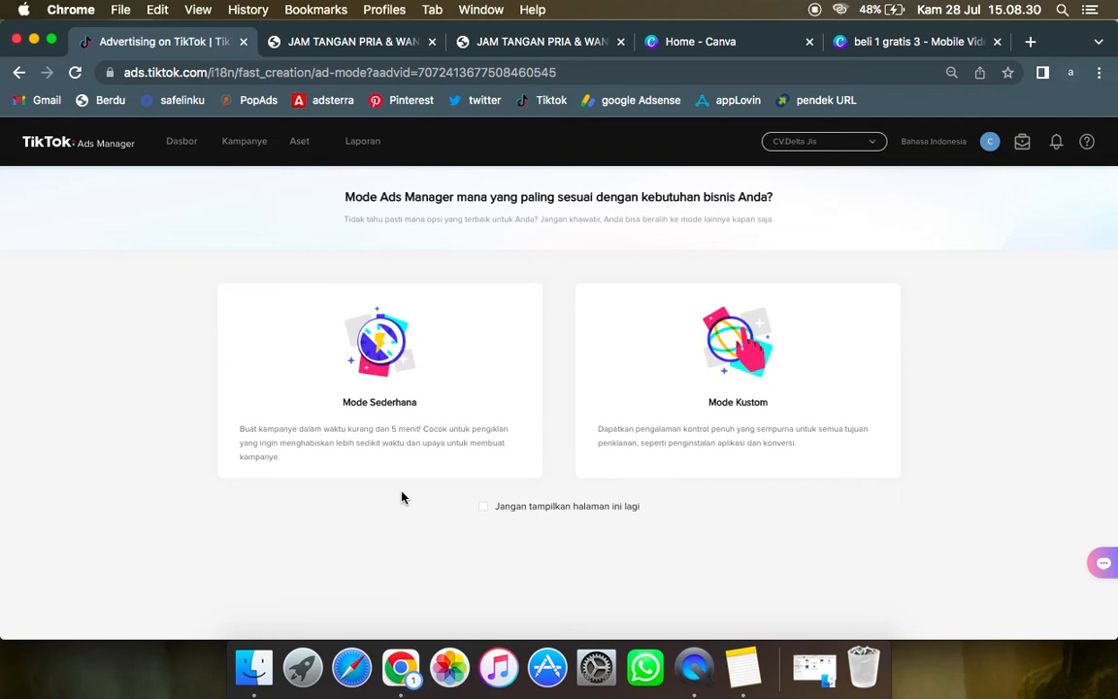
{"action": "left_click", "coordinate": [701, 384]}
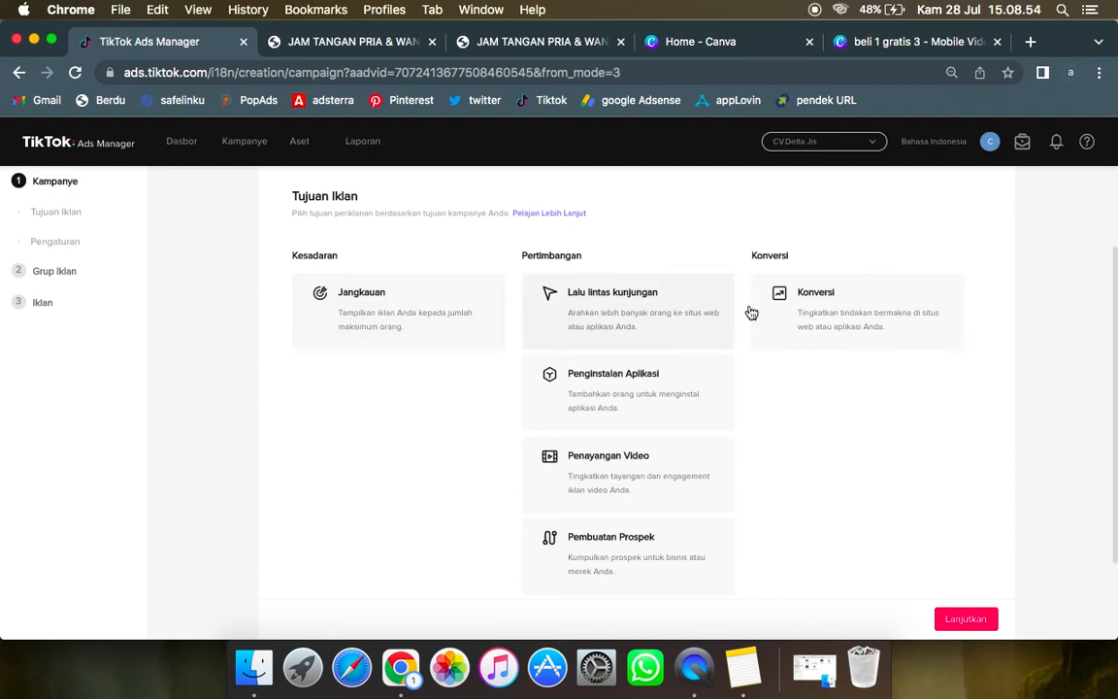
Step: Review the available advertising objectives and choose Konversi for the new campaign
{"action": "scroll", "coordinate": [599, 534], "scroll_direction": "down", "scroll_amount": 2}
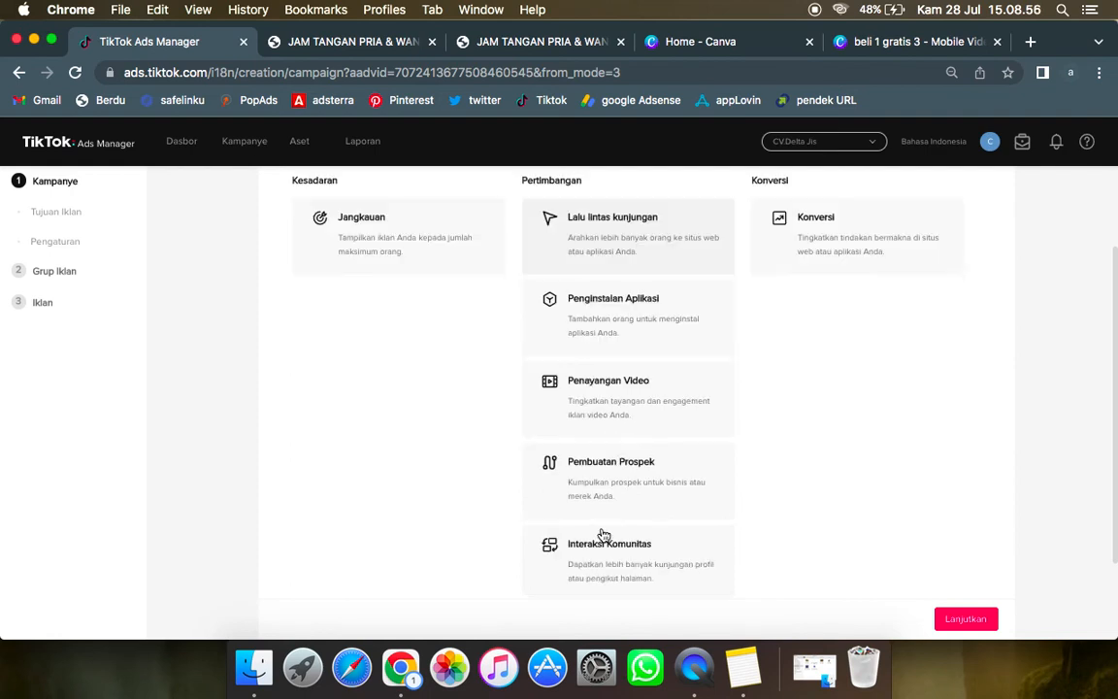
{"action": "scroll", "coordinate": [602, 533], "scroll_direction": "up", "scroll_amount": 4}
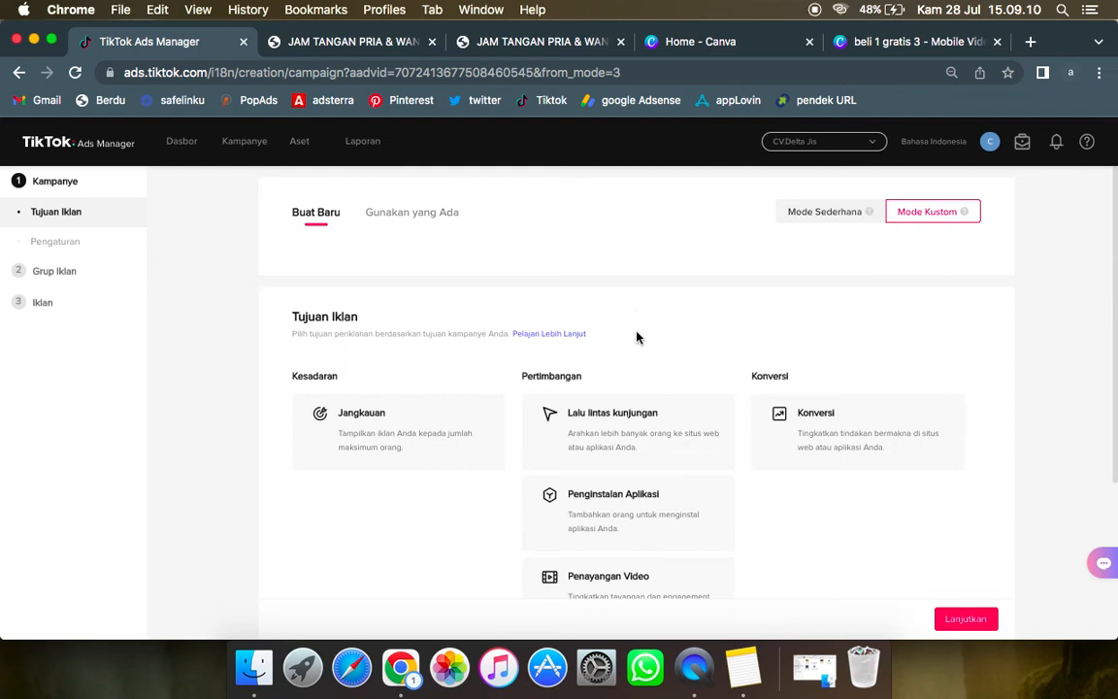
{"action": "left_click", "coordinate": [817, 447]}
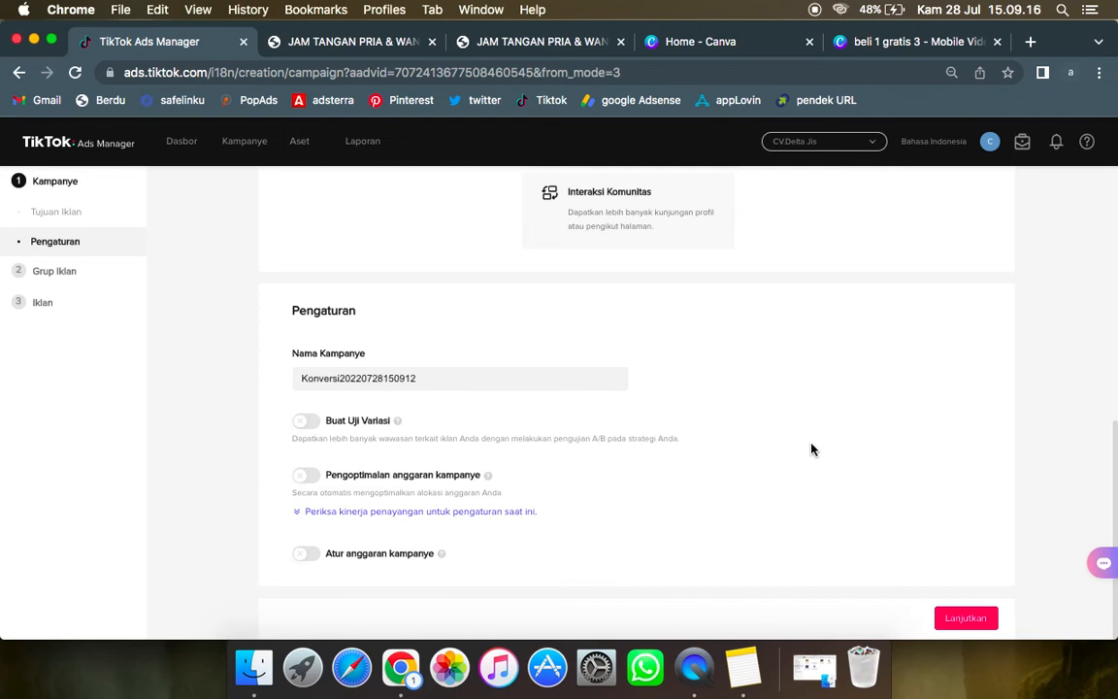
{"action": "scroll", "coordinate": [757, 282], "scroll_direction": "up", "scroll_amount": 3}
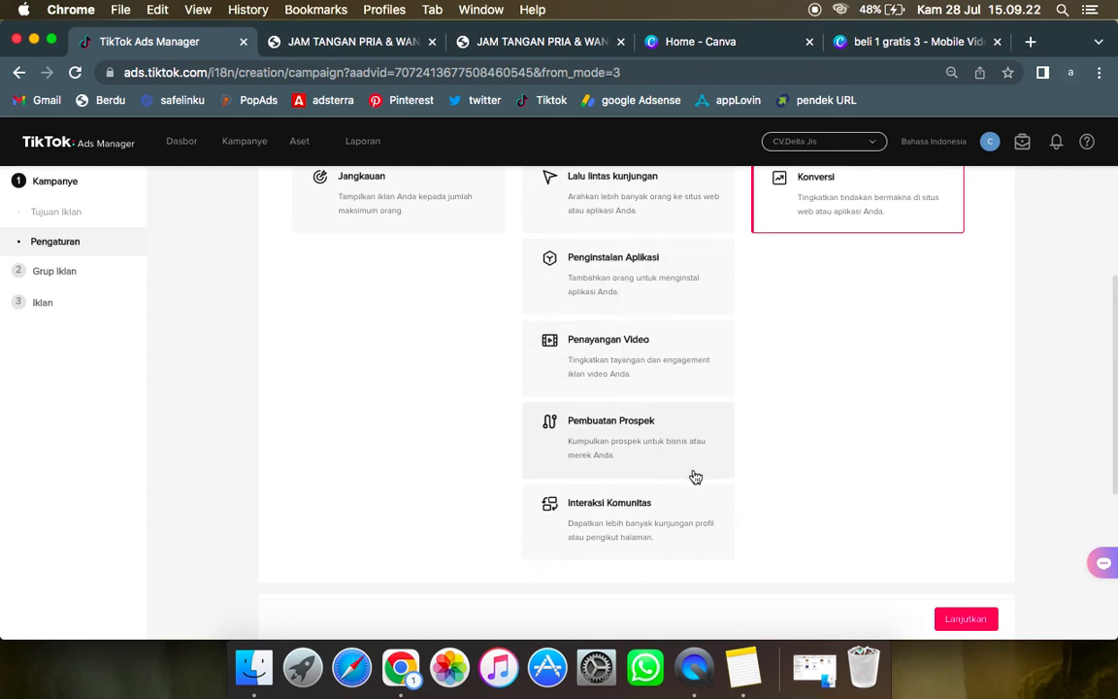
{"action": "scroll", "coordinate": [862, 477], "scroll_direction": "down", "scroll_amount": 2}
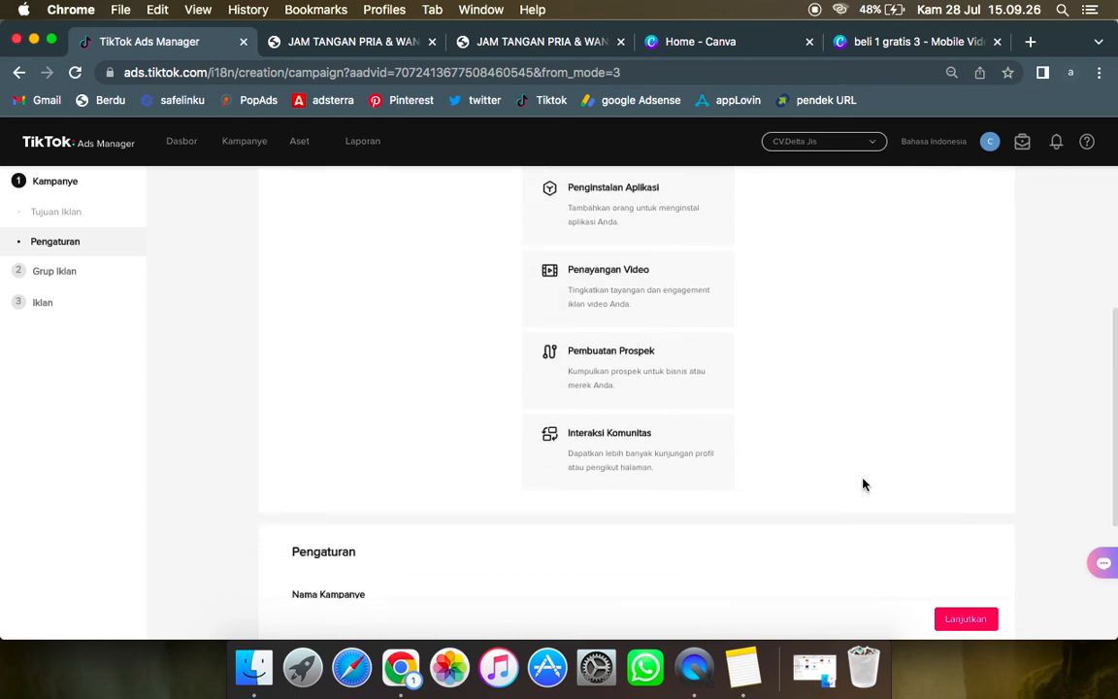
{"action": "scroll", "coordinate": [863, 485], "scroll_direction": "down", "scroll_amount": 4}
{"action": "scroll", "coordinate": [862, 484], "scroll_direction": "down", "scroll_amount": 3}
{"action": "scroll", "coordinate": [862, 484], "scroll_direction": "up", "scroll_amount": 11}
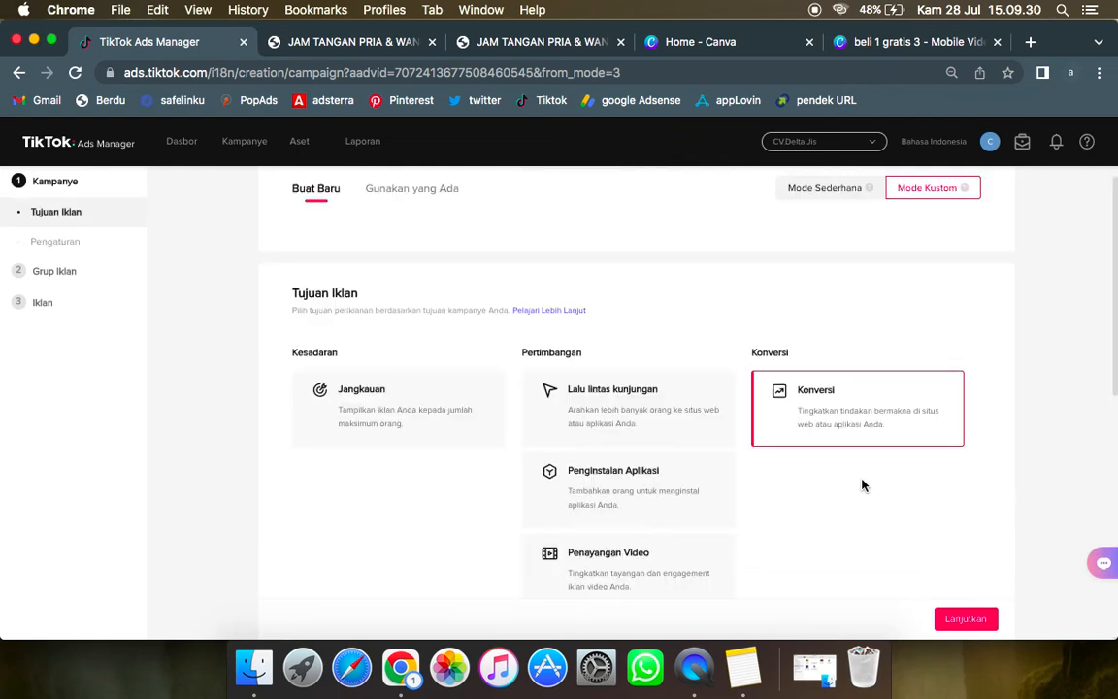
{"action": "scroll", "coordinate": [863, 485], "scroll_direction": "down", "scroll_amount": 11}
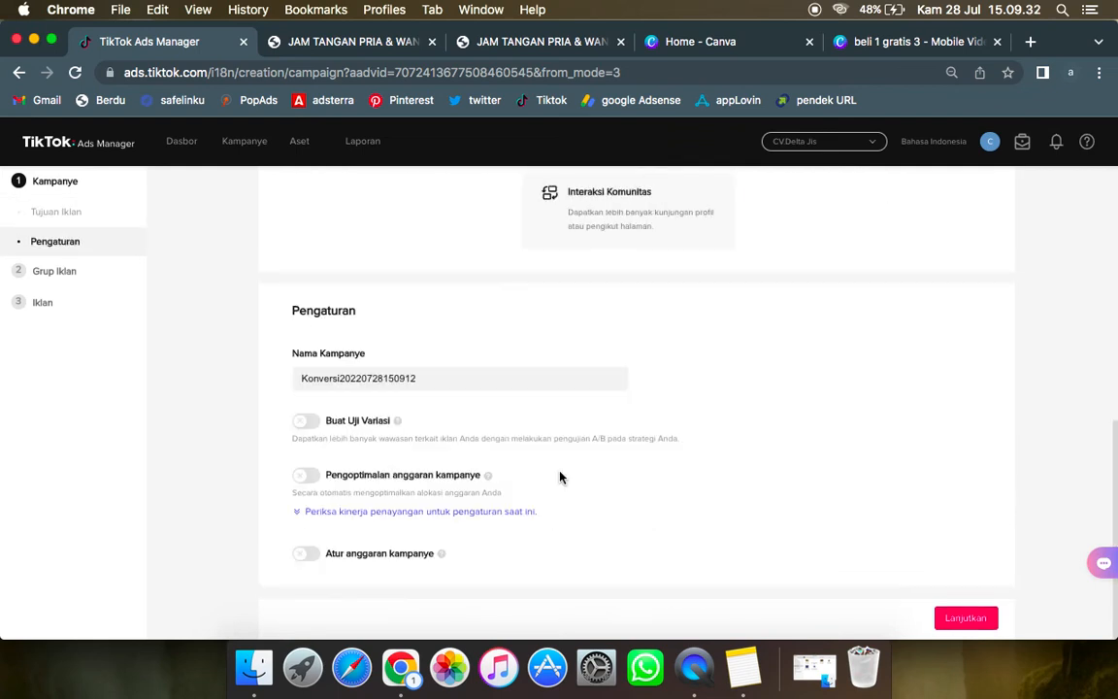
Step: Name the campaign "Konversi" and continue to the ad group settings
{"action": "left_click", "coordinate": [436, 382]}
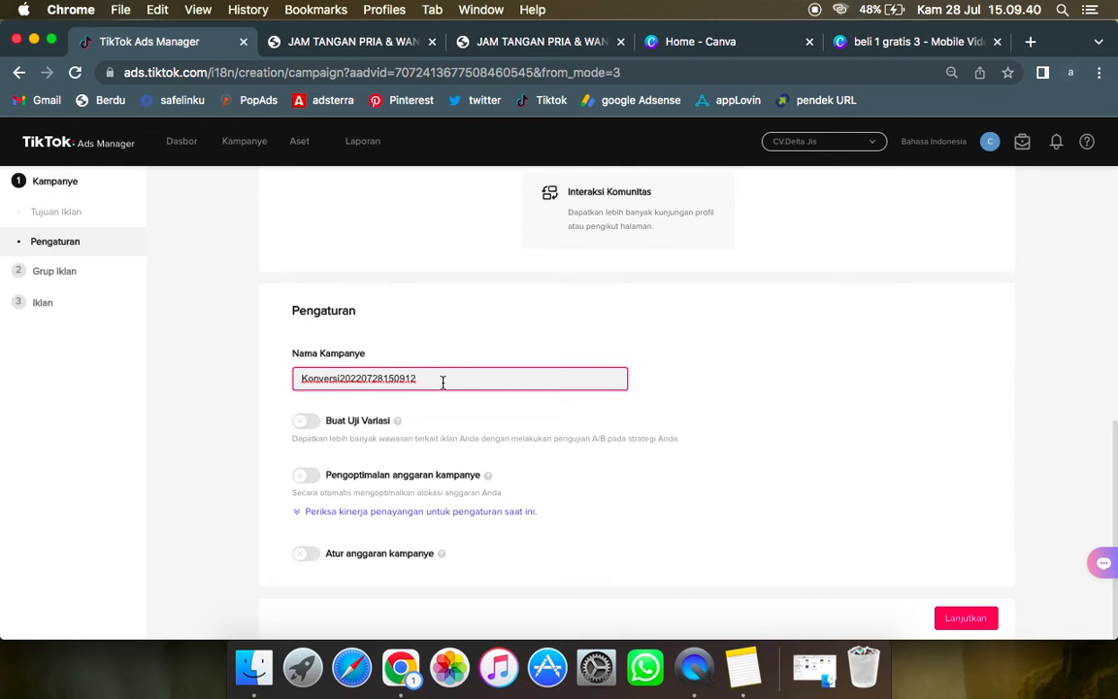
{"action": "key", "text": "super+a"}
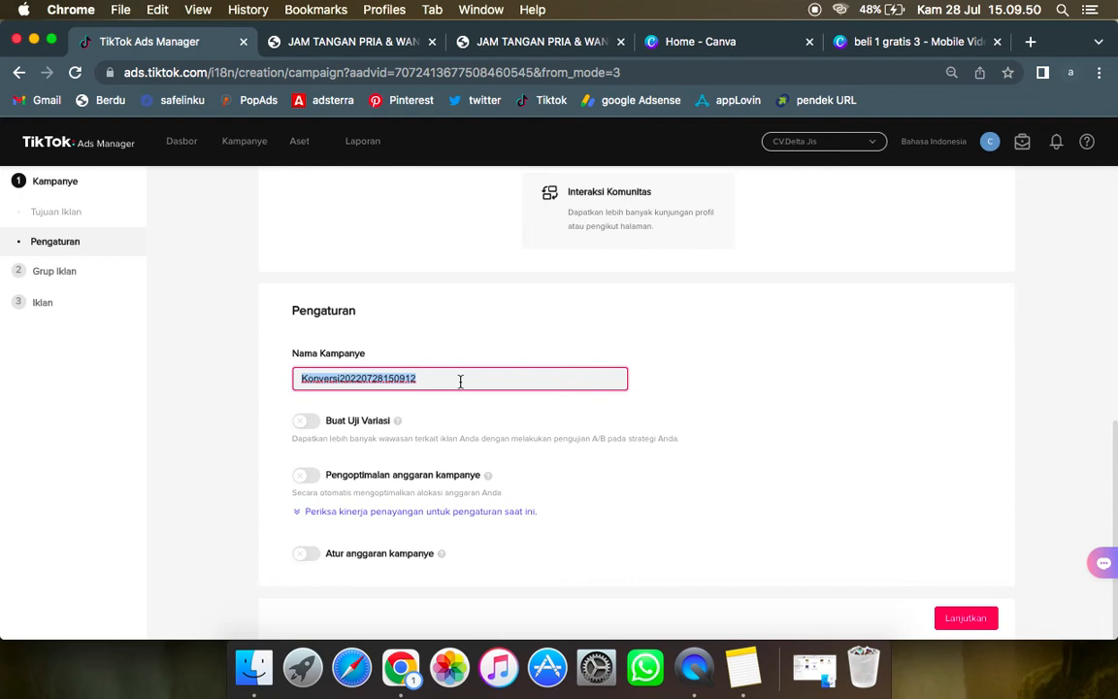
{"action": "type", "text": "Konversi"}
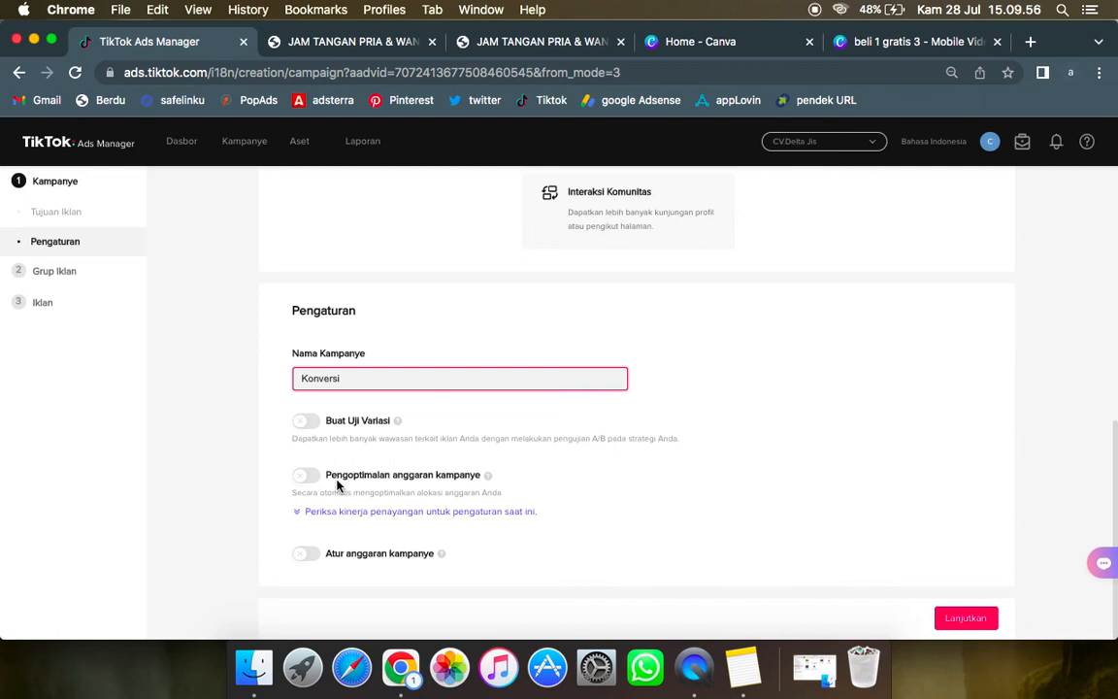
{"action": "left_click", "coordinate": [795, 454]}
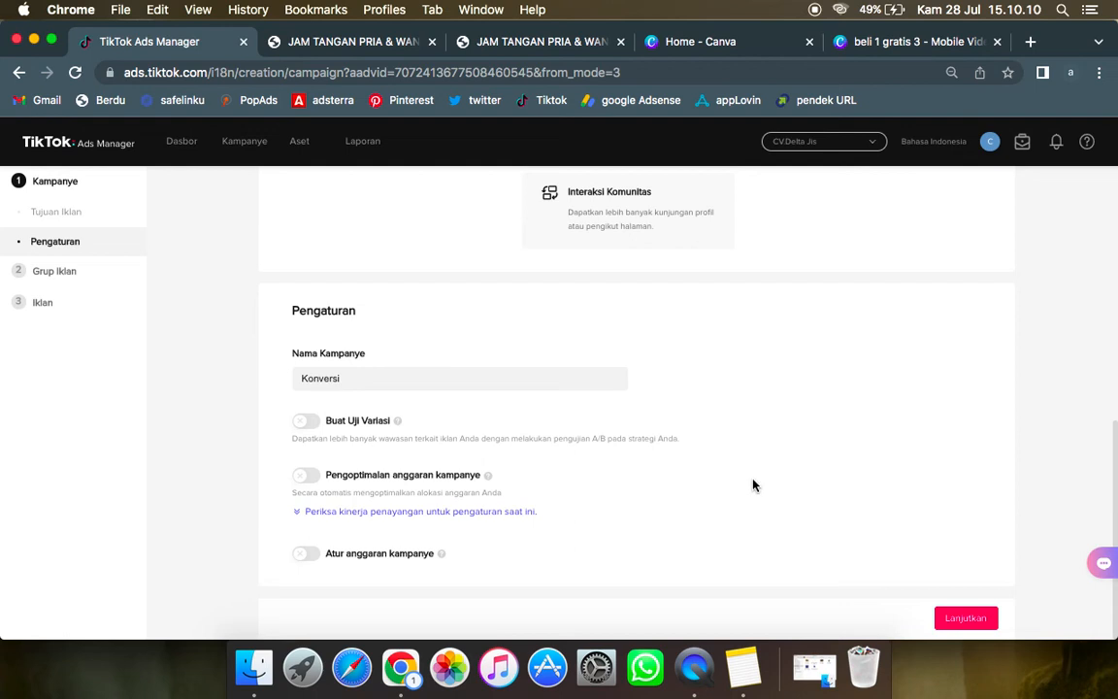
{"action": "left_click", "coordinate": [971, 622]}
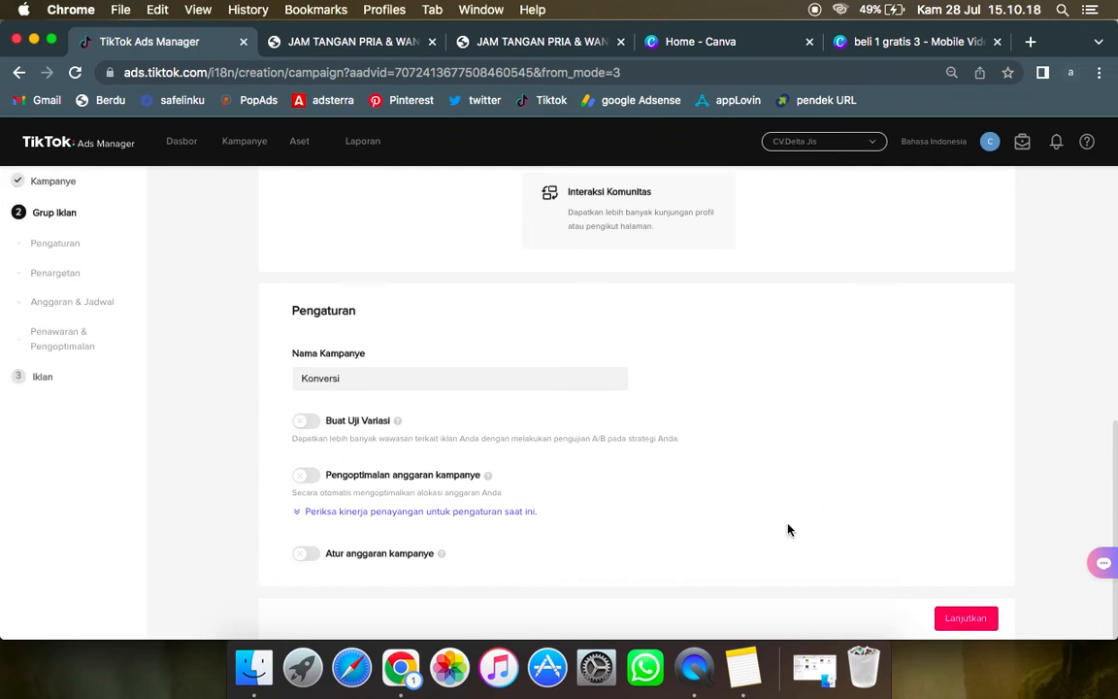
{"action": "left_click", "coordinate": [962, 618]}
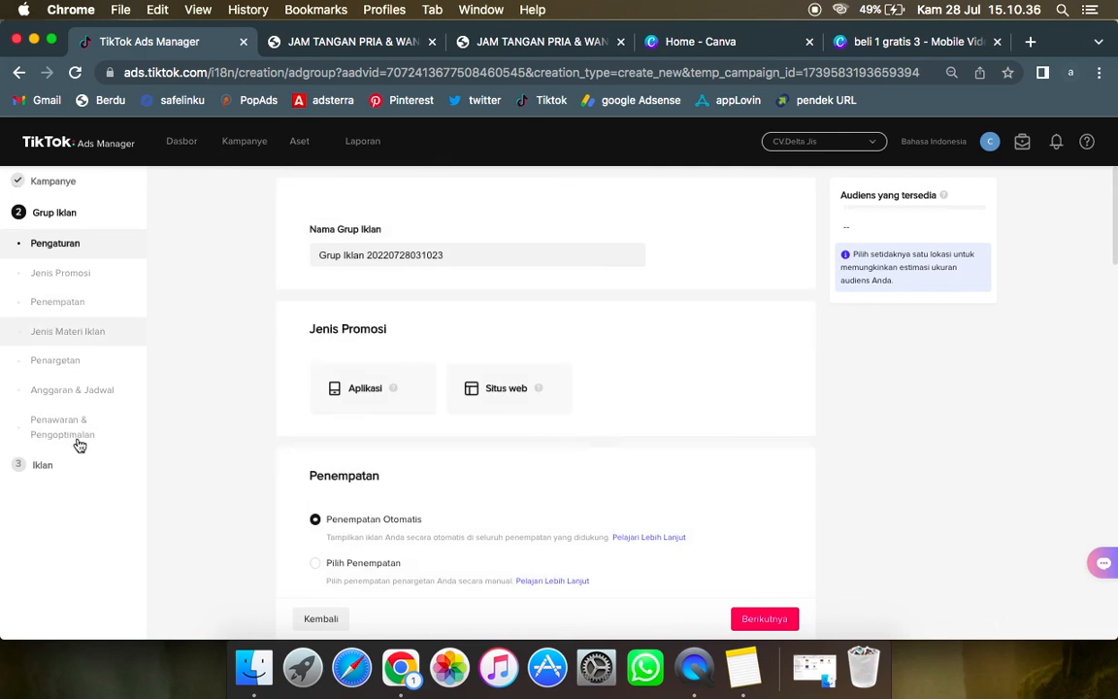
Step: Name the ad group "konversi" and choose Situs web as its promotion type
{"action": "left_click", "coordinate": [453, 257]}
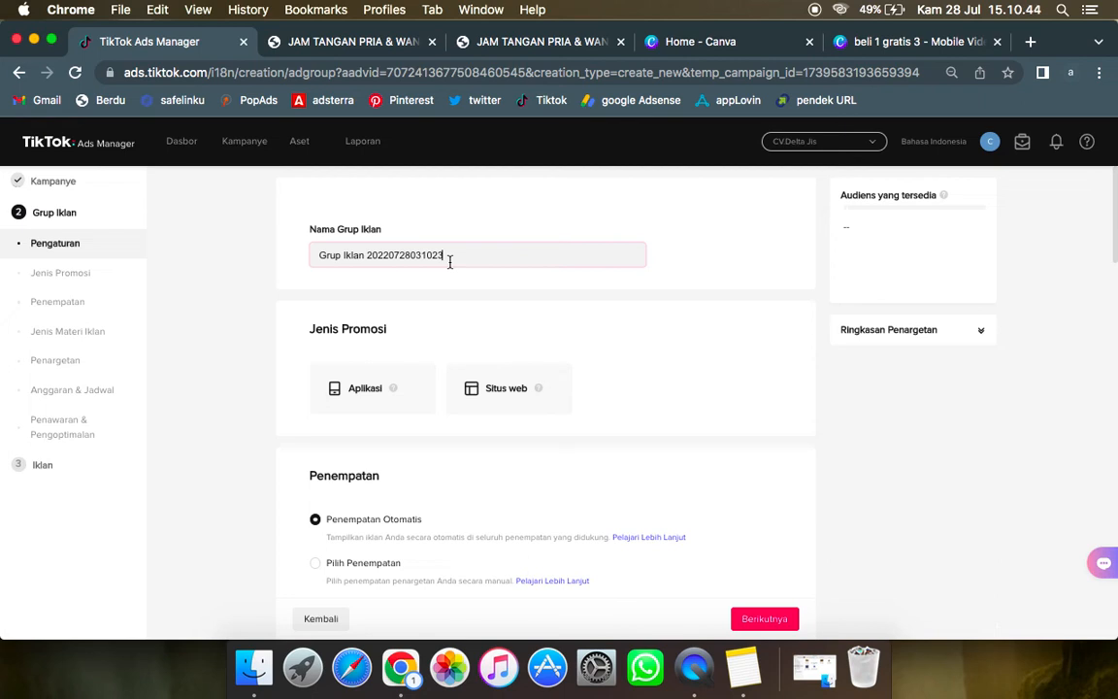
{"action": "key", "text": "super+a"}
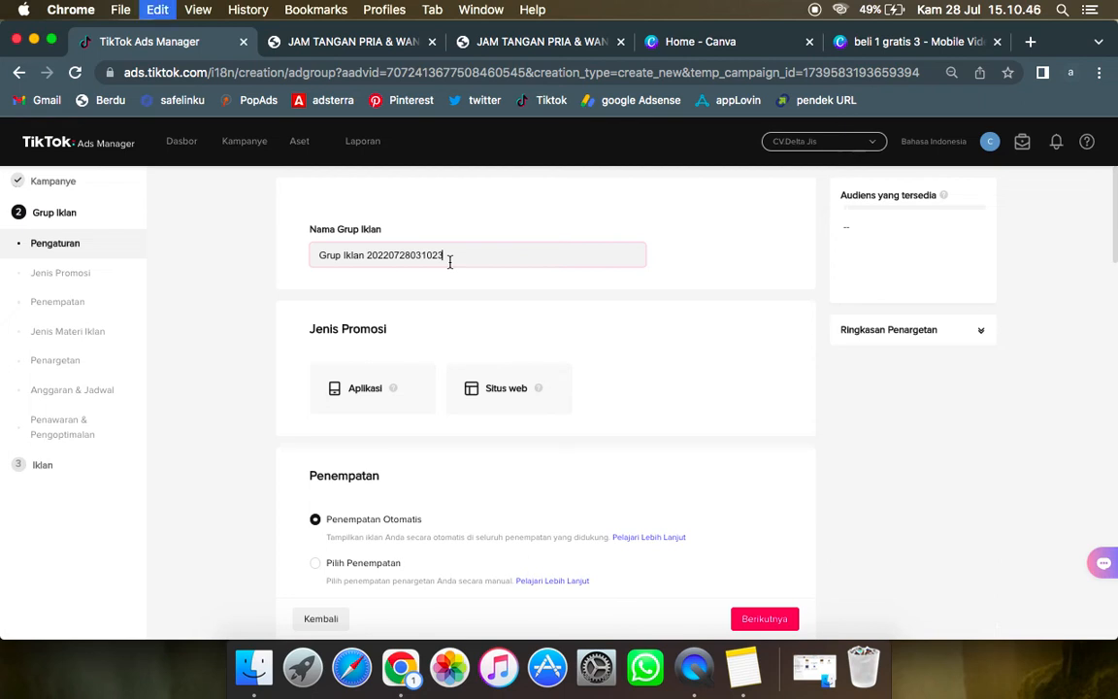
{"action": "type", "text": "ko"}
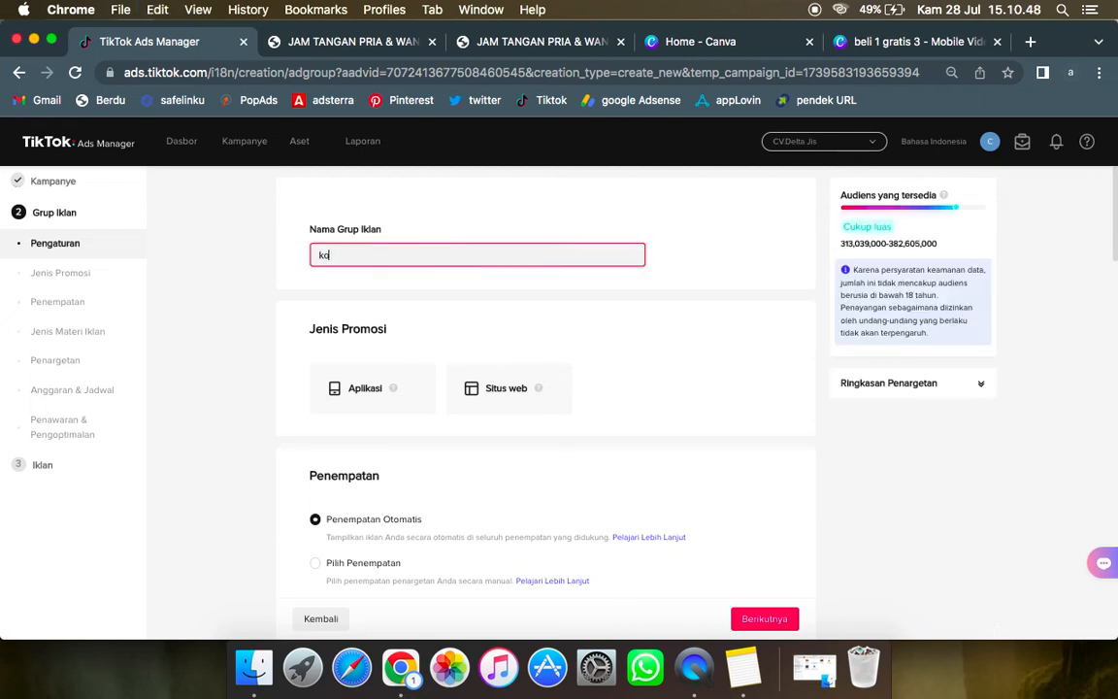
{"action": "type", "text": "nversi"}
{"action": "left_click", "coordinate": [369, 342]}
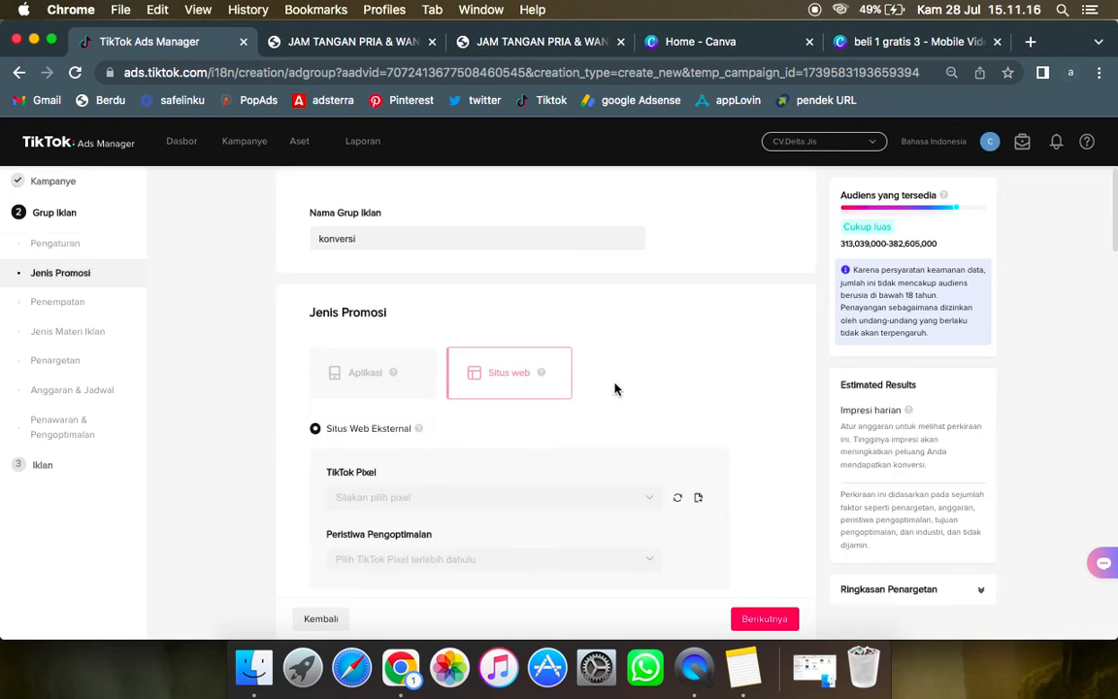
Step: Select the Ramadhan TikTok Pixel for the external website and open the list of optimization events
{"action": "scroll", "coordinate": [614, 388], "scroll_direction": "down", "scroll_amount": 1}
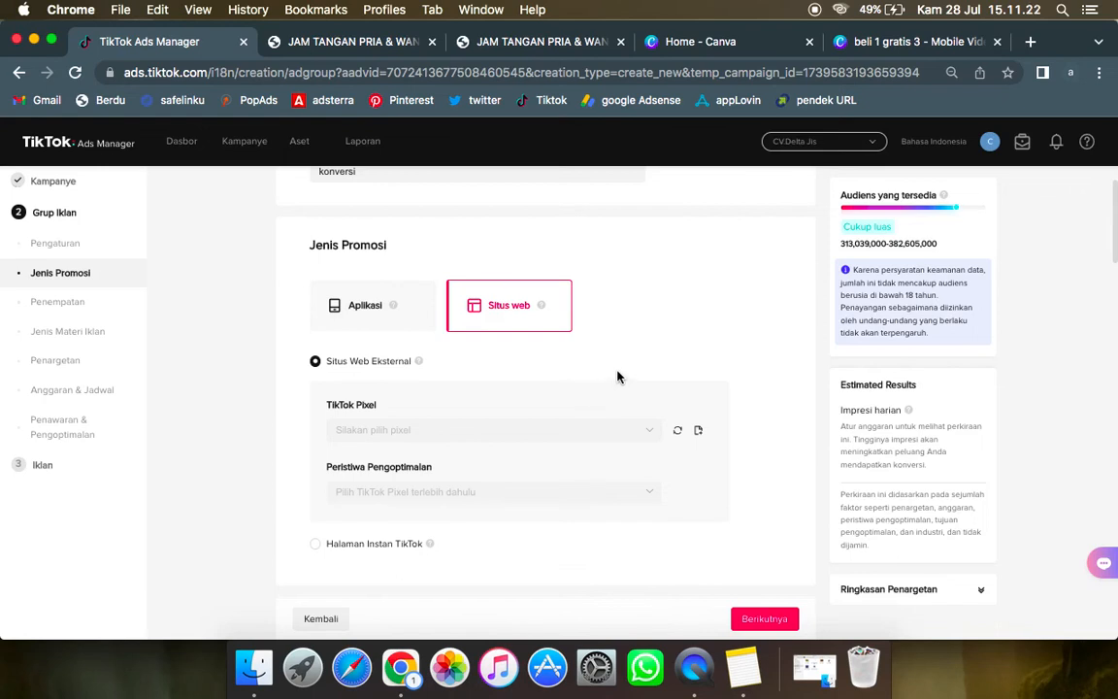
{"action": "scroll", "coordinate": [618, 376], "scroll_direction": "down", "scroll_amount": 1}
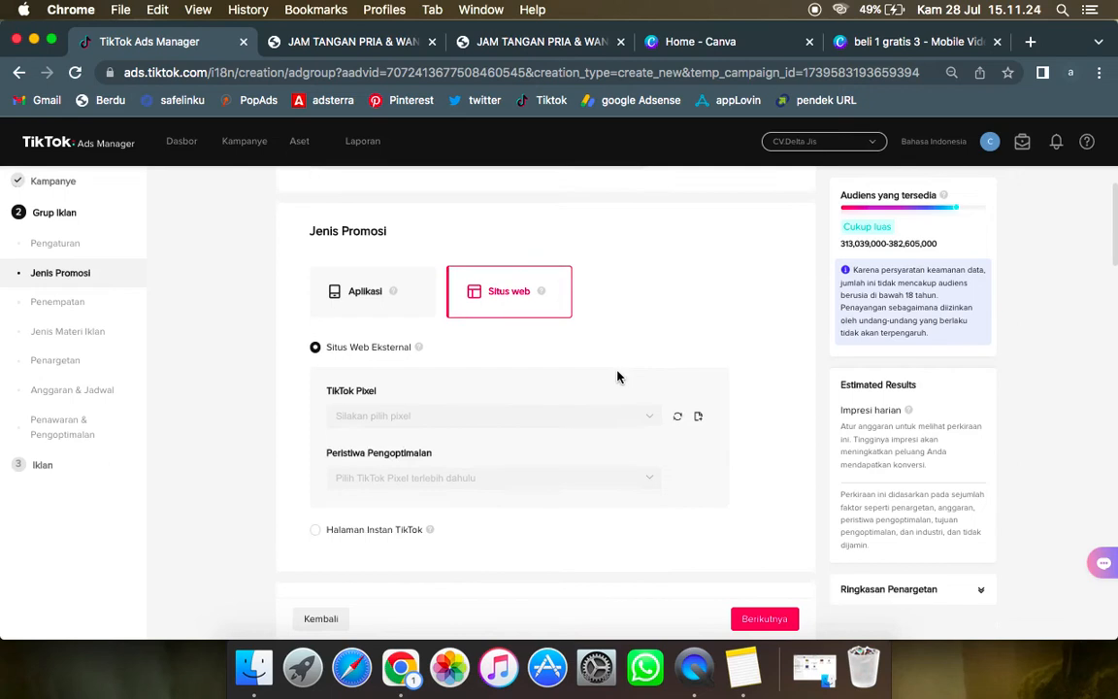
{"action": "left_click", "coordinate": [420, 412]}
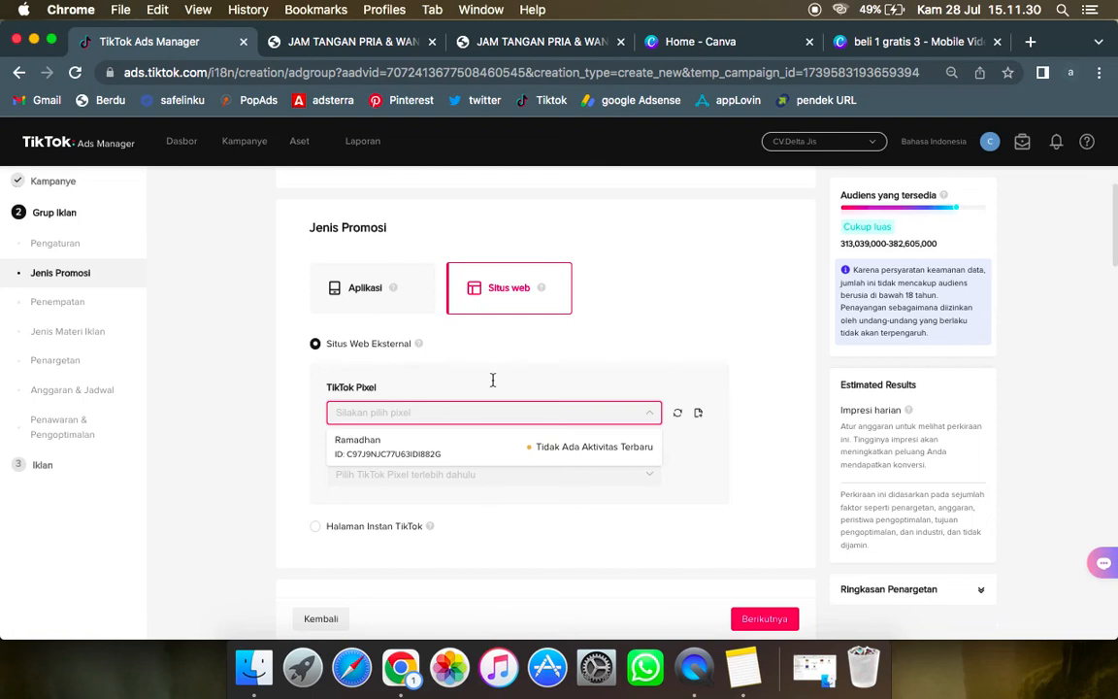
{"action": "left_click", "coordinate": [439, 462]}
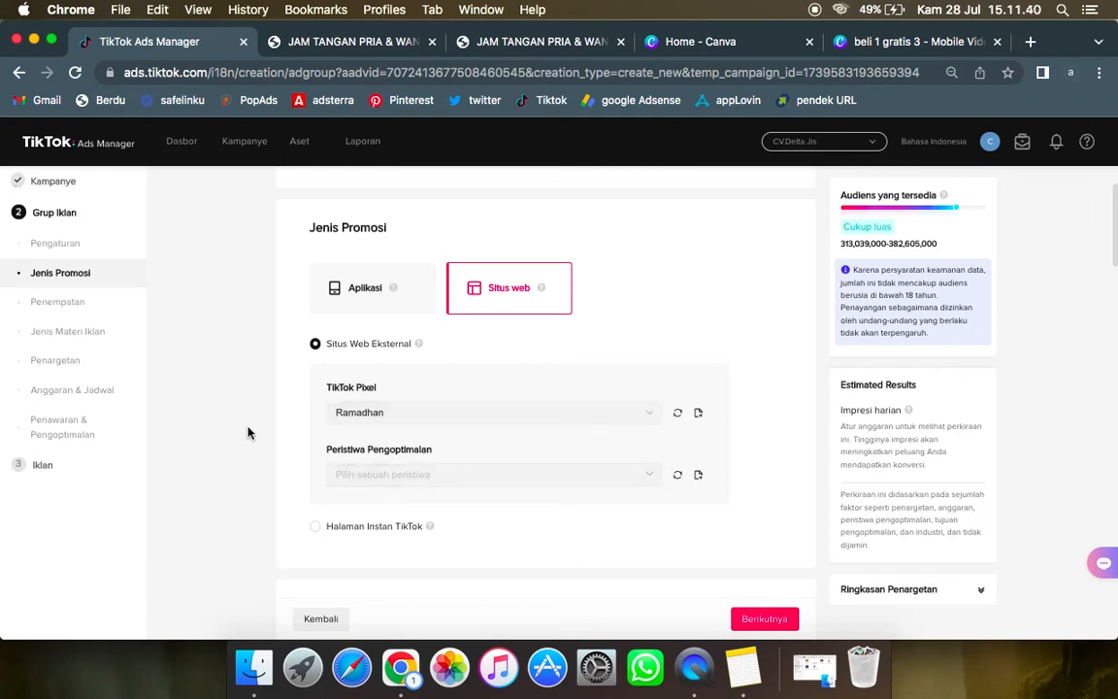
{"action": "left_click", "coordinate": [425, 470]}
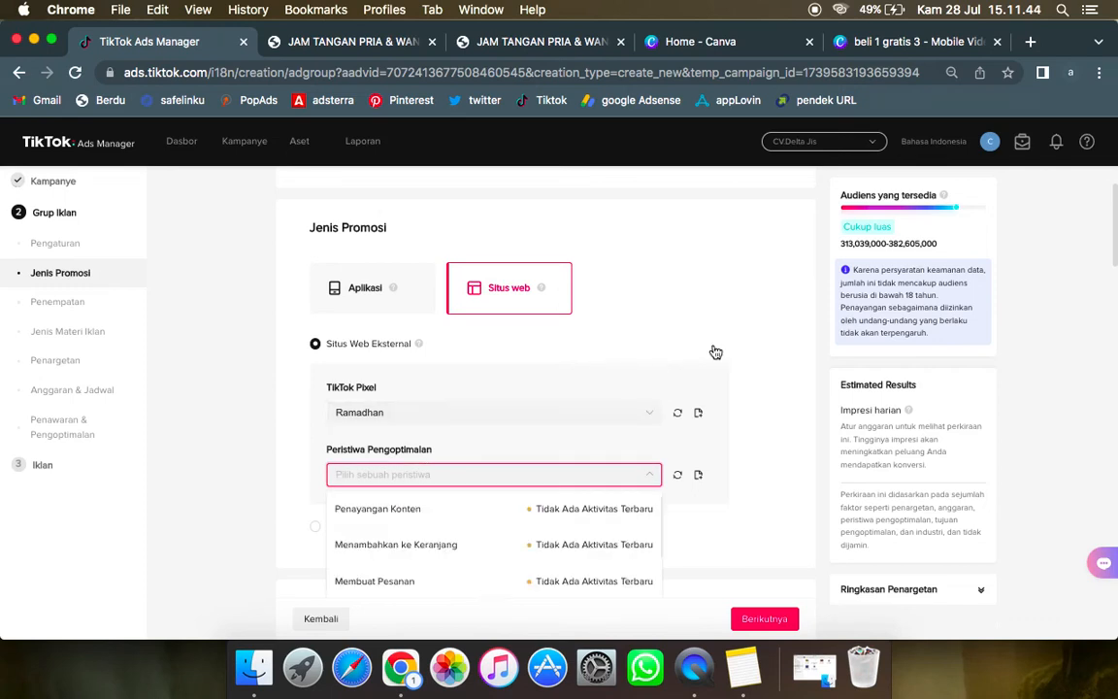
{"action": "scroll", "coordinate": [715, 352], "scroll_direction": "down", "scroll_amount": 2}
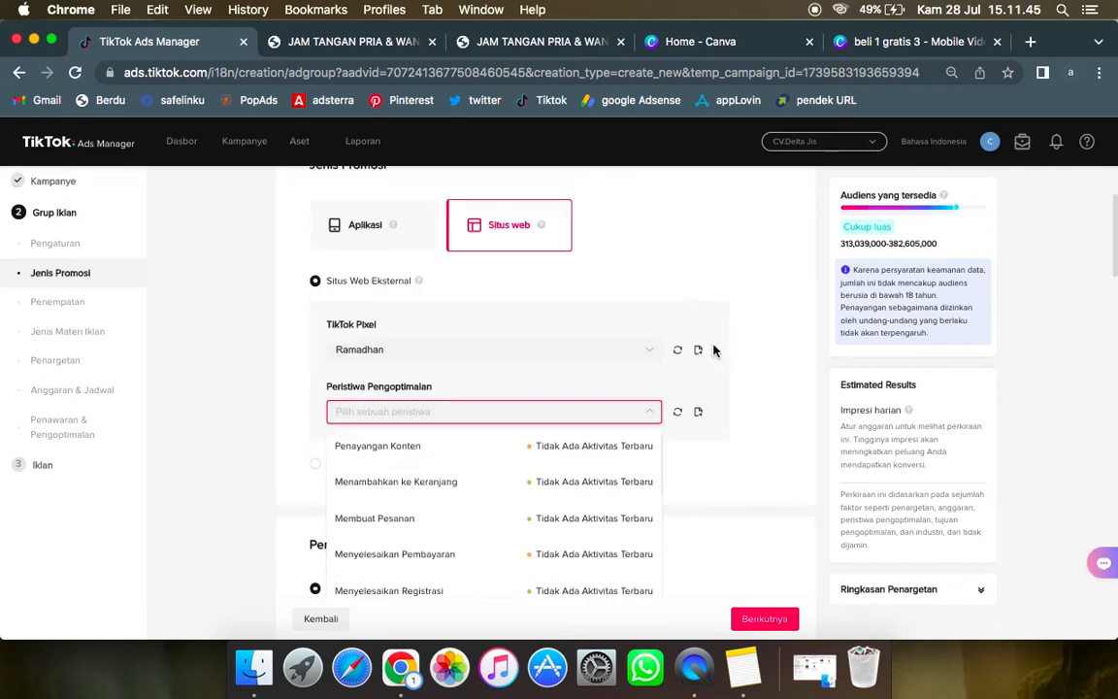
Step: Switch to the Berdu page editor, set the PESAN SEKARANG button's TikTok Pixel event to Add to Cart, and save the page
{"action": "left_click", "coordinate": [342, 31]}
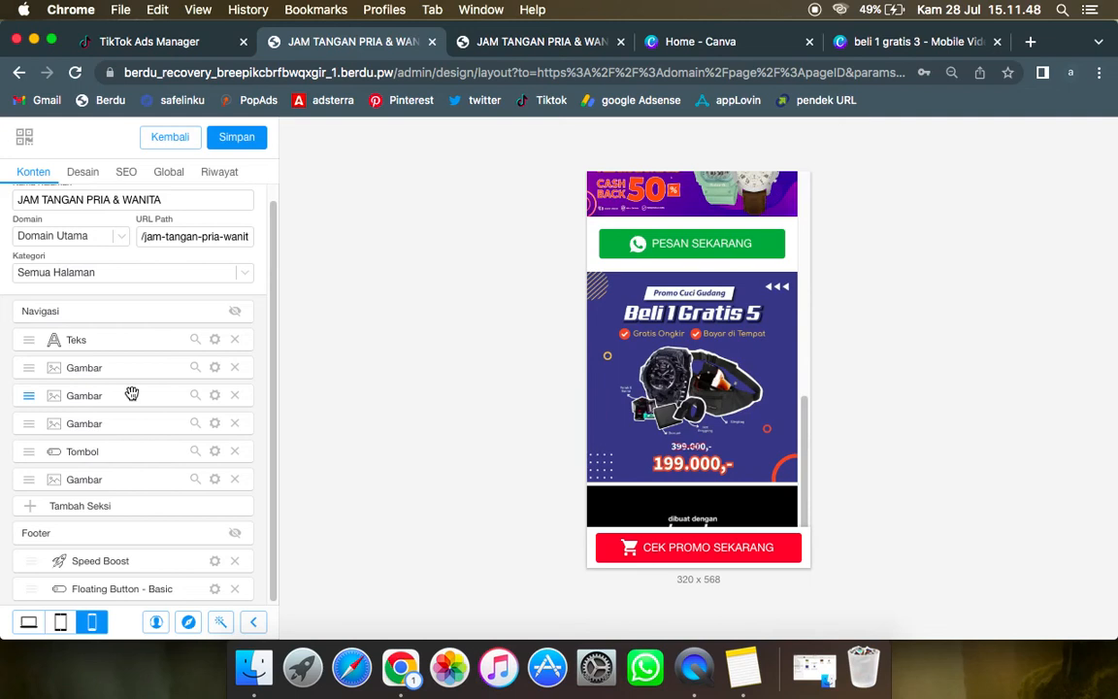
{"action": "left_click", "coordinate": [195, 454]}
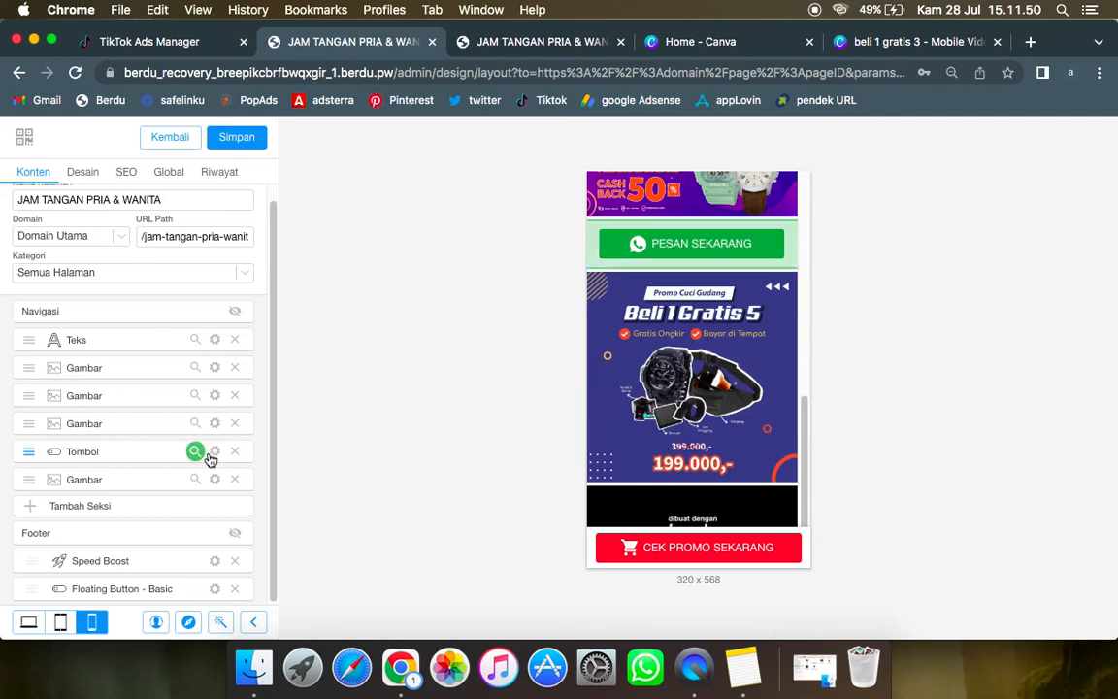
{"action": "left_click", "coordinate": [214, 452]}
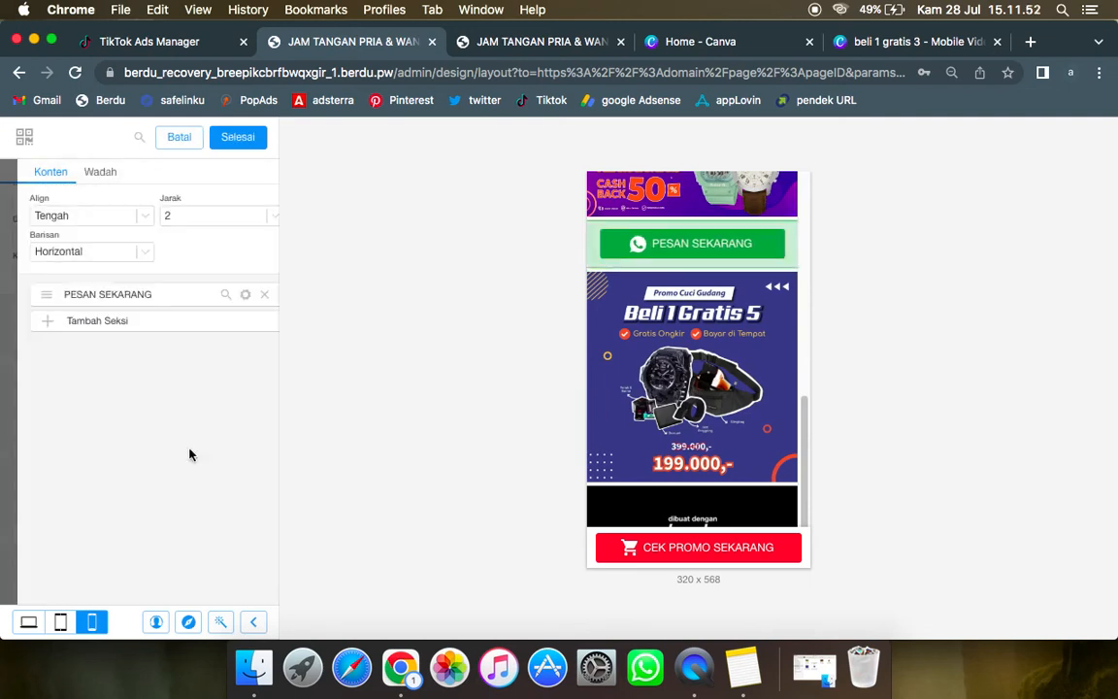
{"action": "left_click", "coordinate": [229, 296]}
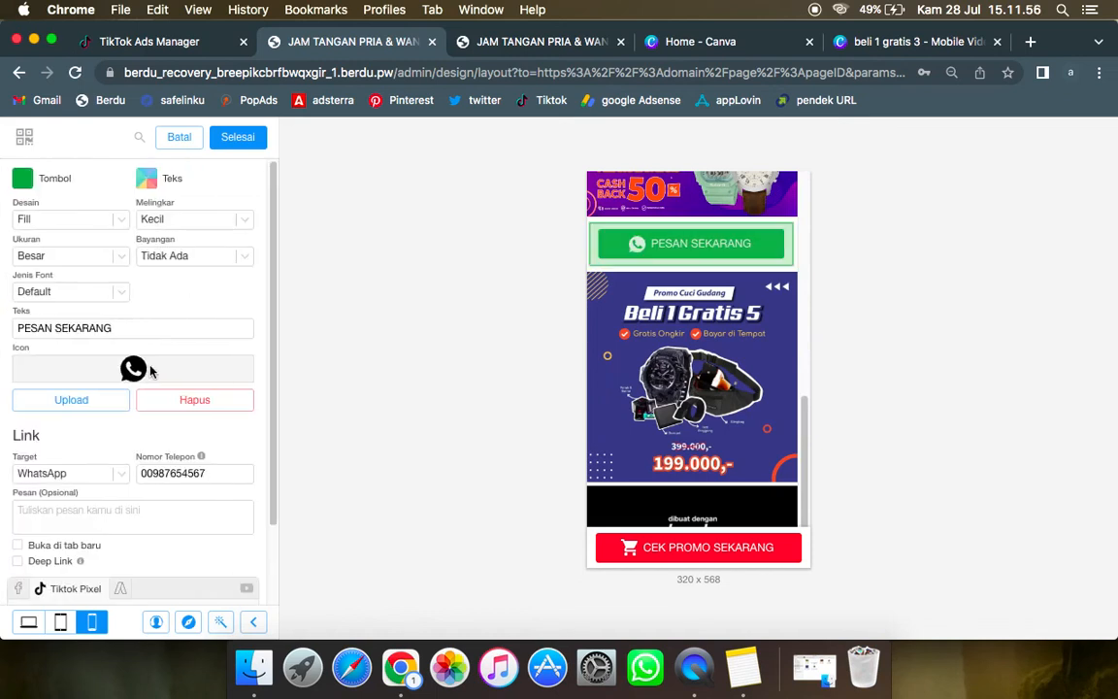
{"action": "scroll", "coordinate": [150, 367], "scroll_direction": "down", "scroll_amount": 2}
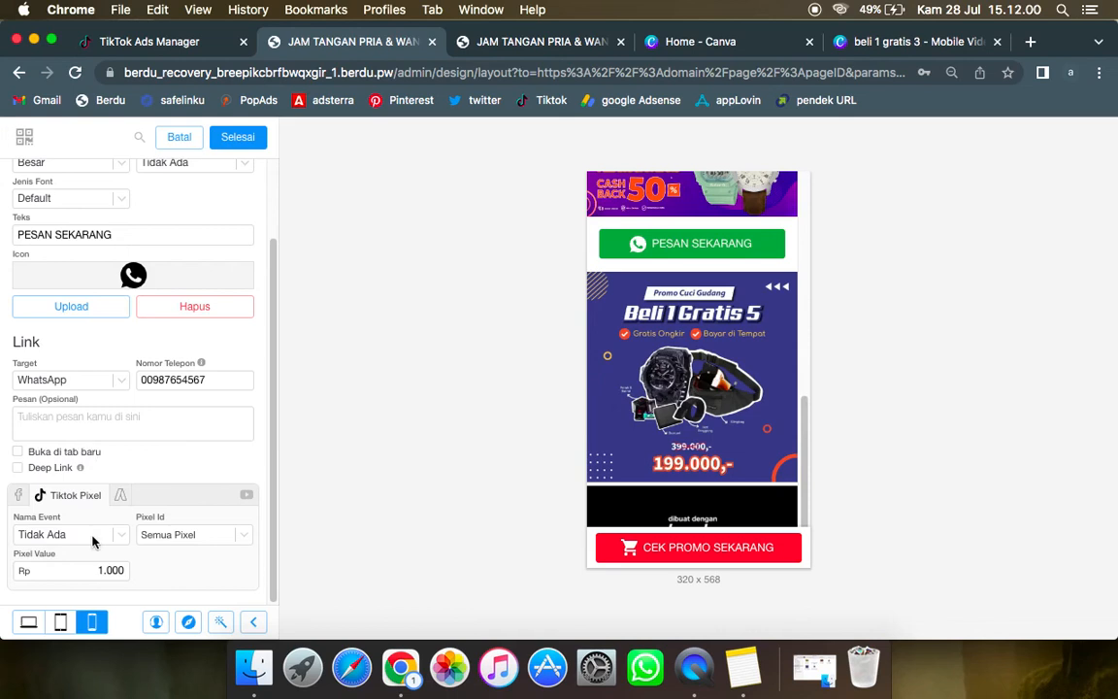
{"action": "left_click", "coordinate": [118, 542]}
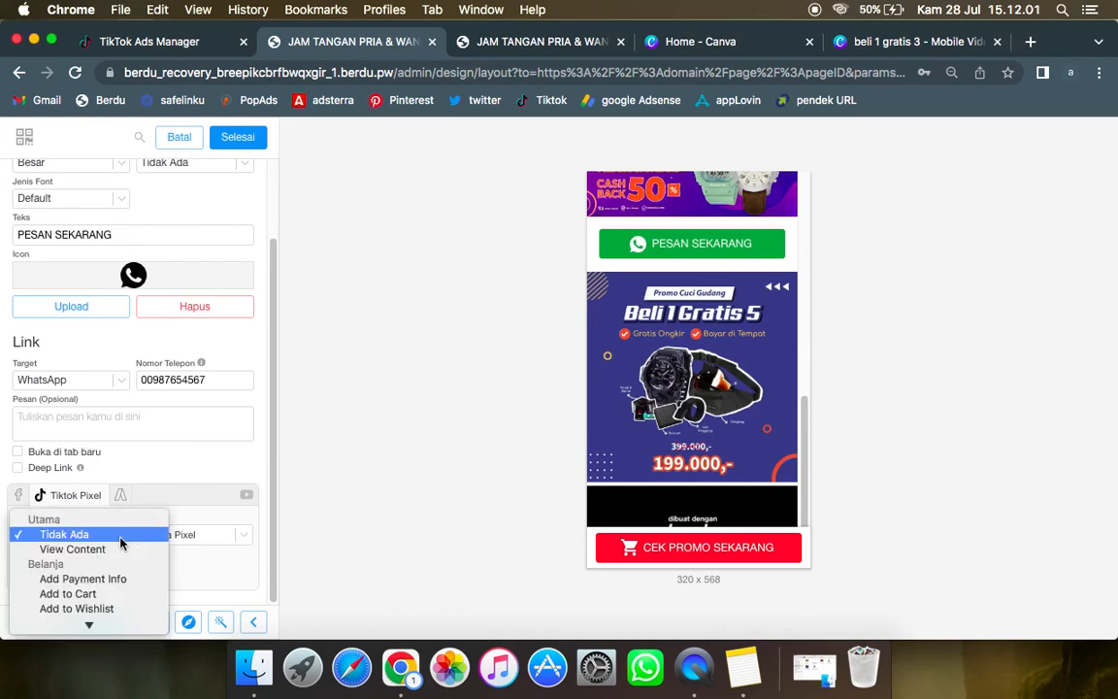
{"action": "left_click", "coordinate": [112, 594]}
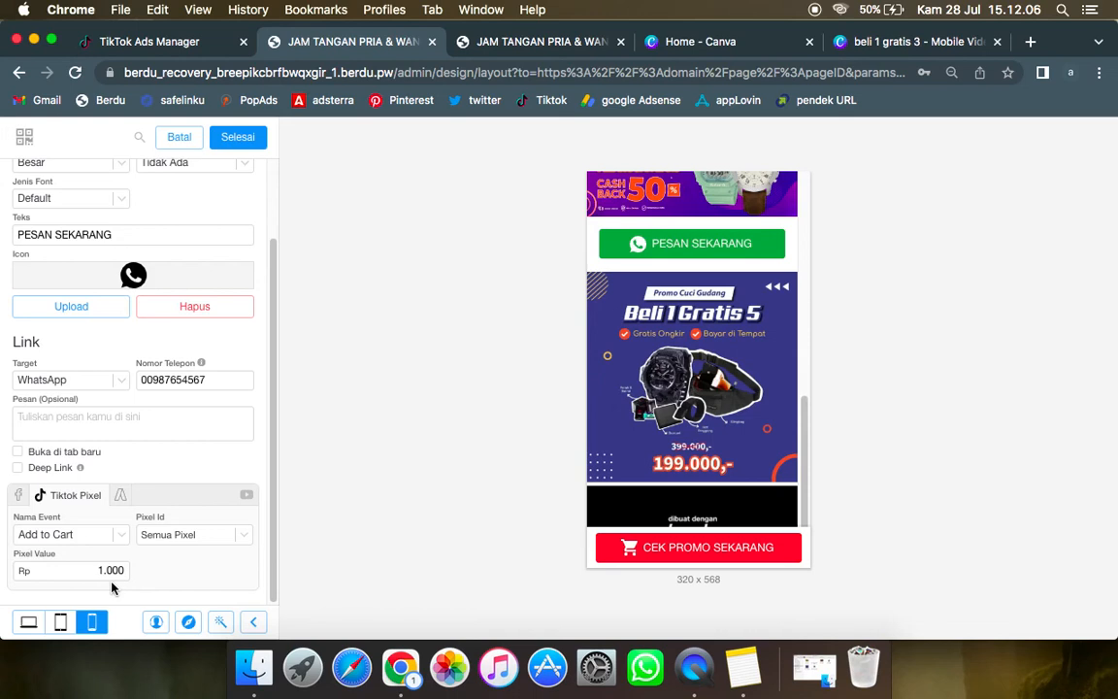
{"action": "left_click", "coordinate": [247, 139]}
{"action": "left_click", "coordinate": [248, 139]}
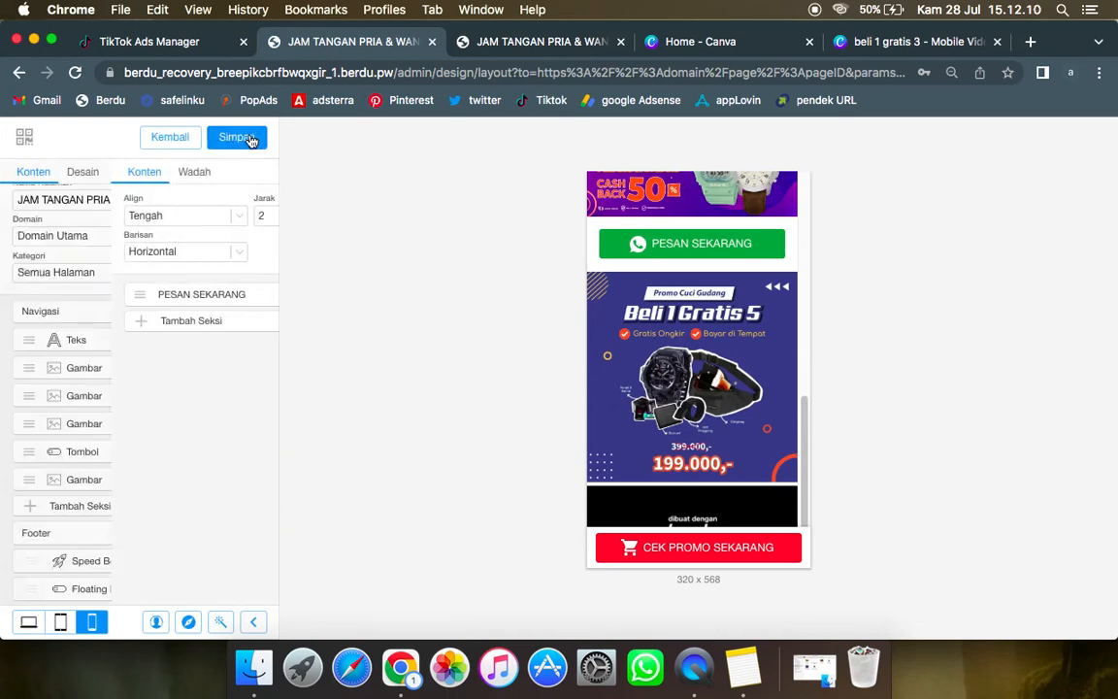
{"action": "left_click", "coordinate": [251, 138]}
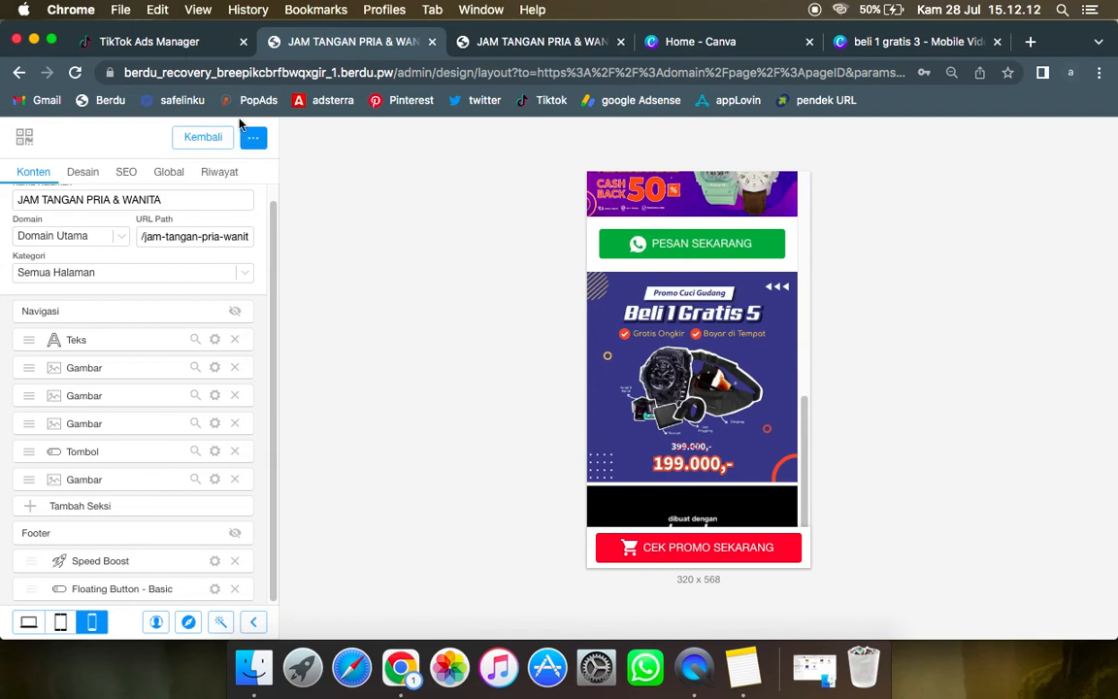
Step: Return to TikTok Ads Manager and set the optimization event to Menambahkan ke Keranjang
{"action": "left_click", "coordinate": [180, 43]}
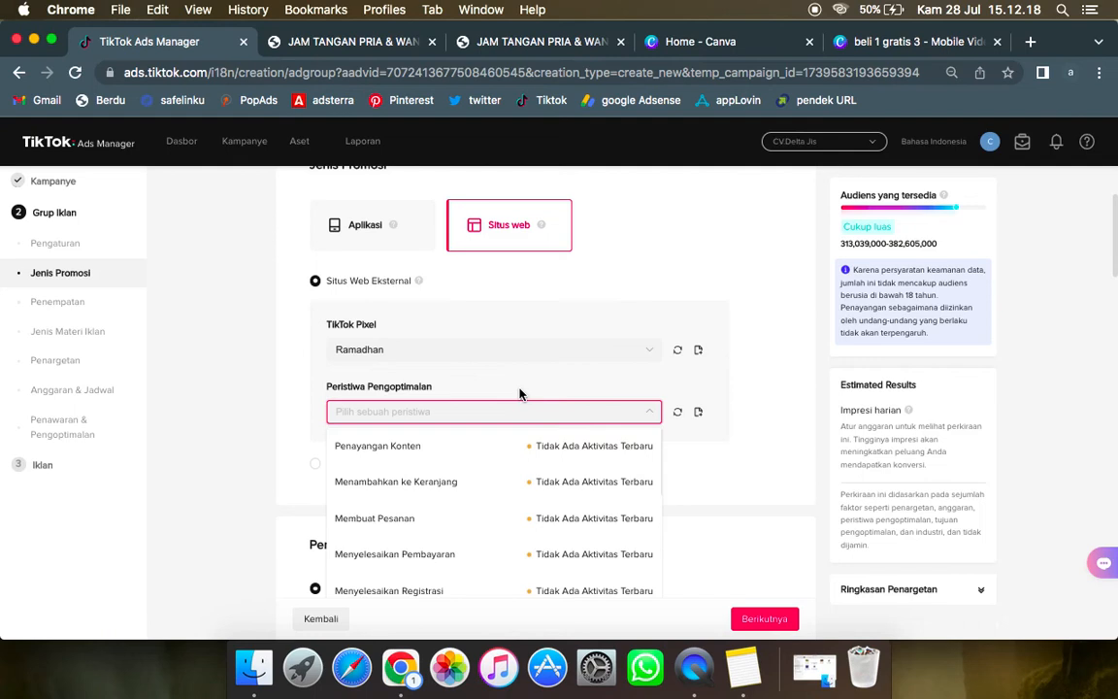
{"action": "left_click", "coordinate": [470, 485]}
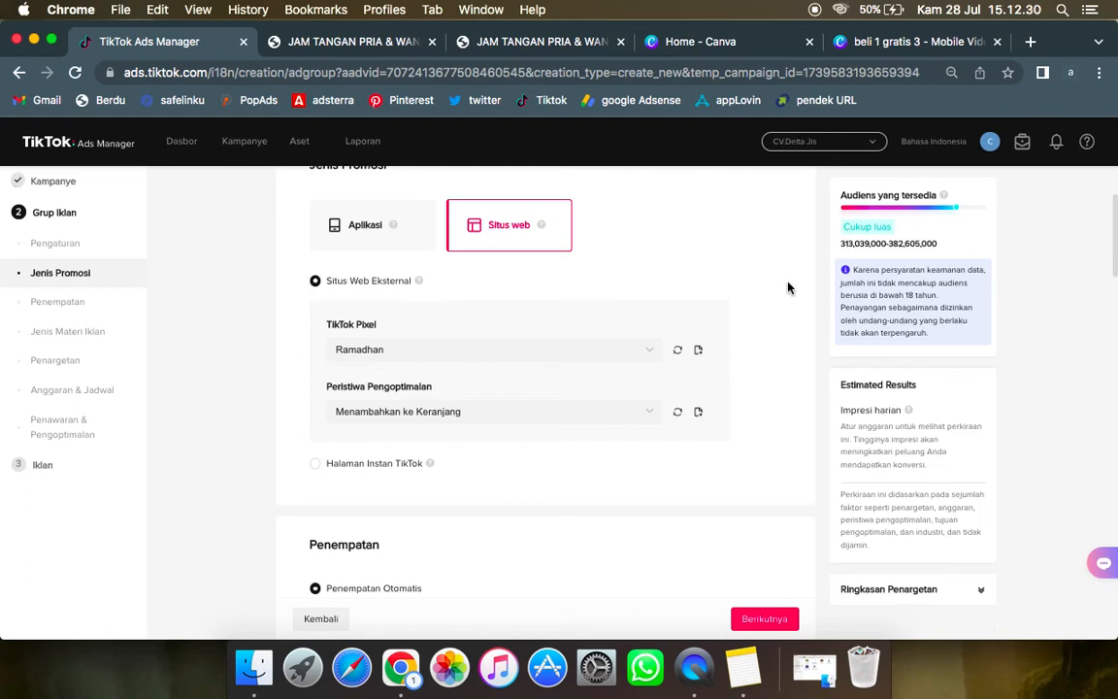
{"action": "scroll", "coordinate": [699, 302], "scroll_direction": "down", "scroll_amount": 4}
{"action": "scroll", "coordinate": [699, 302], "scroll_direction": "up", "scroll_amount": 4}
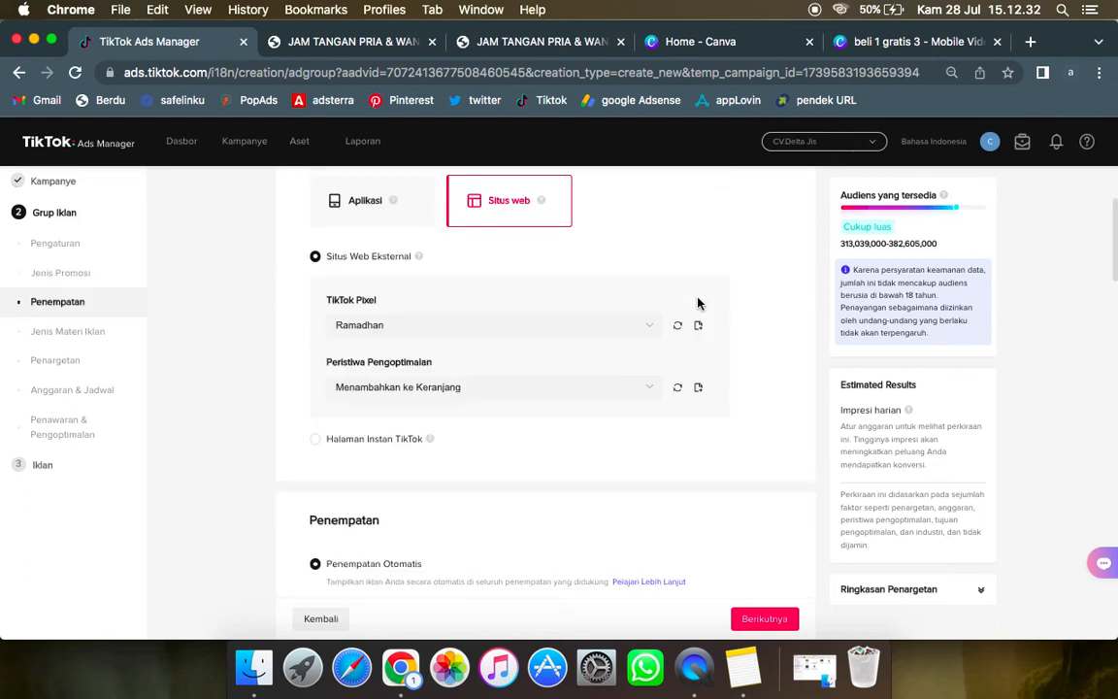
Step: Choose manual placement and keep only TikTok, excluding Seri Aplikasi Umpan Berita and Pangle
{"action": "scroll", "coordinate": [697, 304], "scroll_direction": "down", "scroll_amount": 5}
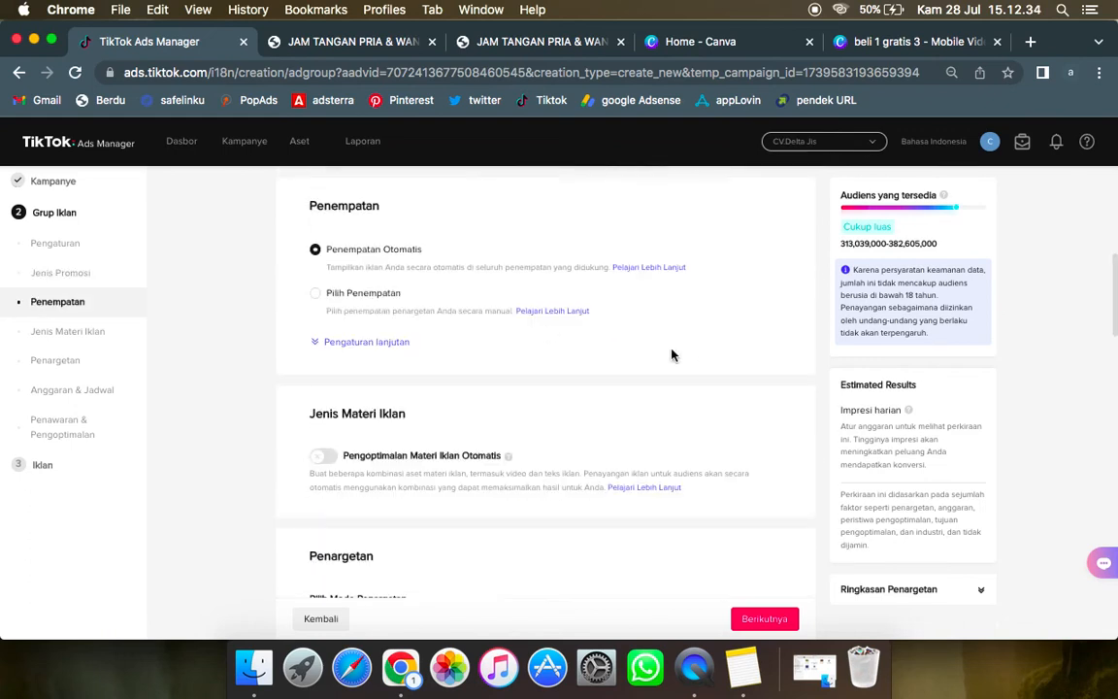
{"action": "left_click", "coordinate": [316, 295]}
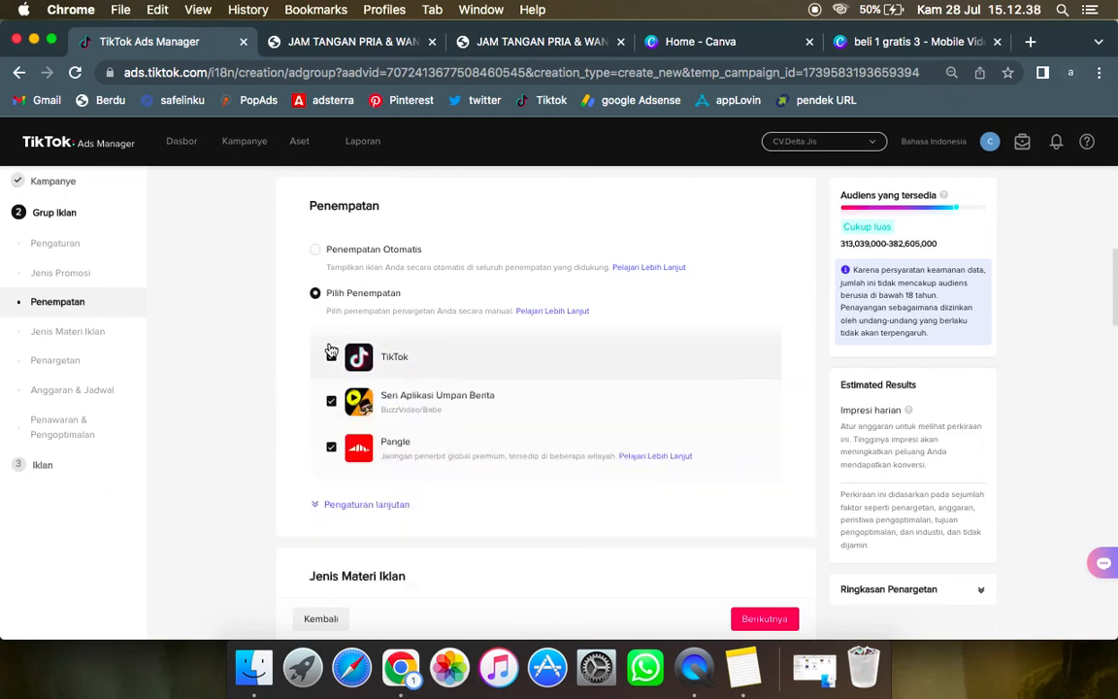
{"action": "left_click", "coordinate": [332, 402]}
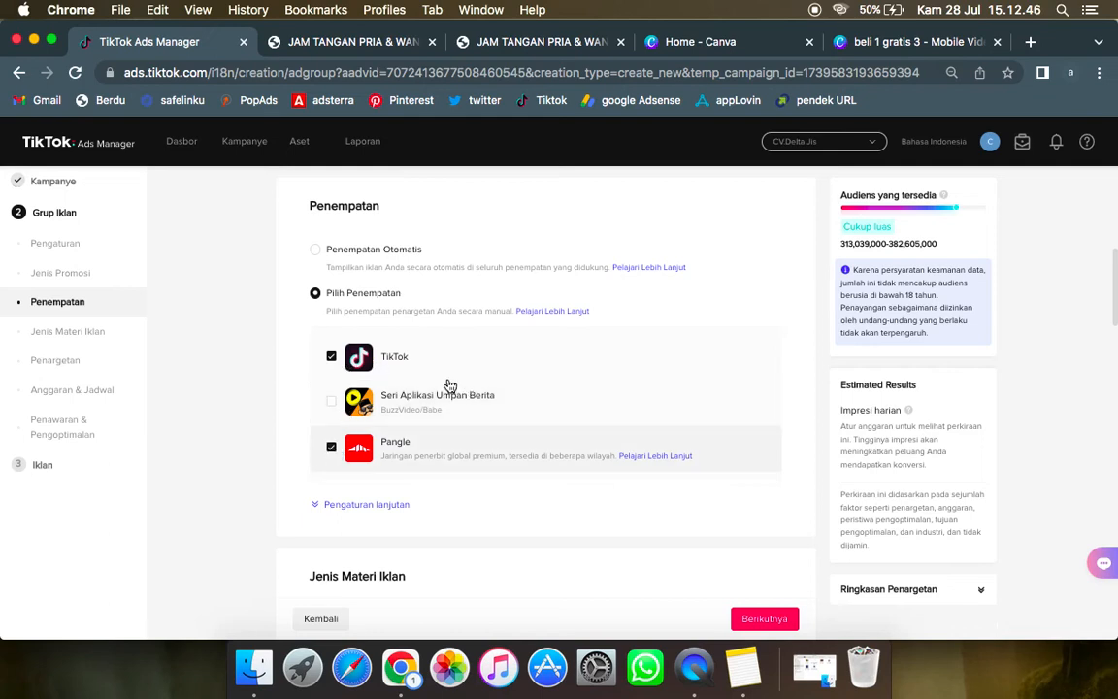
{"action": "scroll", "coordinate": [253, 416], "scroll_direction": "down", "scroll_amount": 3}
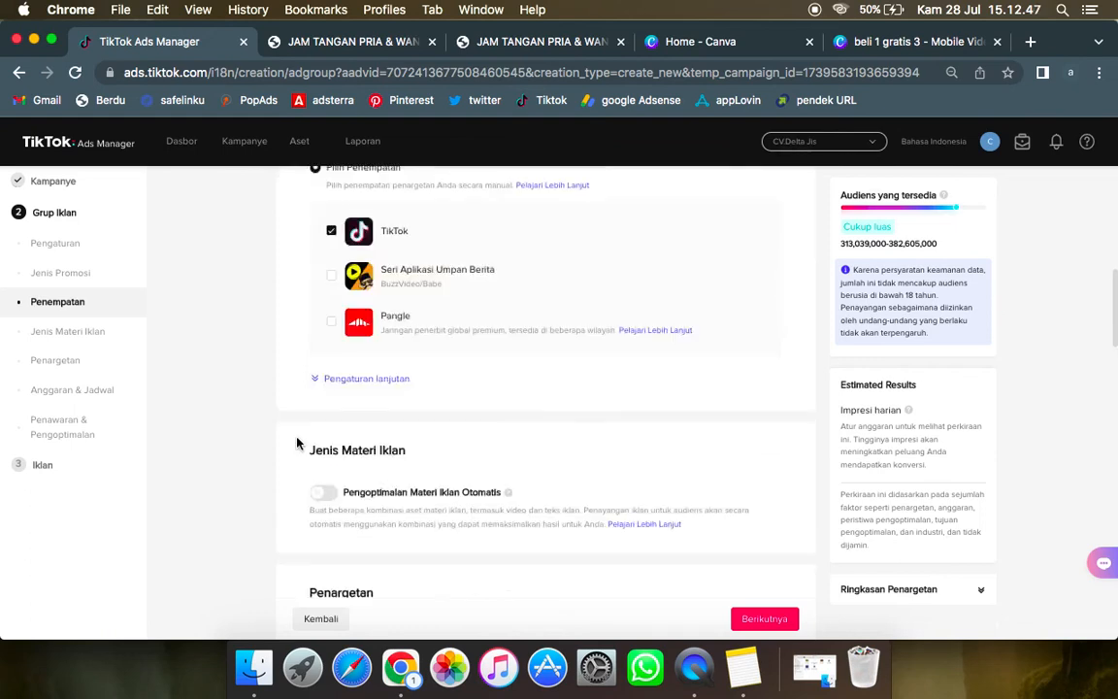
Step: Turn off user comments and video downloads in the advanced placement settings
{"action": "left_click", "coordinate": [315, 380]}
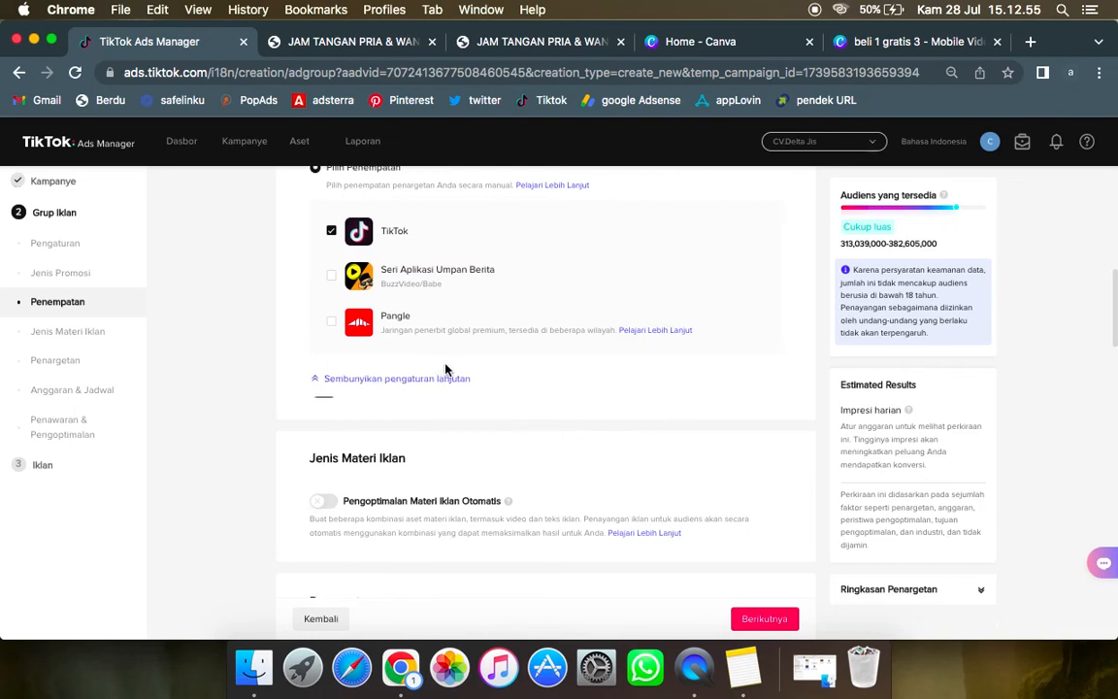
{"action": "scroll", "coordinate": [466, 363], "scroll_direction": "down", "scroll_amount": 2}
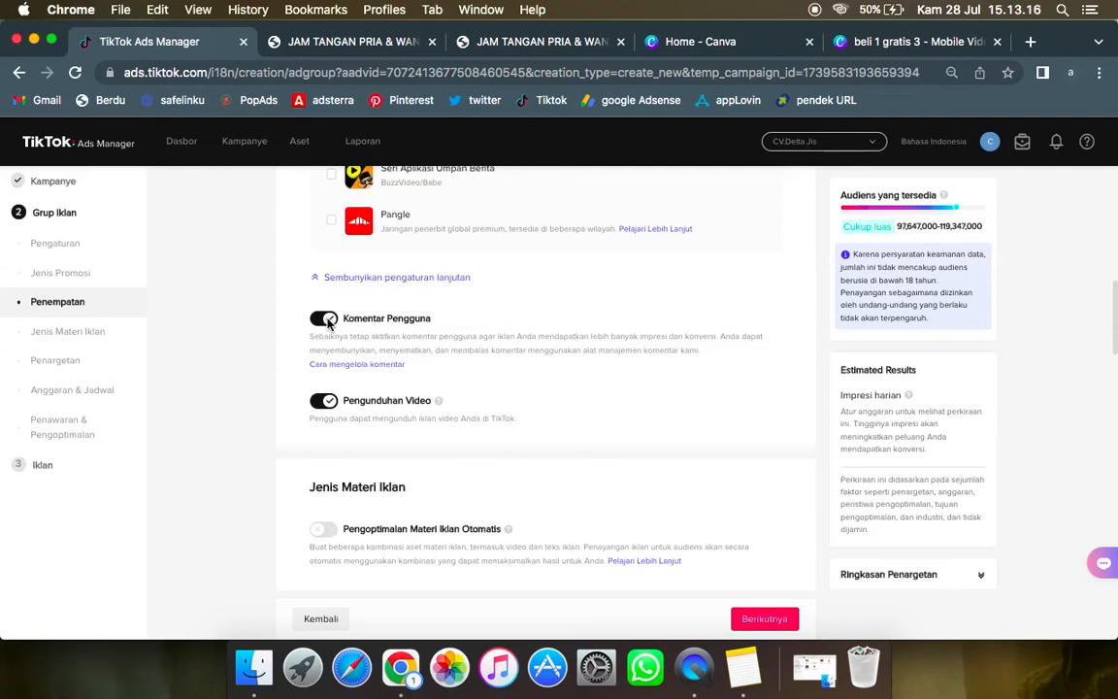
{"action": "left_click", "coordinate": [328, 319]}
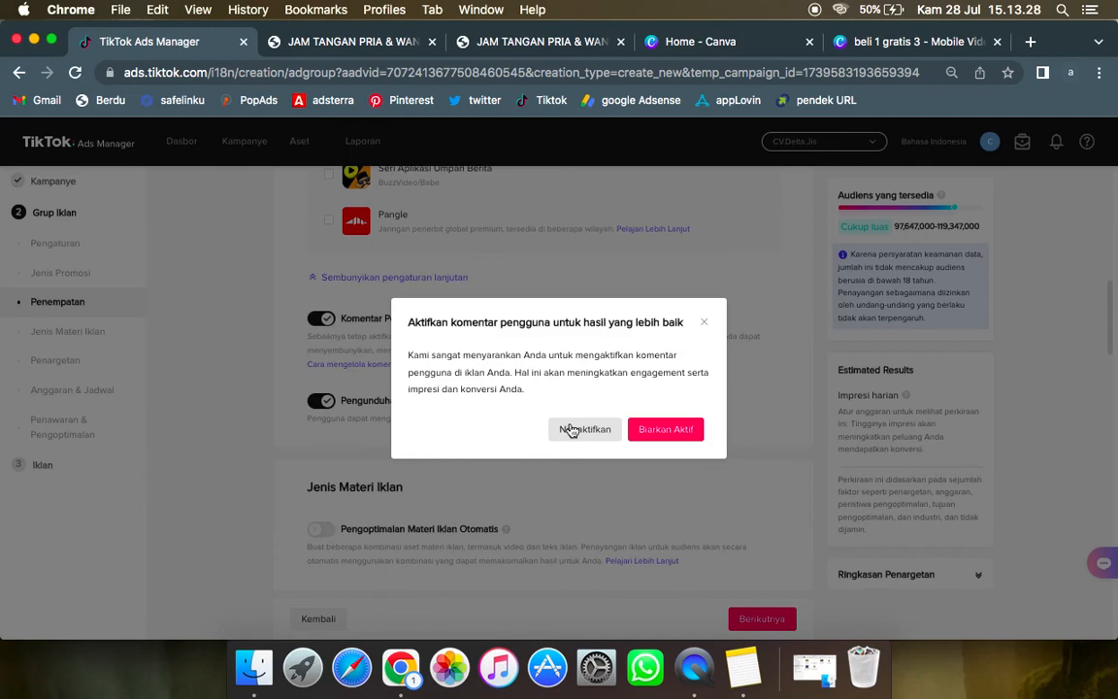
{"action": "left_click", "coordinate": [570, 429]}
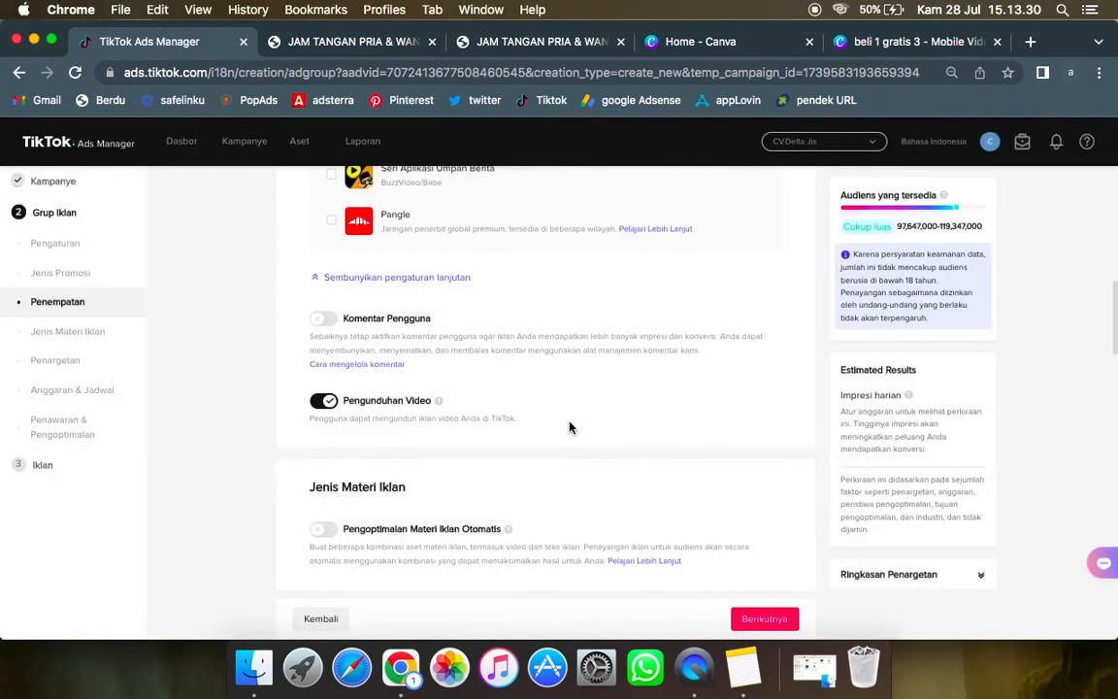
{"action": "left_click", "coordinate": [324, 401]}
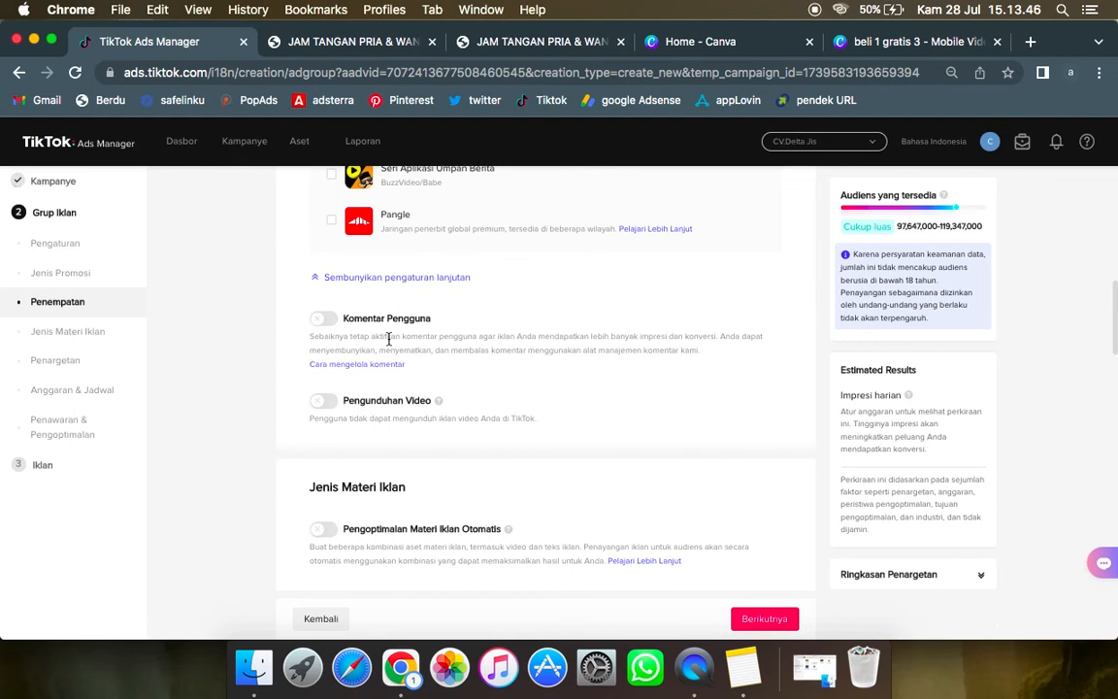
Step: Review the ad creative type and demographic targeting settings, including the available language, gender and age options
{"action": "scroll", "coordinate": [388, 339], "scroll_direction": "down", "scroll_amount": 3}
{"action": "scroll", "coordinate": [387, 344], "scroll_direction": "down", "scroll_amount": 1}
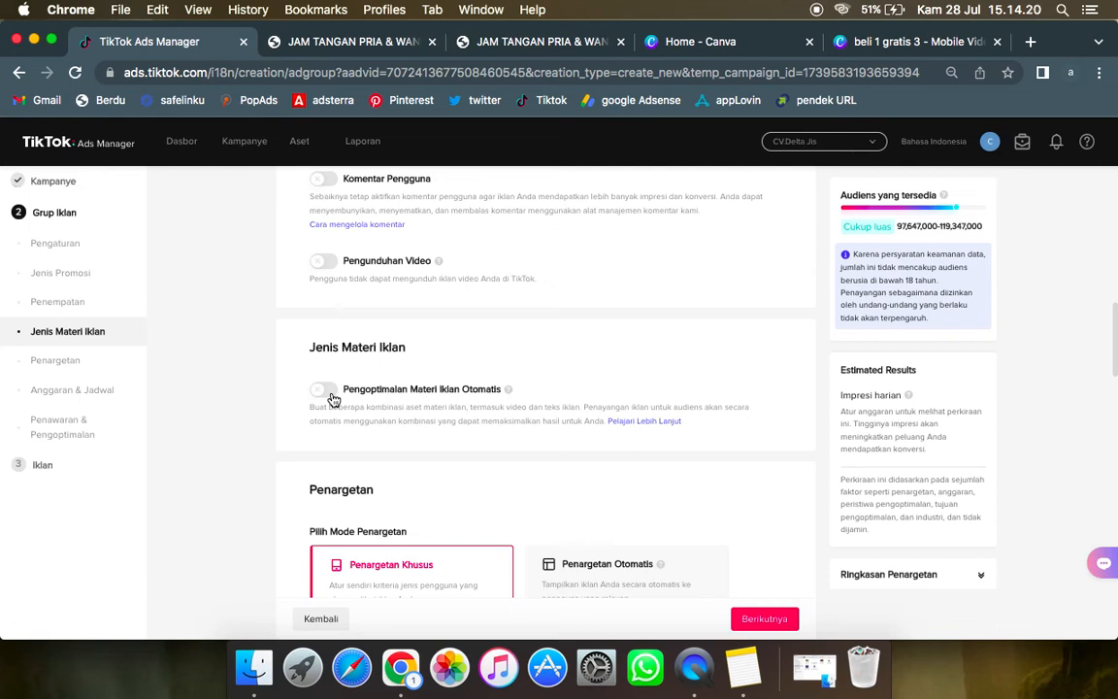
{"action": "scroll", "coordinate": [333, 400], "scroll_direction": "down", "scroll_amount": 3}
{"action": "scroll", "coordinate": [333, 400], "scroll_direction": "down", "scroll_amount": 3}
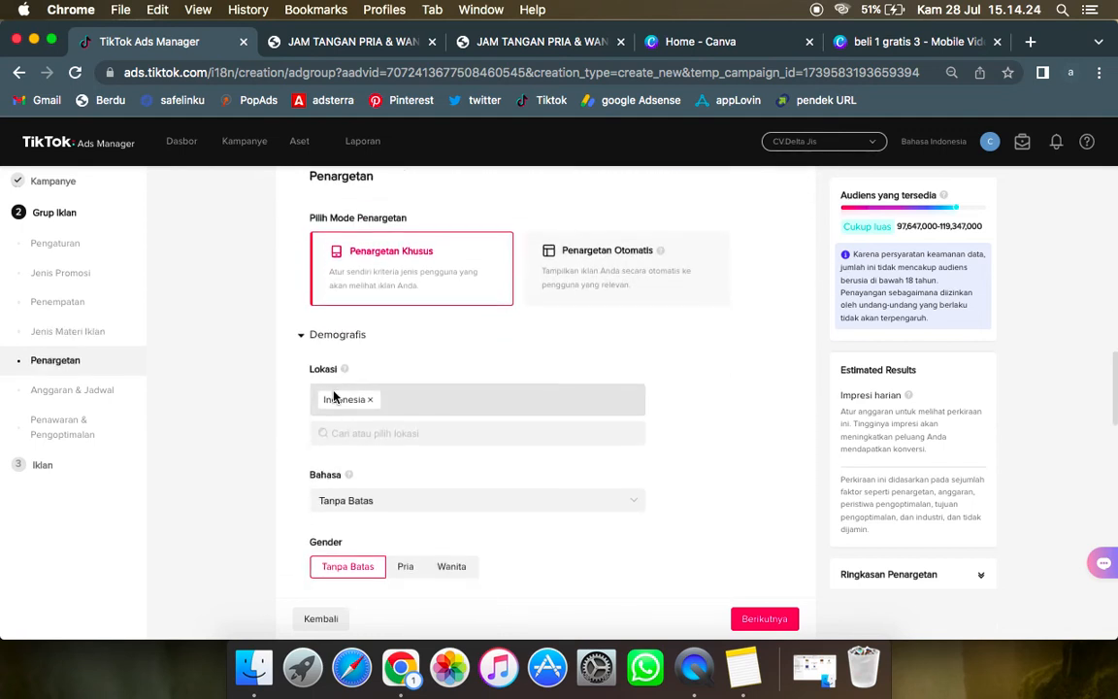
{"action": "scroll", "coordinate": [417, 403], "scroll_direction": "down", "scroll_amount": 2}
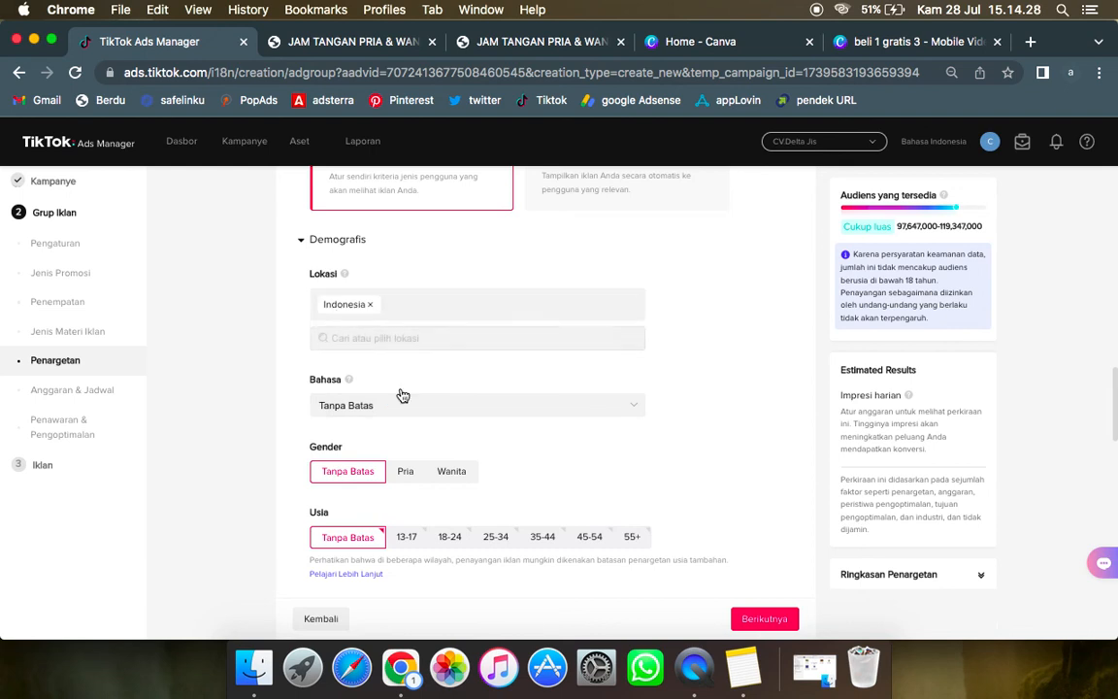
{"action": "scroll", "coordinate": [401, 399], "scroll_direction": "down", "scroll_amount": 1}
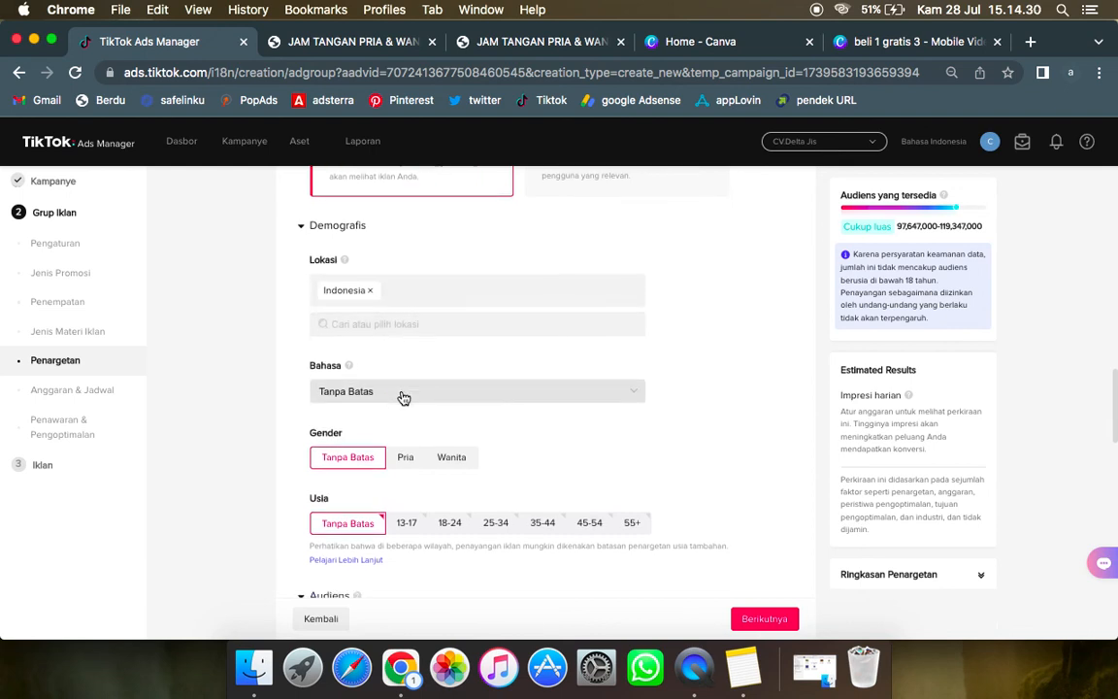
{"action": "scroll", "coordinate": [403, 400], "scroll_direction": "down", "scroll_amount": 1}
{"action": "scroll", "coordinate": [404, 397], "scroll_direction": "down", "scroll_amount": 2}
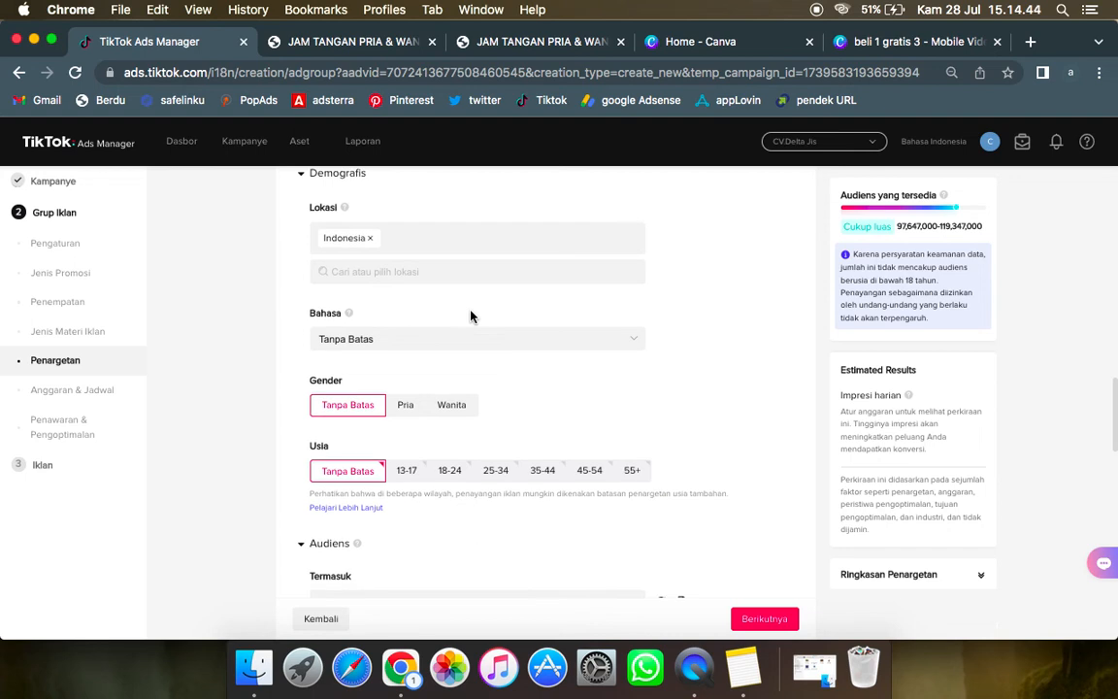
{"action": "scroll", "coordinate": [469, 318], "scroll_direction": "down", "scroll_amount": 1}
{"action": "left_click", "coordinate": [405, 317]}
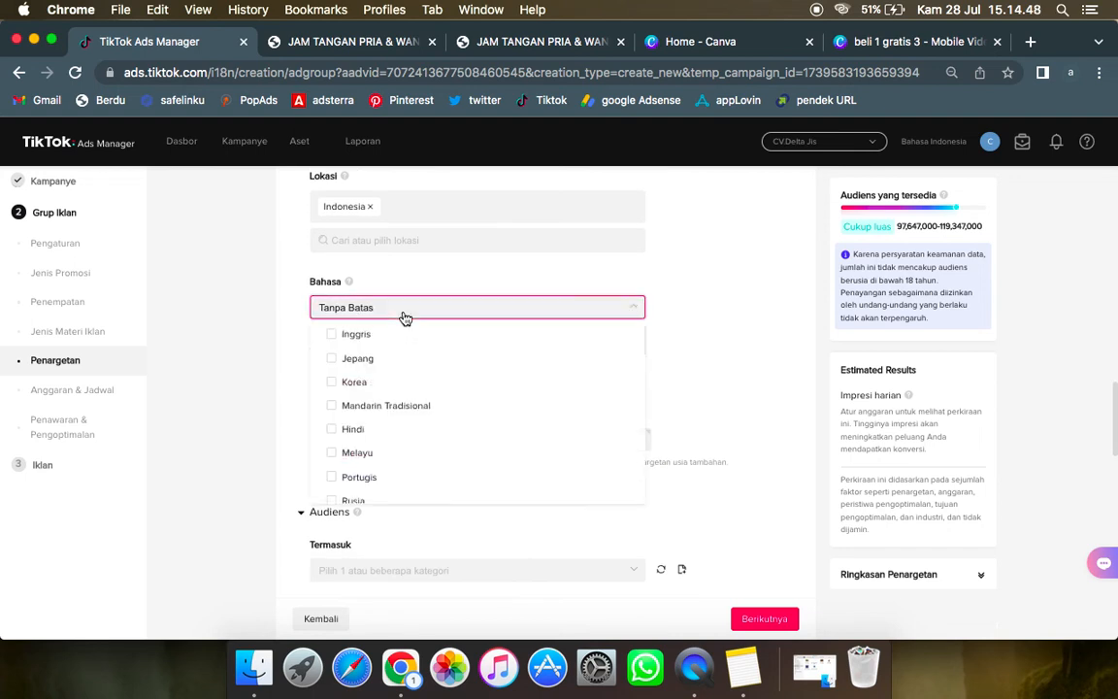
{"action": "left_click", "coordinate": [731, 332]}
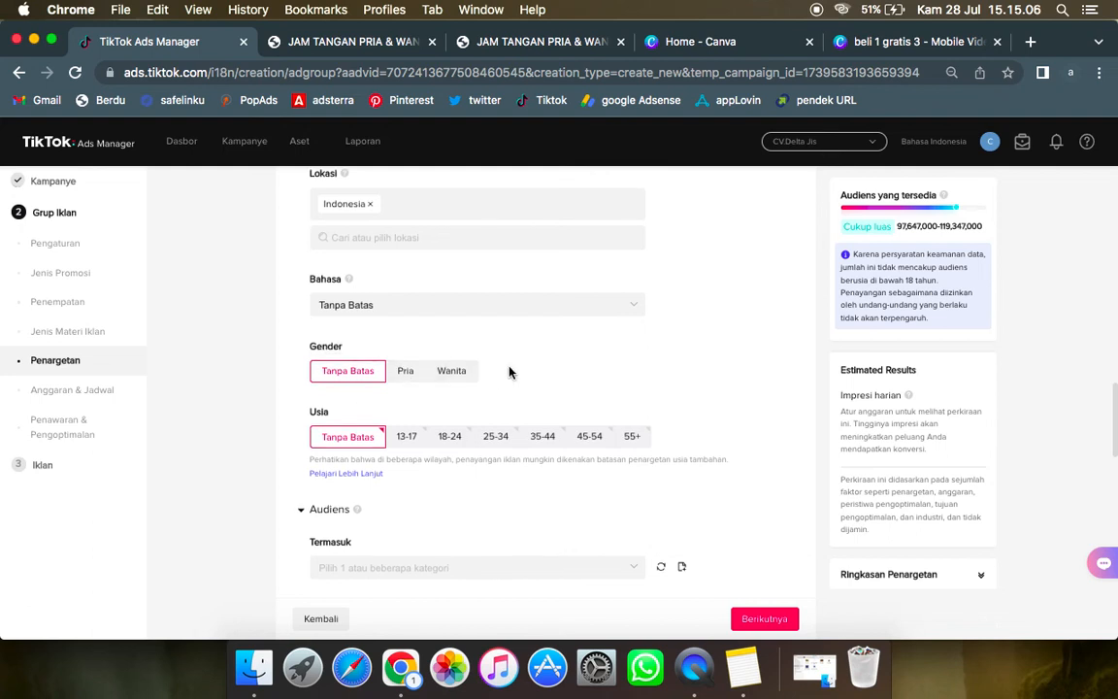
{"action": "scroll", "coordinate": [511, 373], "scroll_direction": "down", "scroll_amount": 1}
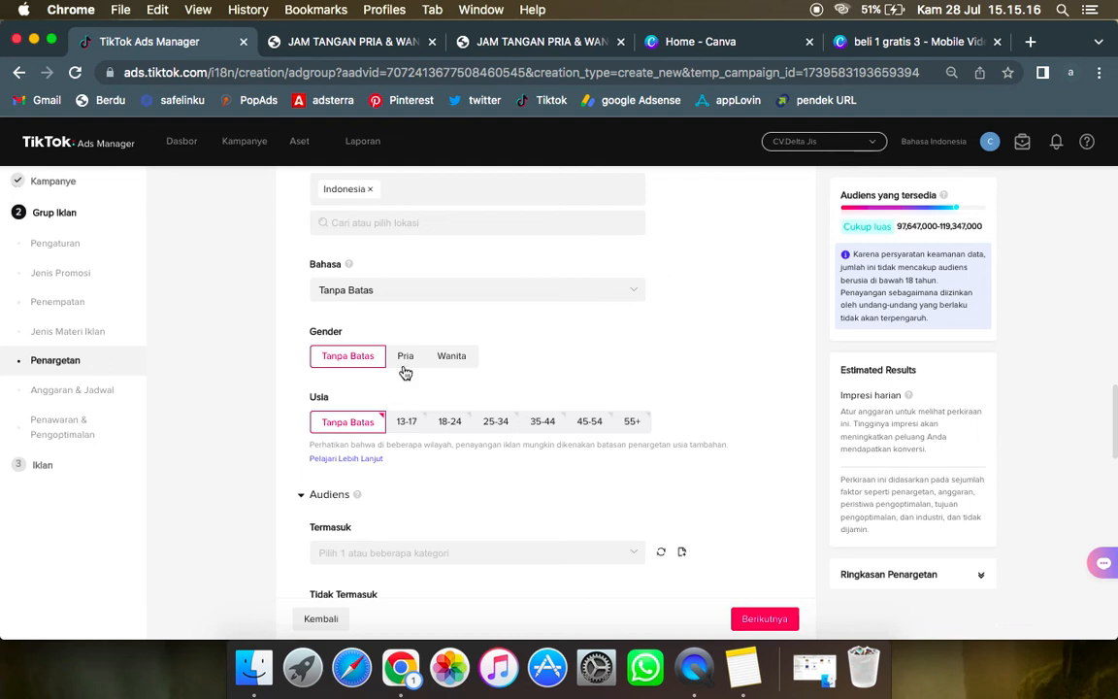
Step: Limit the ad group's target age to the 13-17, 18-24, 25-34 and 35-44 groups
{"action": "scroll", "coordinate": [486, 336], "scroll_direction": "down", "scroll_amount": 2}
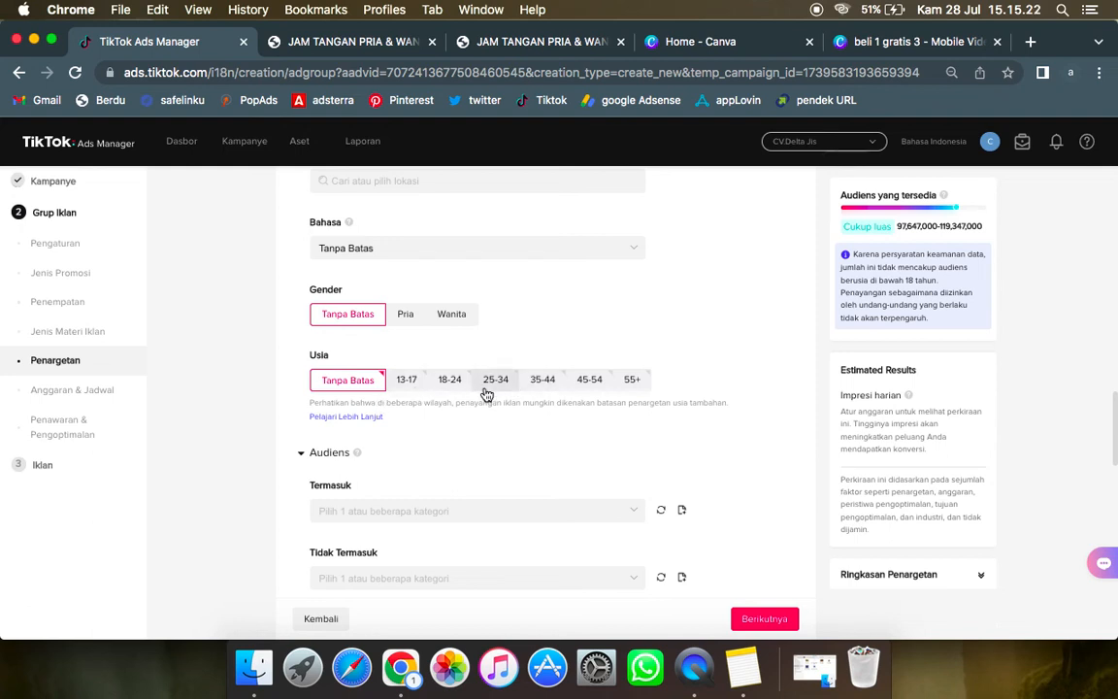
{"action": "left_click", "coordinate": [408, 391]}
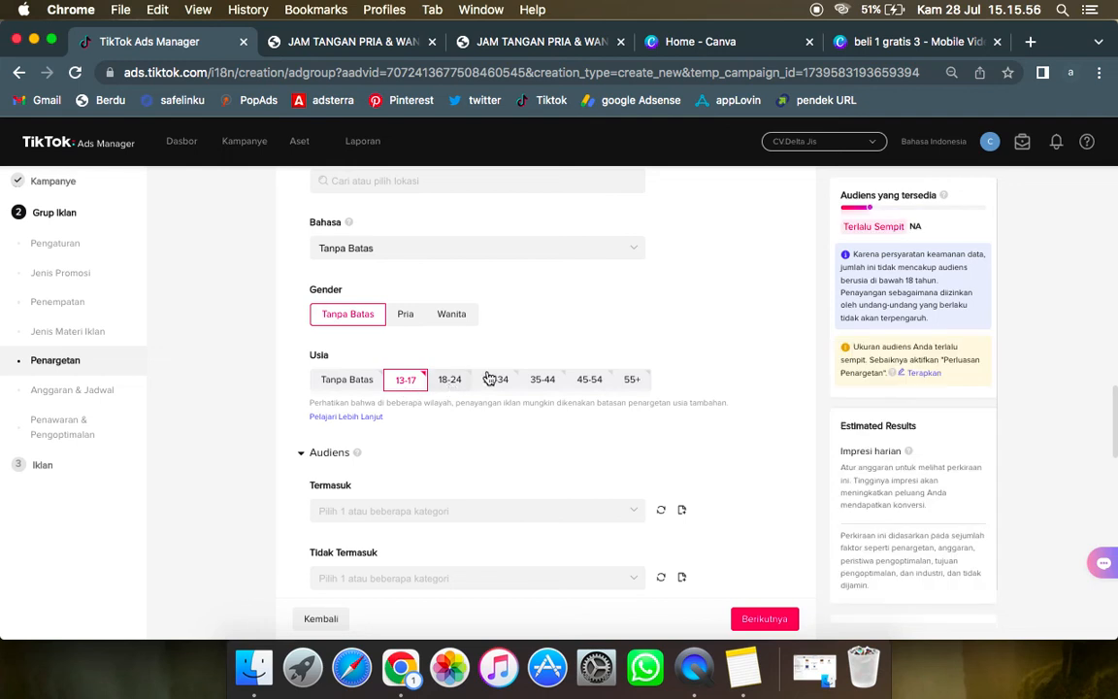
{"action": "left_click", "coordinate": [550, 388]}
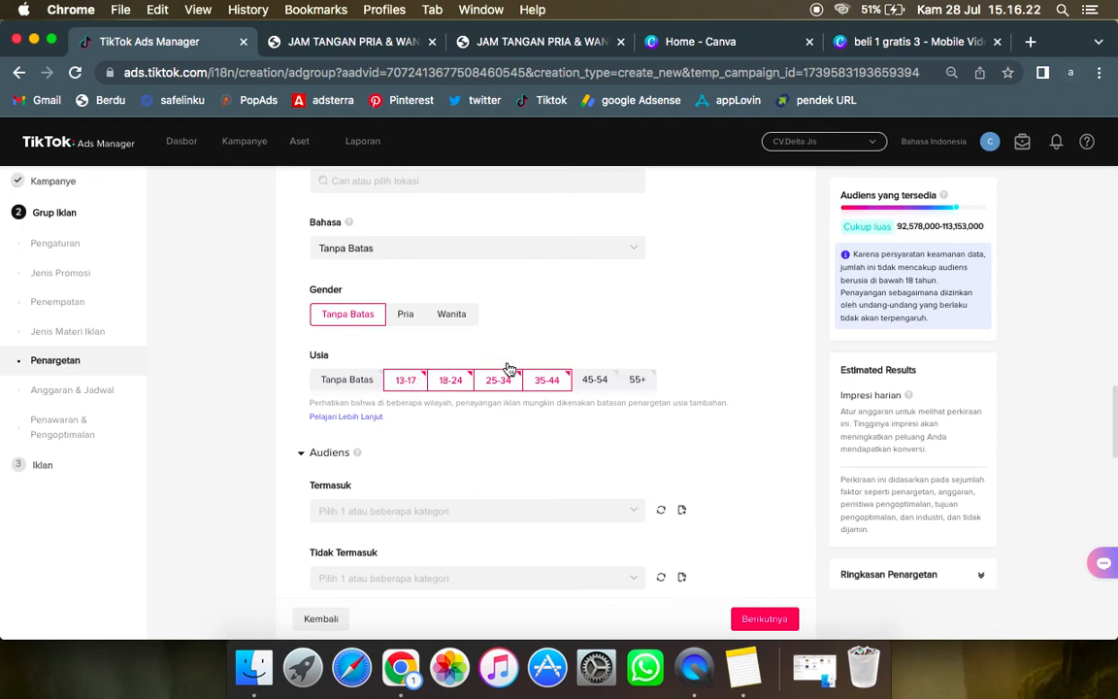
Step: Review the audience inclusion and exclusion settings and the Minat & Perilaku targeting options
{"action": "scroll", "coordinate": [489, 439], "scroll_direction": "down", "scroll_amount": 1}
{"action": "scroll", "coordinate": [489, 439], "scroll_direction": "down", "scroll_amount": 3}
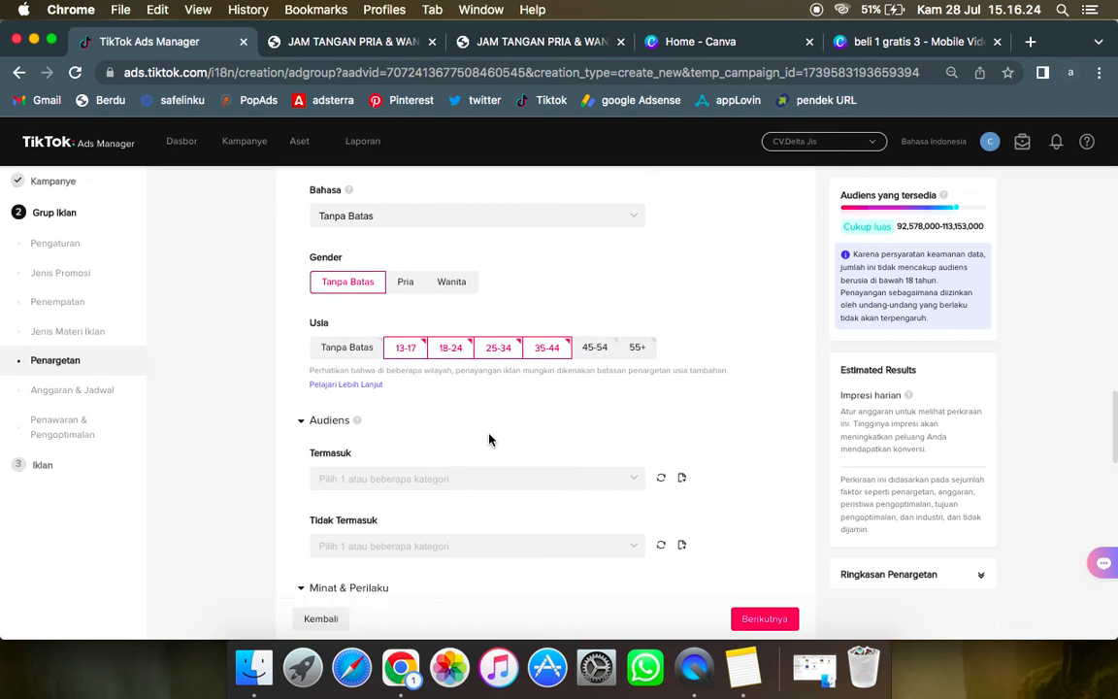
{"action": "scroll", "coordinate": [489, 439], "scroll_direction": "down", "scroll_amount": 2}
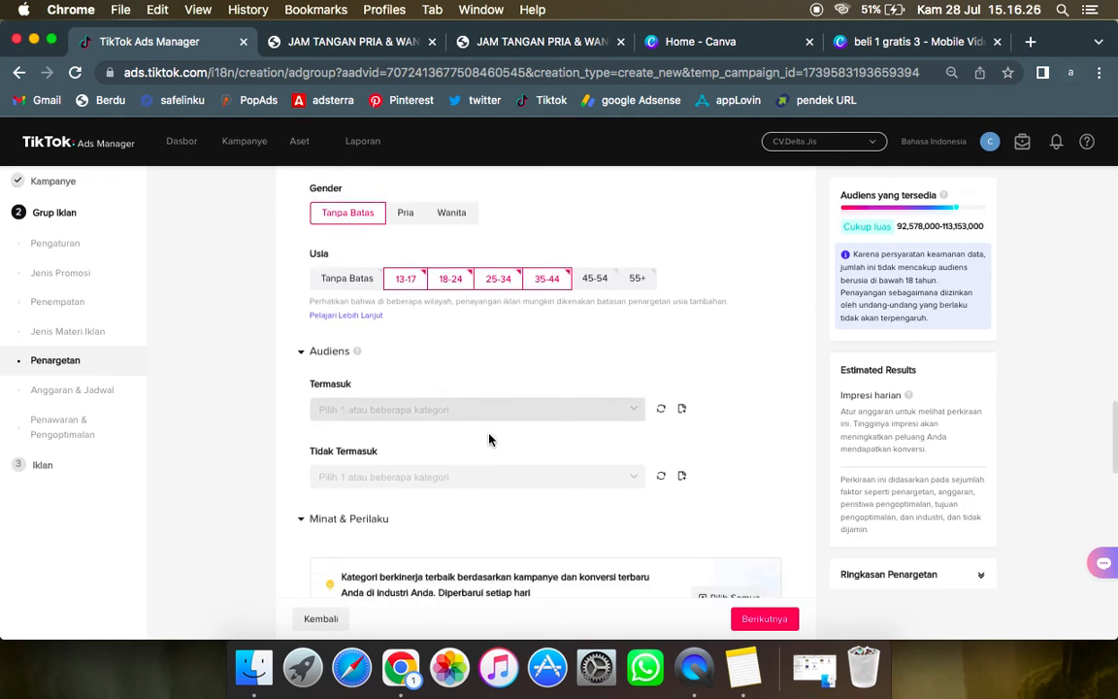
{"action": "scroll", "coordinate": [454, 381], "scroll_direction": "down", "scroll_amount": 3}
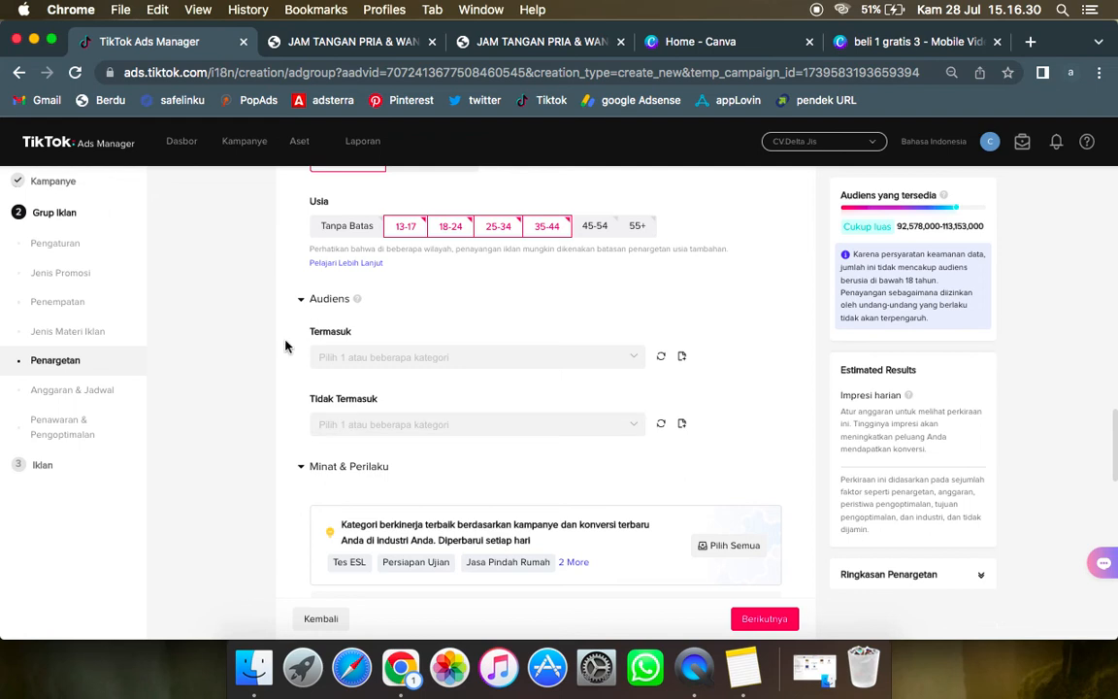
{"action": "scroll", "coordinate": [432, 306], "scroll_direction": "down", "scroll_amount": 1}
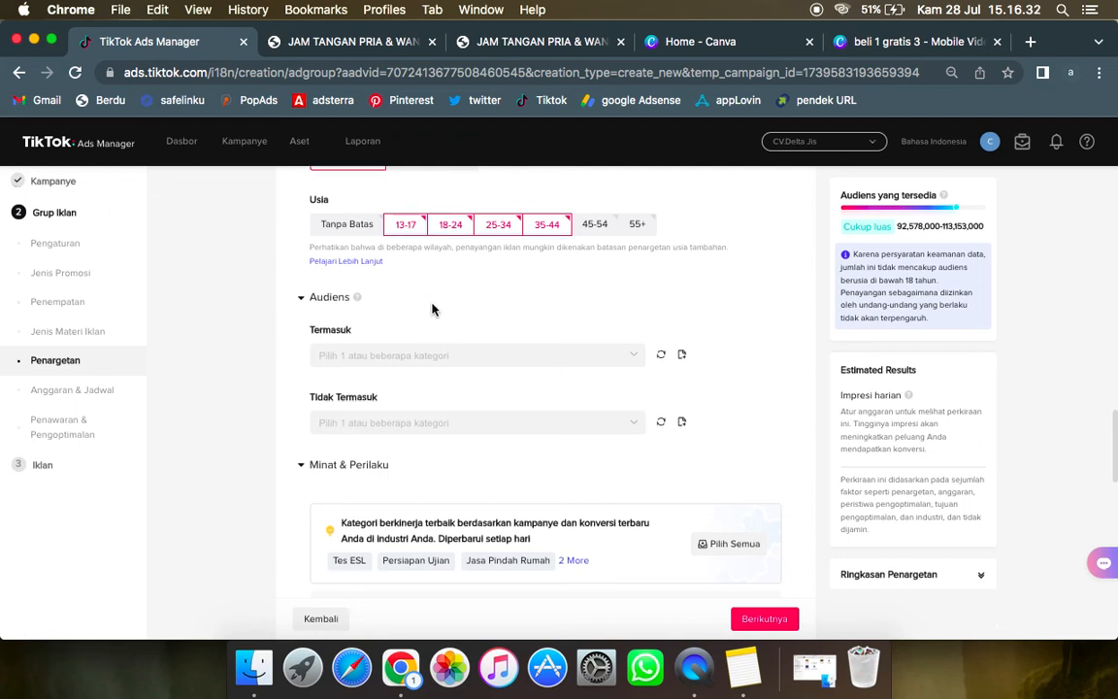
{"action": "scroll", "coordinate": [444, 299], "scroll_direction": "down", "scroll_amount": 1}
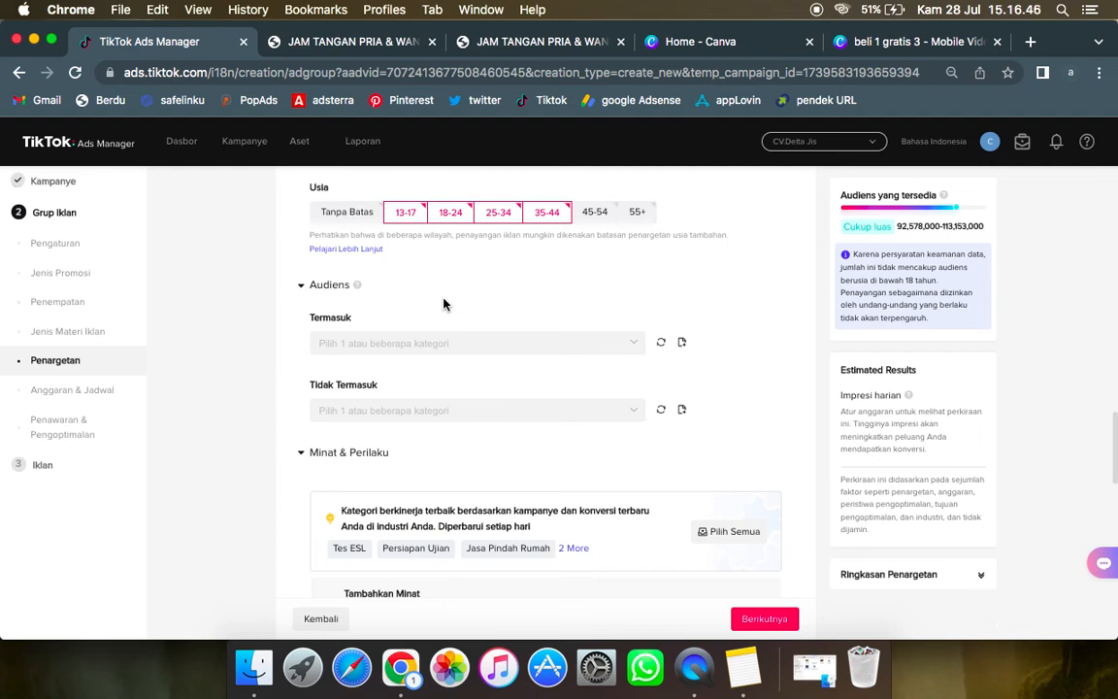
{"action": "scroll", "coordinate": [444, 305], "scroll_direction": "down", "scroll_amount": 3}
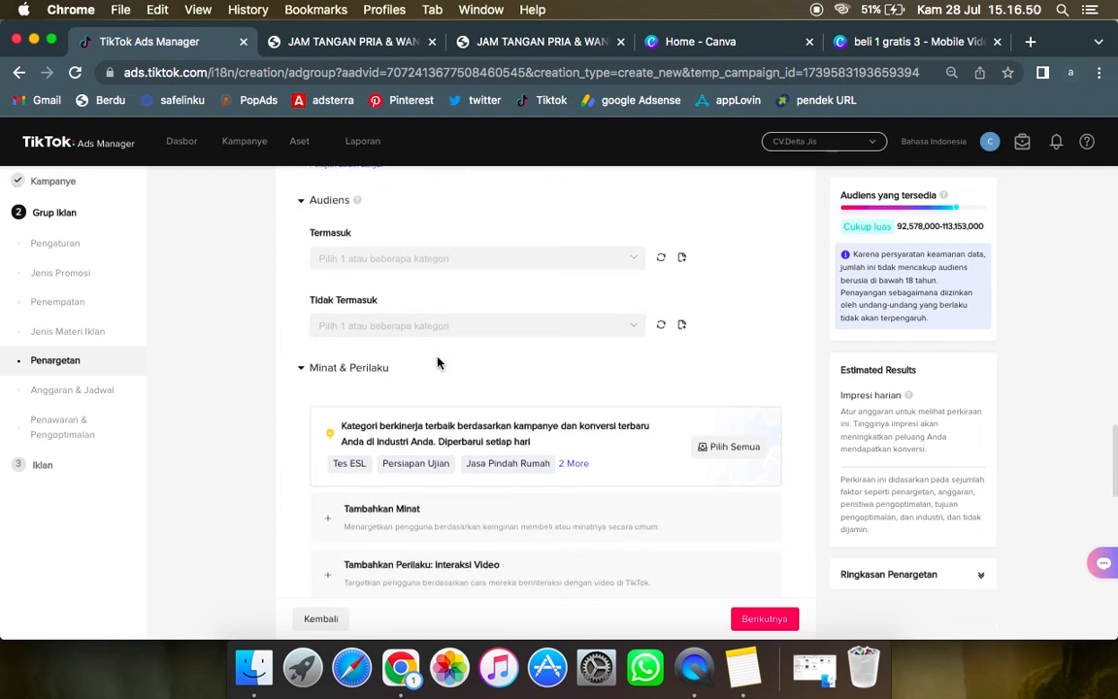
{"action": "scroll", "coordinate": [438, 362], "scroll_direction": "down", "scroll_amount": 2}
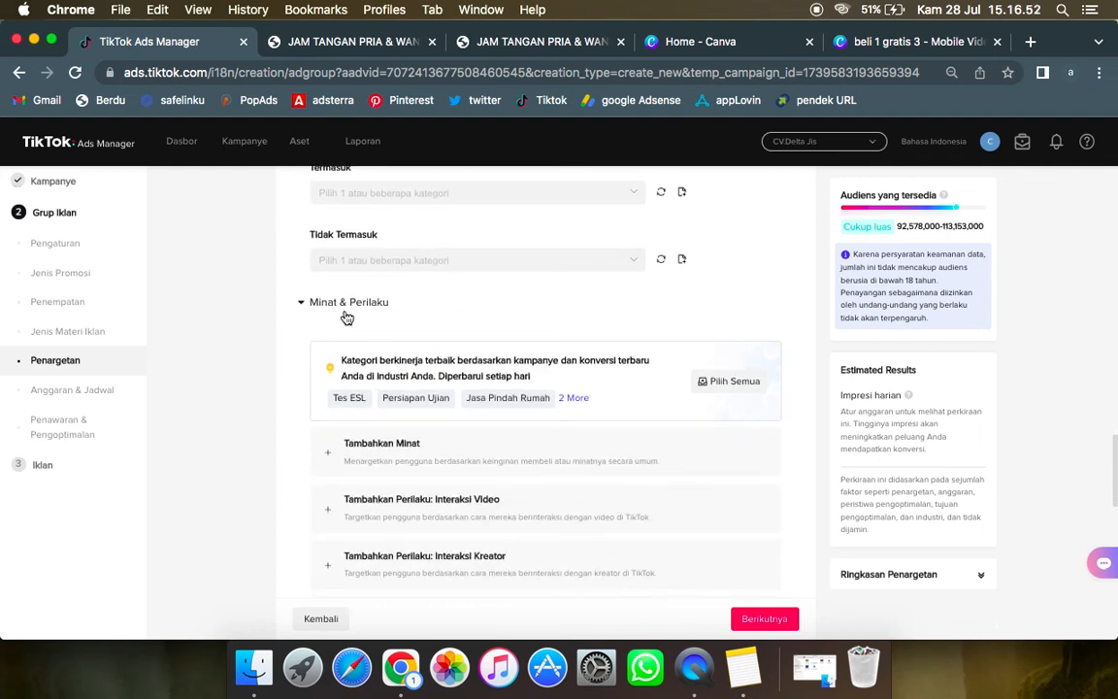
{"action": "scroll", "coordinate": [352, 318], "scroll_direction": "down", "scroll_amount": 1}
{"action": "scroll", "coordinate": [351, 318], "scroll_direction": "down", "scroll_amount": 1}
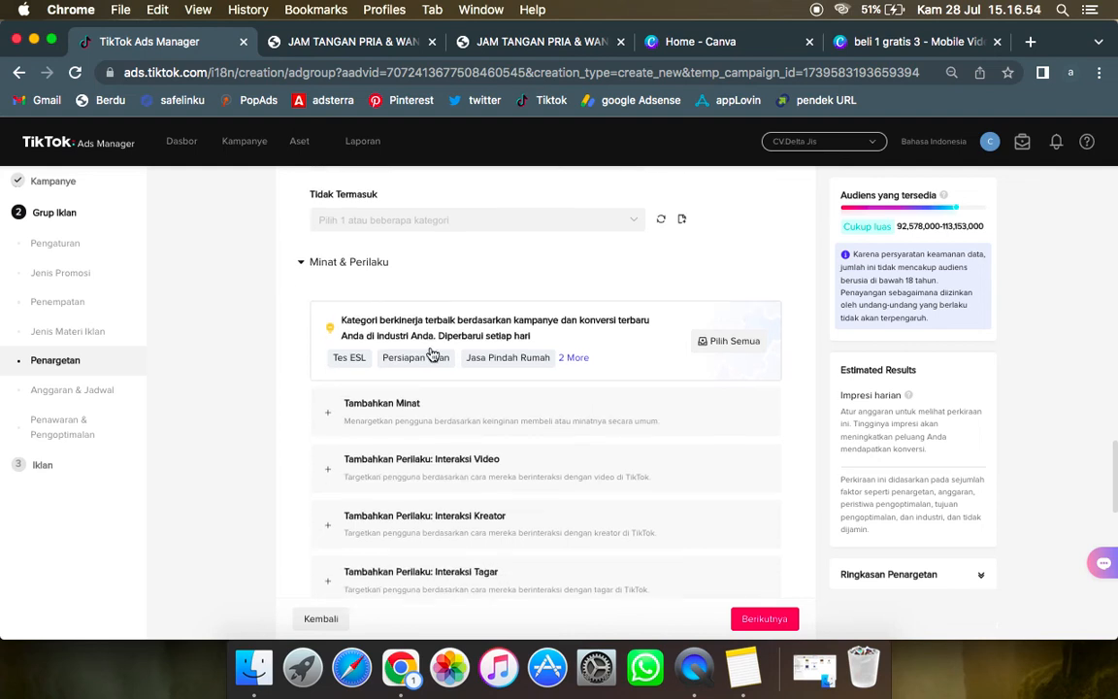
Step: Look through the interest categories offered under Tambahkan Minat and leave interest targeting empty
{"action": "left_click", "coordinate": [449, 423]}
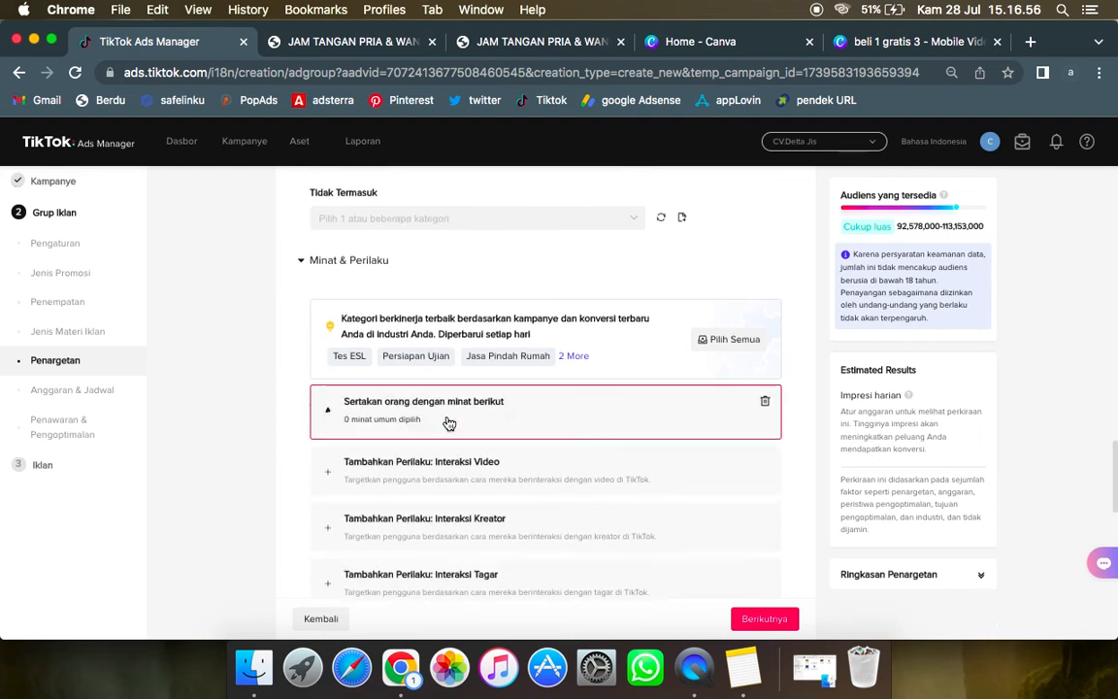
{"action": "scroll", "coordinate": [454, 381], "scroll_direction": "down", "scroll_amount": 1}
{"action": "scroll", "coordinate": [454, 381], "scroll_direction": "down", "scroll_amount": 2}
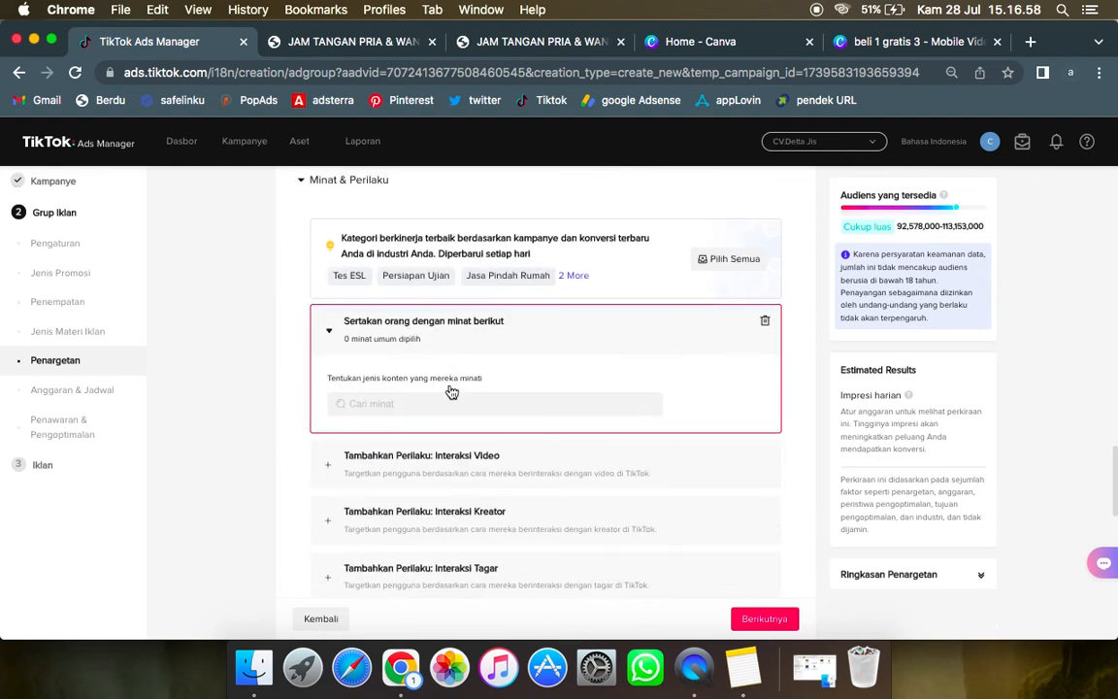
{"action": "left_click", "coordinate": [437, 404]}
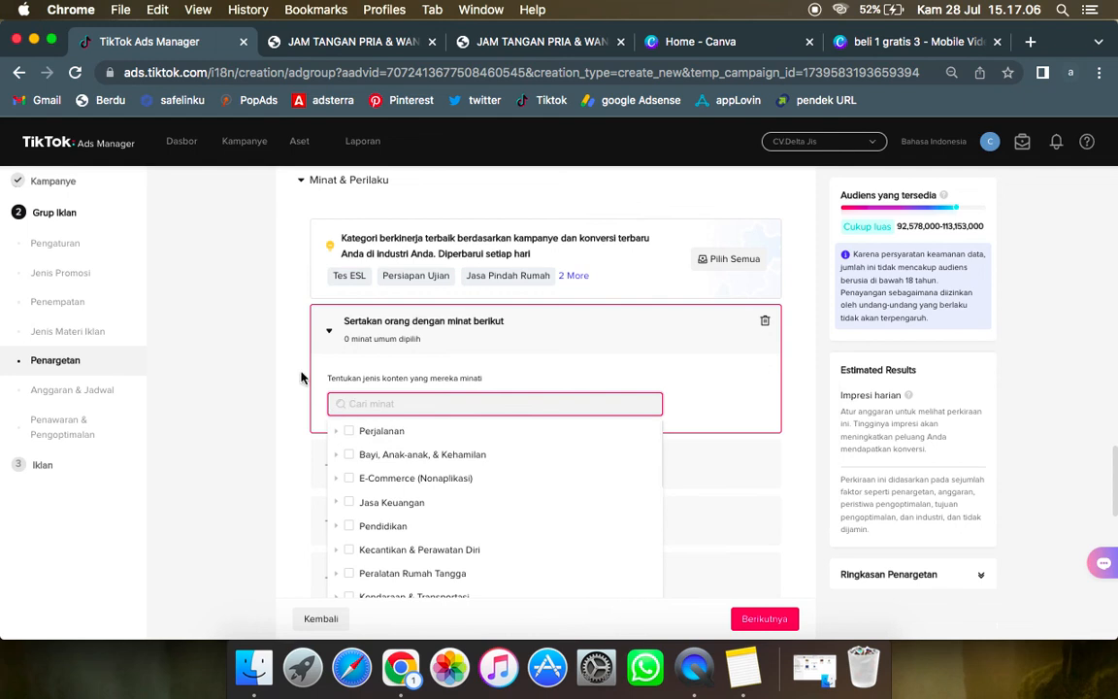
{"action": "left_click", "coordinate": [332, 357]}
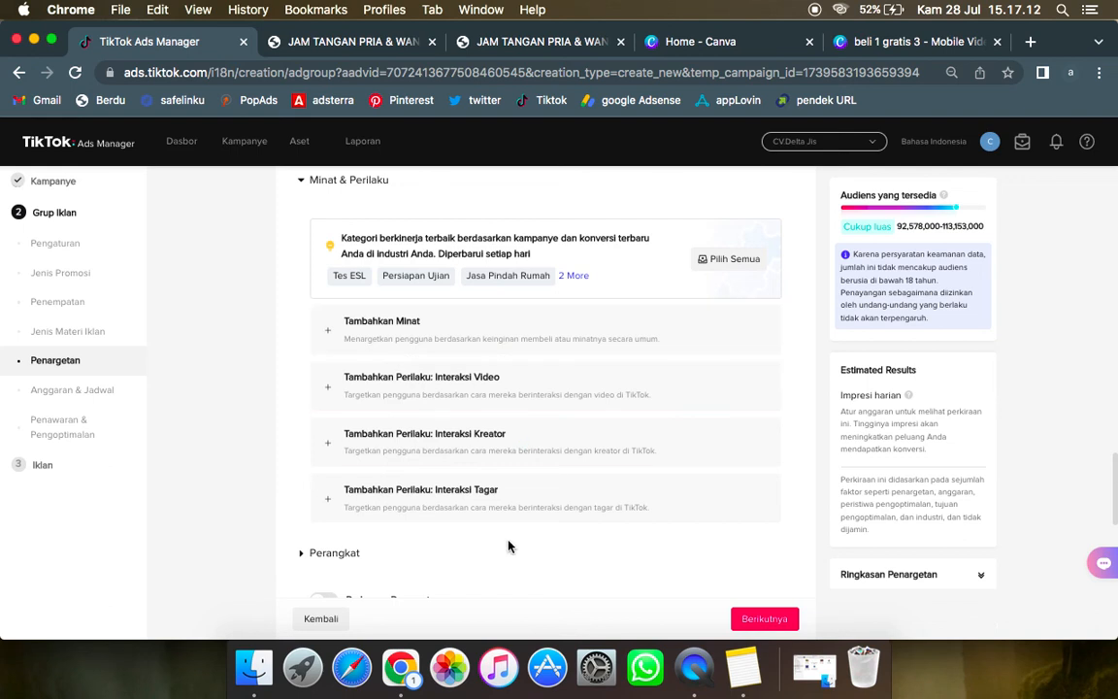
Step: Examine the Perangkat targeting options, including operating system, OS version, device model, connection type, carrier and device price
{"action": "scroll", "coordinate": [508, 545], "scroll_direction": "down", "scroll_amount": 1}
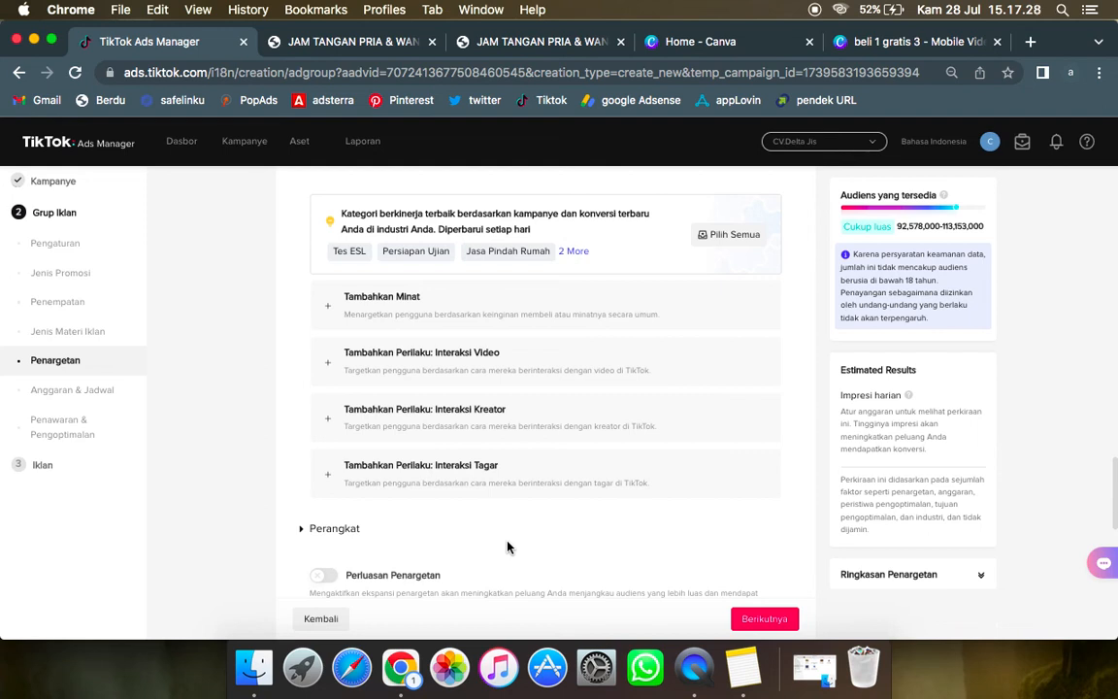
{"action": "scroll", "coordinate": [494, 543], "scroll_direction": "down", "scroll_amount": 5}
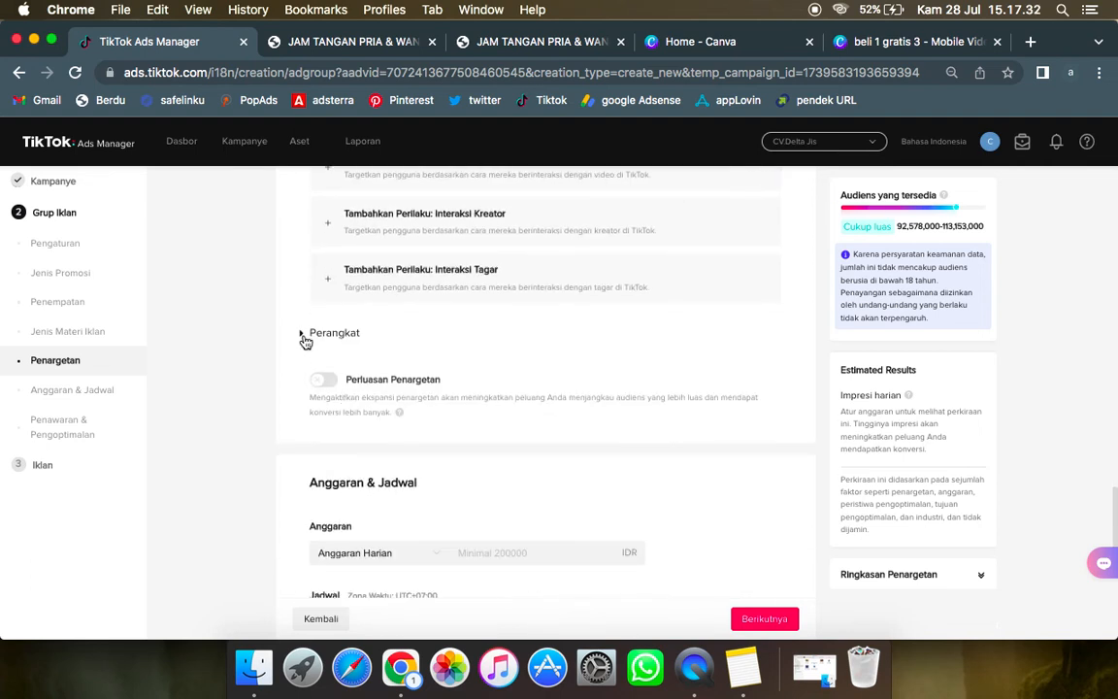
{"action": "left_click", "coordinate": [303, 334]}
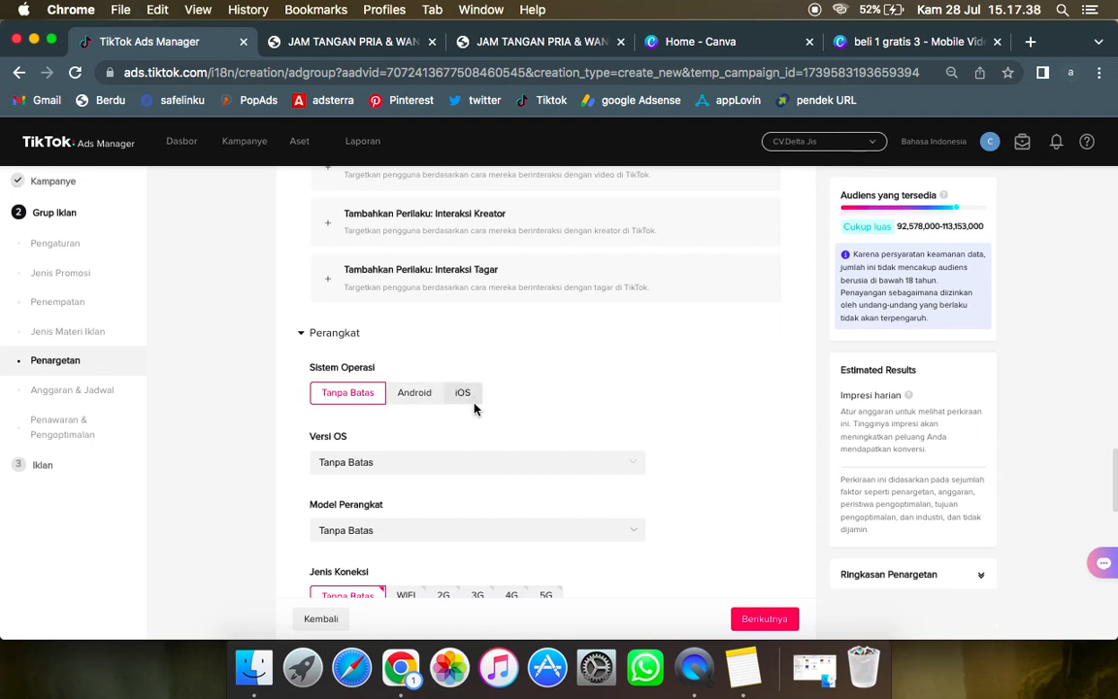
{"action": "left_click", "coordinate": [451, 473]}
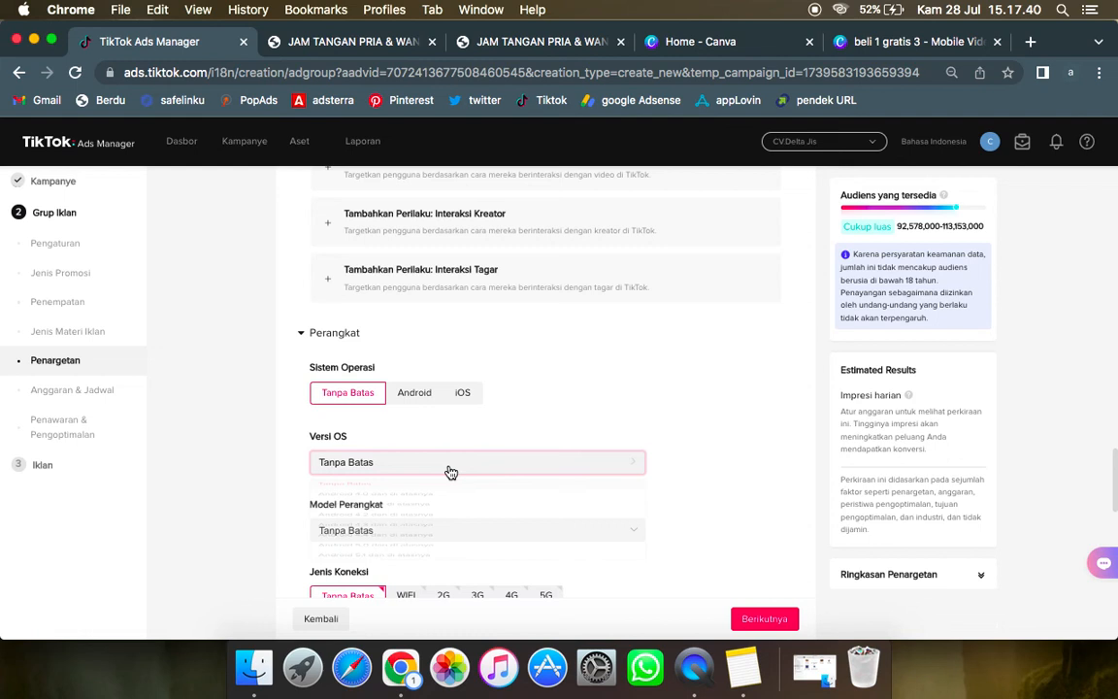
{"action": "left_click", "coordinate": [570, 395]}
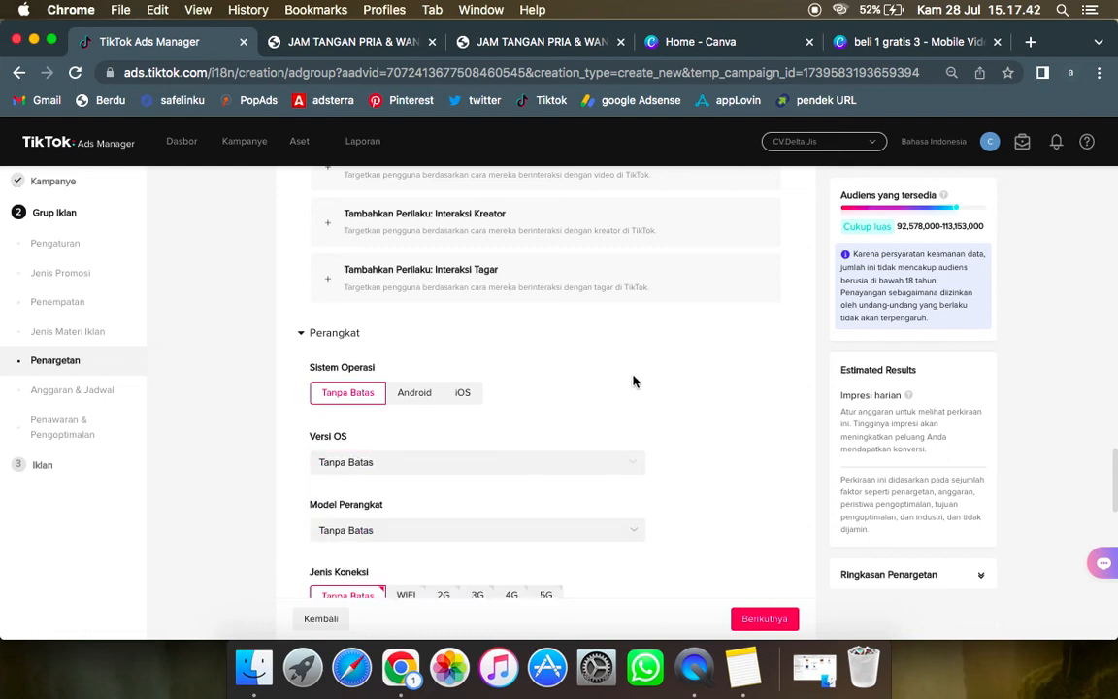
{"action": "scroll", "coordinate": [570, 394], "scroll_direction": "down", "scroll_amount": 3}
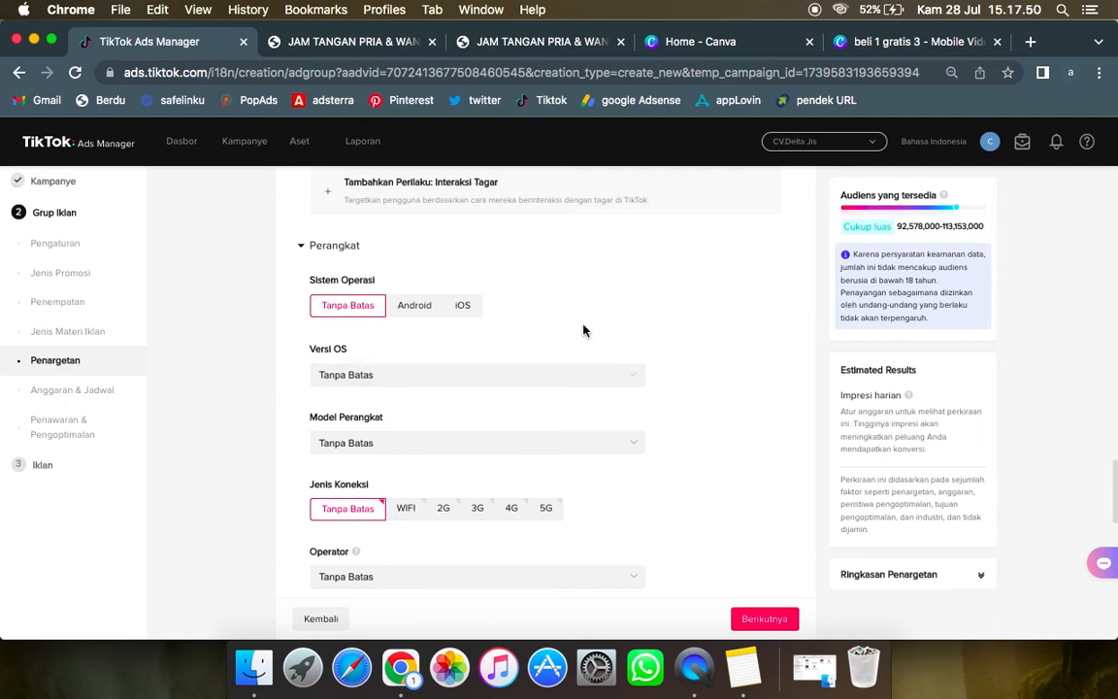
{"action": "scroll", "coordinate": [583, 333], "scroll_direction": "down", "scroll_amount": 3}
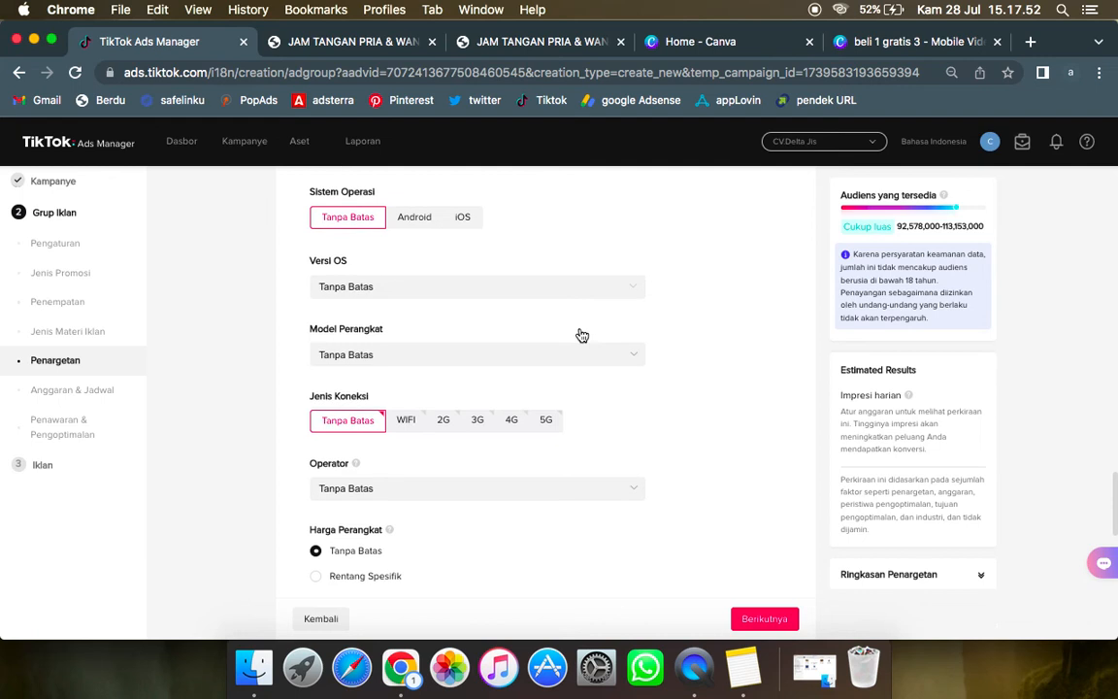
{"action": "scroll", "coordinate": [583, 335], "scroll_direction": "down", "scroll_amount": 1}
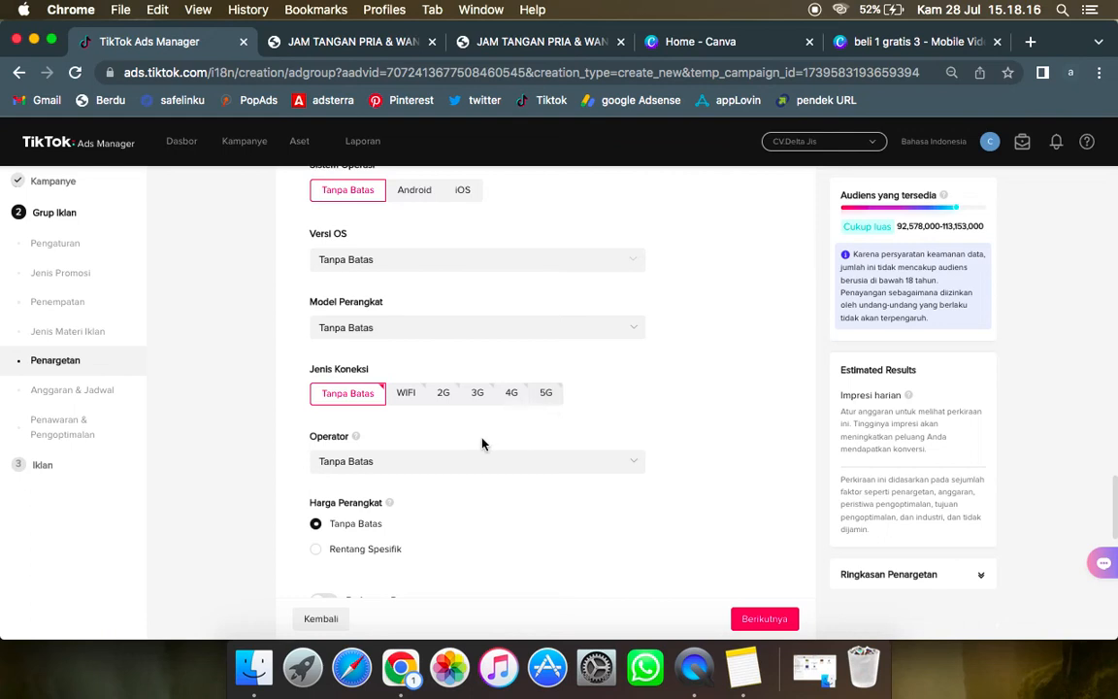
{"action": "scroll", "coordinate": [483, 443], "scroll_direction": "down", "scroll_amount": 2}
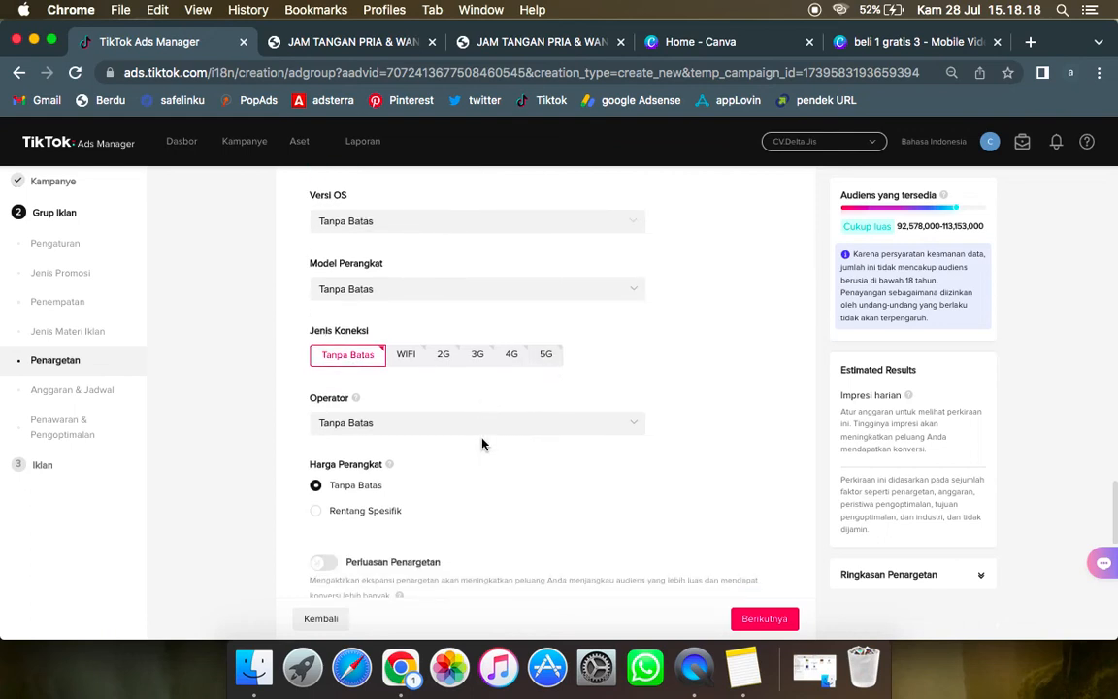
{"action": "scroll", "coordinate": [482, 442], "scroll_direction": "down", "scroll_amount": 2}
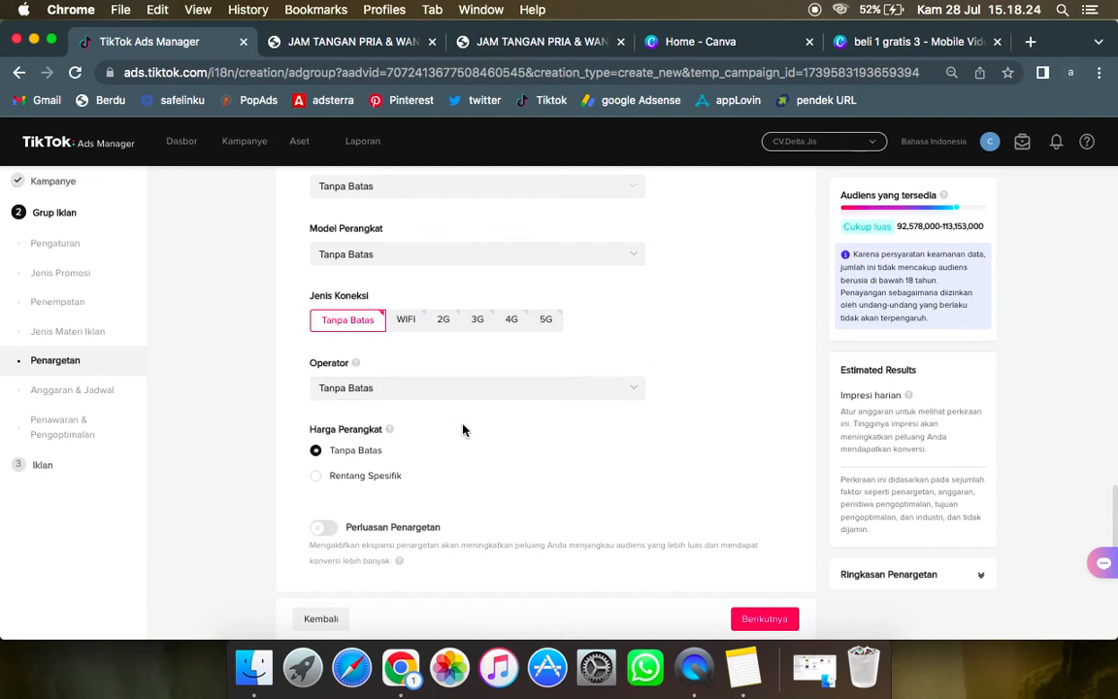
{"action": "scroll", "coordinate": [463, 430], "scroll_direction": "down", "scroll_amount": 1}
{"action": "scroll", "coordinate": [446, 437], "scroll_direction": "down", "scroll_amount": 2}
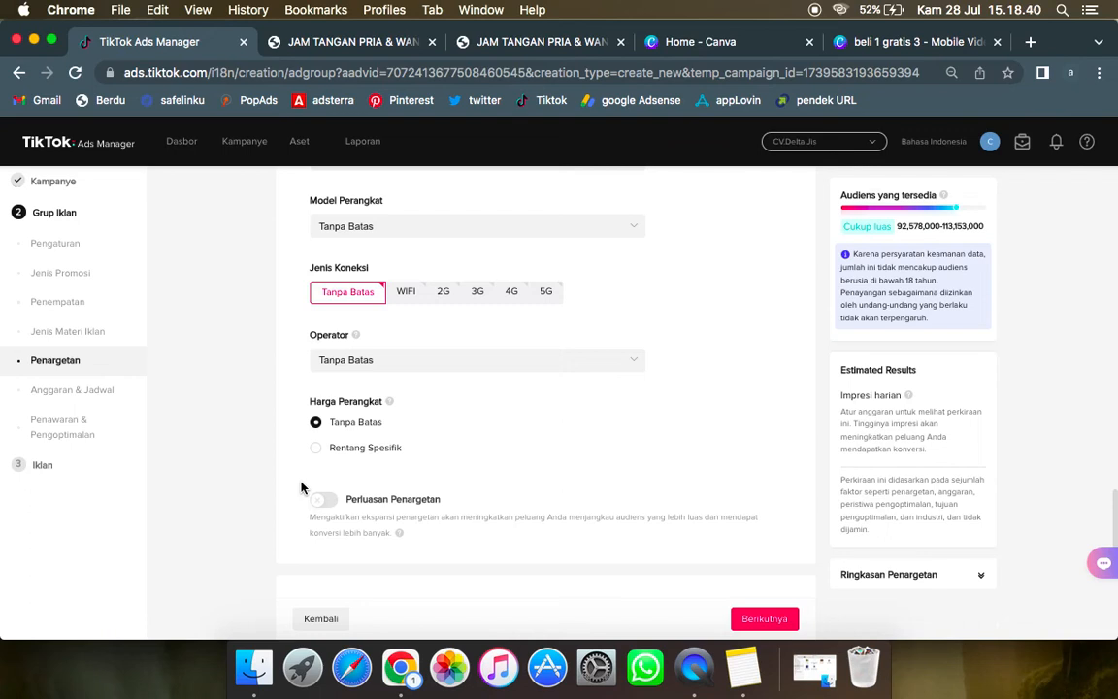
Step: Turn on Perluasan Penargetan and allow it to expand the Usia criterion
{"action": "scroll", "coordinate": [474, 452], "scroll_direction": "down", "scroll_amount": 1}
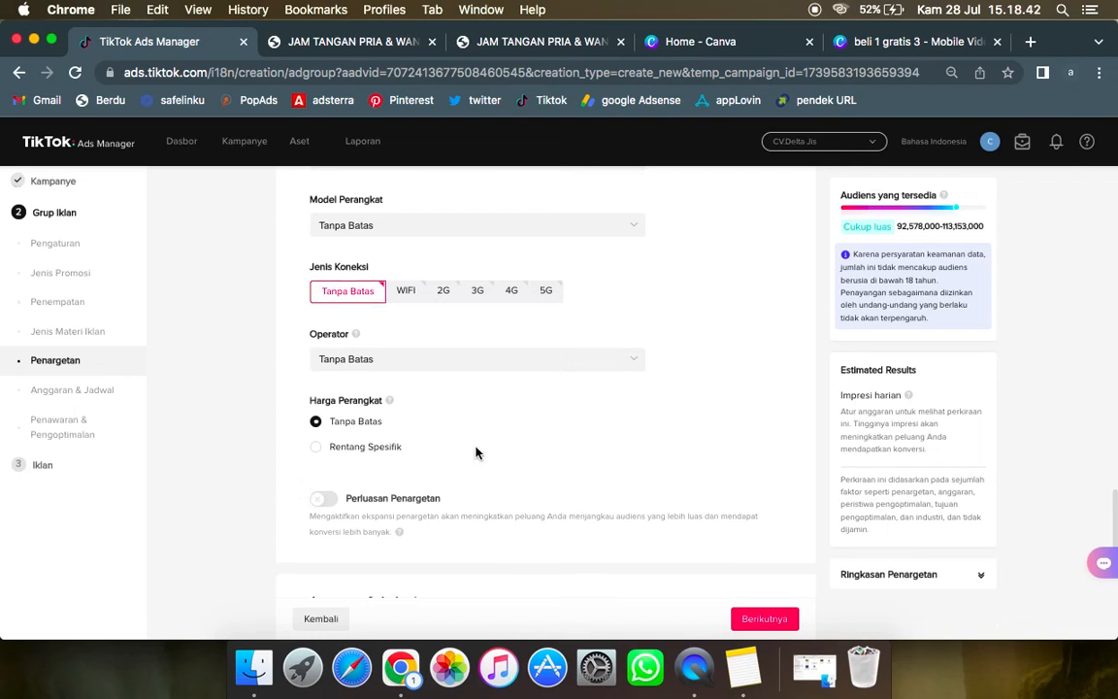
{"action": "scroll", "coordinate": [475, 451], "scroll_direction": "down", "scroll_amount": 3}
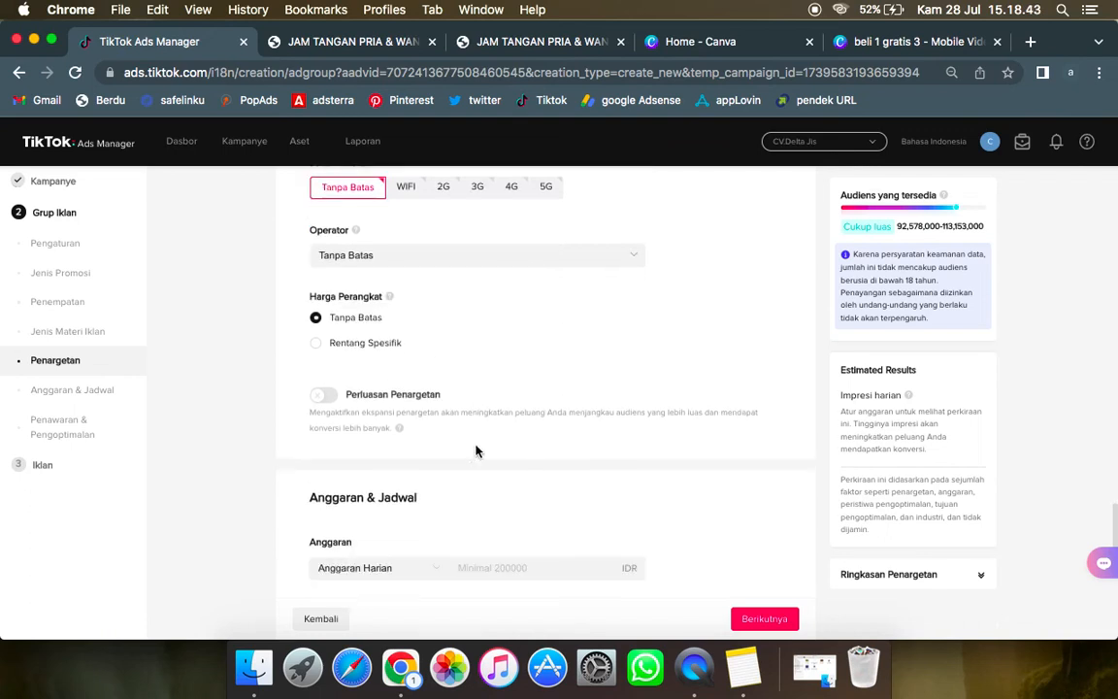
{"action": "left_click", "coordinate": [330, 398]}
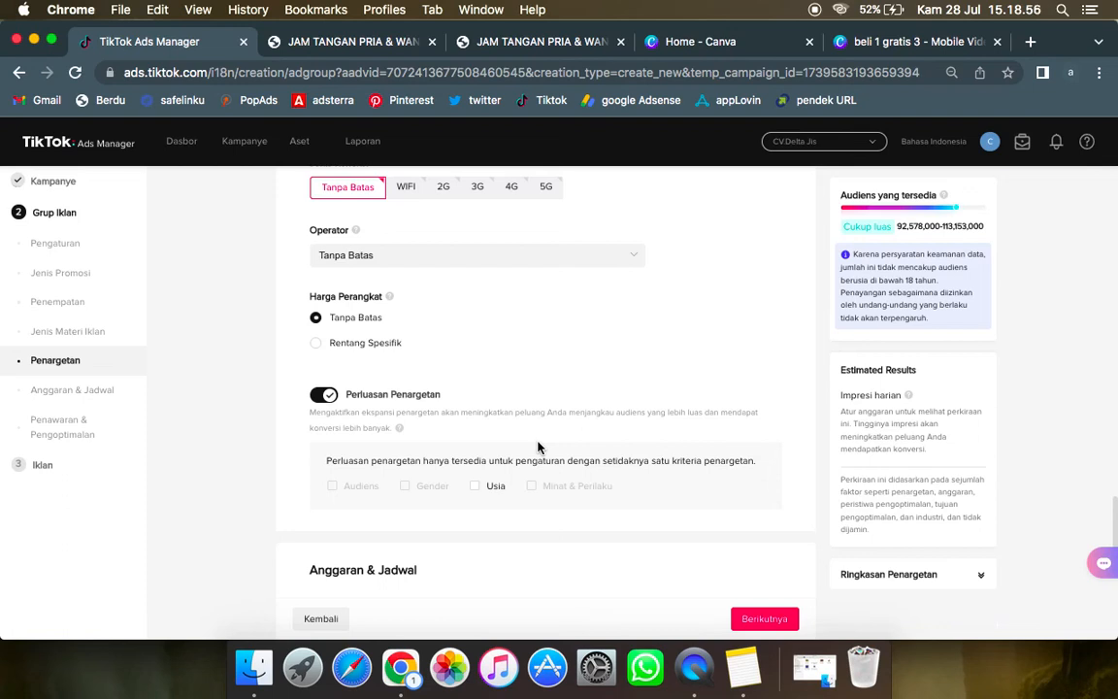
{"action": "left_click", "coordinate": [475, 493]}
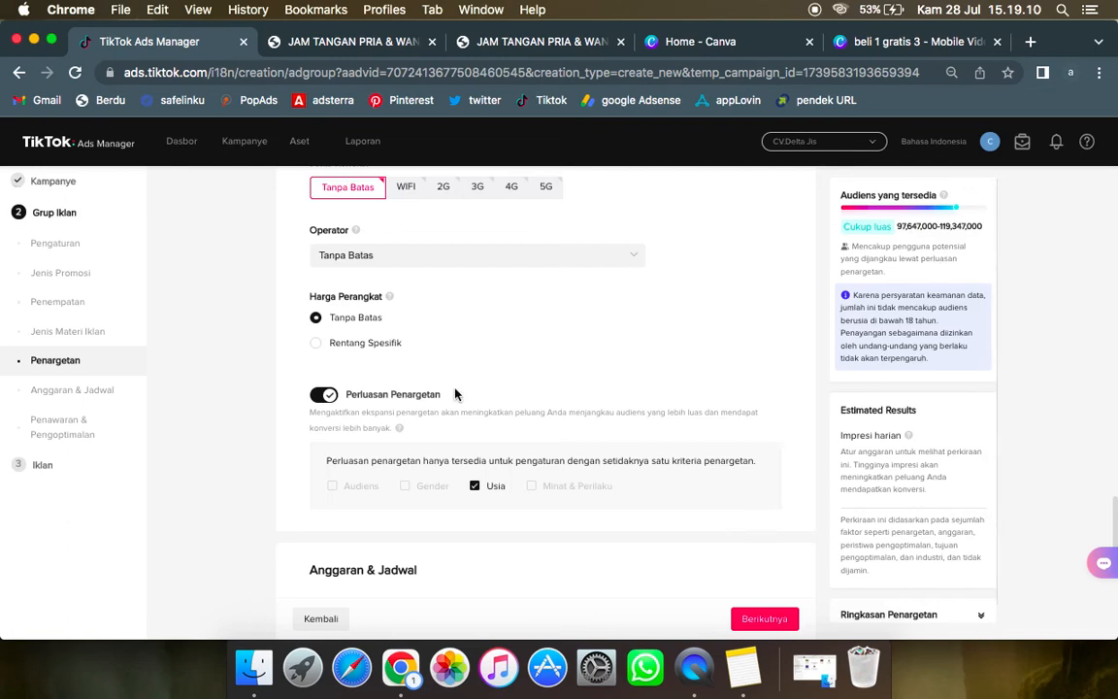
Step: Set the ad group's daily budget to 200000 IDR
{"action": "scroll", "coordinate": [458, 383], "scroll_direction": "down", "scroll_amount": 5}
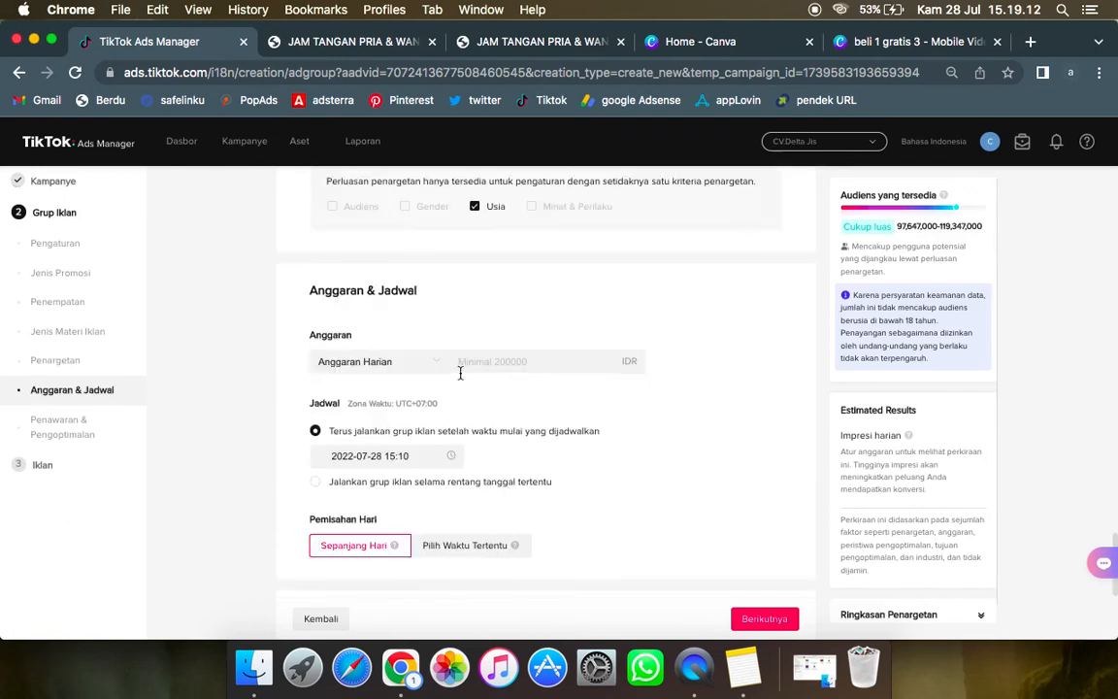
{"action": "left_click", "coordinate": [481, 357]}
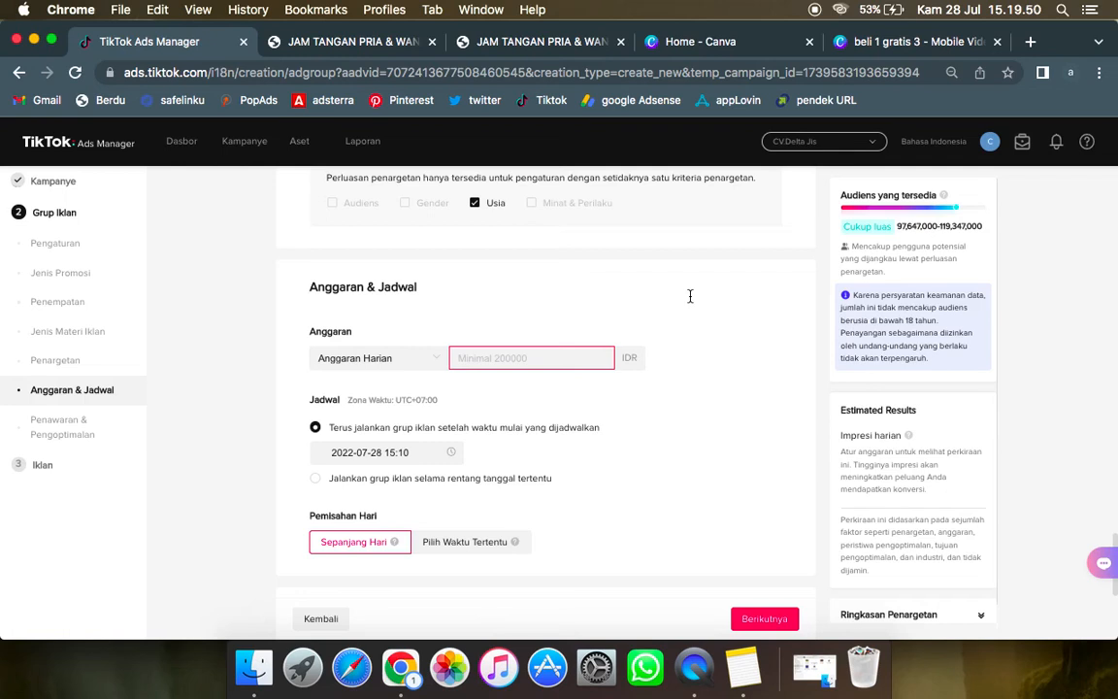
{"action": "type", "text": "2000000"}
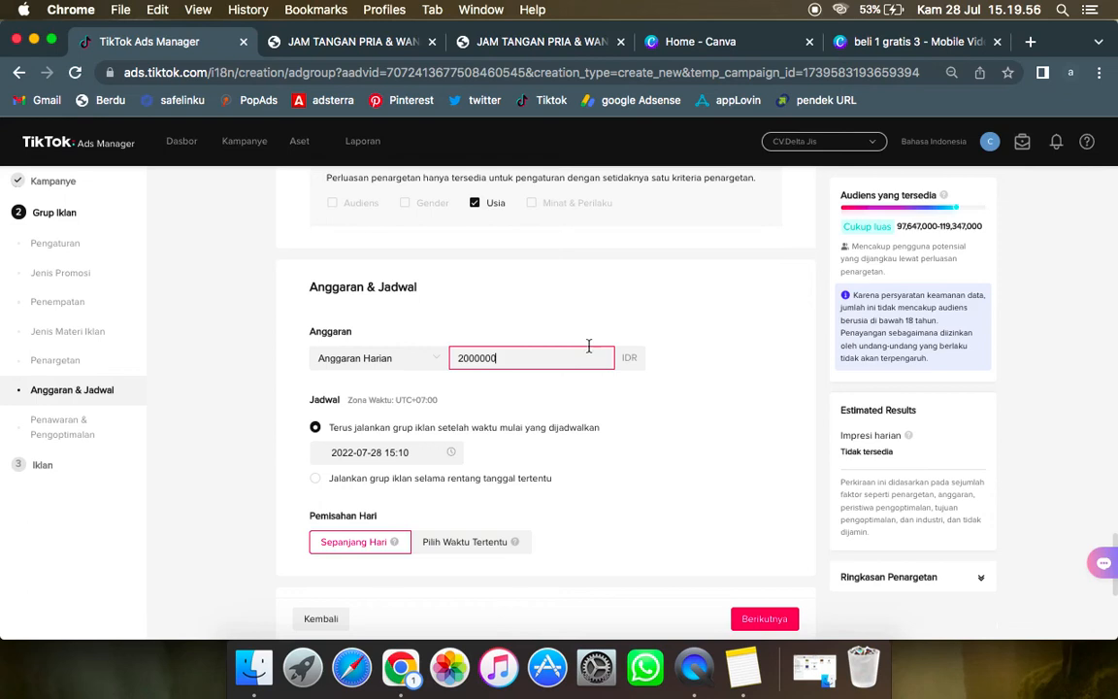
{"action": "key", "text": "BackSpace"}
Step: Review the schedule, dayparting and optimization goal, and compare the Bid Standard and Biaya Terendah bid strategies
{"action": "scroll", "coordinate": [334, 451], "scroll_direction": "down", "scroll_amount": 1}
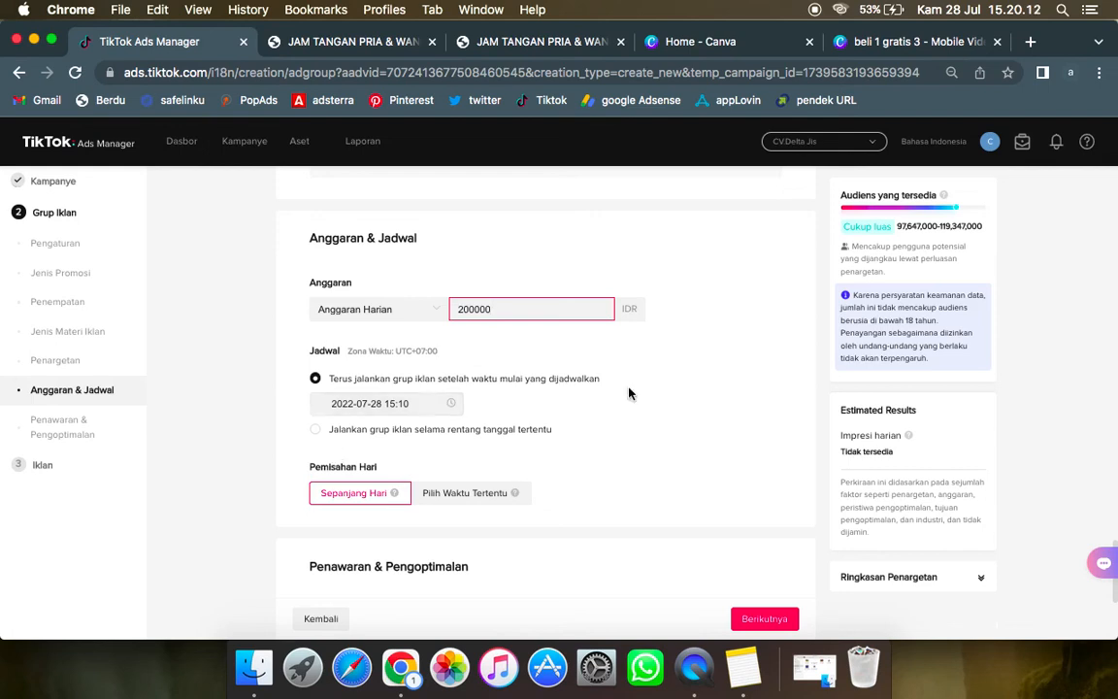
{"action": "scroll", "coordinate": [630, 393], "scroll_direction": "down", "scroll_amount": 3}
{"action": "scroll", "coordinate": [630, 391], "scroll_direction": "down", "scroll_amount": 2}
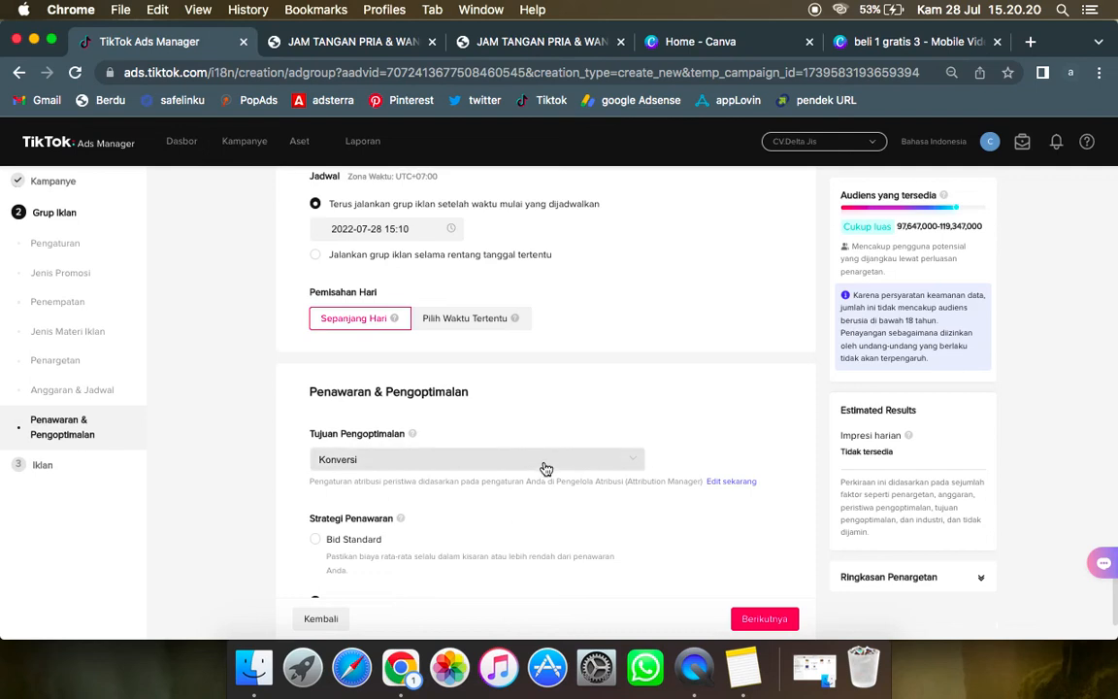
{"action": "scroll", "coordinate": [544, 466], "scroll_direction": "down", "scroll_amount": 1}
{"action": "scroll", "coordinate": [543, 469], "scroll_direction": "down", "scroll_amount": 3}
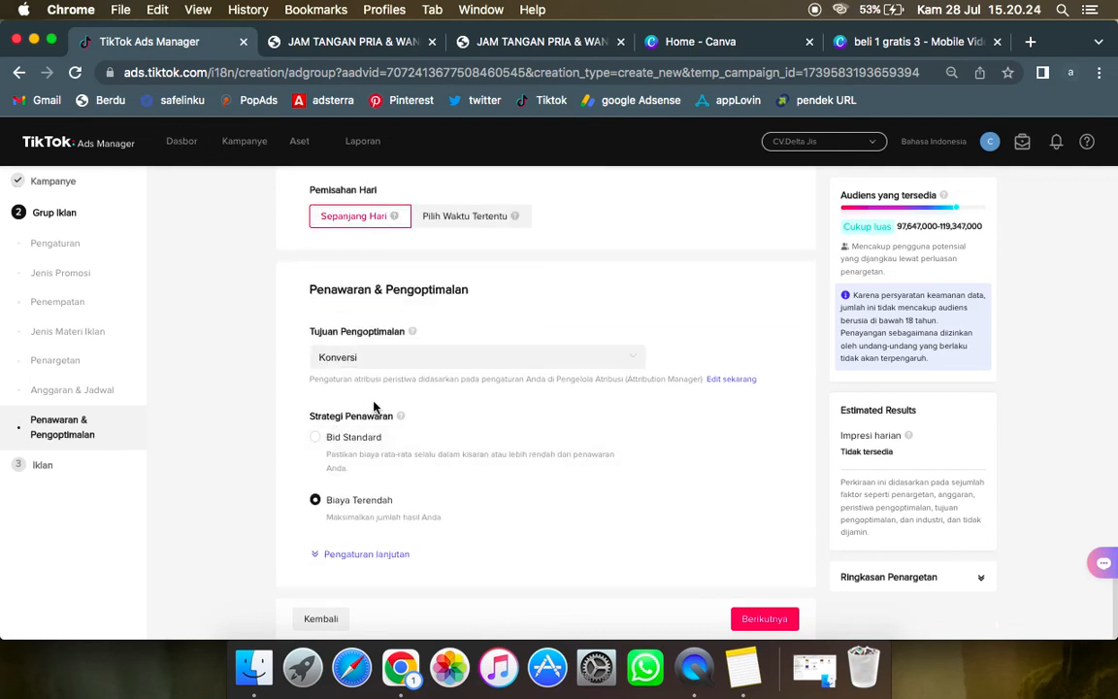
{"action": "mouse_move", "coordinate": [324, 467]}
{"action": "mouse_move", "coordinate": [323, 439]}
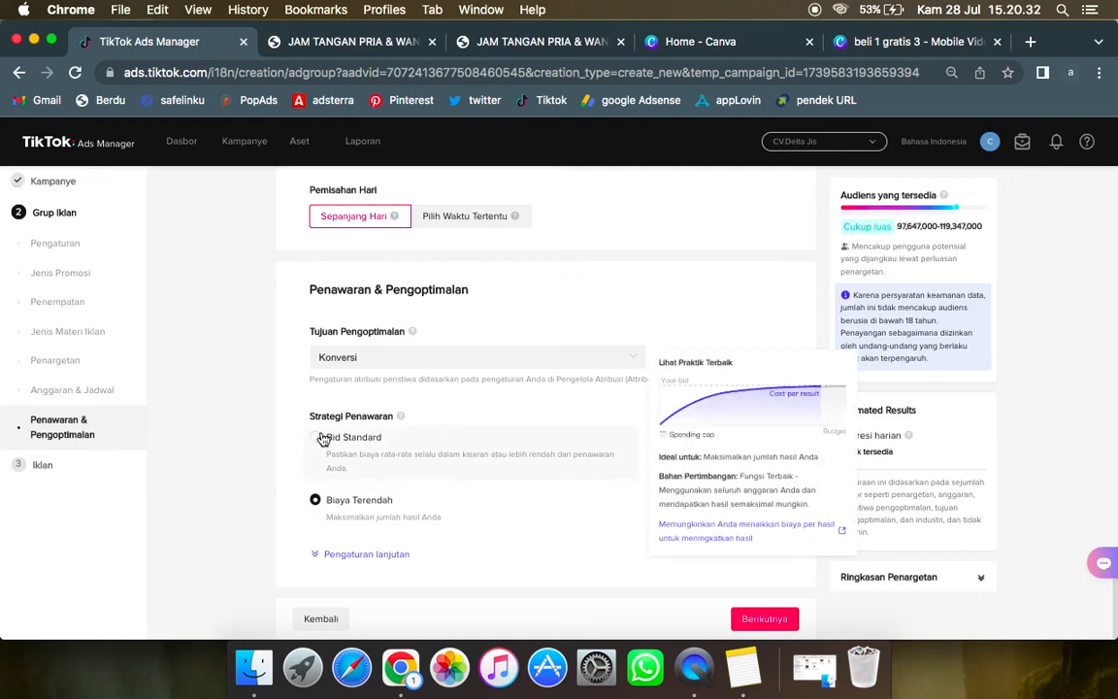
{"action": "mouse_move", "coordinate": [370, 499]}
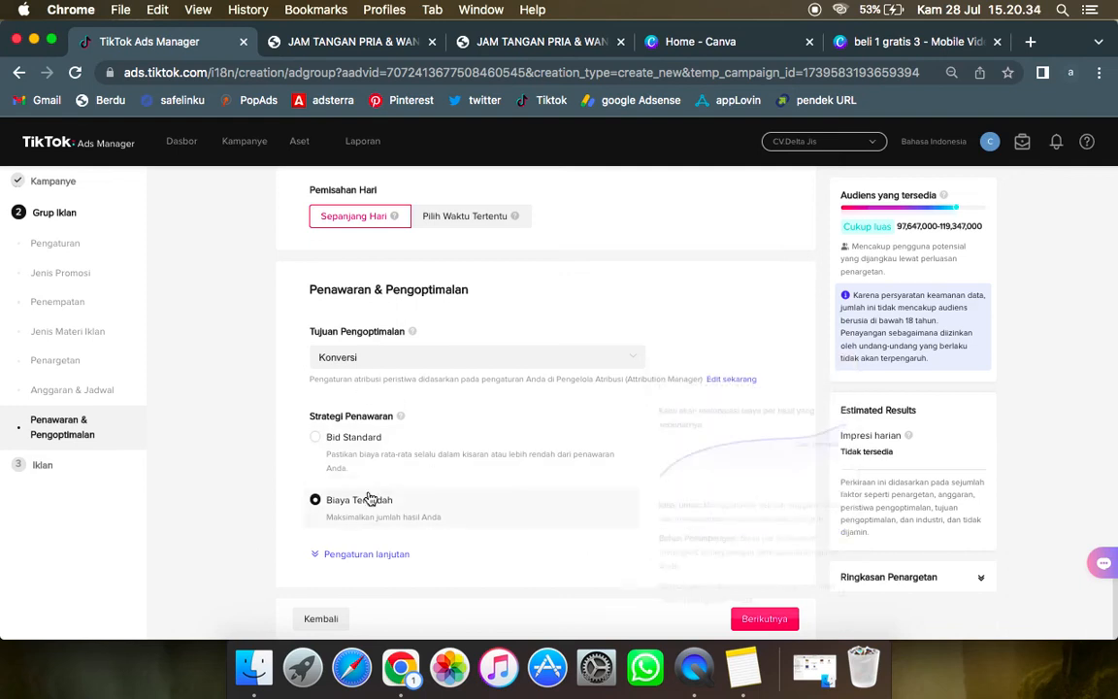
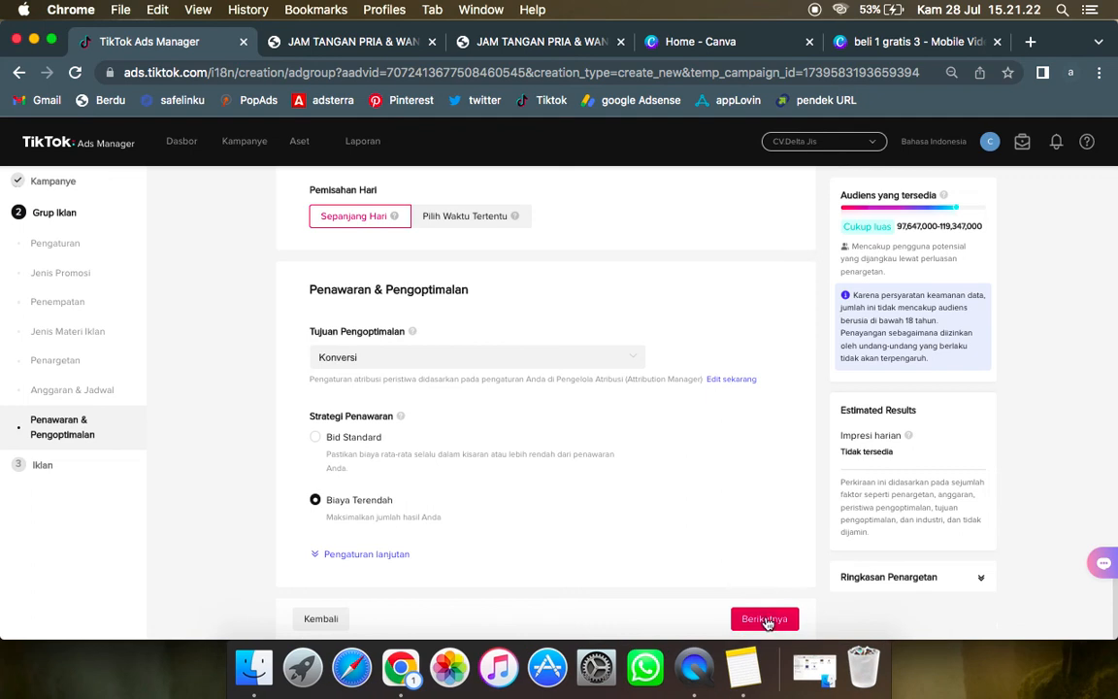
Step: Proceed from the ad group to the Iklan stage, choosing to wait for the unresponsive page
{"action": "left_click", "coordinate": [766, 622]}
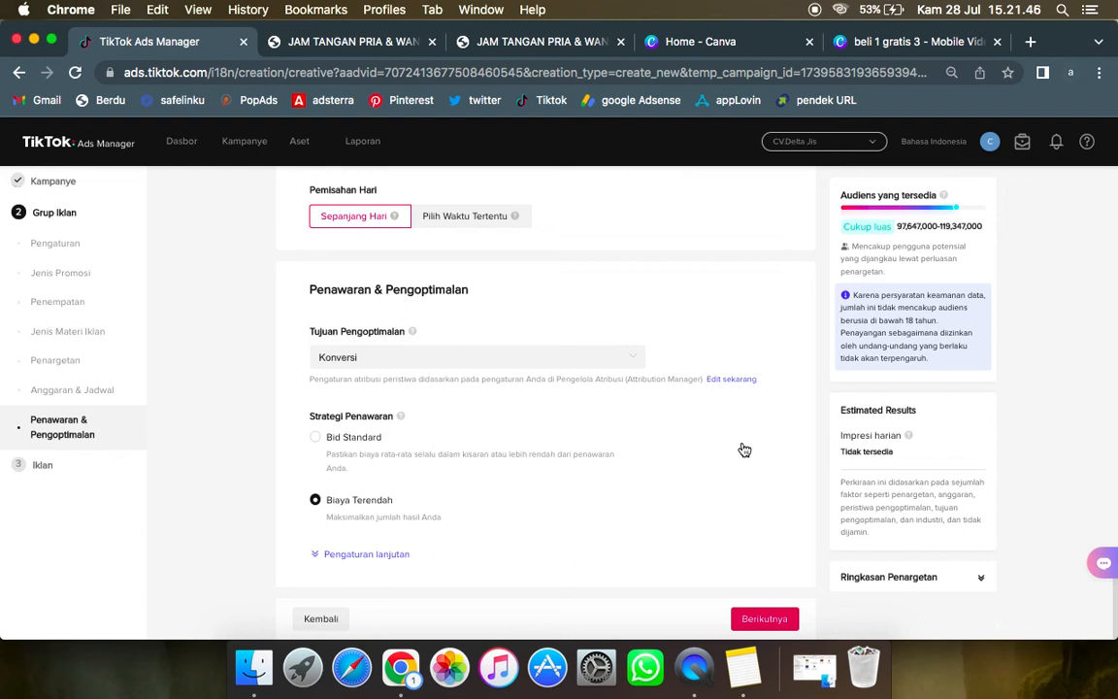
{"action": "right_click", "coordinate": [779, 679]}
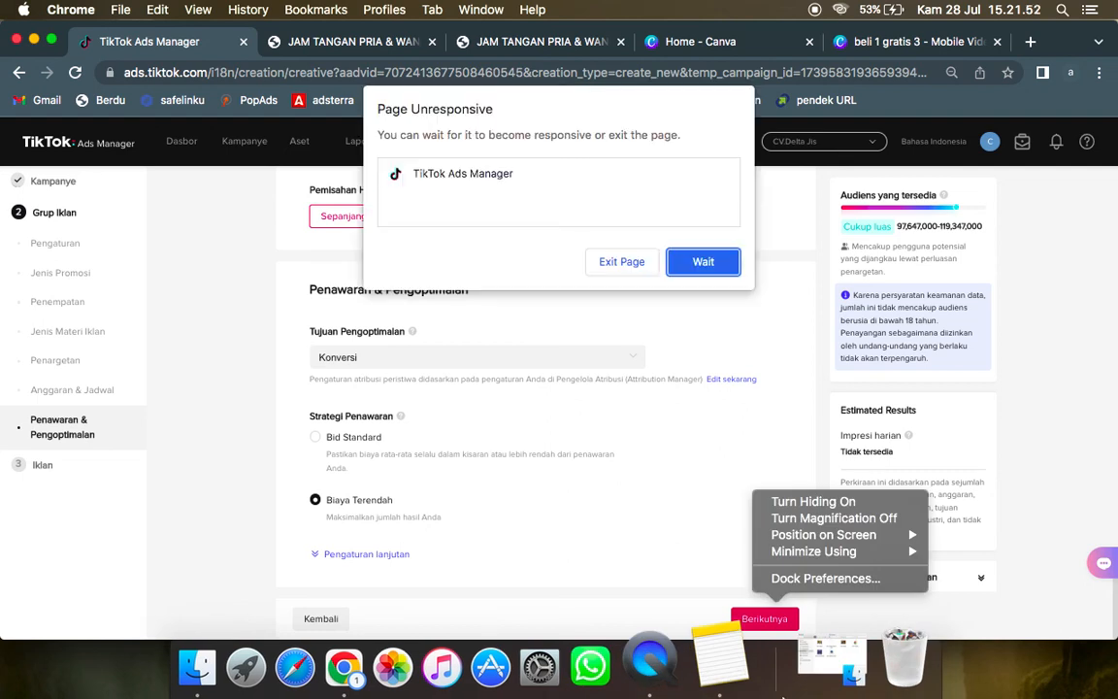
{"action": "left_click", "coordinate": [505, 356]}
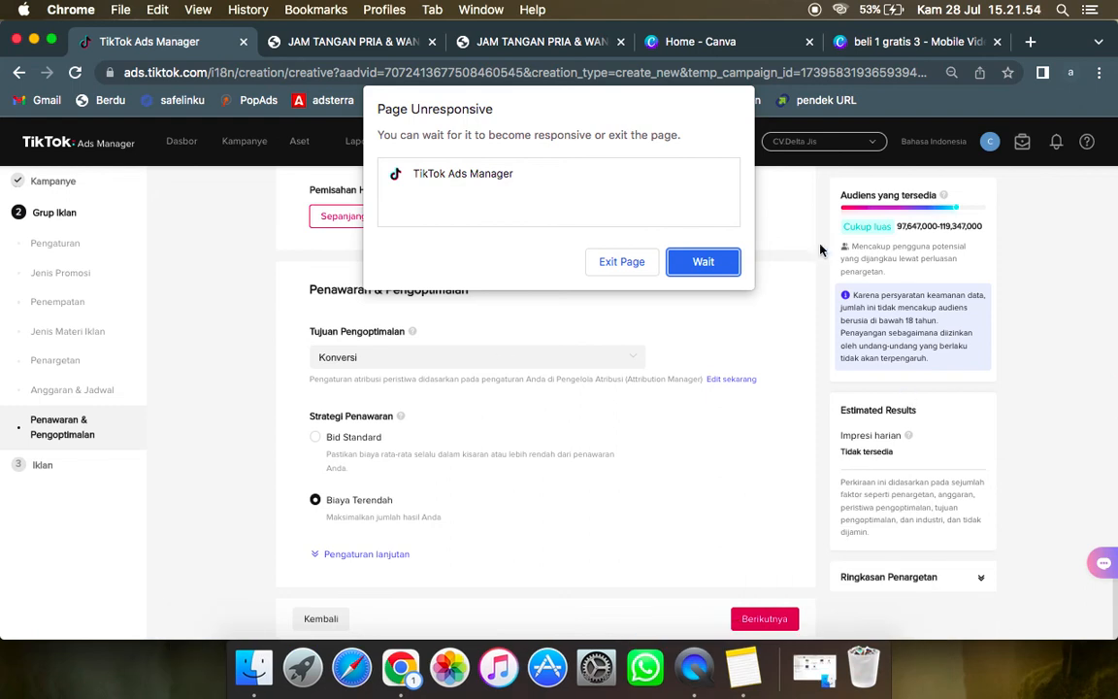
{"action": "left_click", "coordinate": [724, 267]}
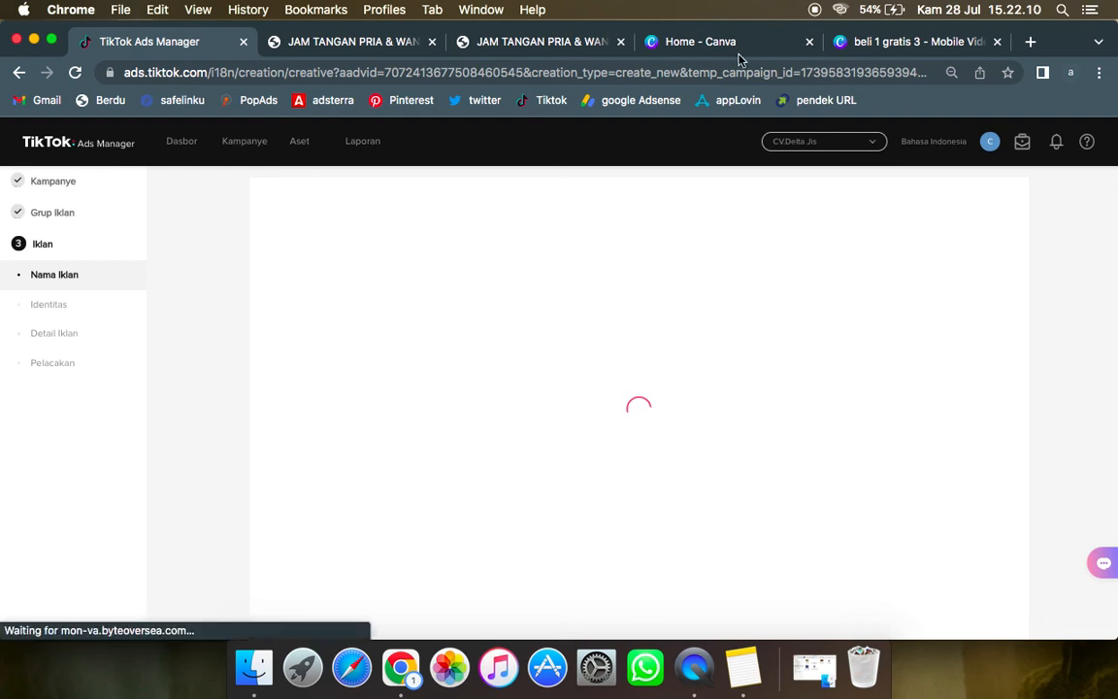
Step: Review the watch landing page on hallocantik.com, including its product photos, promo banners and order button
{"action": "left_click", "coordinate": [564, 44]}
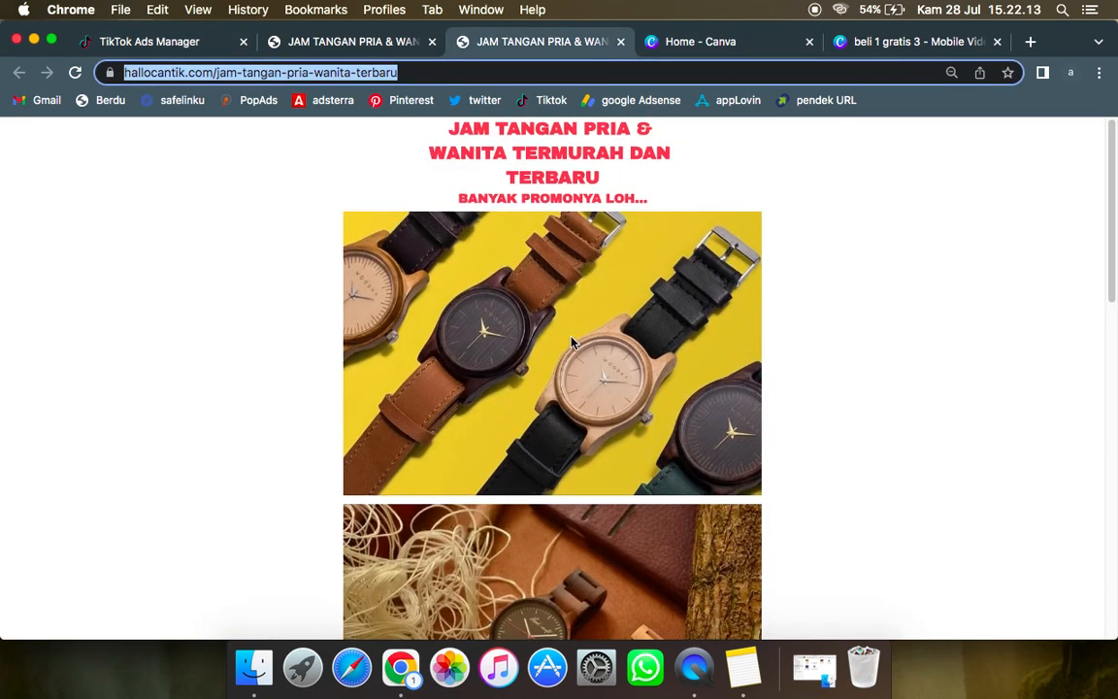
{"action": "scroll", "coordinate": [573, 342], "scroll_direction": "down", "scroll_amount": 6}
{"action": "scroll", "coordinate": [573, 342], "scroll_direction": "down", "scroll_amount": 4}
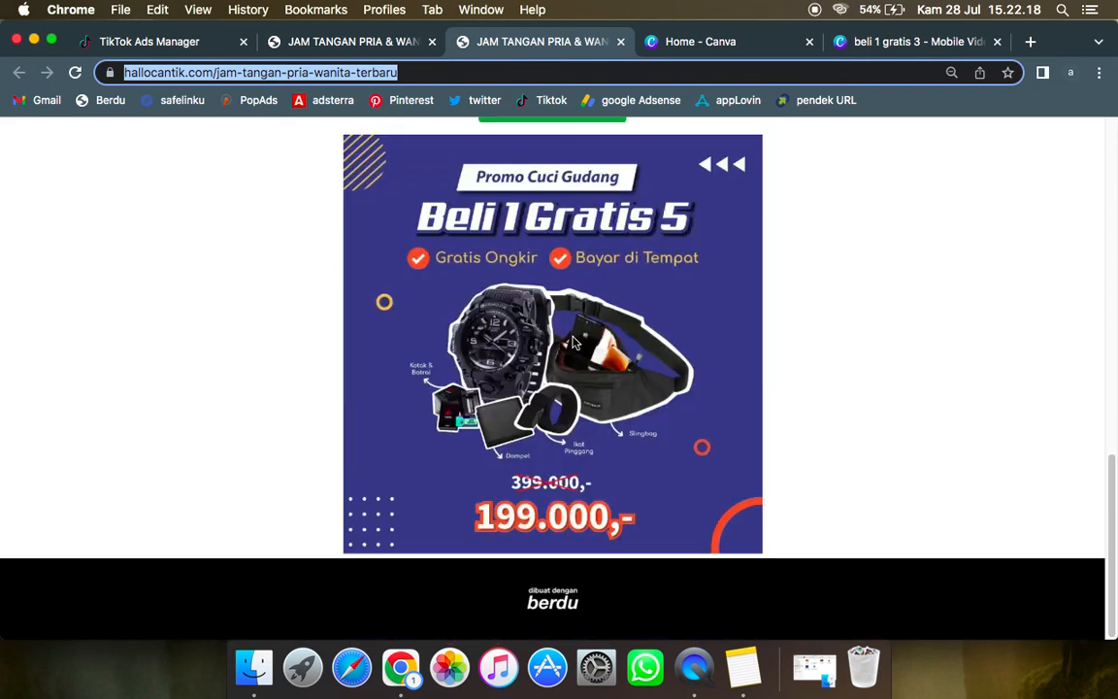
{"action": "scroll", "coordinate": [573, 342], "scroll_direction": "up", "scroll_amount": 10}
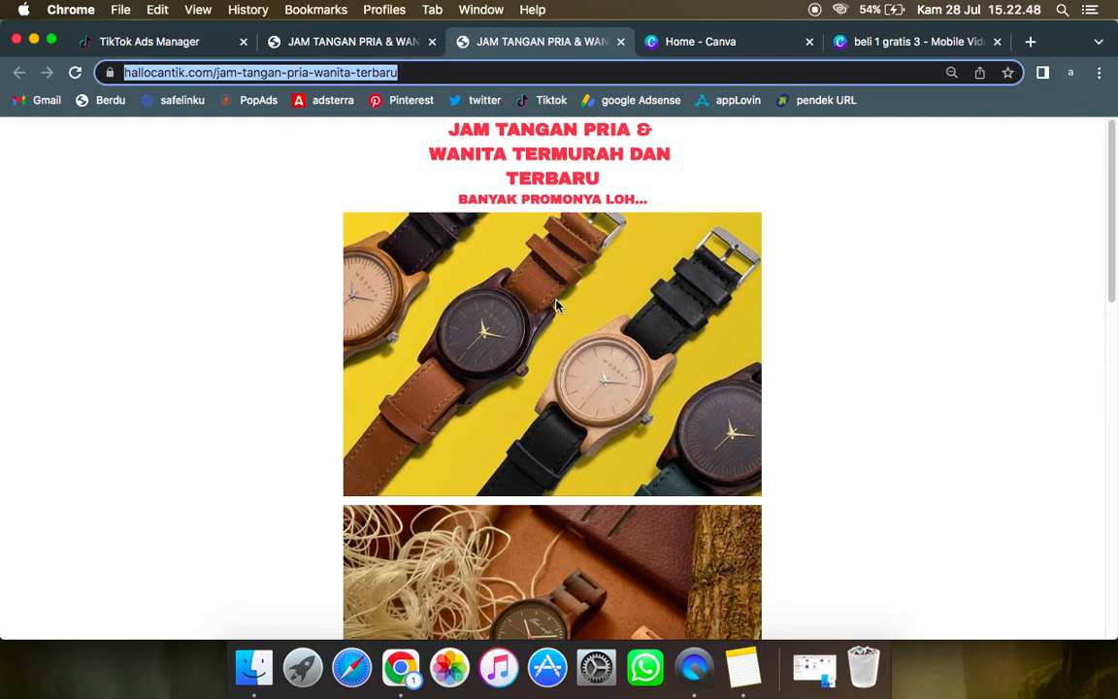
{"action": "scroll", "coordinate": [551, 299], "scroll_direction": "down", "scroll_amount": 10}
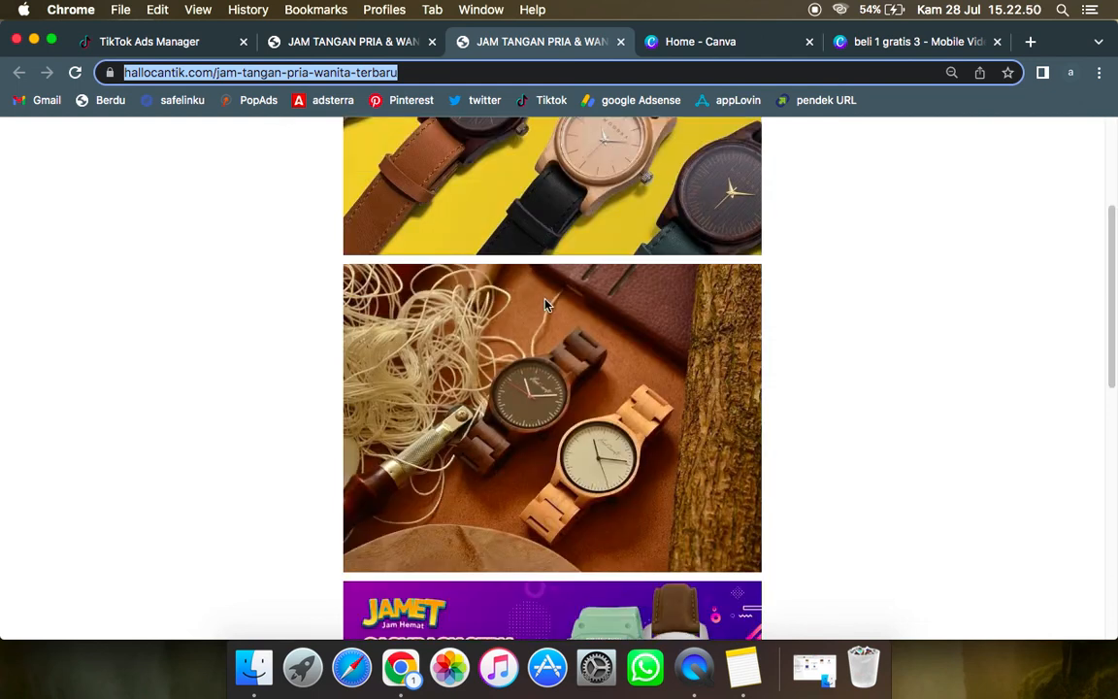
{"action": "scroll", "coordinate": [544, 305], "scroll_direction": "down", "scroll_amount": 3}
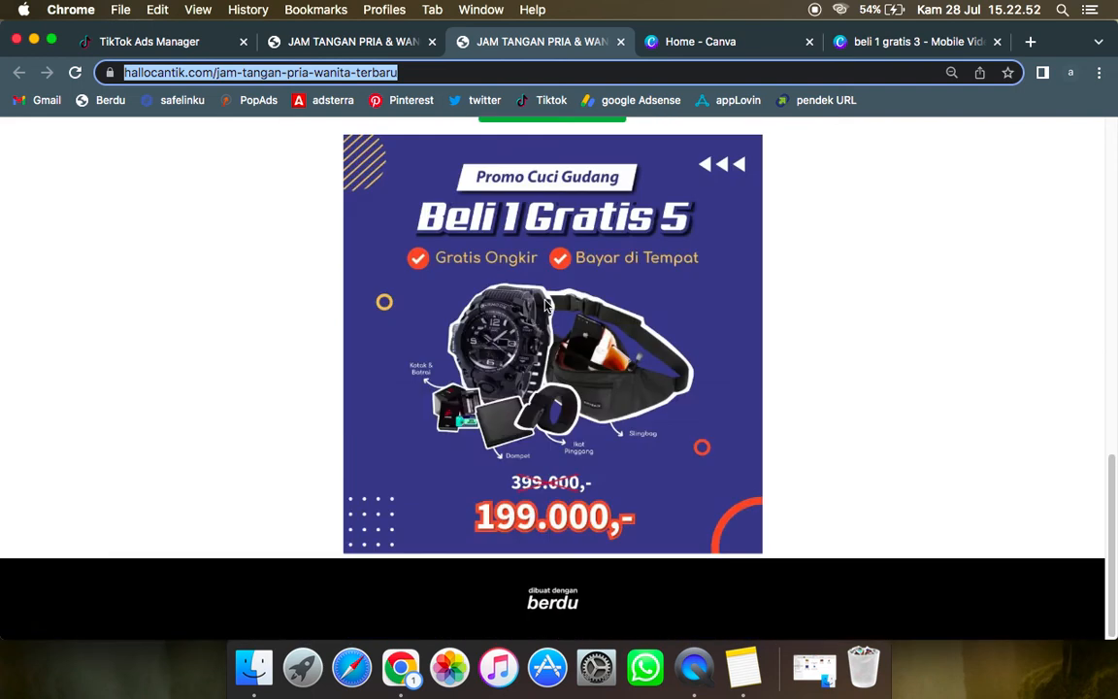
{"action": "scroll", "coordinate": [544, 308], "scroll_direction": "up", "scroll_amount": 15}
{"action": "scroll", "coordinate": [544, 315], "scroll_direction": "down", "scroll_amount": 8}
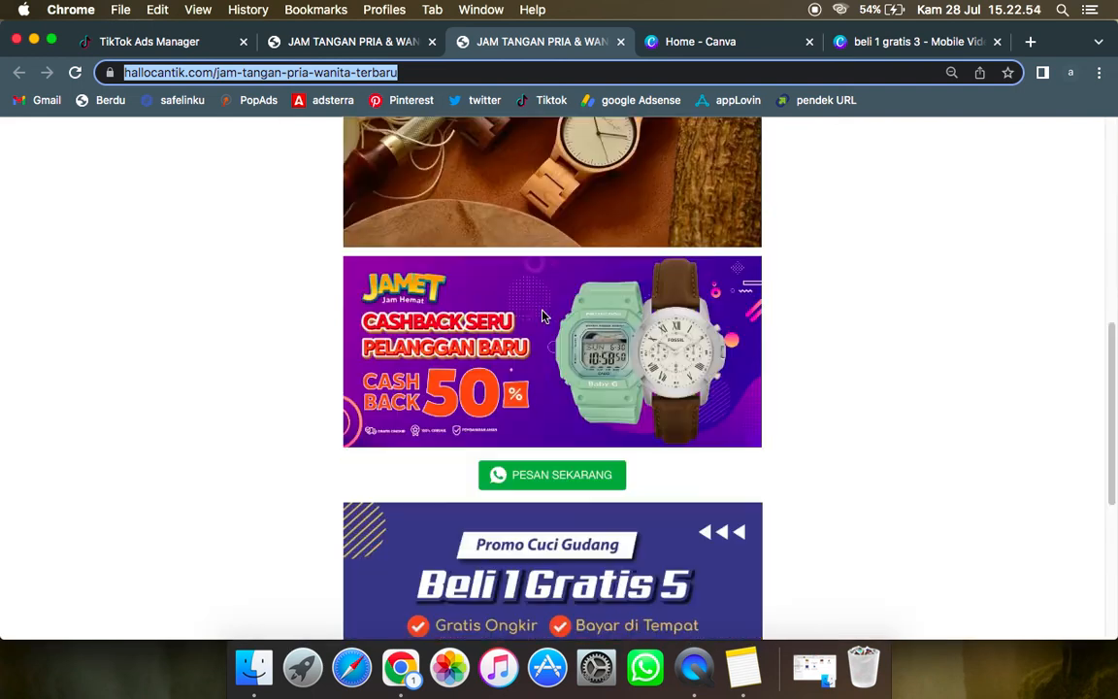
{"action": "scroll", "coordinate": [544, 317], "scroll_direction": "down", "scroll_amount": 1}
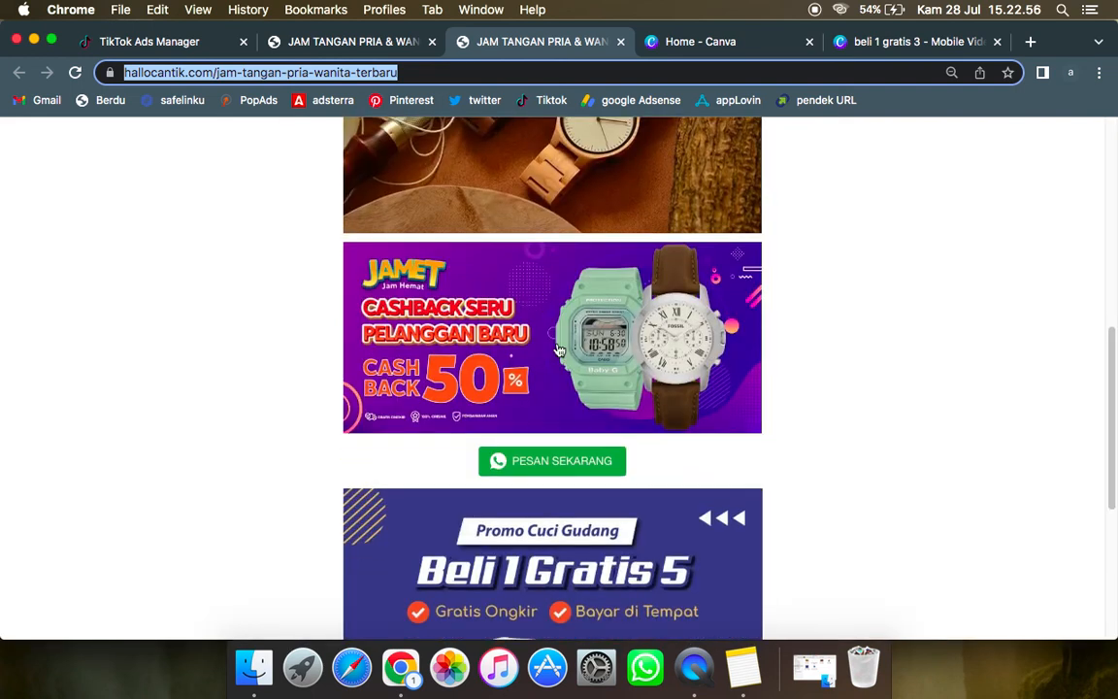
{"action": "scroll", "coordinate": [432, 337], "scroll_direction": "down", "scroll_amount": 5}
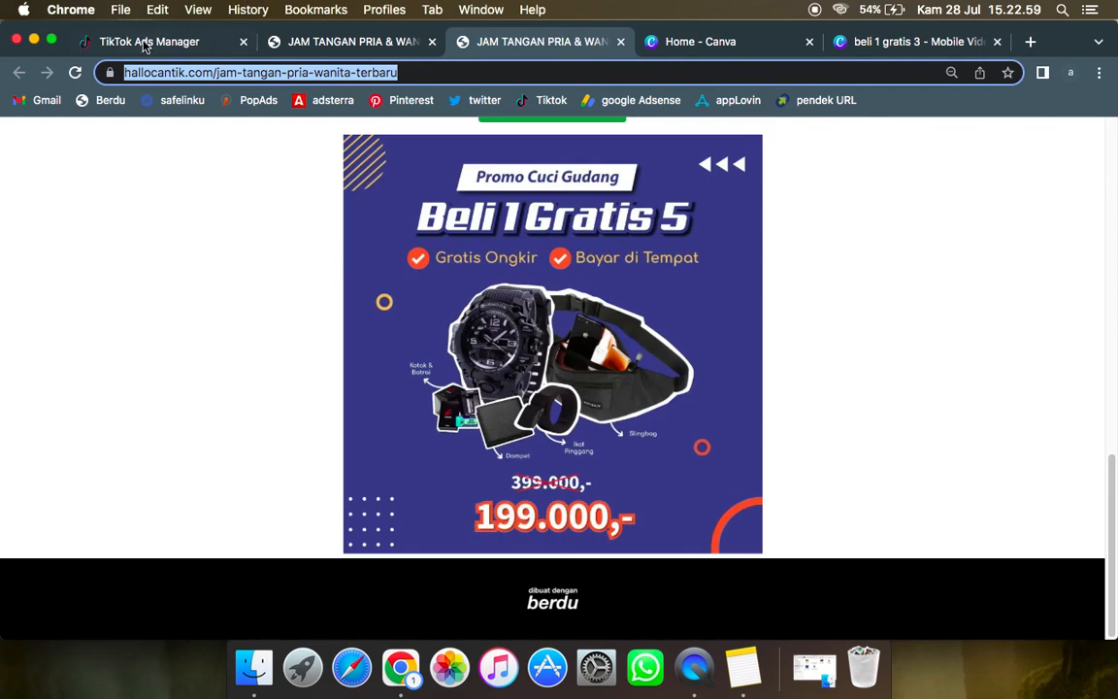
Step: Return to TikTok Ads Manager and create a new custom identity for the ad with the display name "jam tangan"
{"action": "left_click", "coordinate": [143, 44]}
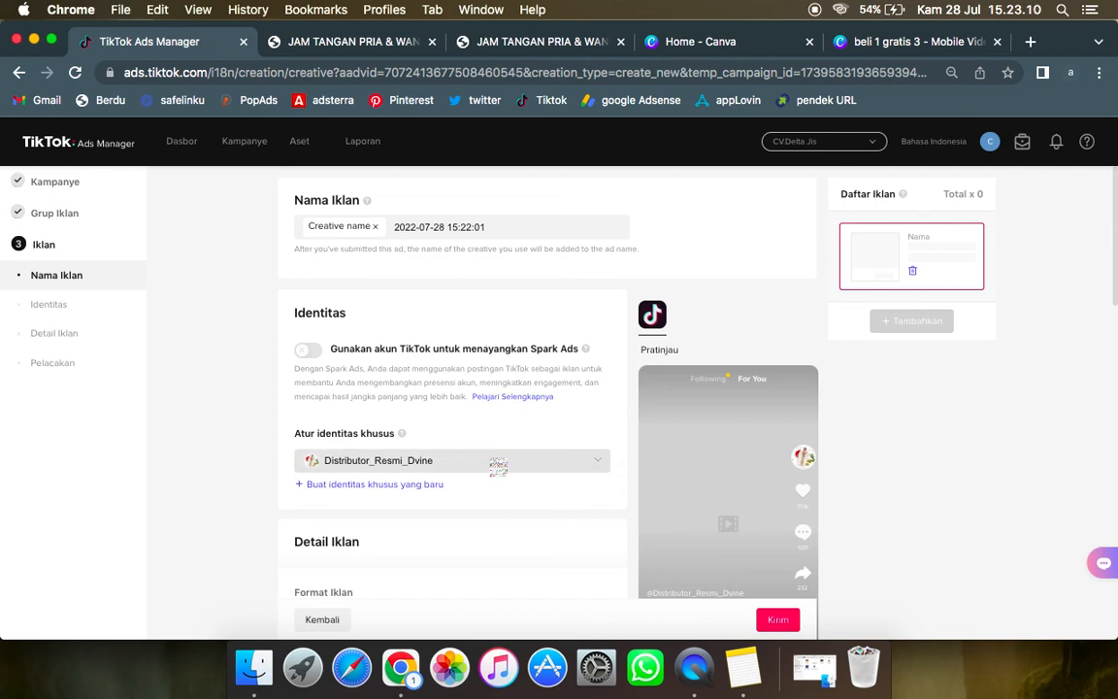
{"action": "left_click", "coordinate": [391, 487]}
{"action": "left_click", "coordinate": [487, 262]}
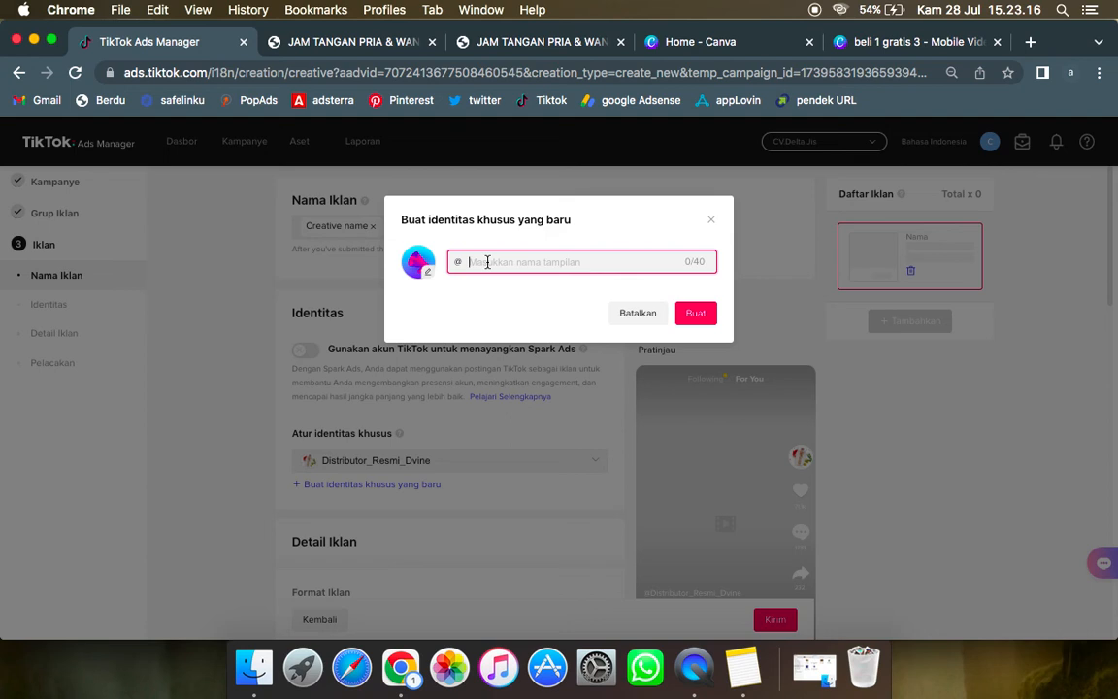
{"action": "type", "text": "jam tangan"}
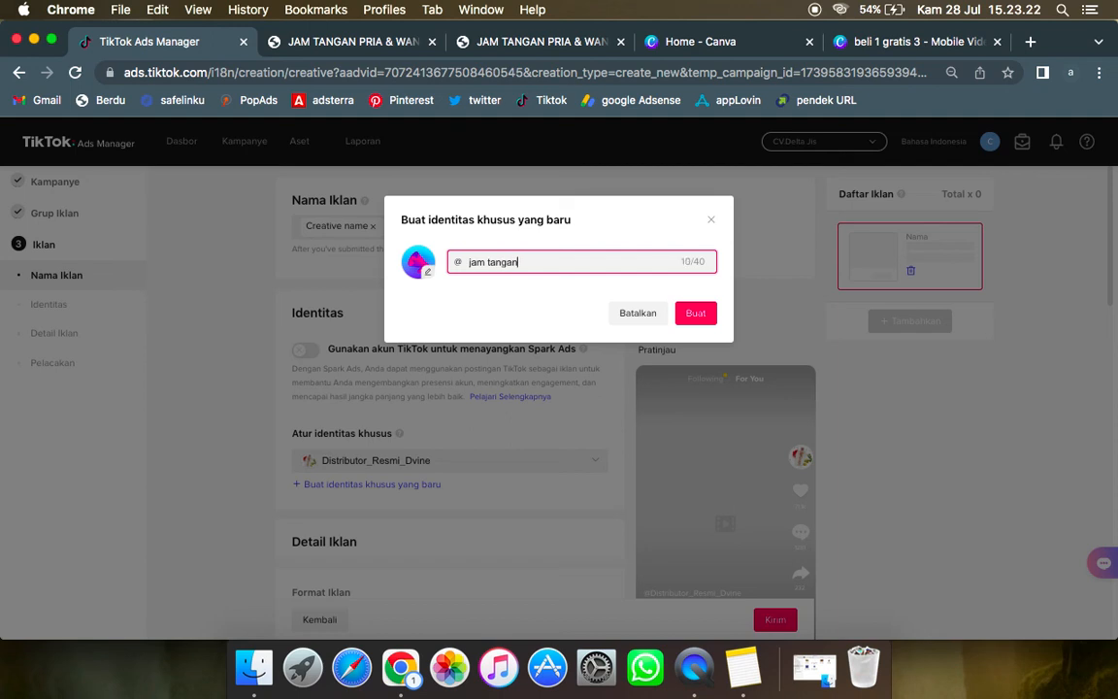
{"action": "left_click", "coordinate": [693, 316]}
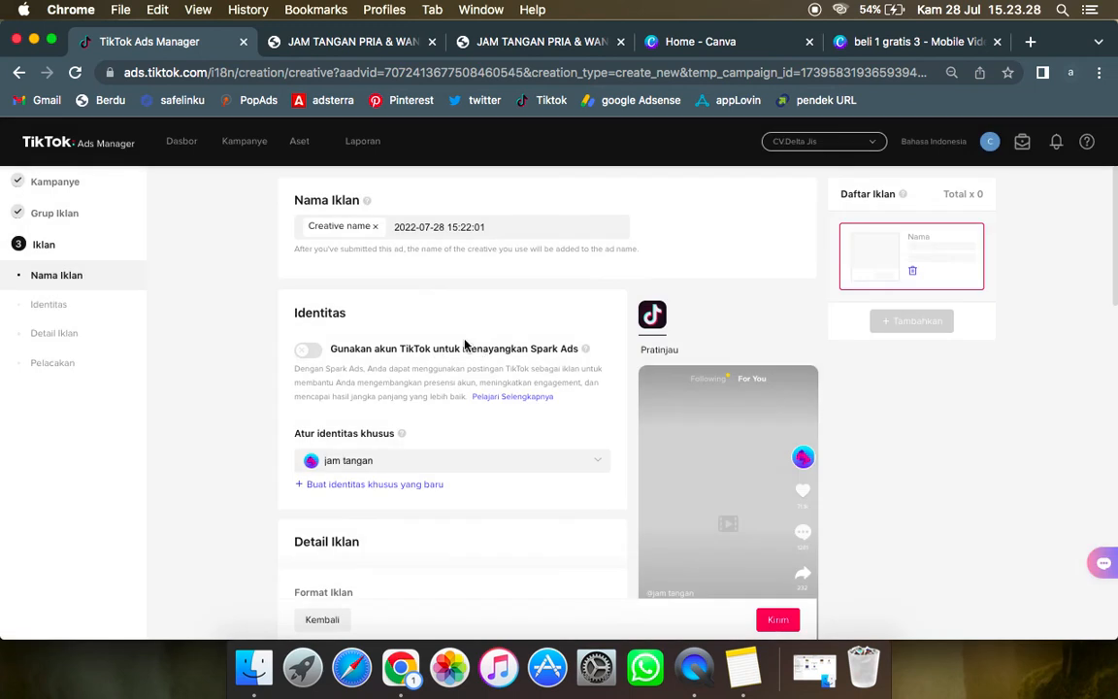
Step: Upload the video "beli 1 gratis 3.mp4" from the Desktop as the creative of the Video tunggal ad
{"action": "scroll", "coordinate": [367, 270], "scroll_direction": "down", "scroll_amount": 2}
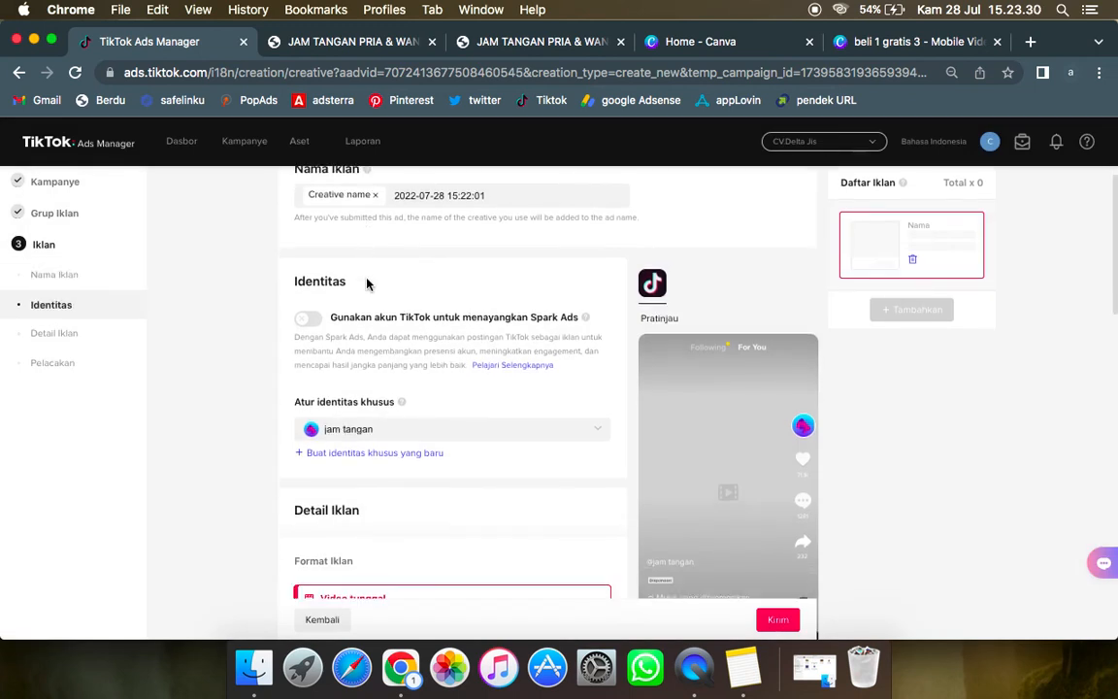
{"action": "scroll", "coordinate": [367, 283], "scroll_direction": "down", "scroll_amount": 5}
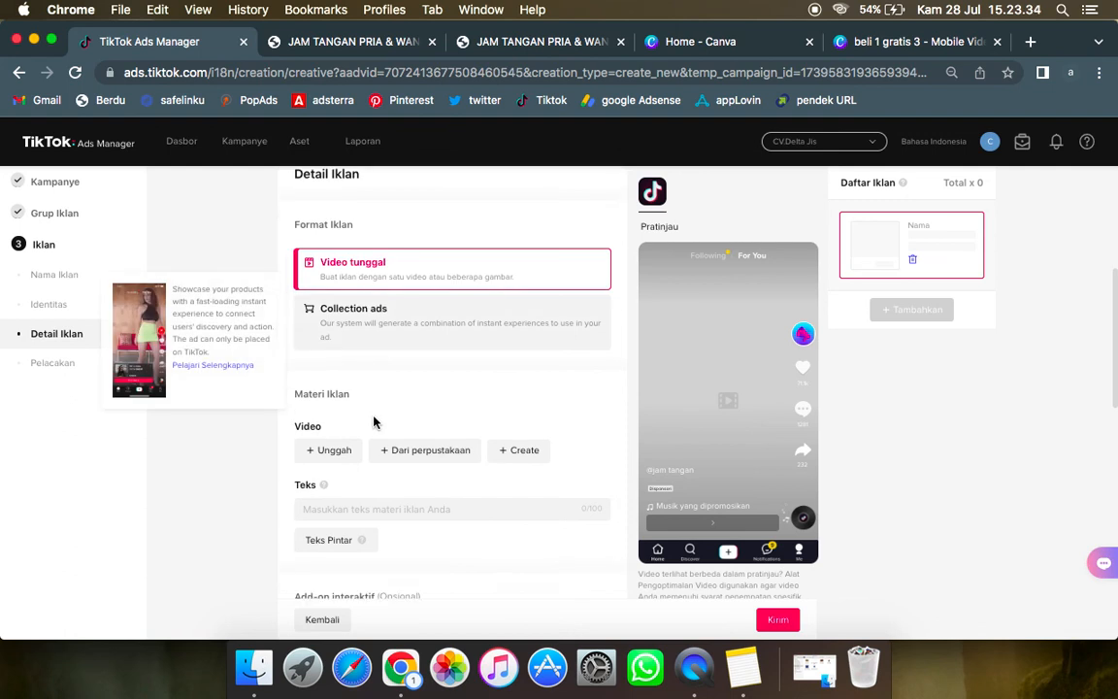
{"action": "scroll", "coordinate": [360, 421], "scroll_direction": "down", "scroll_amount": 2}
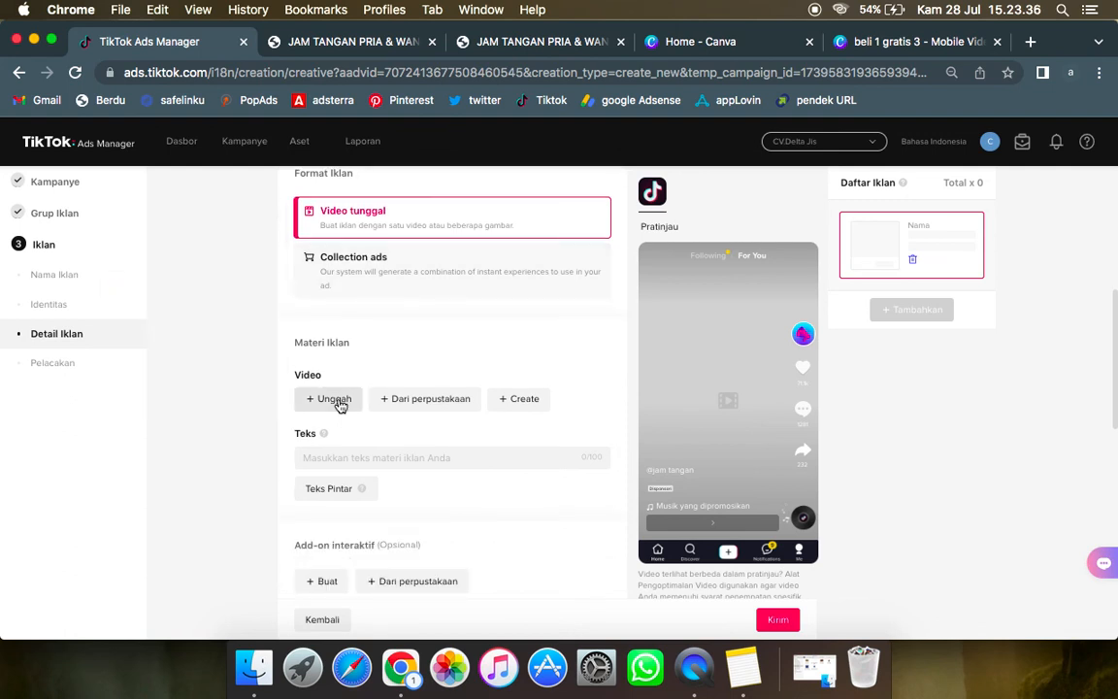
{"action": "left_click", "coordinate": [335, 399]}
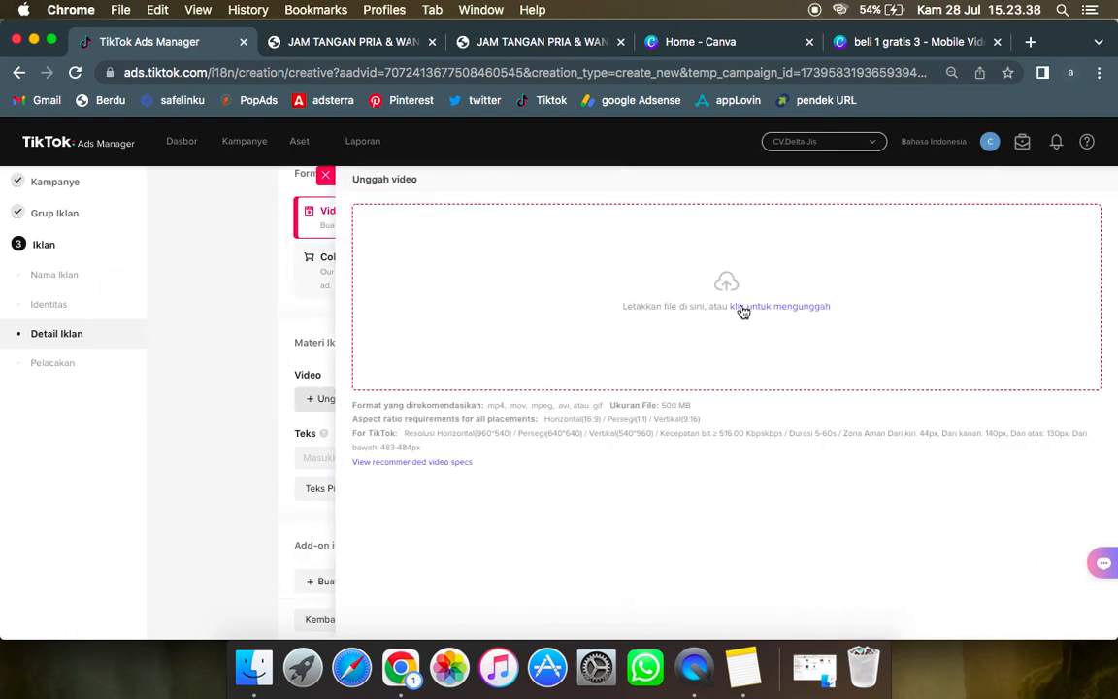
{"action": "left_click", "coordinate": [743, 309]}
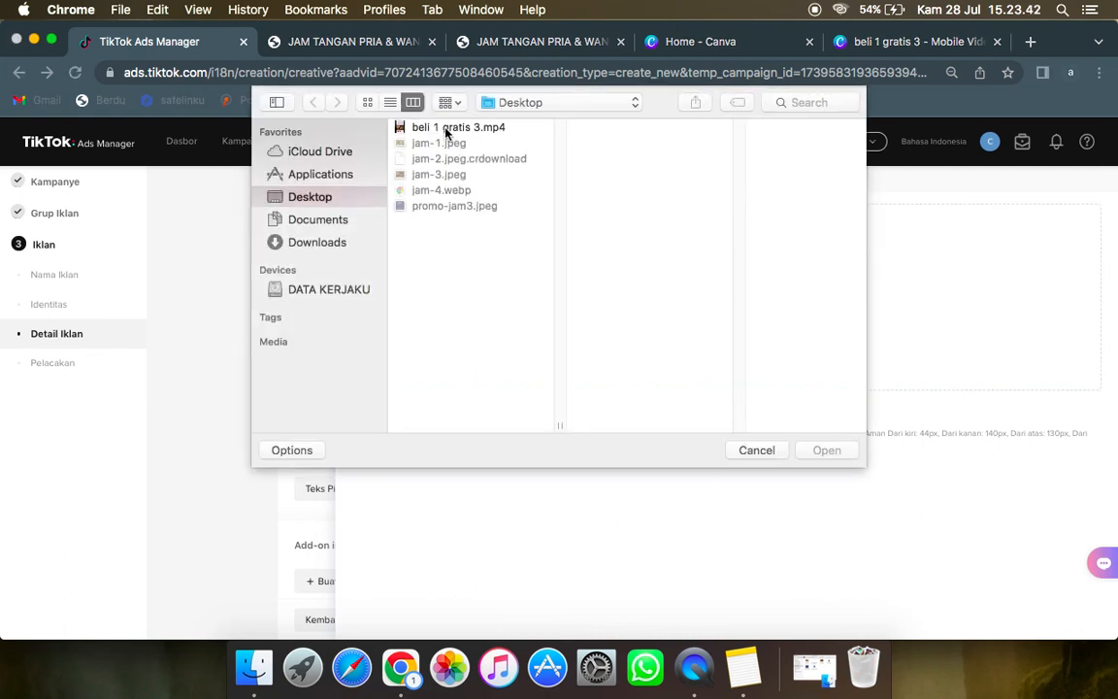
{"action": "left_click", "coordinate": [447, 128]}
{"action": "double_click", "coordinate": [446, 128]}
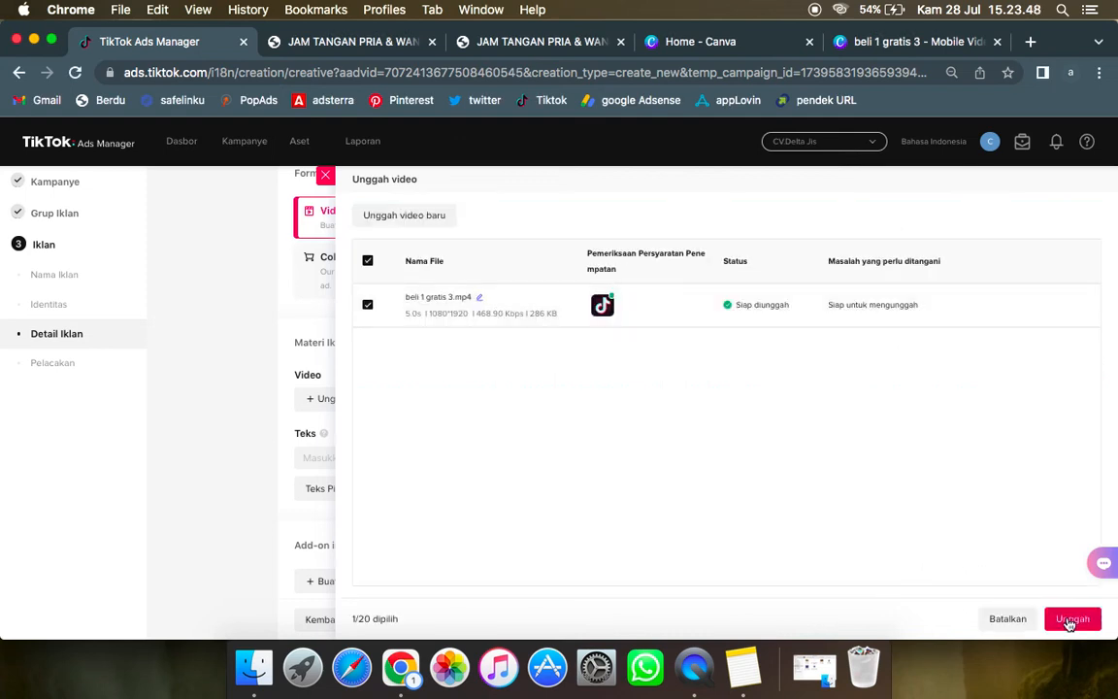
{"action": "left_click", "coordinate": [1072, 619]}
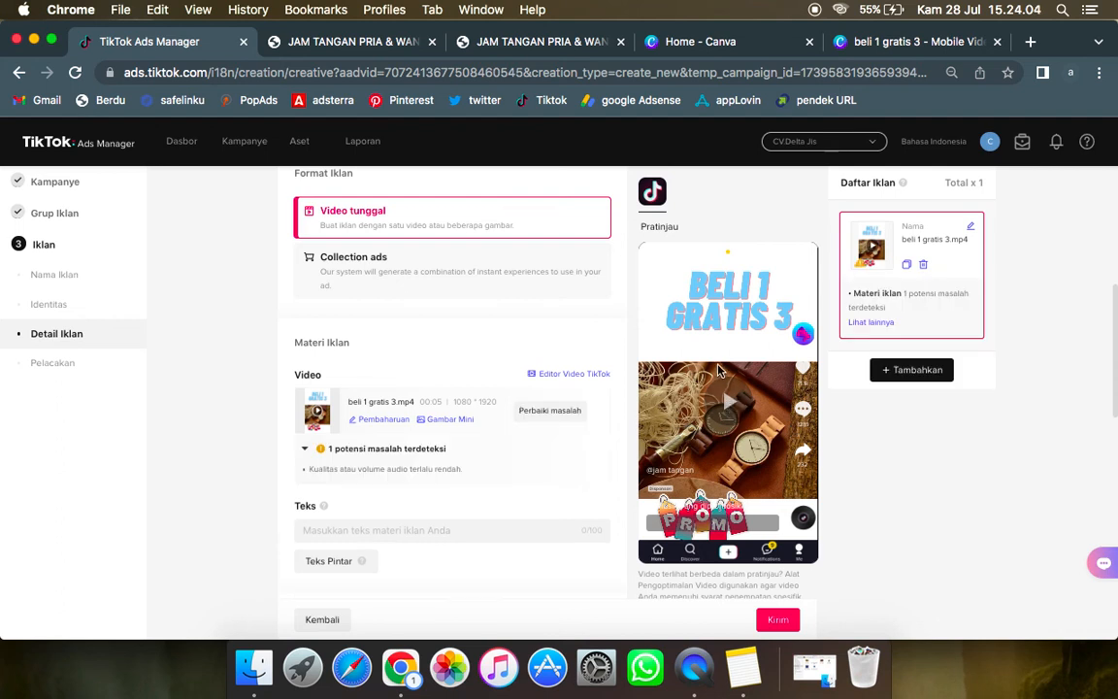
Step: Look at Canva's TikTok design templates, then examine the potential issue flagged for the uploaded ad video
{"action": "left_click", "coordinate": [675, 49]}
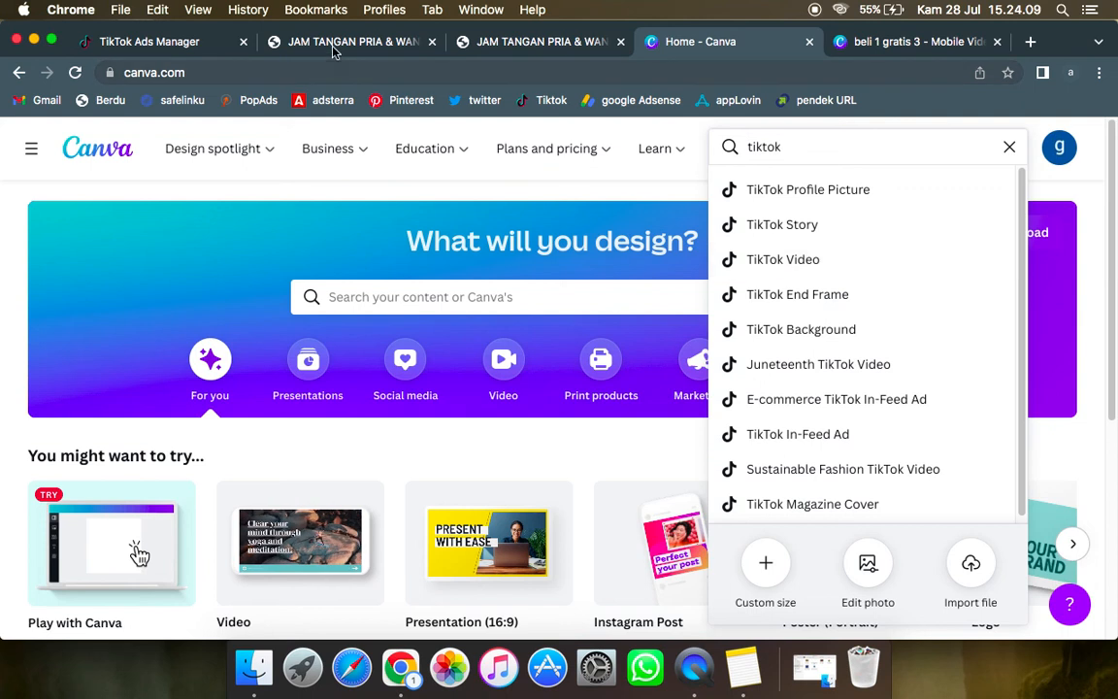
{"action": "left_click", "coordinate": [145, 41]}
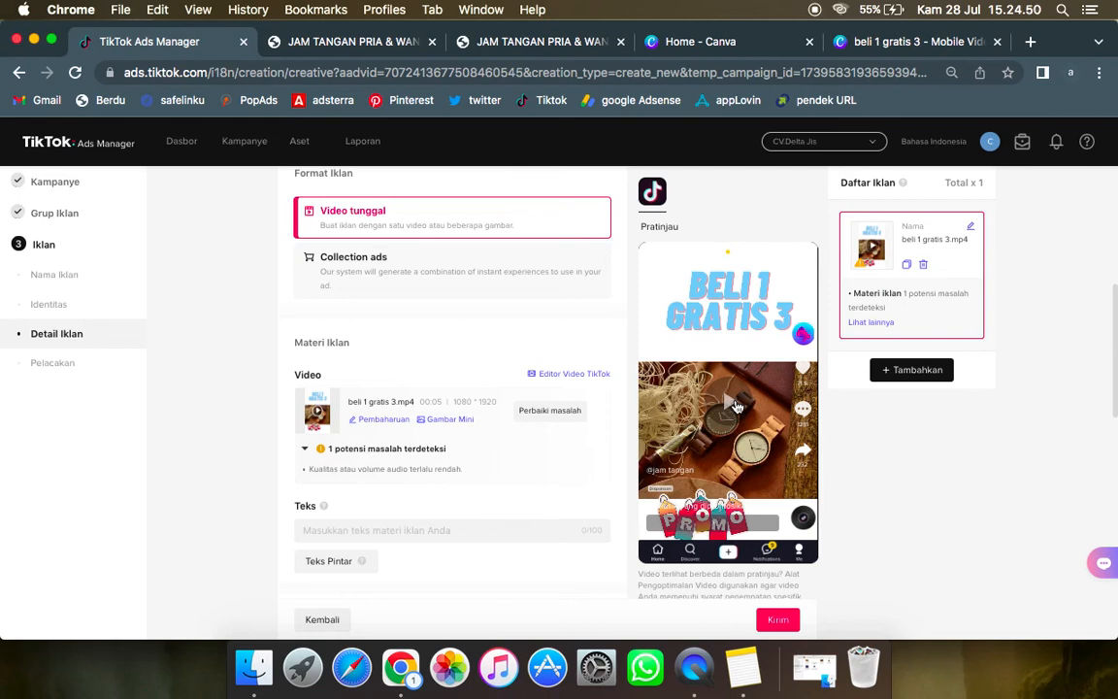
{"action": "scroll", "coordinate": [456, 328], "scroll_direction": "down", "scroll_amount": 2}
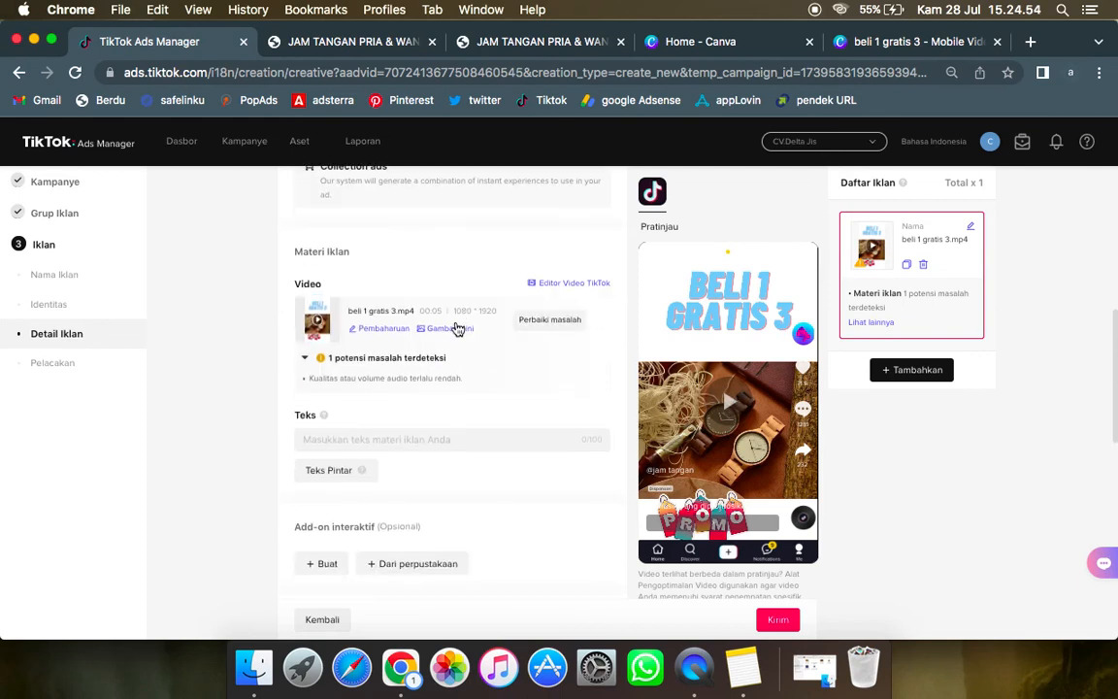
{"action": "left_click", "coordinate": [307, 363]}
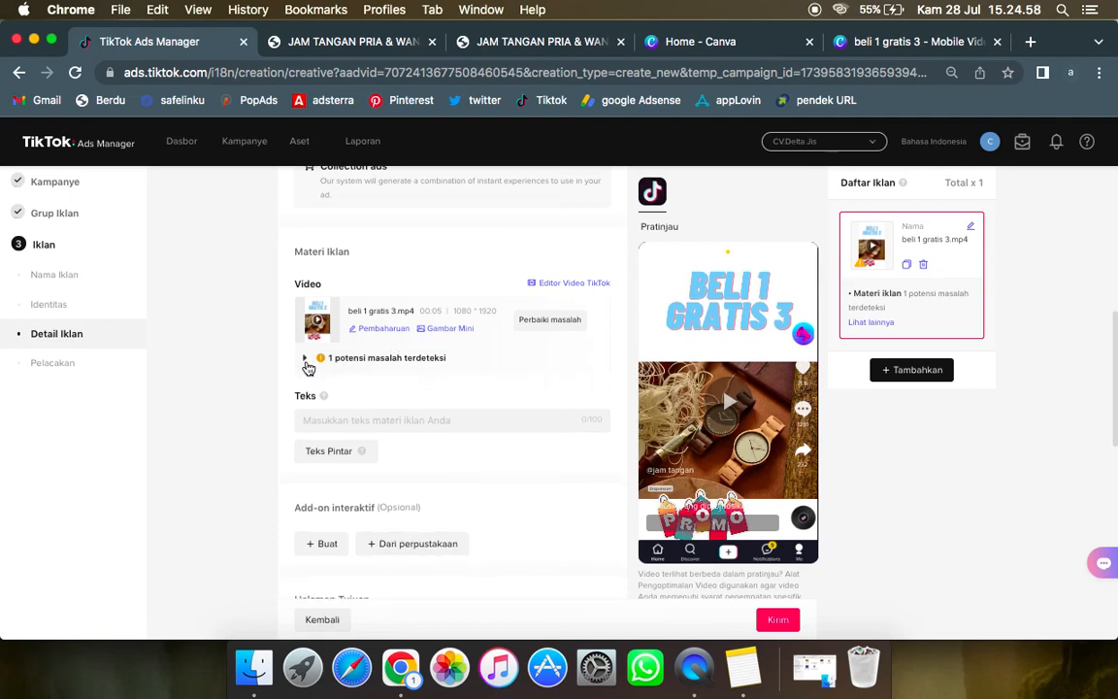
{"action": "left_click", "coordinate": [307, 363]}
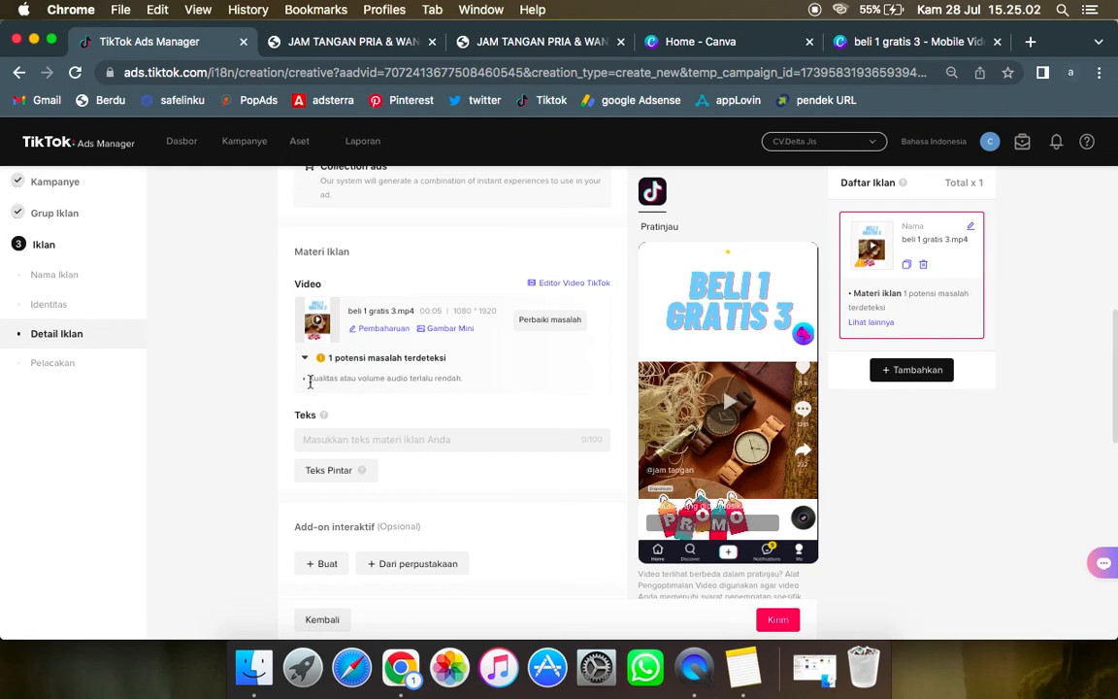
{"action": "left_click_drag", "start_coordinate": [309, 381], "coordinate": [475, 387]}
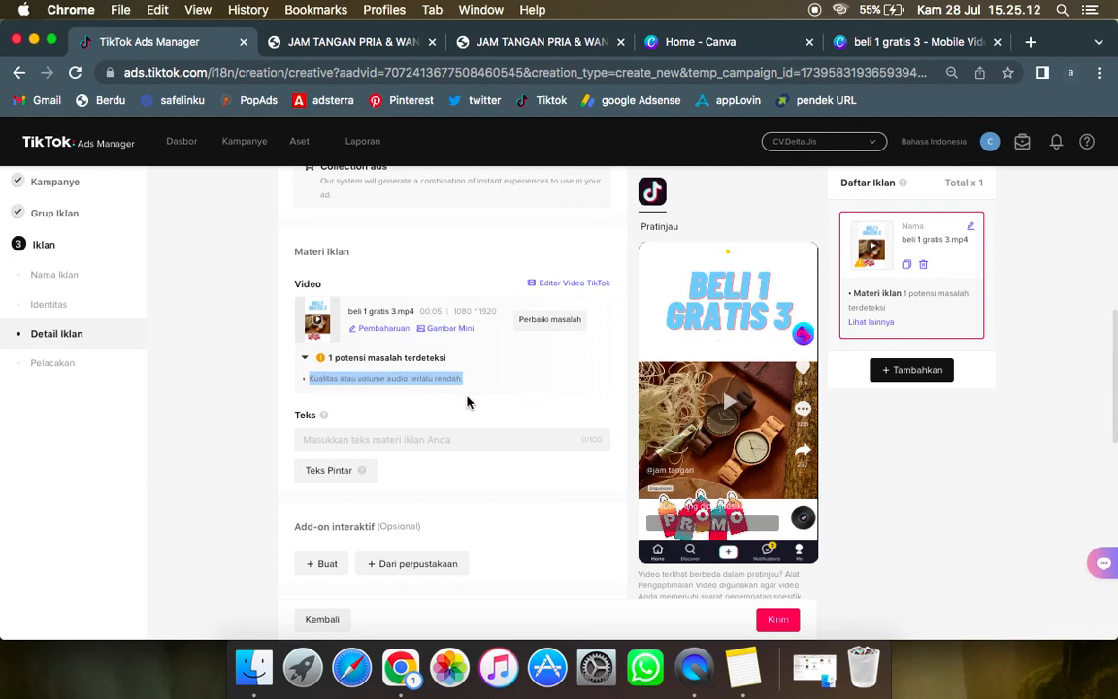
{"action": "left_click", "coordinate": [524, 380]}
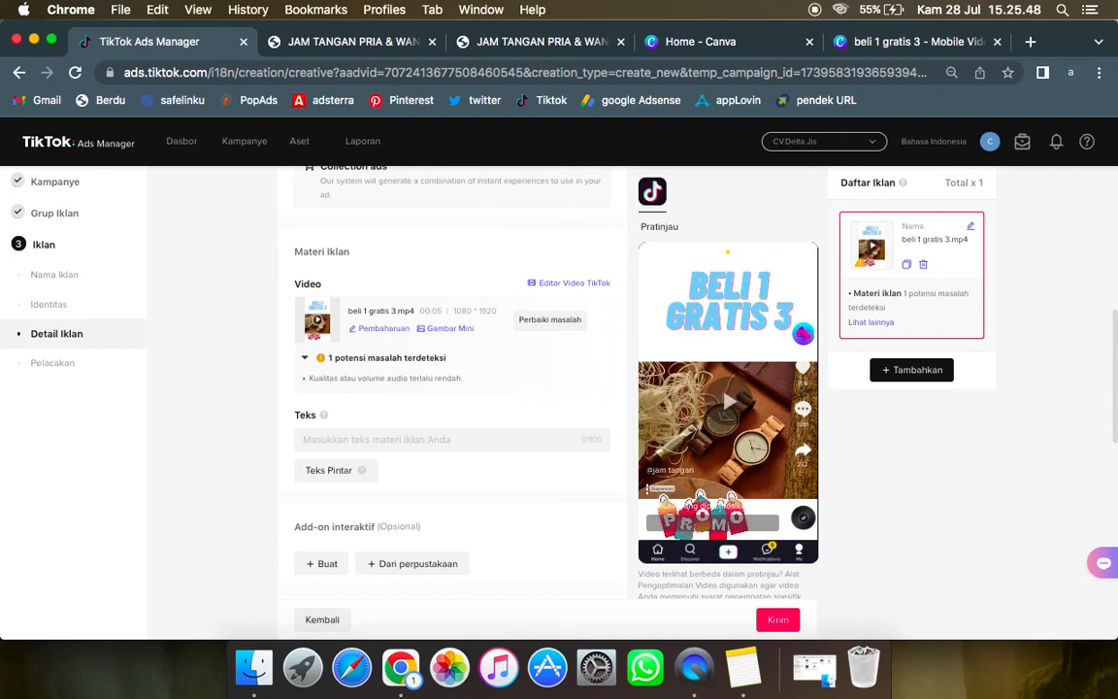
Step: Enter "JAM TANGAN MURAH MERIAH" as the ad's text
{"action": "left_click", "coordinate": [468, 439]}
{"action": "type", "text": "JAM"}
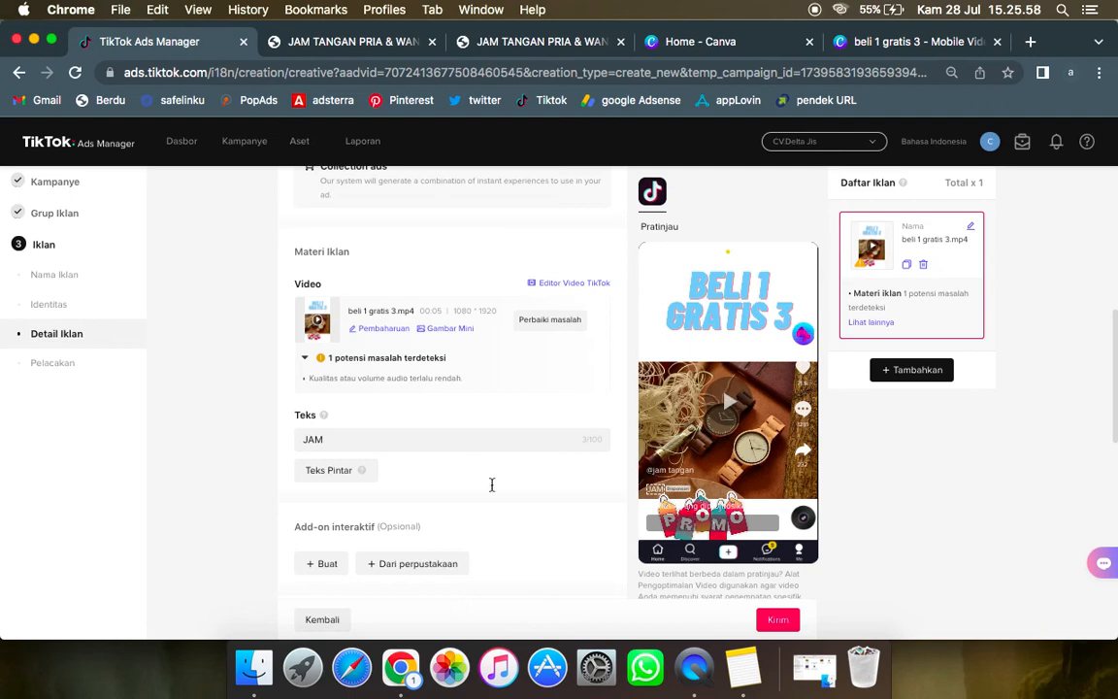
{"action": "type", "text": "TANGAN"}
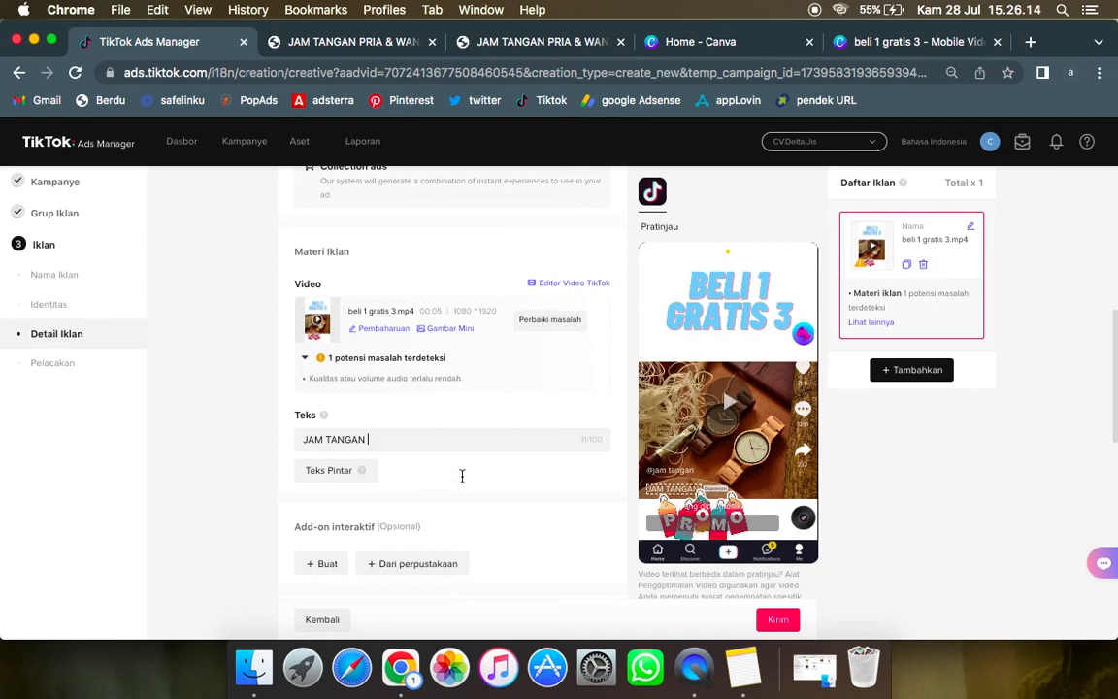
{"action": "scroll", "coordinate": [462, 476], "scroll_direction": "down", "scroll_amount": 3}
{"action": "type", "text": "MURAH MERIAH"}
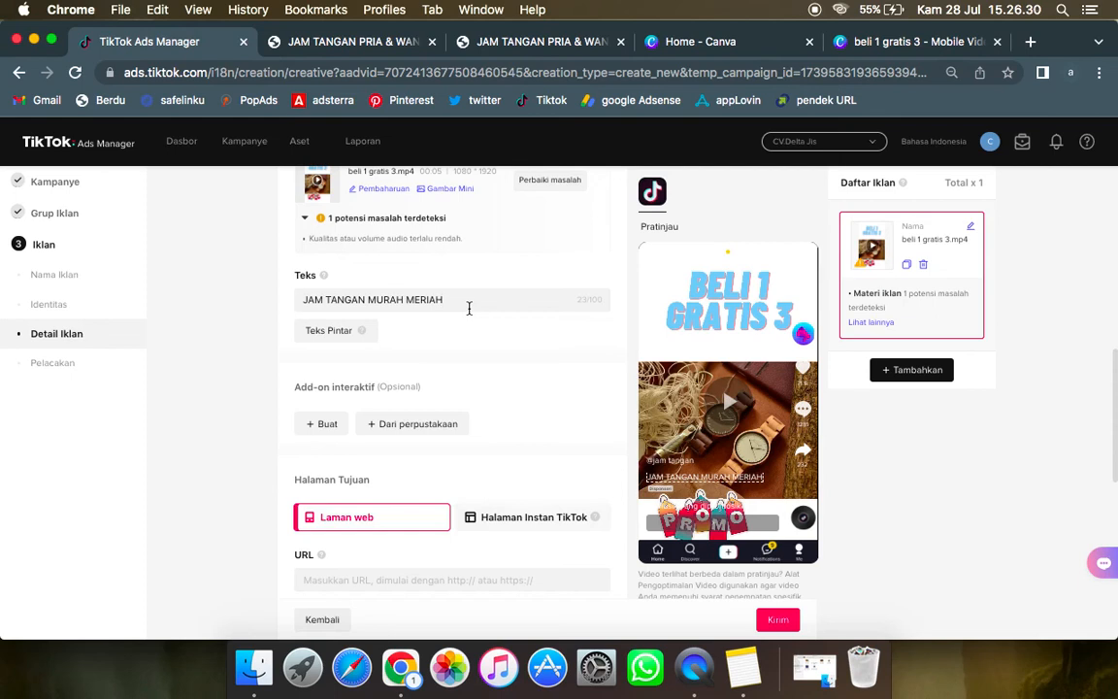
{"action": "scroll", "coordinate": [509, 395], "scroll_direction": "down", "scroll_amount": 1}
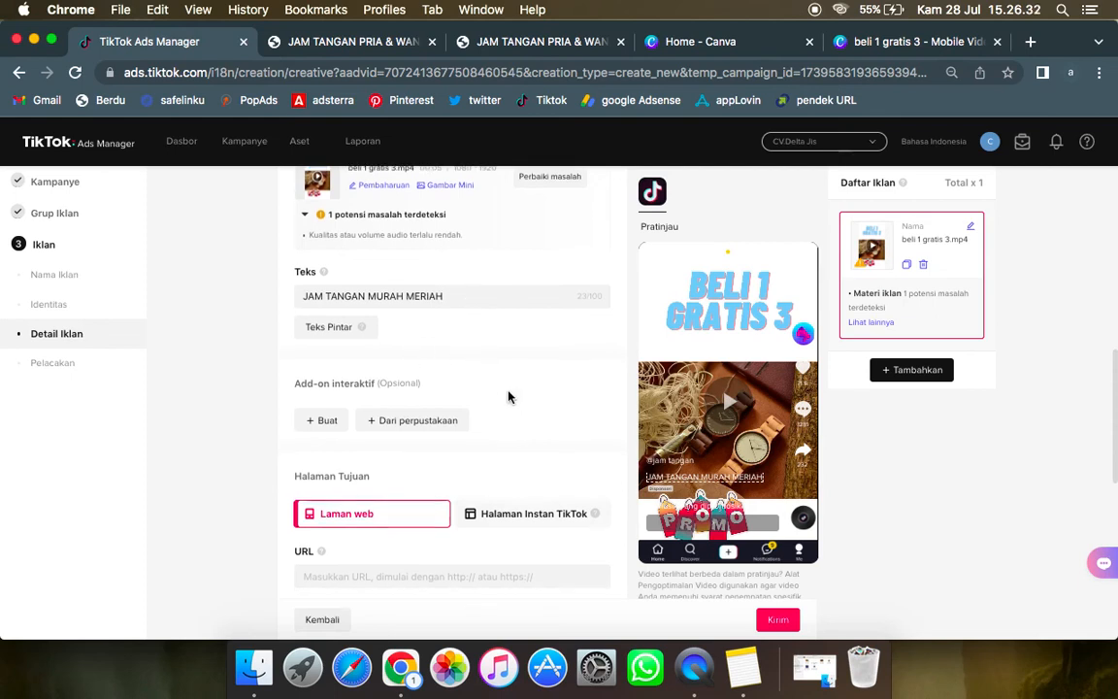
{"action": "scroll", "coordinate": [509, 395], "scroll_direction": "down", "scroll_amount": 3}
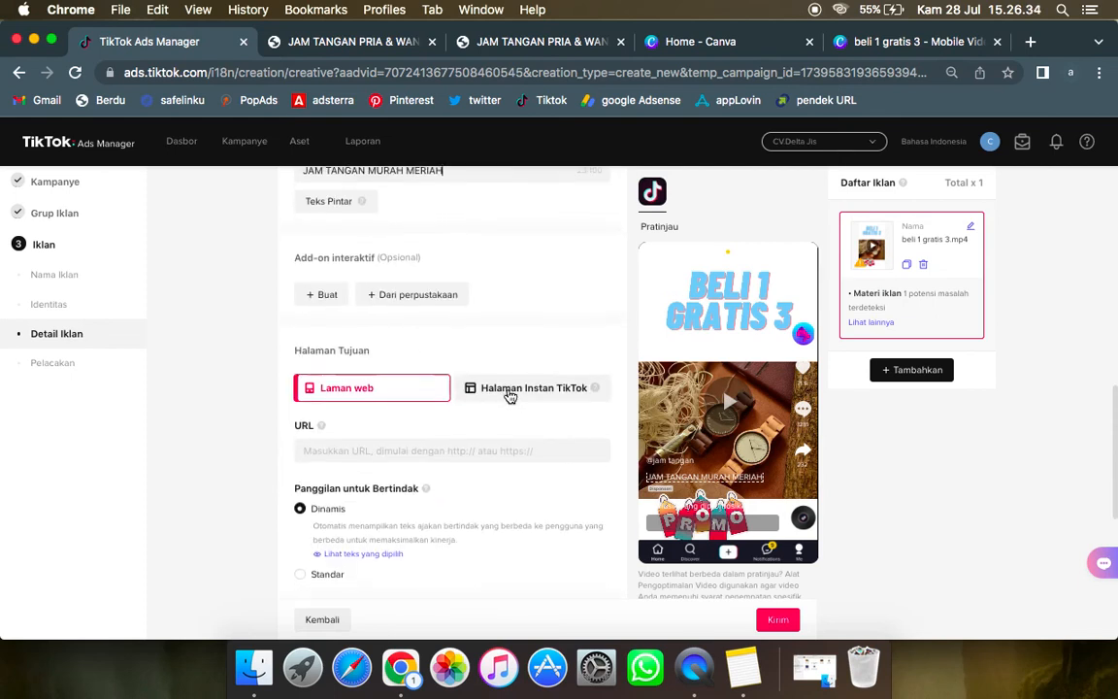
{"action": "scroll", "coordinate": [505, 393], "scroll_direction": "down", "scroll_amount": 1}
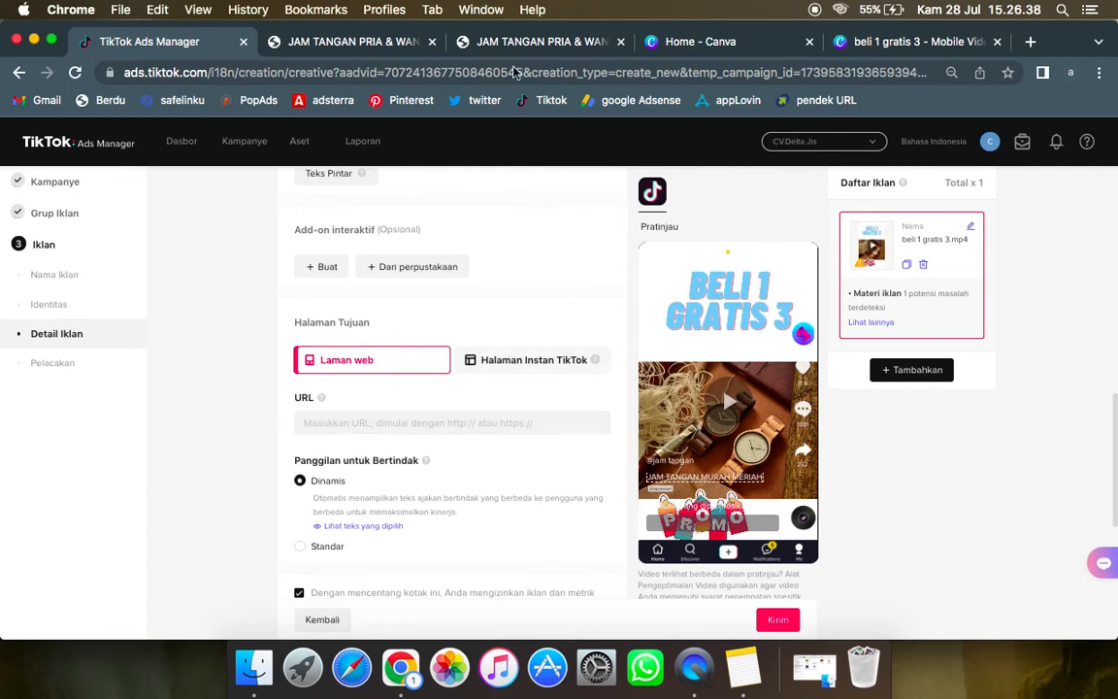
{"action": "left_click", "coordinate": [462, 42]}
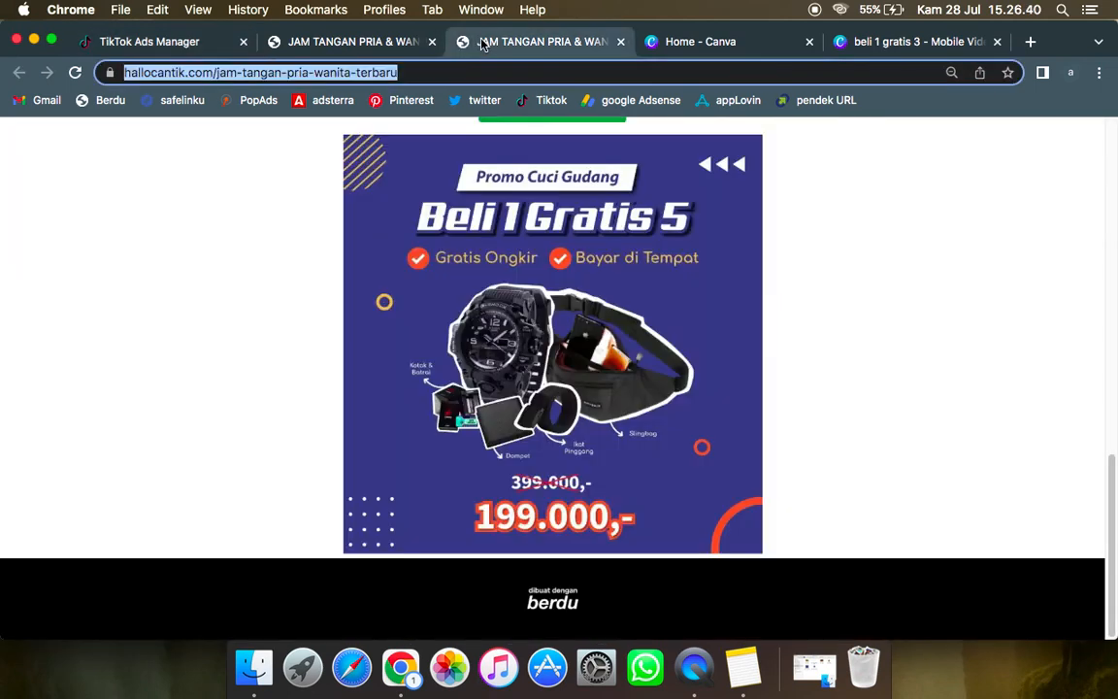
{"action": "key", "text": "Right"}
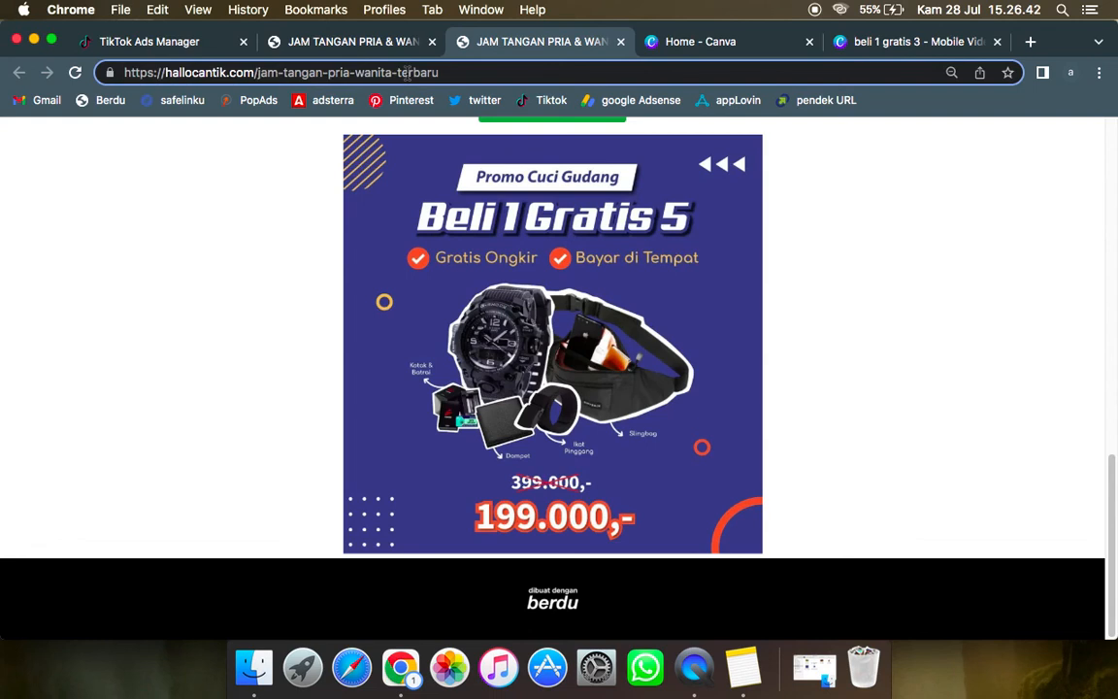
{"action": "key", "text": "super+a"}
{"action": "key", "text": "super+c"}
{"action": "key", "text": "super+c"}
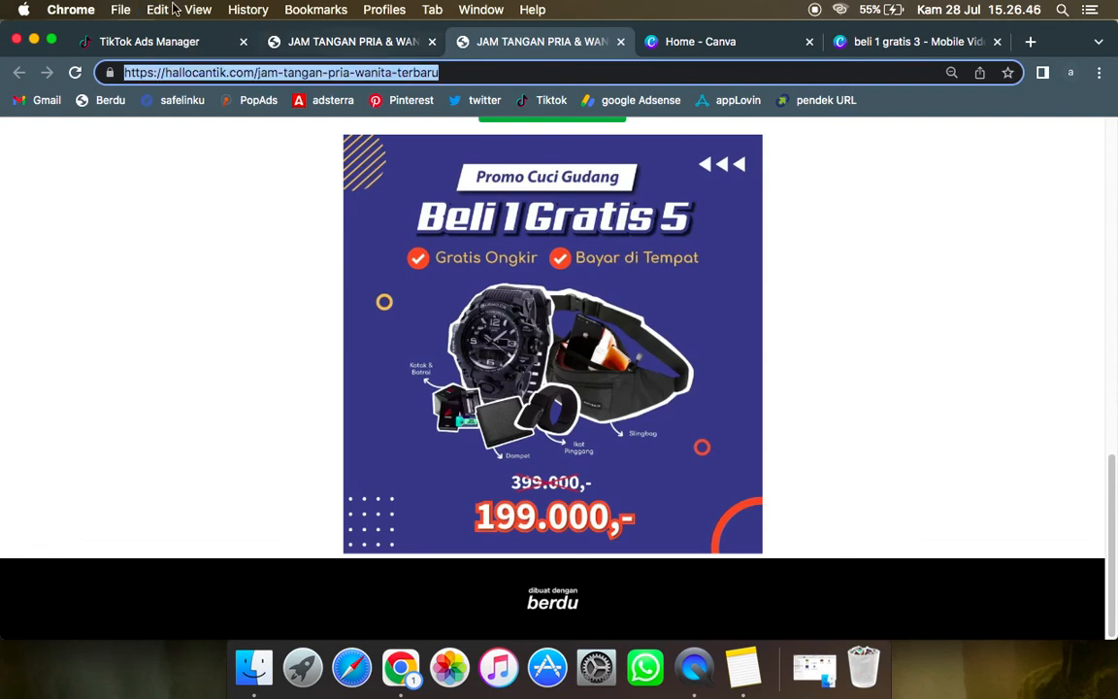
{"action": "left_click", "coordinate": [145, 41]}
{"action": "left_click", "coordinate": [404, 420]}
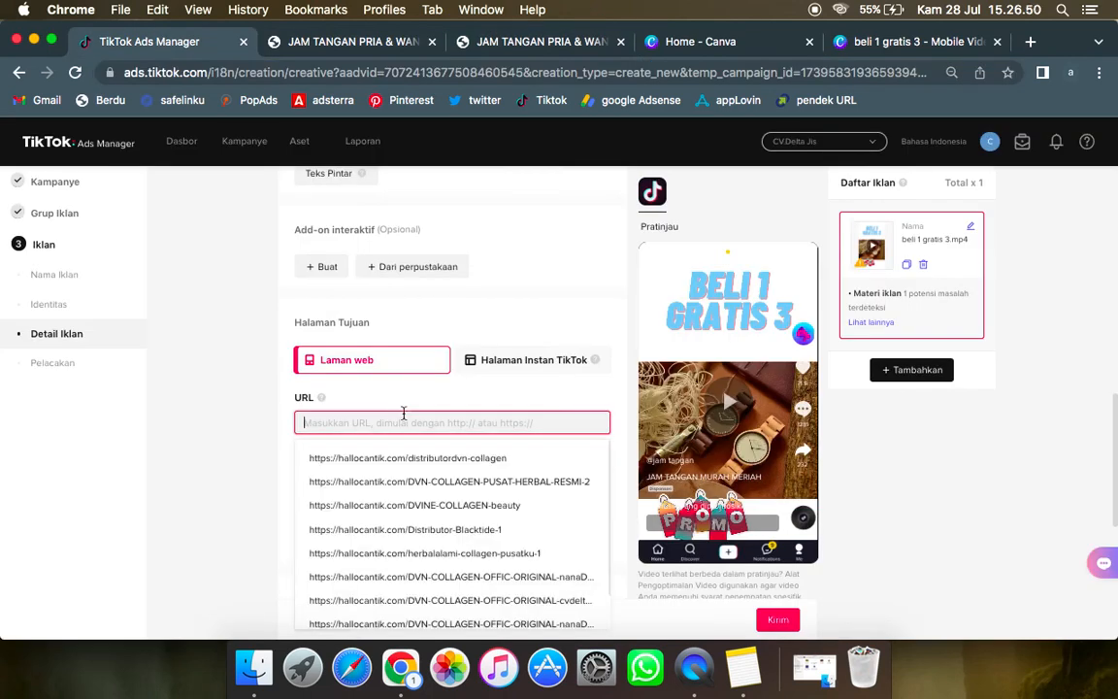
{"action": "key", "text": "super+v"}
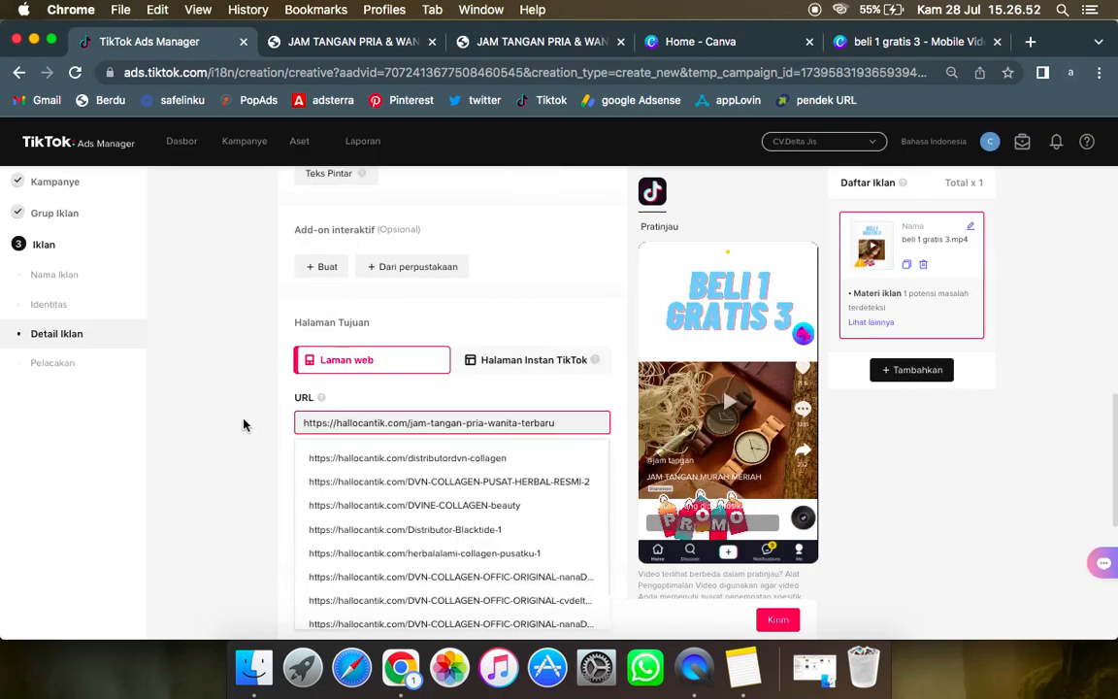
{"action": "left_click", "coordinate": [244, 424]}
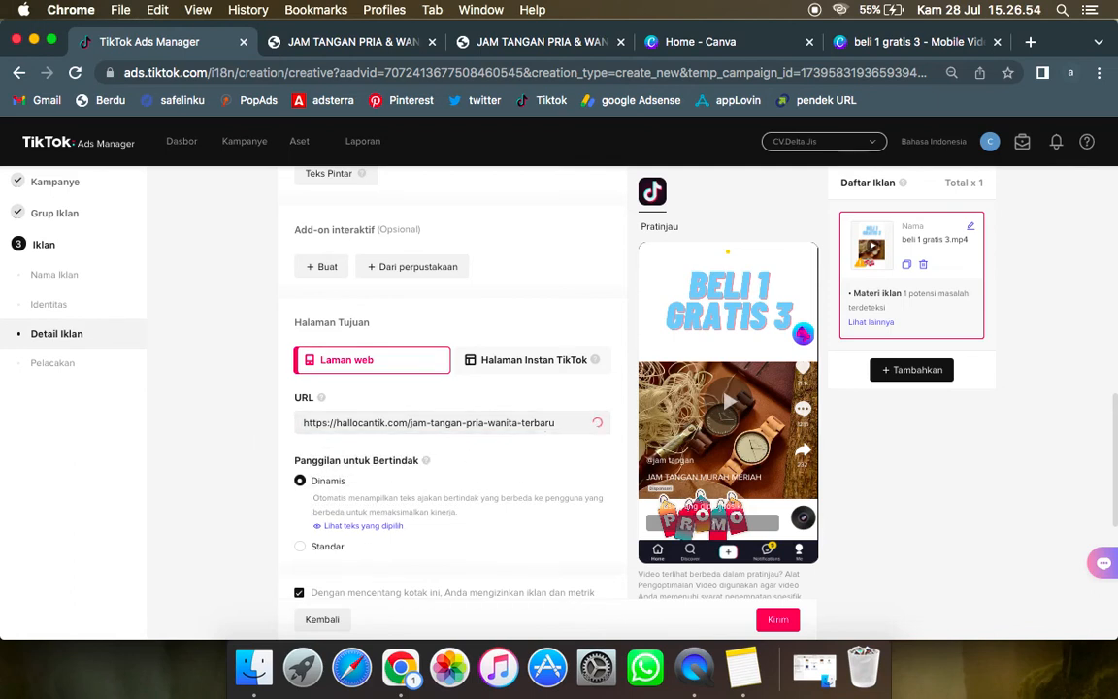
Step: Switch the ad's call to action to Standar and choose the text "Lihat sekarang"
{"action": "scroll", "coordinate": [594, 452], "scroll_direction": "down", "scroll_amount": 2}
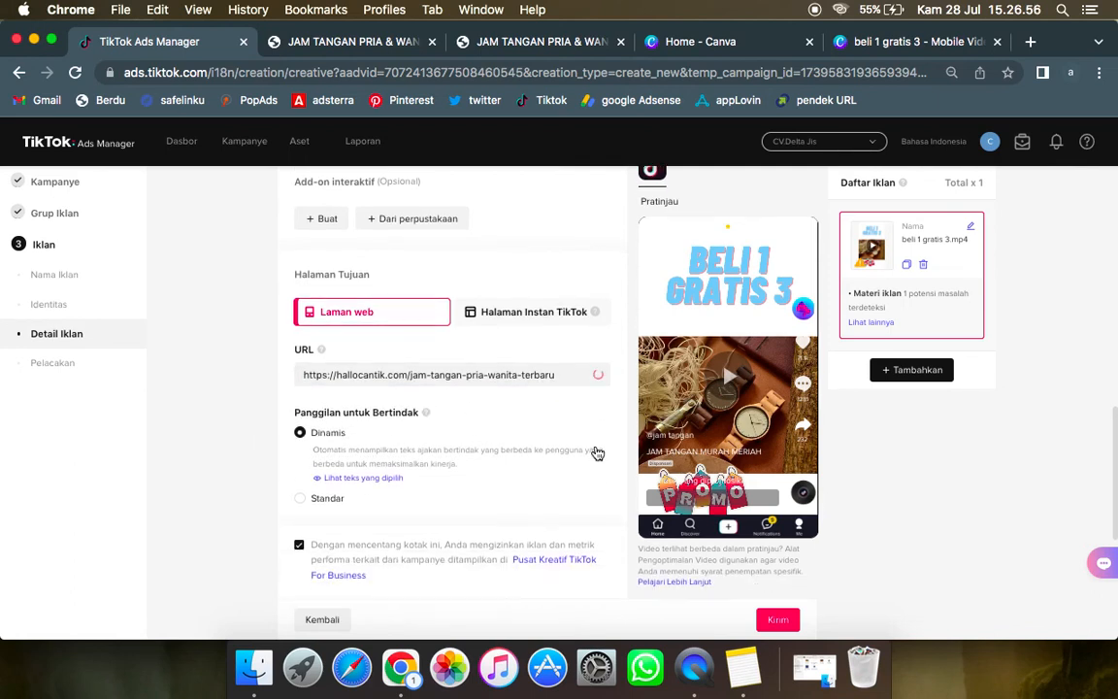
{"action": "scroll", "coordinate": [597, 453], "scroll_direction": "down", "scroll_amount": 1}
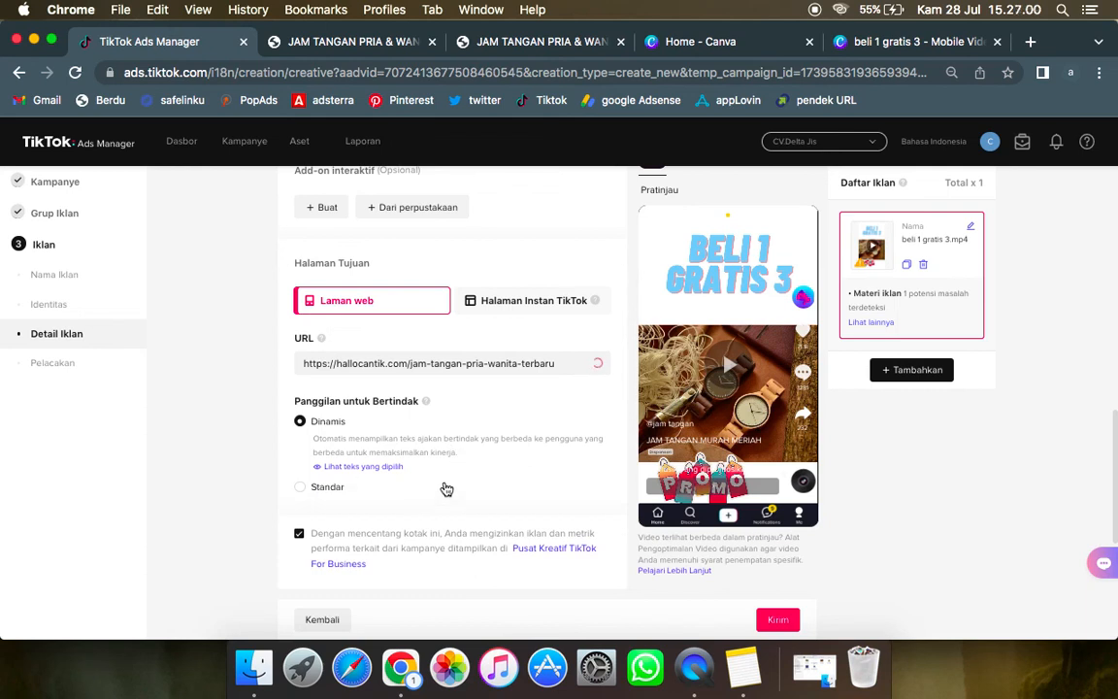
{"action": "scroll", "coordinate": [446, 490], "scroll_direction": "down", "scroll_amount": 1}
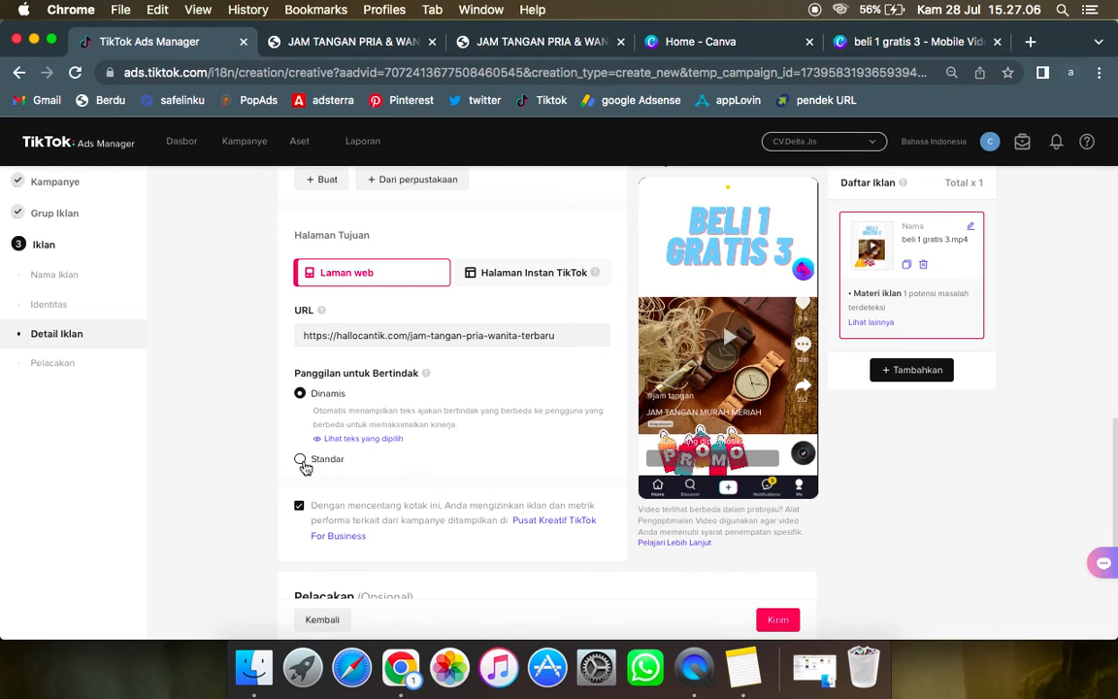
{"action": "left_click", "coordinate": [303, 462]}
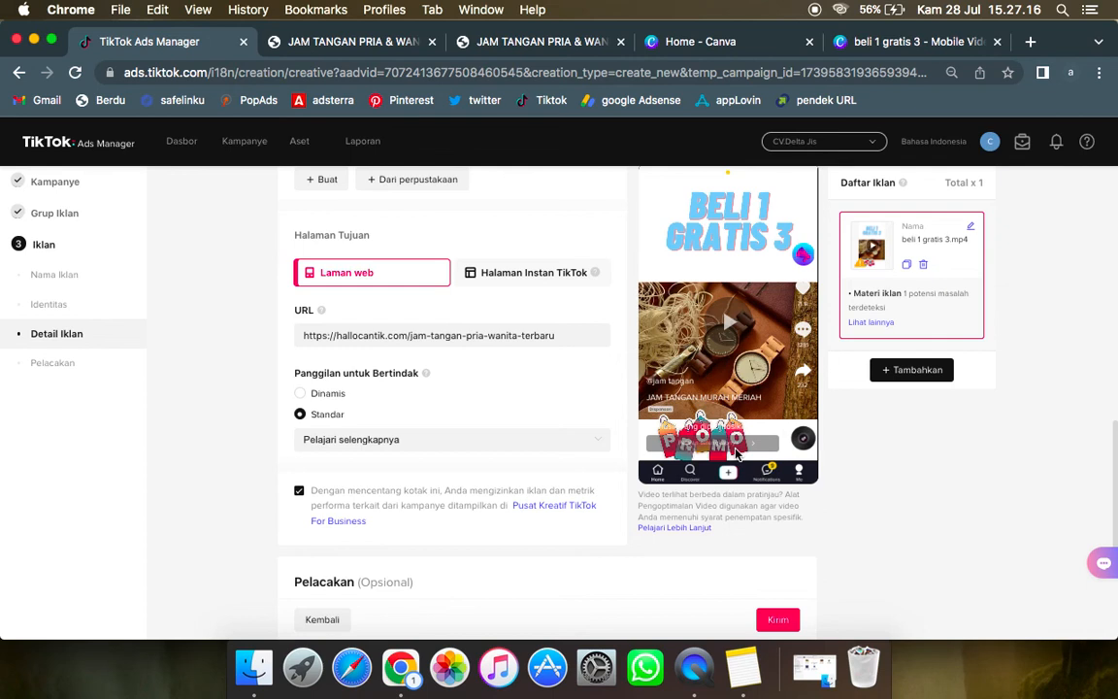
{"action": "left_click", "coordinate": [369, 448]}
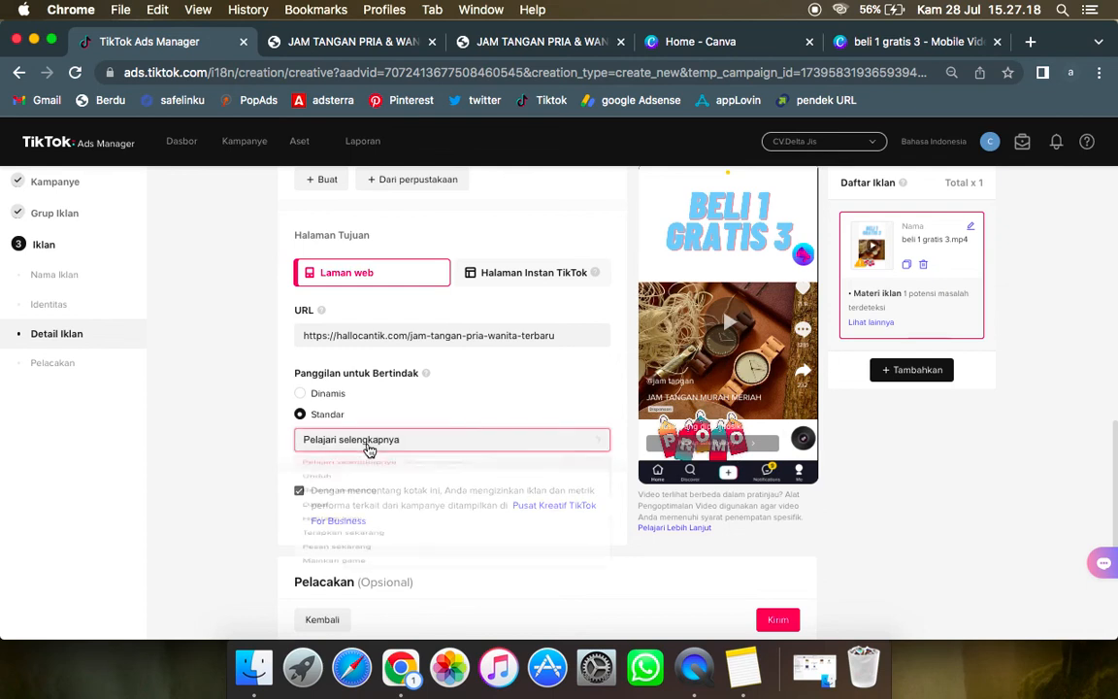
{"action": "scroll", "coordinate": [243, 445], "scroll_direction": "down", "scroll_amount": 2}
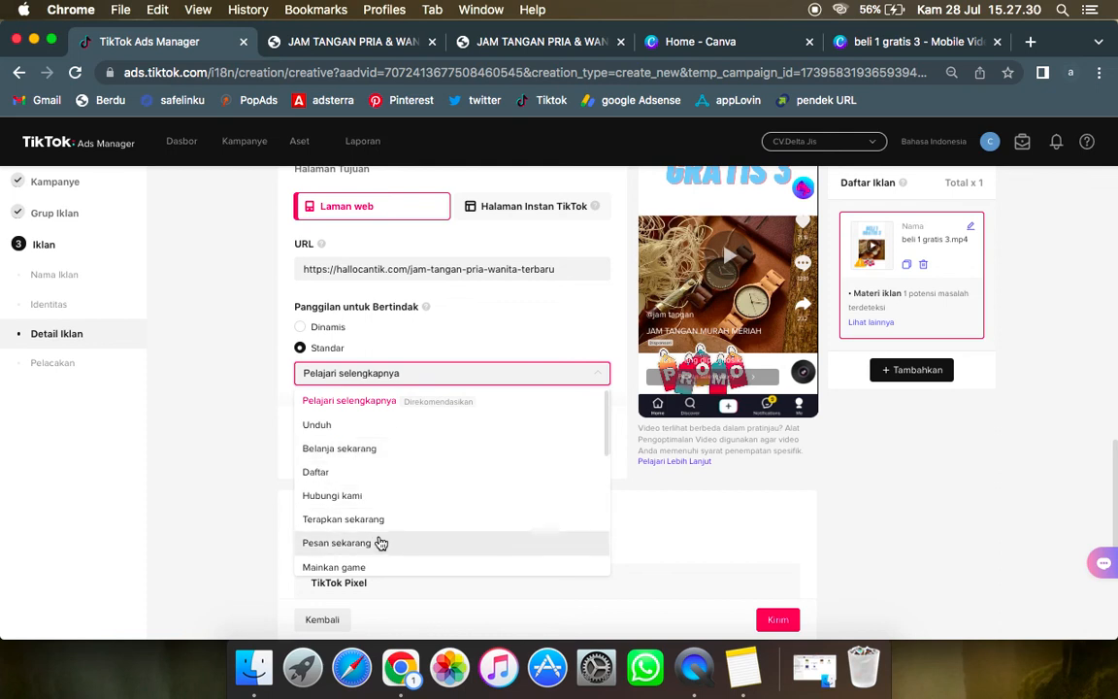
{"action": "scroll", "coordinate": [380, 538], "scroll_direction": "down", "scroll_amount": 3}
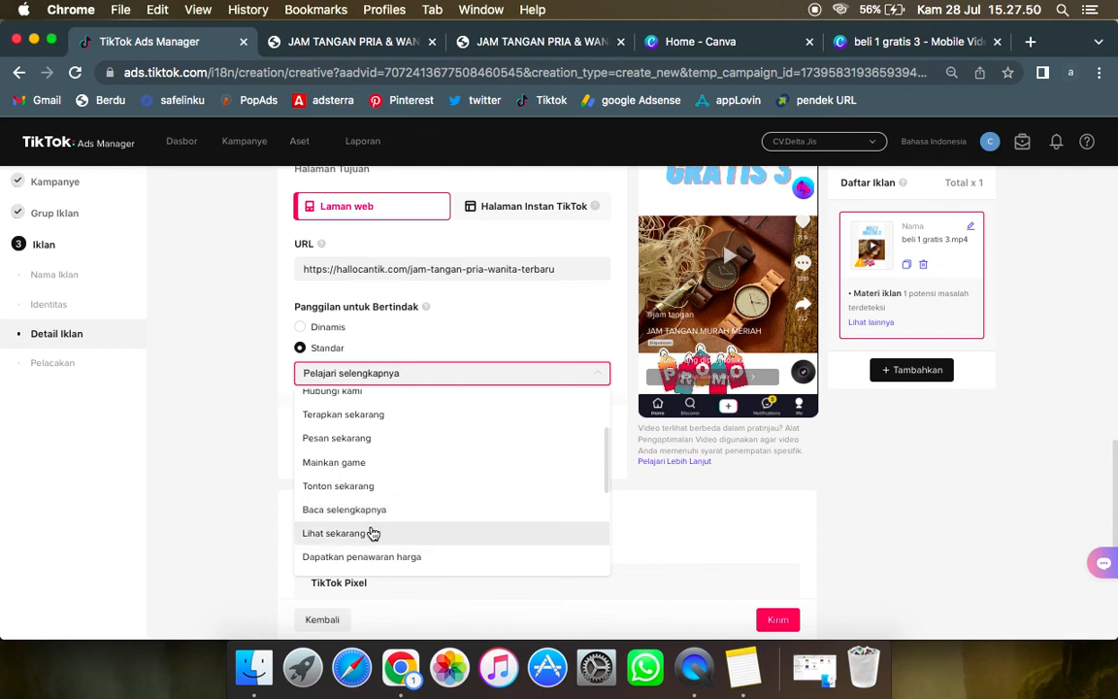
{"action": "scroll", "coordinate": [379, 501], "scroll_direction": "up", "scroll_amount": 1}
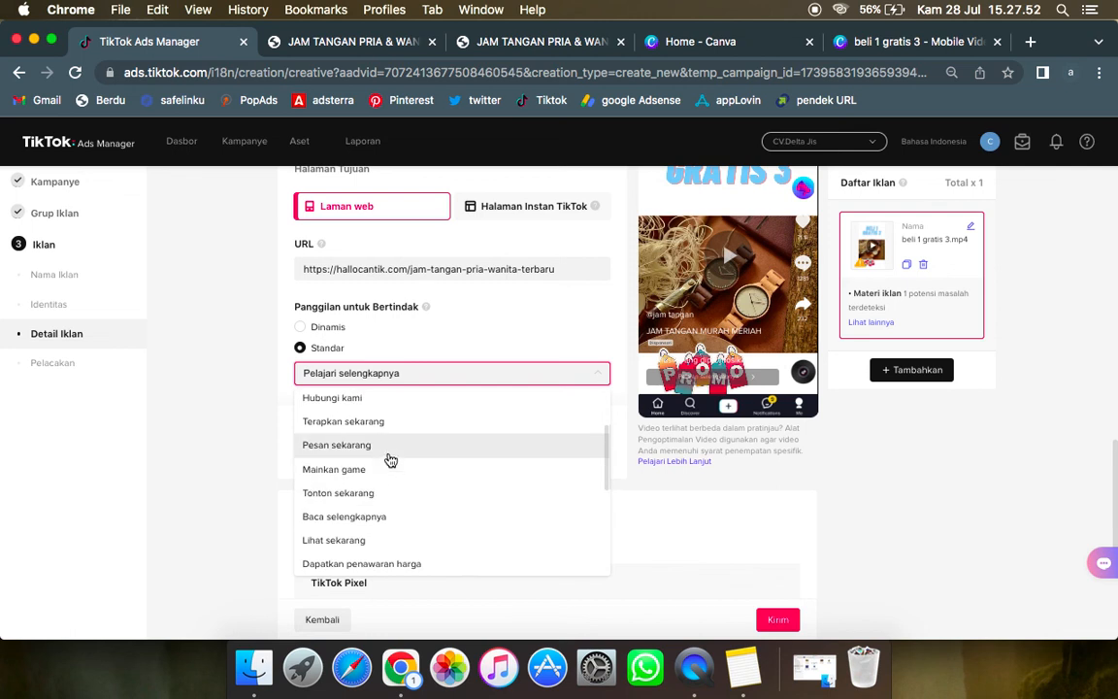
{"action": "scroll", "coordinate": [389, 455], "scroll_direction": "up", "scroll_amount": 1}
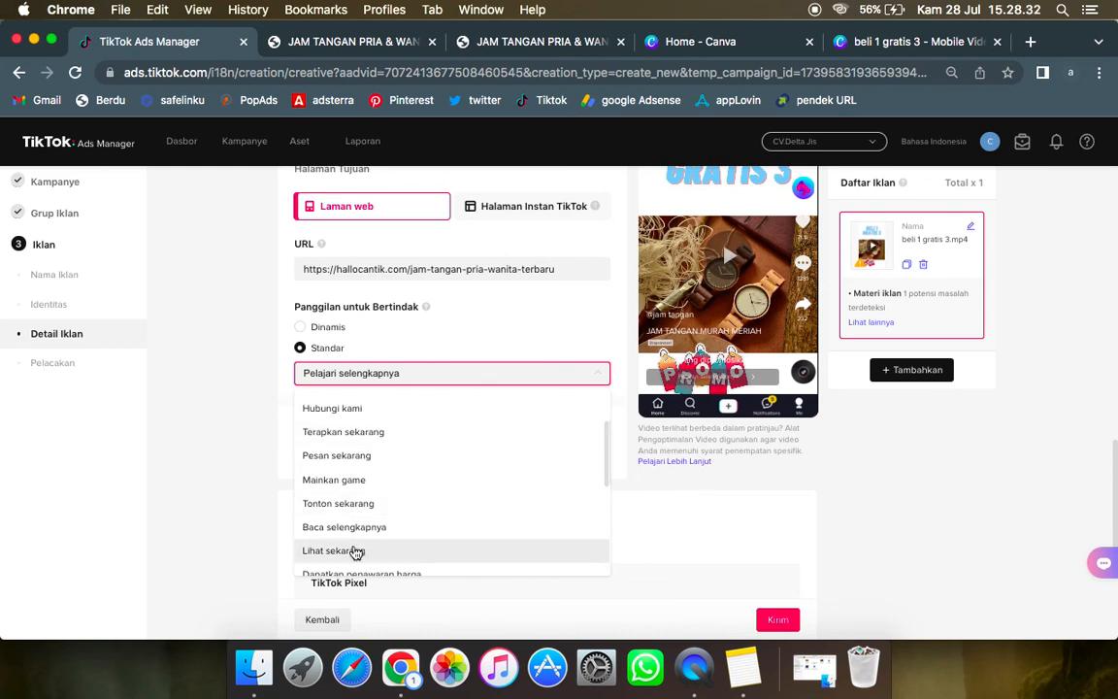
{"action": "left_click", "coordinate": [355, 550]}
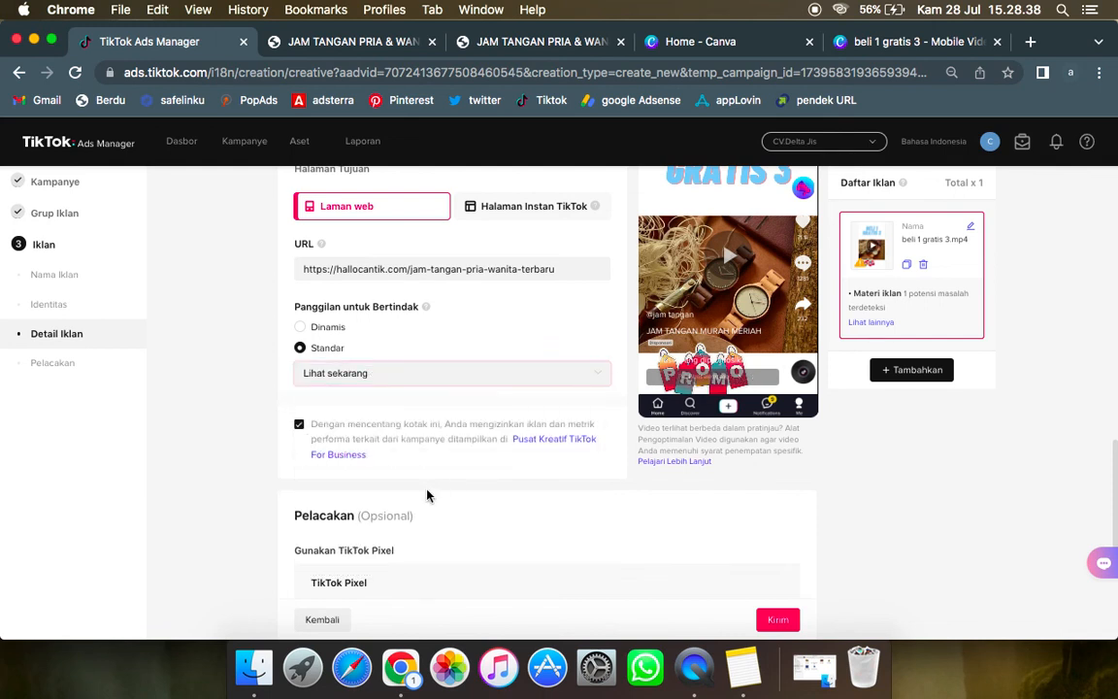
Step: Review the ad's settings from its name to the tracking section, then submit the ad despite the flagged issue
{"action": "scroll", "coordinate": [467, 452], "scroll_direction": "down", "scroll_amount": 1}
{"action": "scroll", "coordinate": [467, 452], "scroll_direction": "down", "scroll_amount": 5}
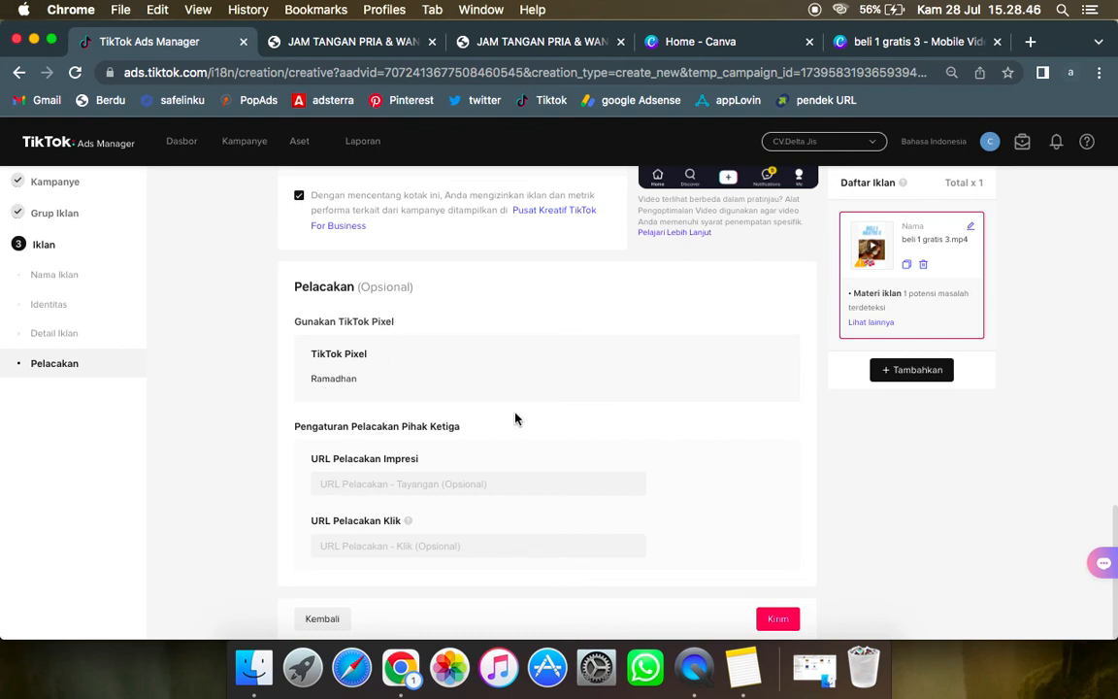
{"action": "scroll", "coordinate": [538, 429], "scroll_direction": "up", "scroll_amount": 1}
{"action": "scroll", "coordinate": [560, 438], "scroll_direction": "up", "scroll_amount": 15}
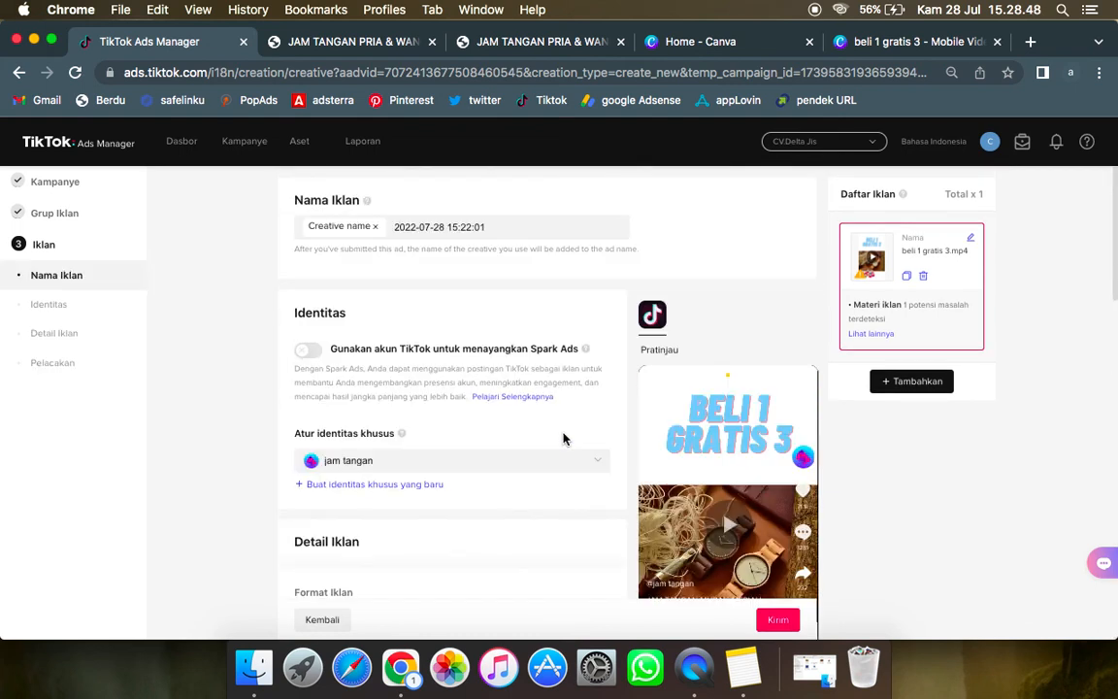
{"action": "scroll", "coordinate": [563, 439], "scroll_direction": "down", "scroll_amount": 3}
{"action": "scroll", "coordinate": [563, 439], "scroll_direction": "down", "scroll_amount": 10}
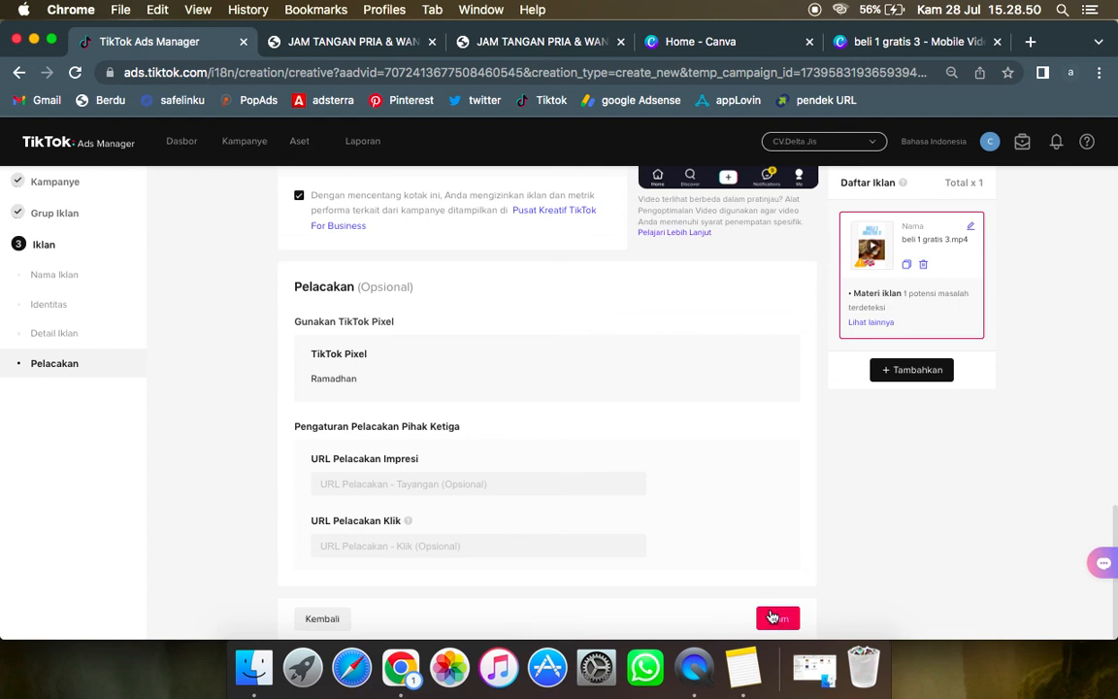
{"action": "left_click", "coordinate": [777, 618]}
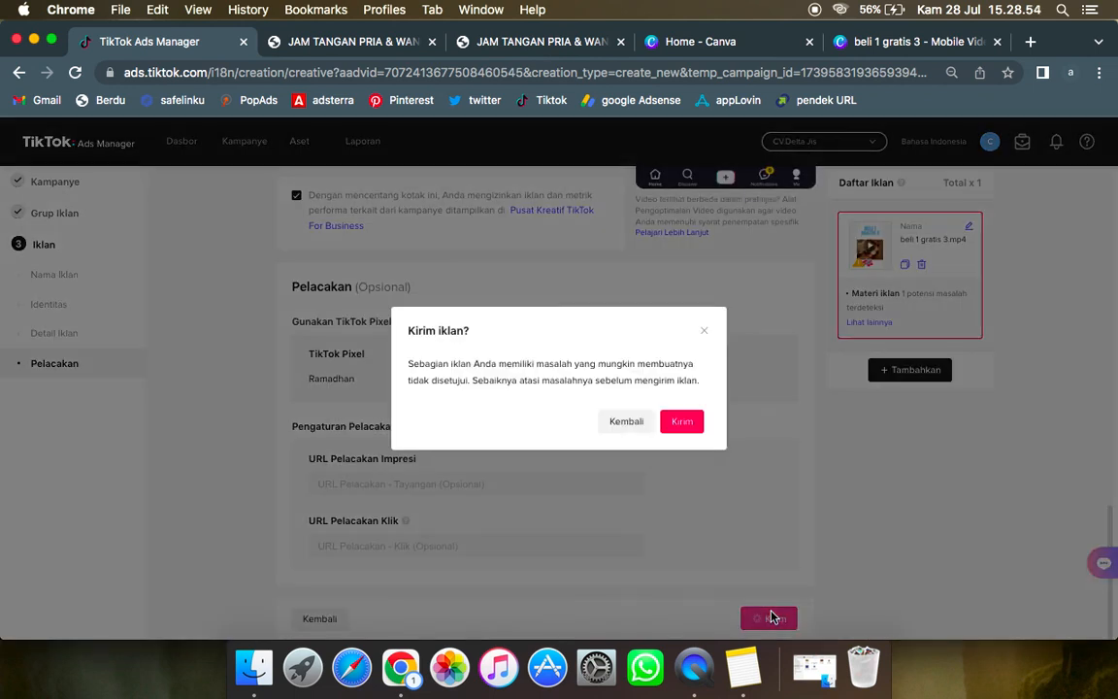
{"action": "left_click", "coordinate": [695, 424]}
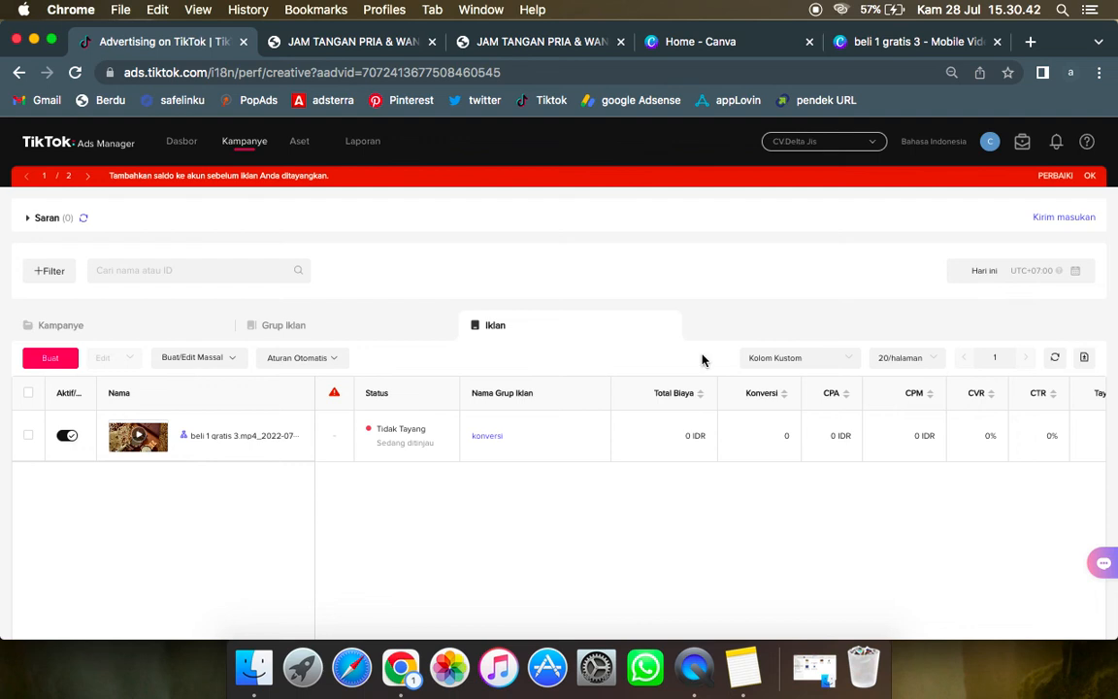
Step: Check the submitted ad's delivery status and open the account's Pembayaran page
{"action": "left_click_drag", "start_coordinate": [373, 448], "coordinate": [437, 456]}
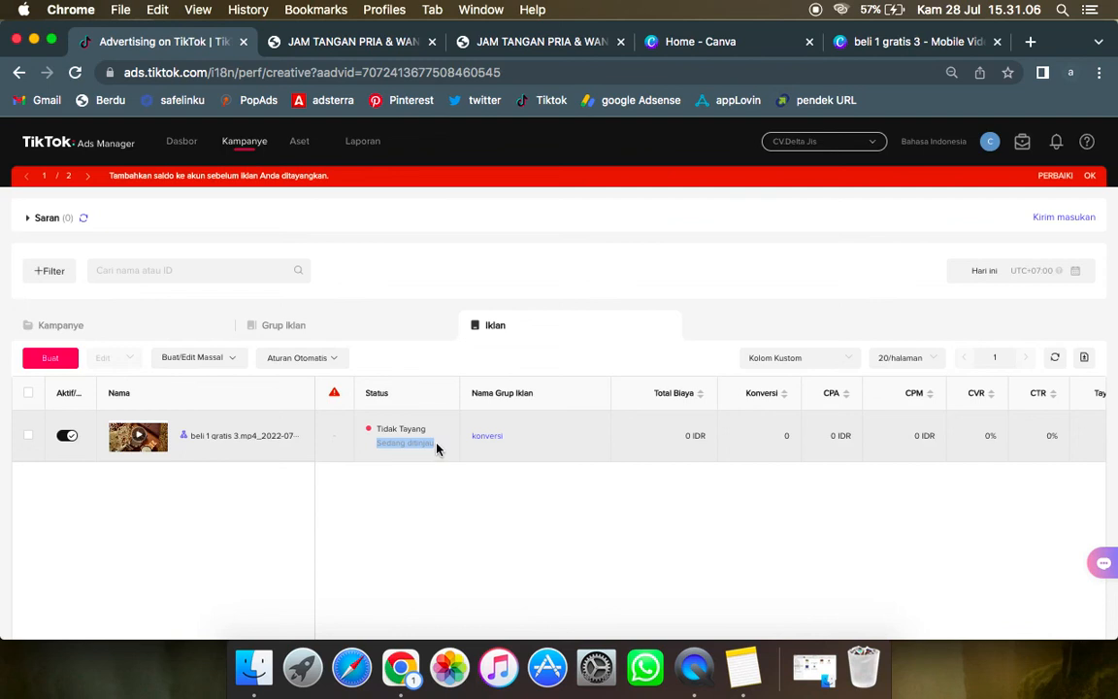
{"action": "left_click", "coordinate": [989, 141]}
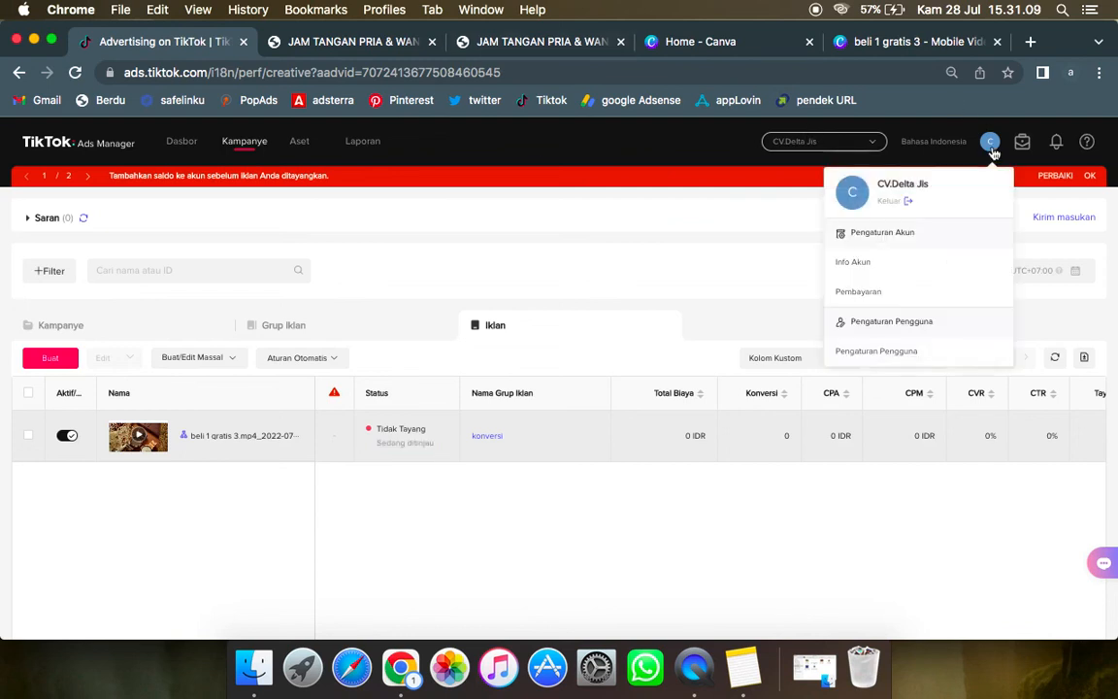
{"action": "left_click", "coordinate": [849, 294]}
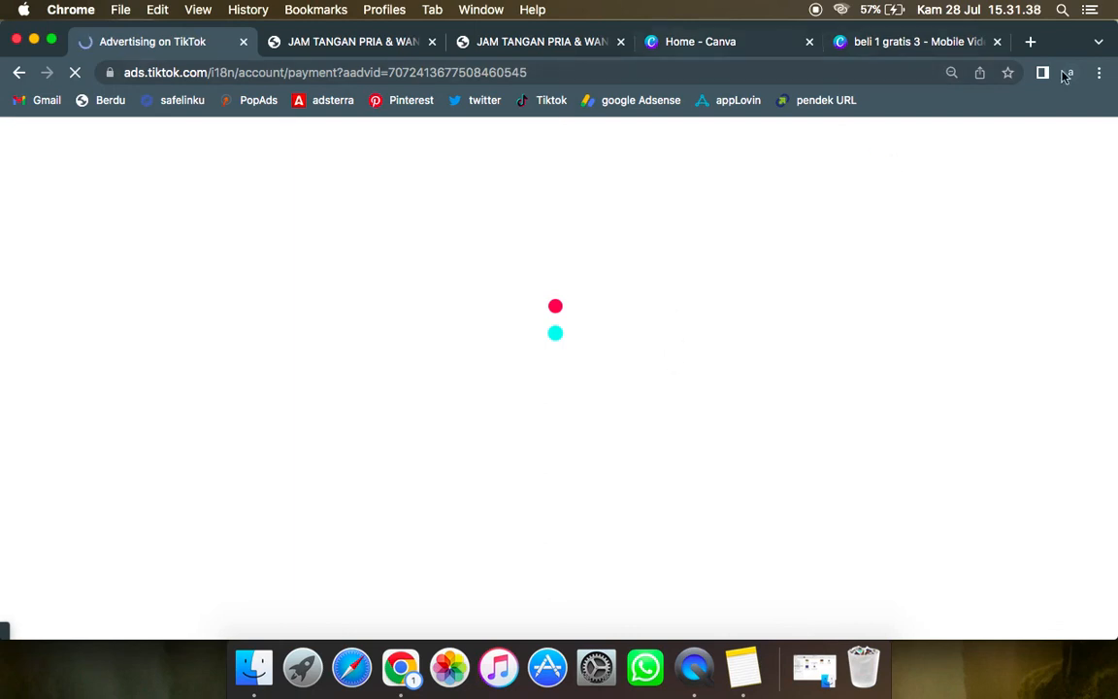
Step: Close the Canva design and Canva home pages, leaving without saving, and return to the TikTok Ads Manager payment page
{"action": "left_click", "coordinate": [998, 43]}
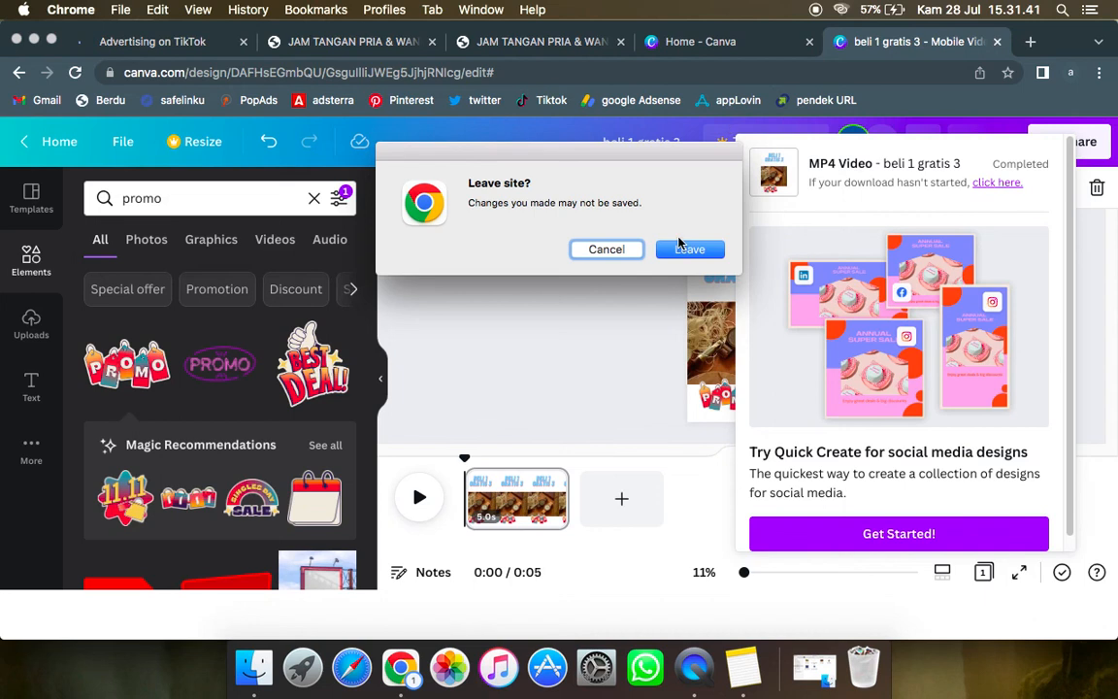
{"action": "left_click", "coordinate": [684, 249]}
{"action": "left_click", "coordinate": [812, 45]}
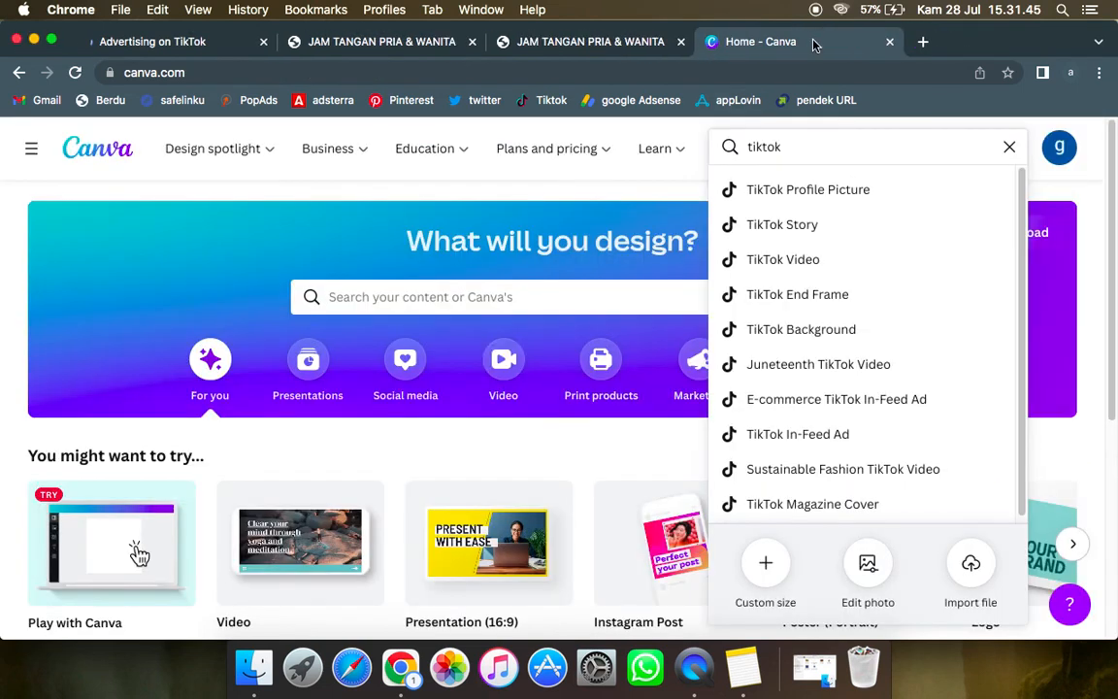
{"action": "left_click", "coordinate": [889, 42]}
{"action": "left_click", "coordinate": [889, 42]}
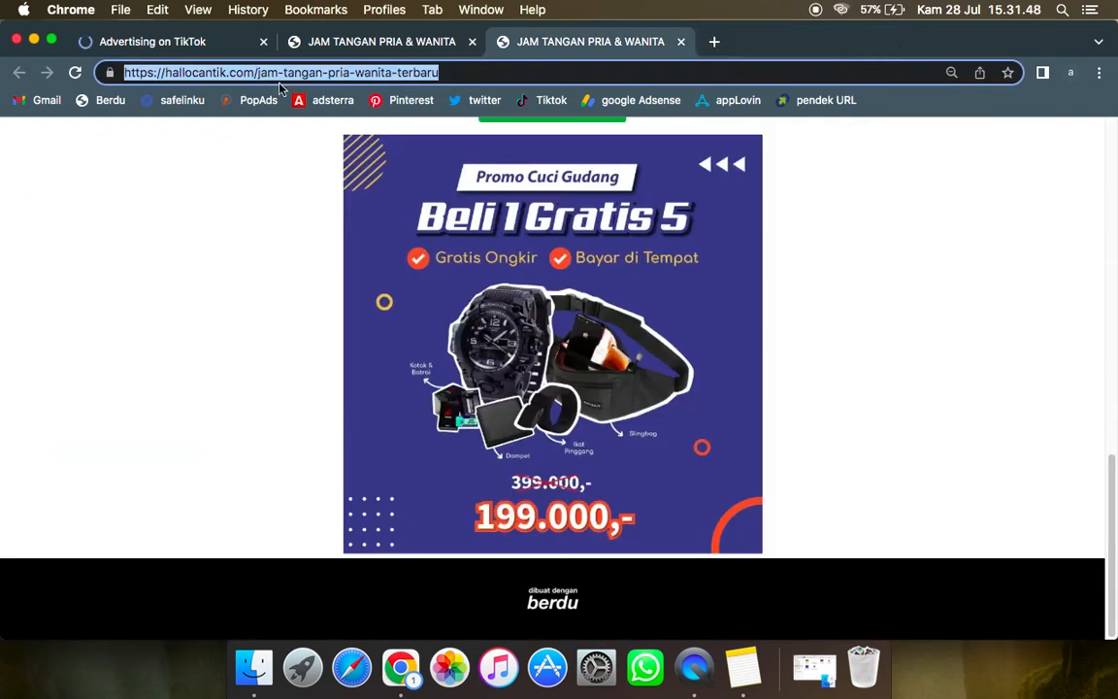
{"action": "scroll", "coordinate": [572, 322], "scroll_direction": "up", "scroll_amount": 10}
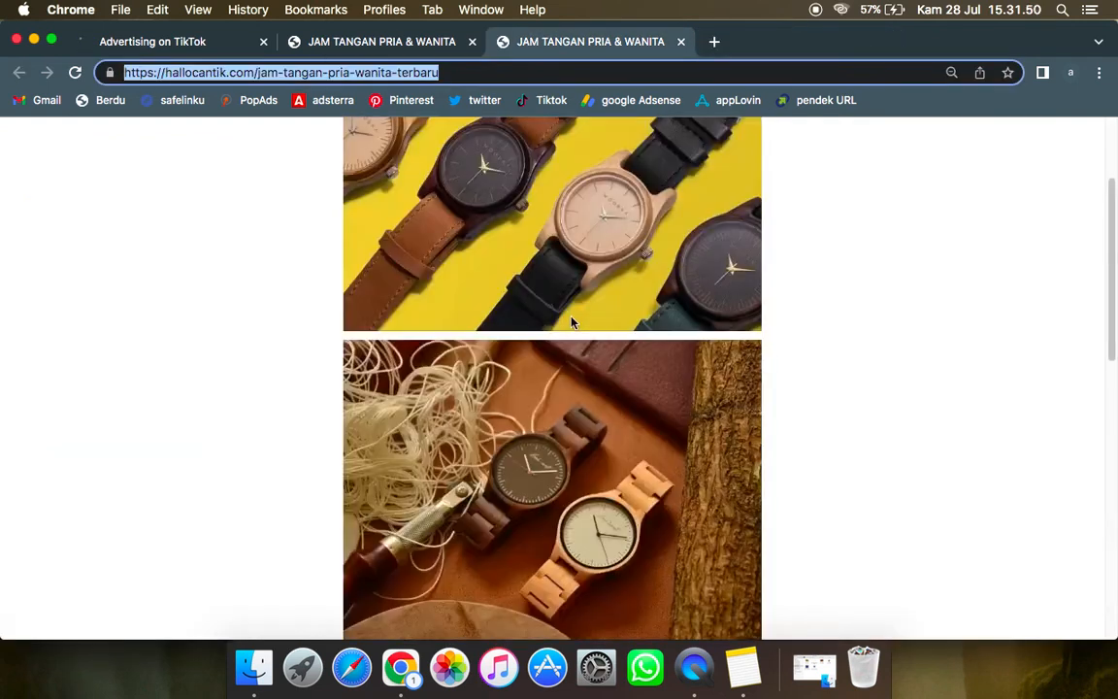
{"action": "scroll", "coordinate": [571, 322], "scroll_direction": "up", "scroll_amount": 3}
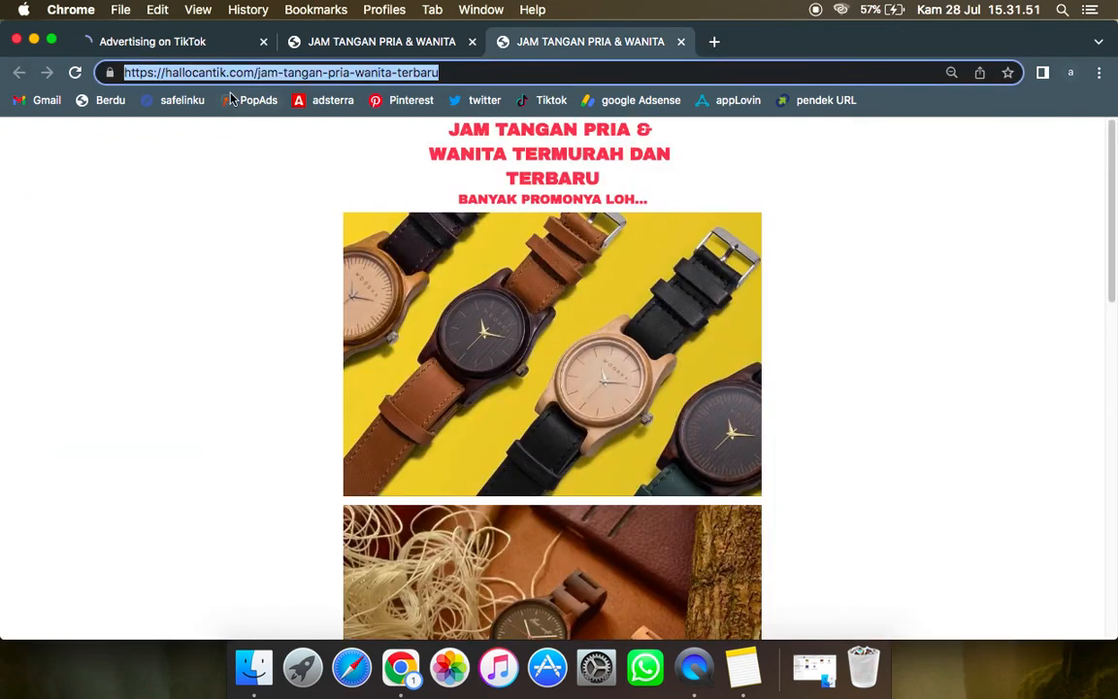
{"action": "left_click", "coordinate": [194, 45]}
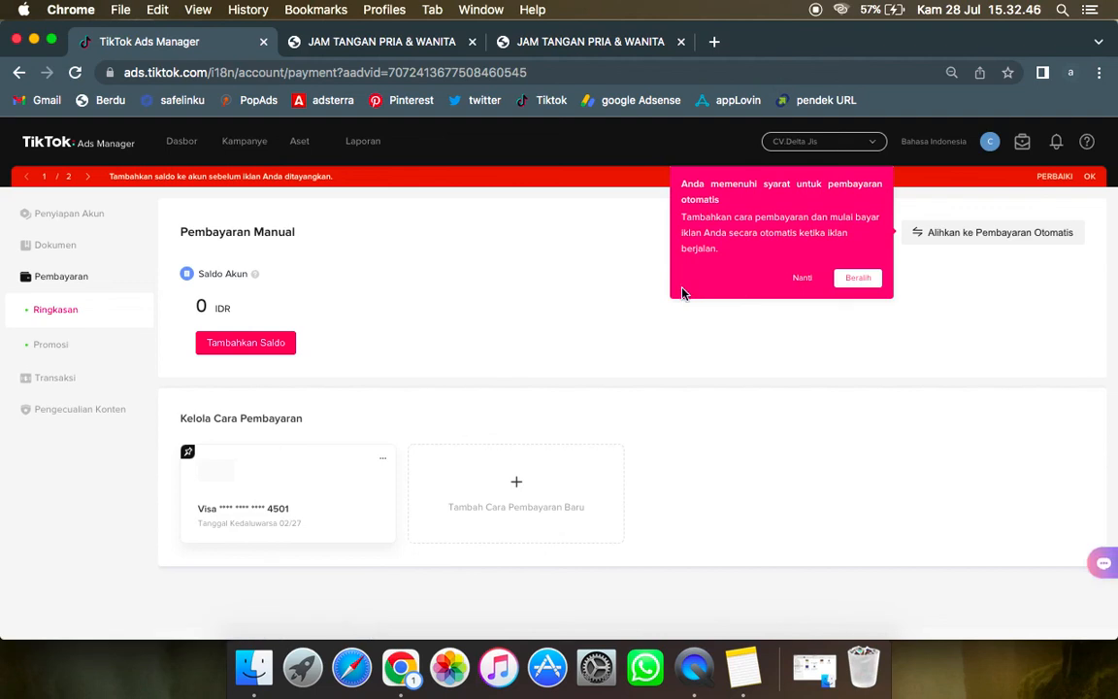
Step: Postpone the switch to automatic payment, then view the payment methods that can be added and go back without adding one
{"action": "left_click", "coordinate": [800, 279]}
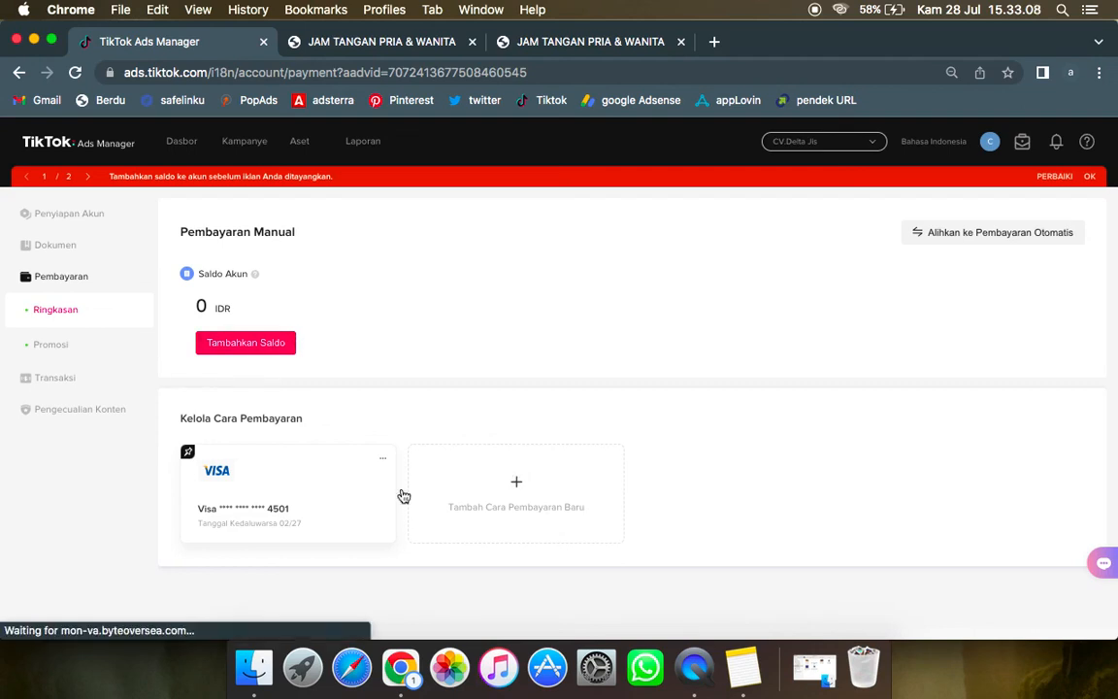
{"action": "left_click", "coordinate": [303, 514]}
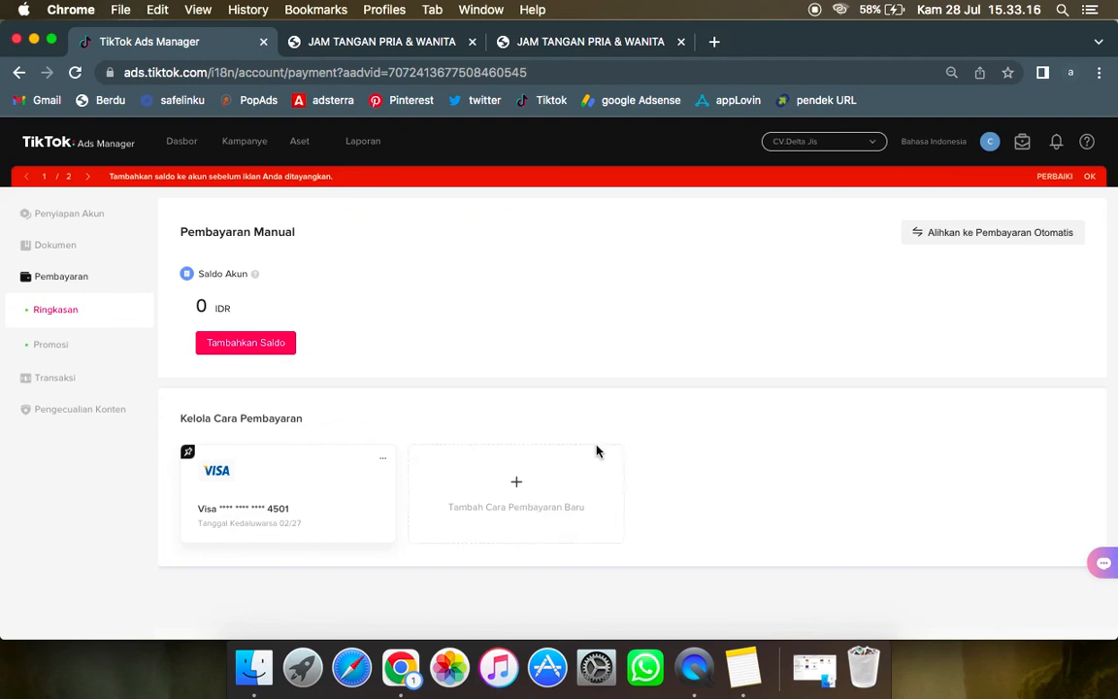
{"action": "left_click", "coordinate": [485, 484]}
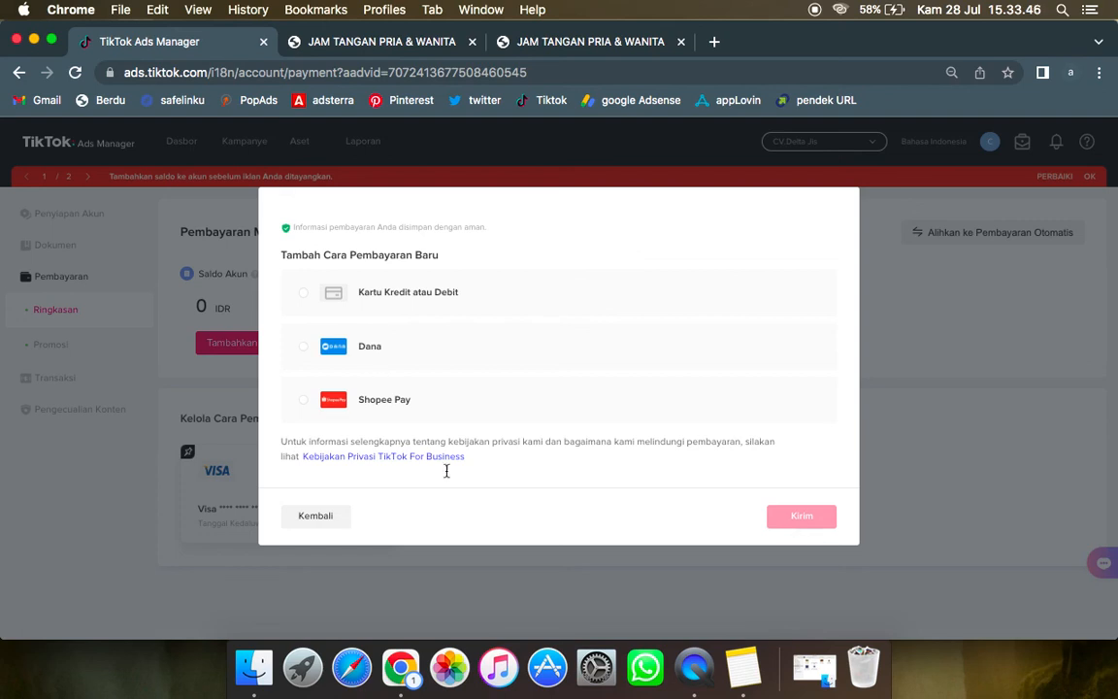
{"action": "left_click", "coordinate": [329, 517]}
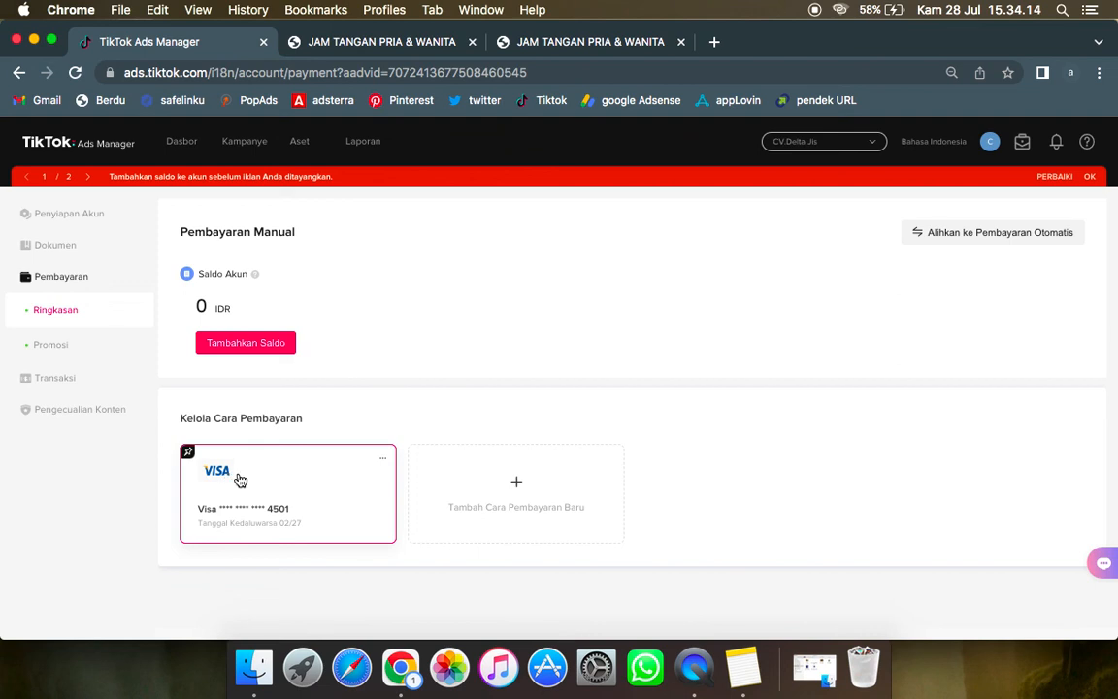
Step: Enter a manual balance top-up of 100000 IDR to preview the total with VAT, then go back without paying
{"action": "left_click", "coordinate": [280, 343]}
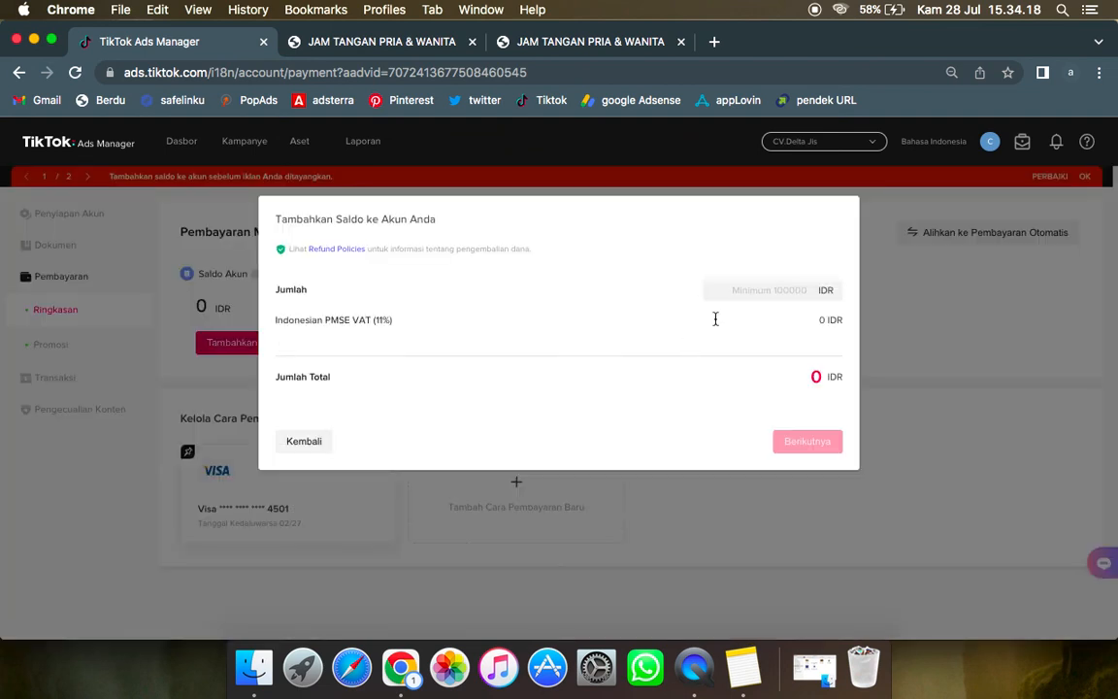
{"action": "left_click", "coordinate": [745, 290]}
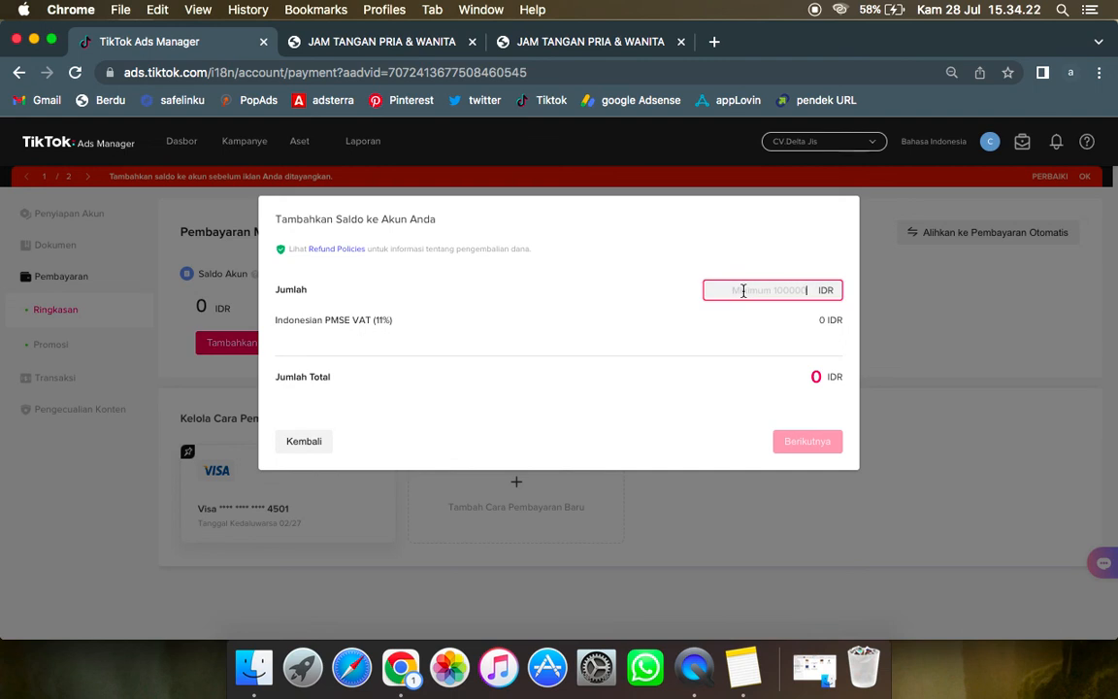
{"action": "type", "text": "100"}
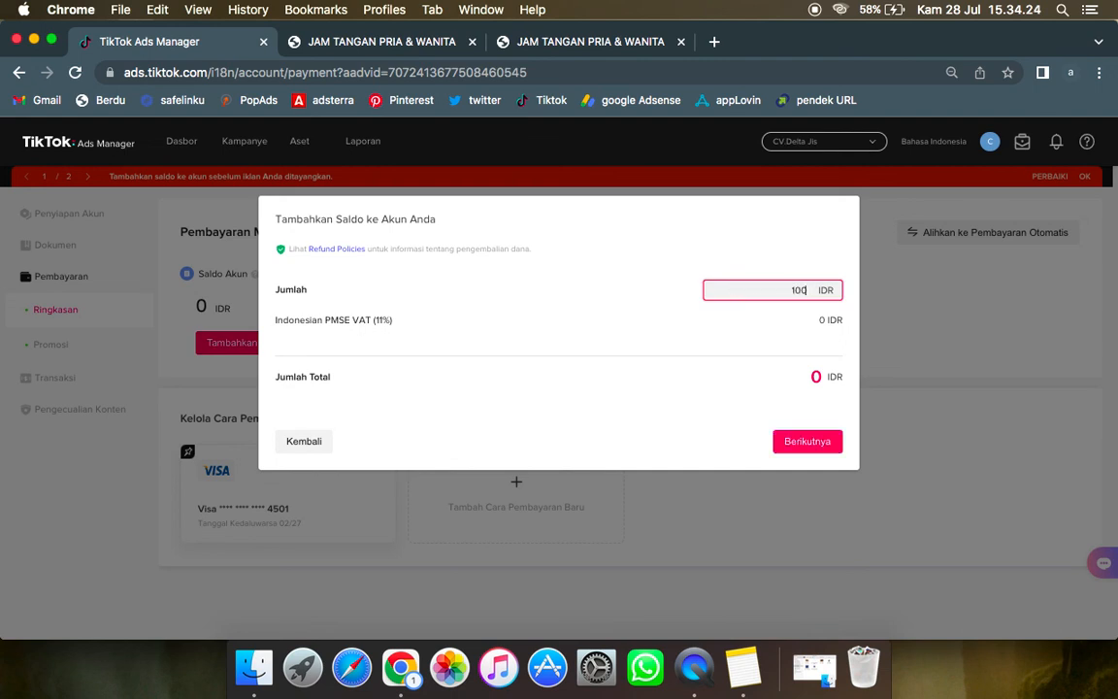
{"action": "type", "text": "000"}
{"action": "left_click", "coordinate": [612, 303]}
{"action": "left_click_drag", "start_coordinate": [771, 379], "coordinate": [828, 384]}
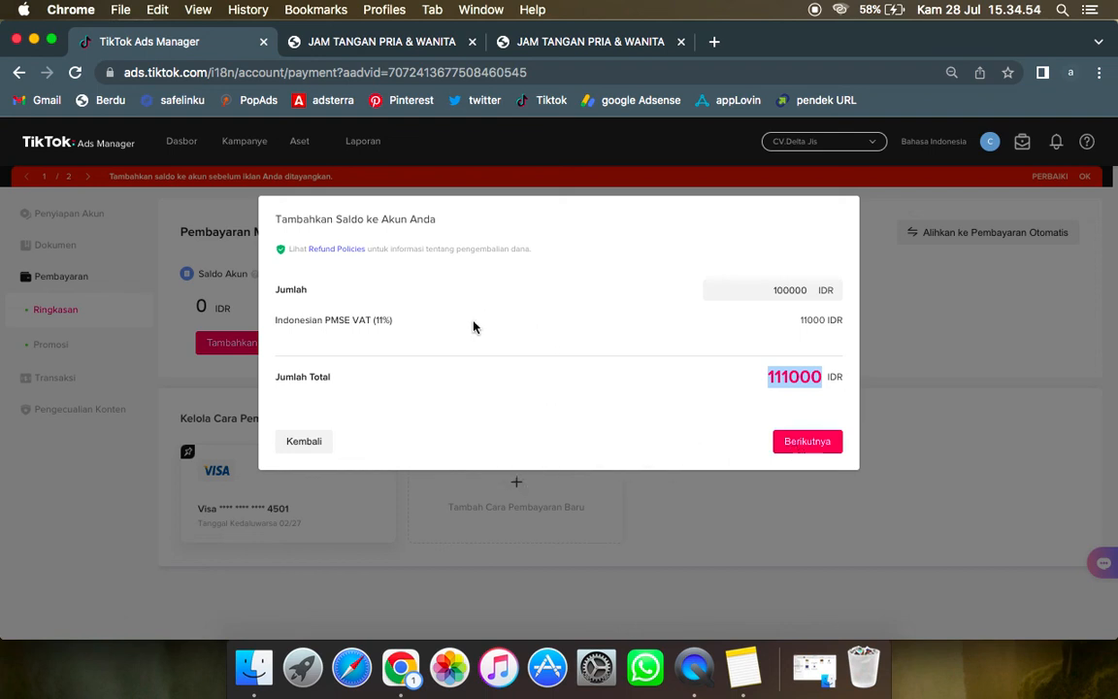
{"action": "left_click", "coordinate": [322, 444]}
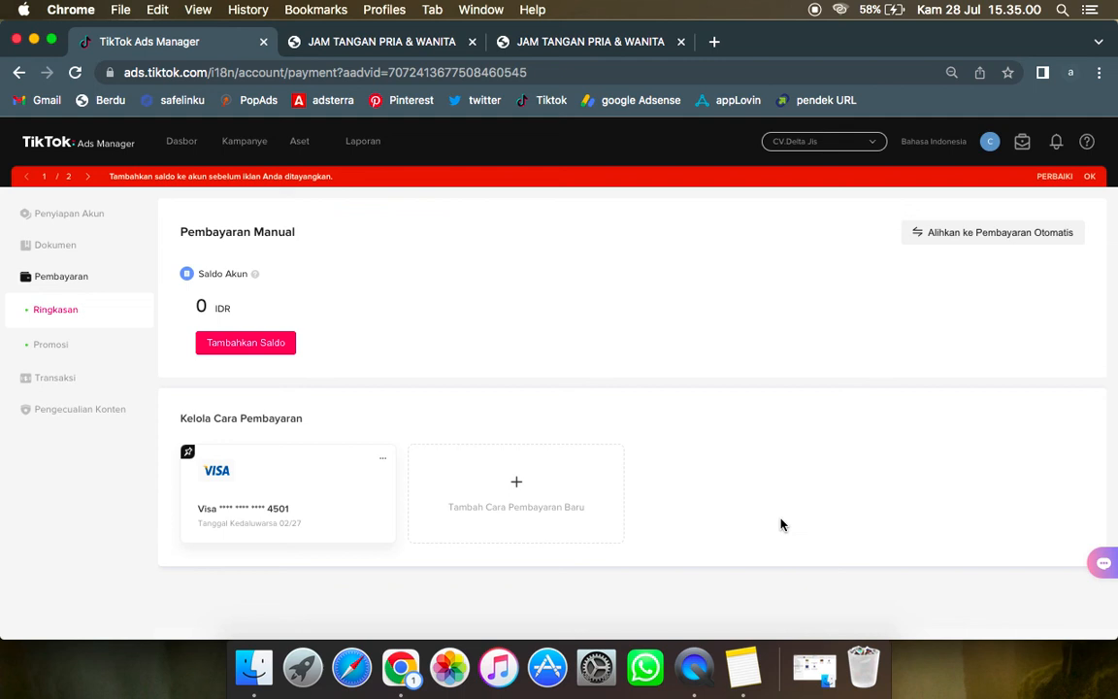
Step: Check the ad account's balance on the payment page, then open the campaign overview
{"action": "left_click_drag", "start_coordinate": [189, 309], "coordinate": [271, 307]}
{"action": "left_click", "coordinate": [271, 307]}
{"action": "mouse_move", "coordinate": [278, 141]}
{"action": "left_click", "coordinate": [236, 145]}
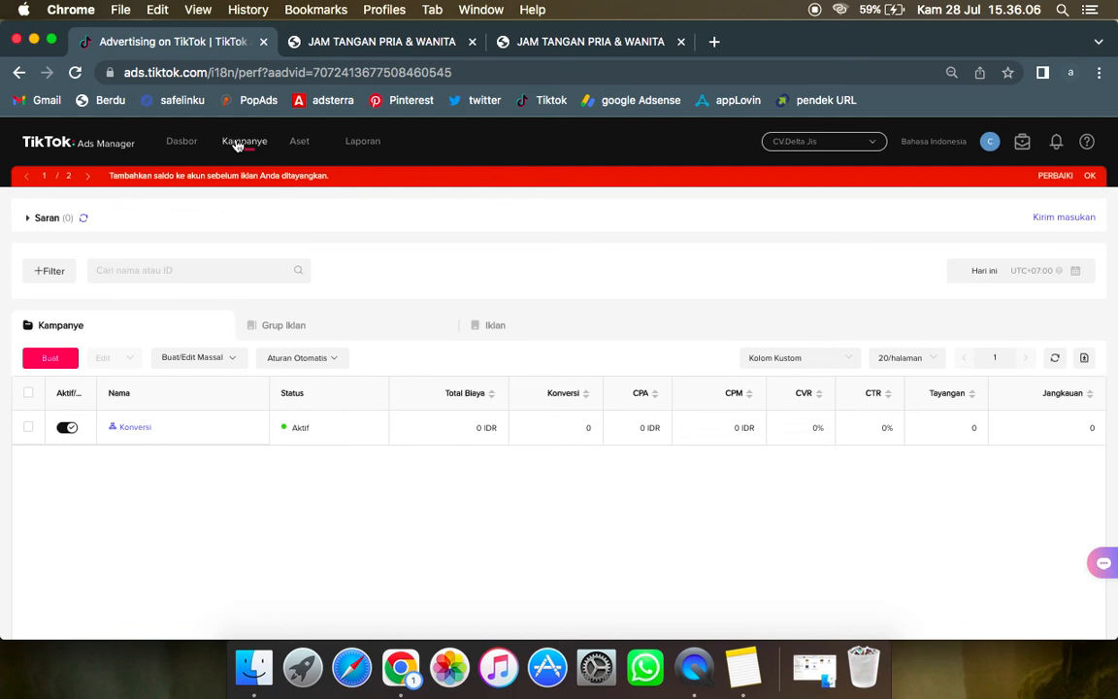
Step: Compare the delivery status of the Konversi campaign, its ad group and its ad, ending on the ad list
{"action": "left_click", "coordinate": [357, 337]}
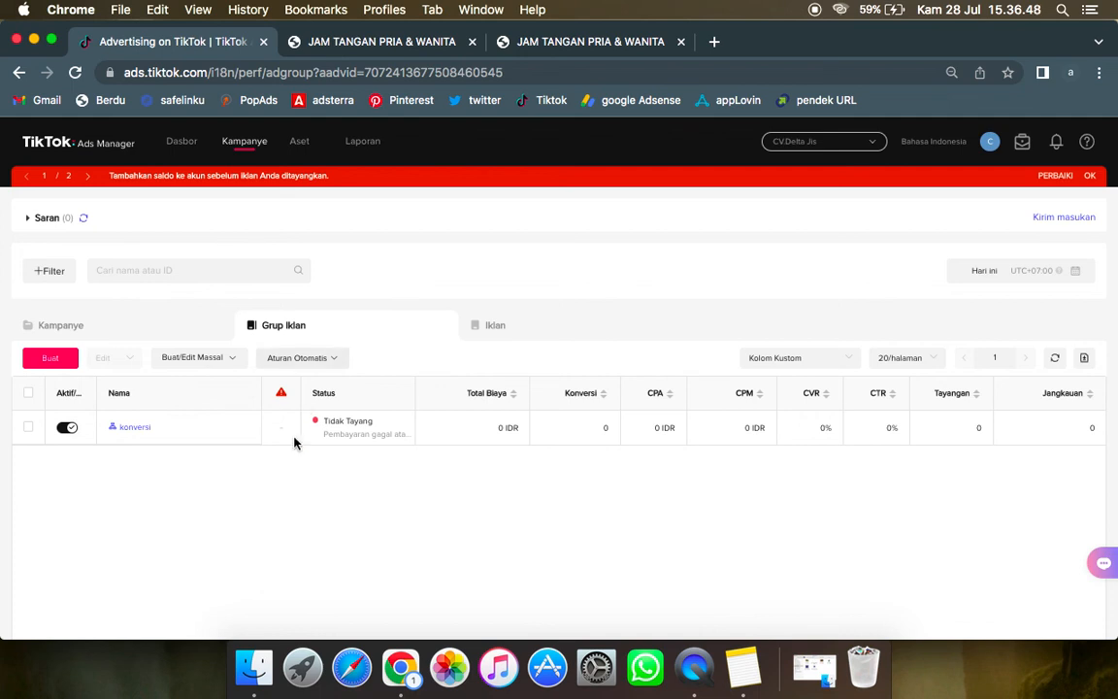
{"action": "mouse_move", "coordinate": [307, 438]}
{"action": "left_click", "coordinate": [503, 329]}
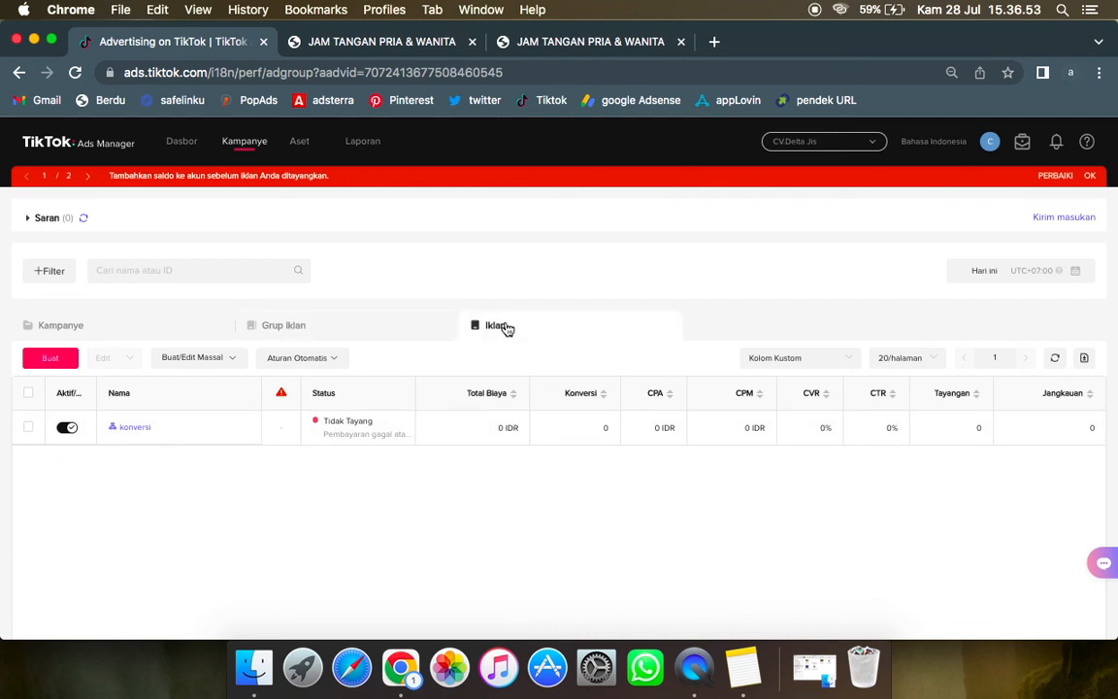
{"action": "left_click", "coordinate": [196, 330]}
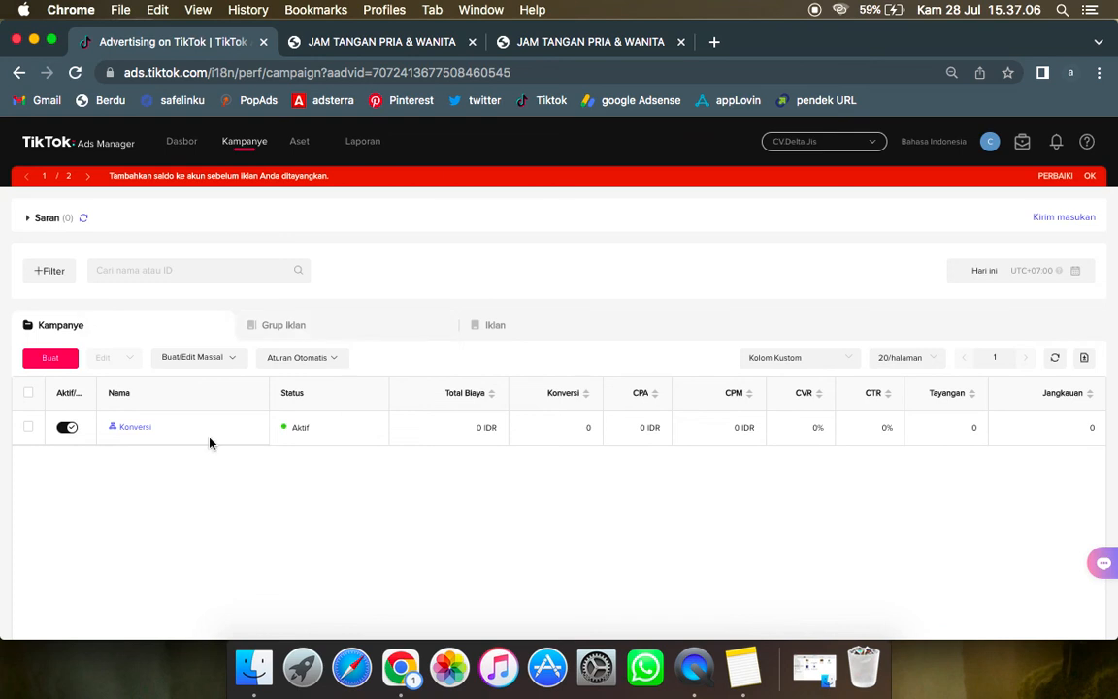
{"action": "mouse_move", "coordinate": [292, 432]}
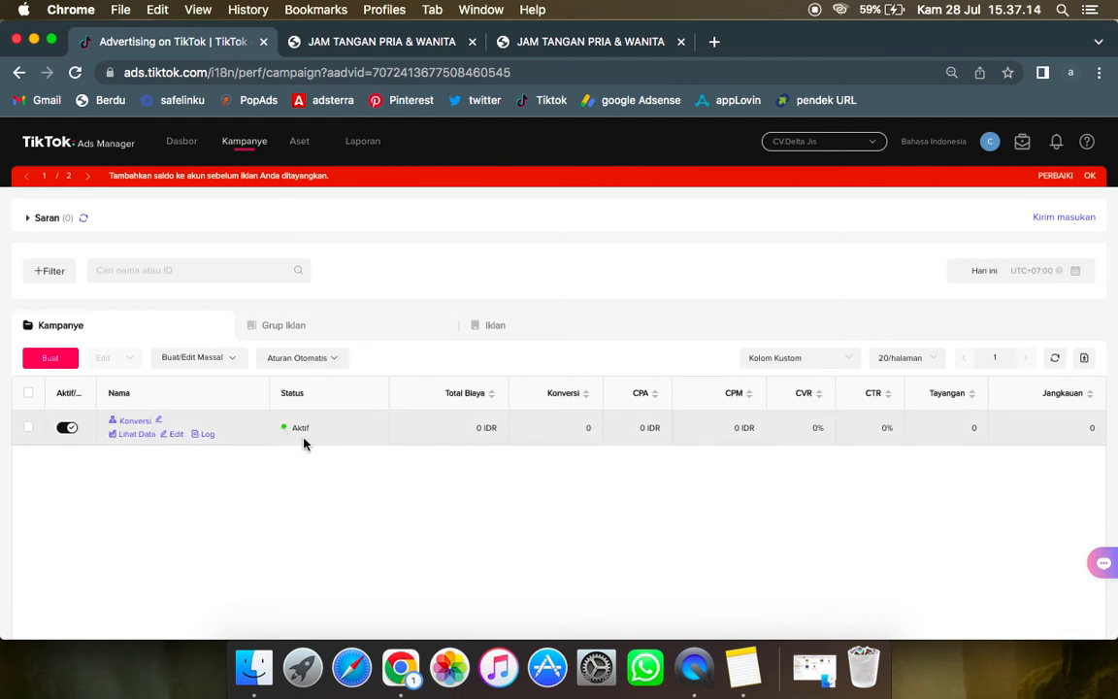
{"action": "left_click", "coordinate": [311, 333]}
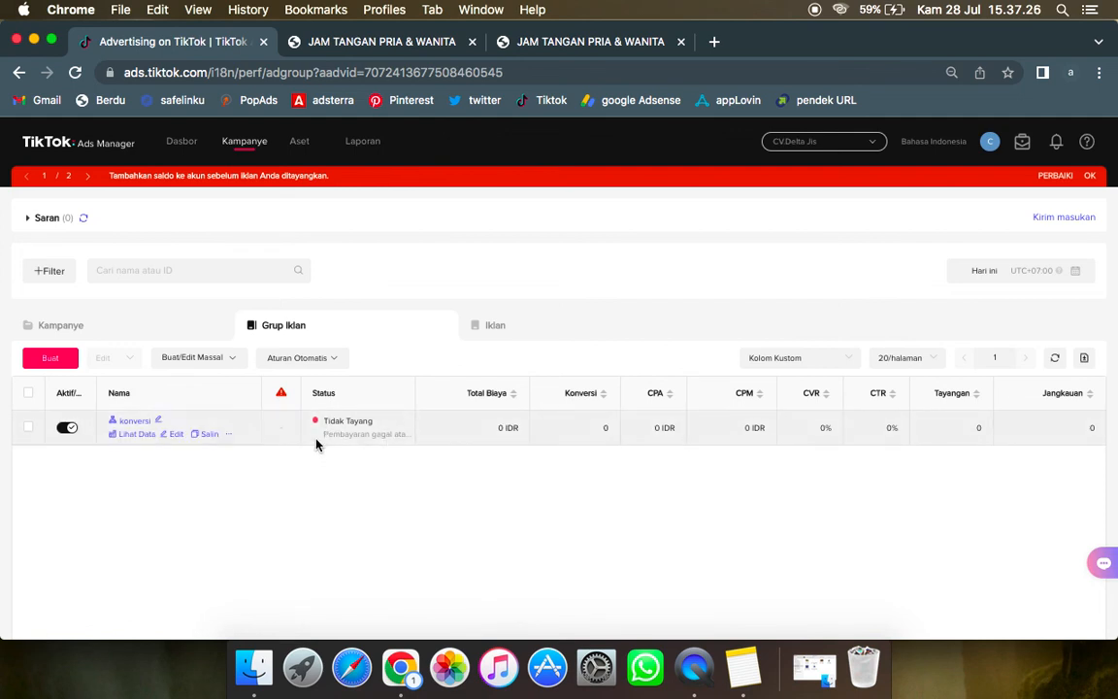
{"action": "left_click_drag", "start_coordinate": [323, 443], "coordinate": [410, 445]}
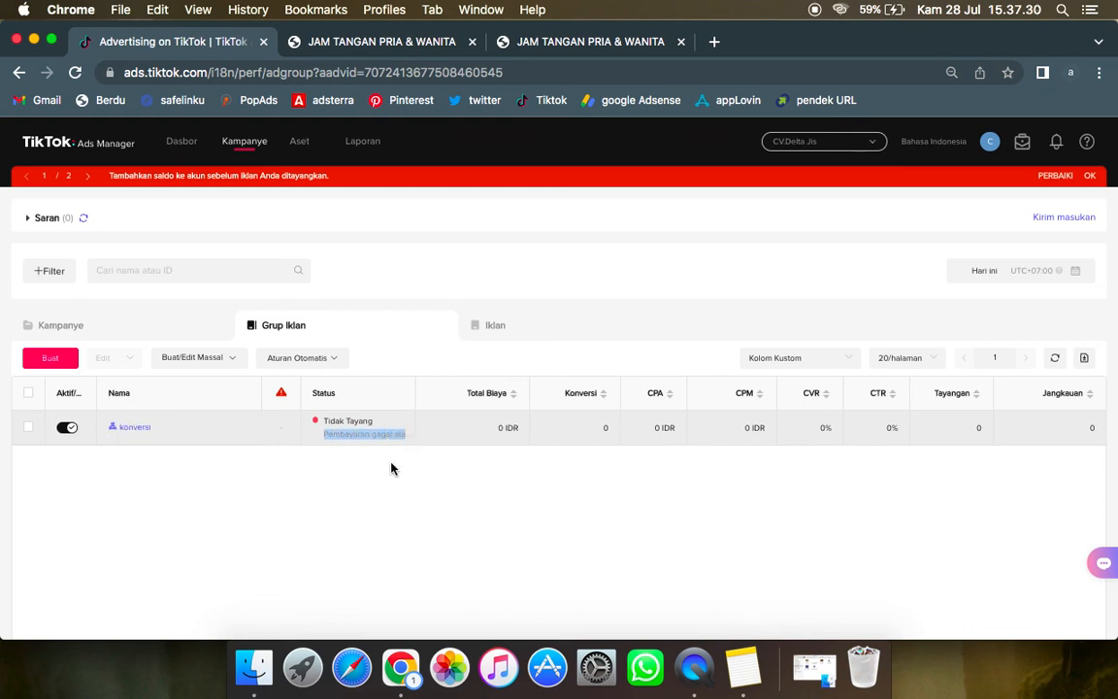
{"action": "left_click", "coordinate": [390, 474]}
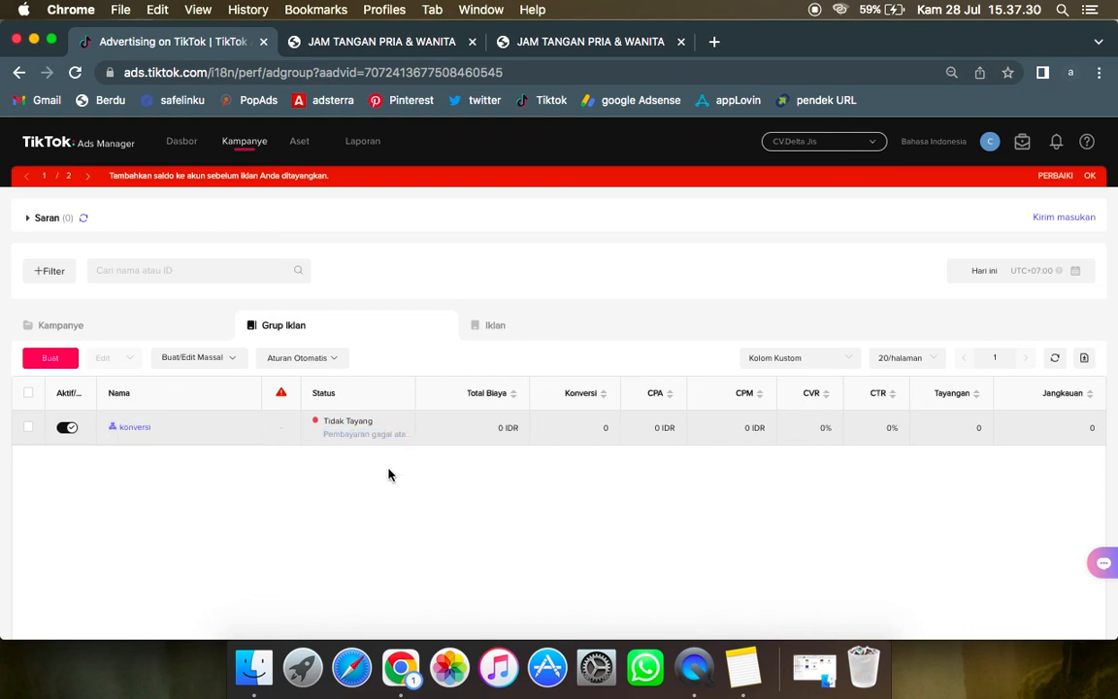
{"action": "left_click", "coordinate": [529, 336]}
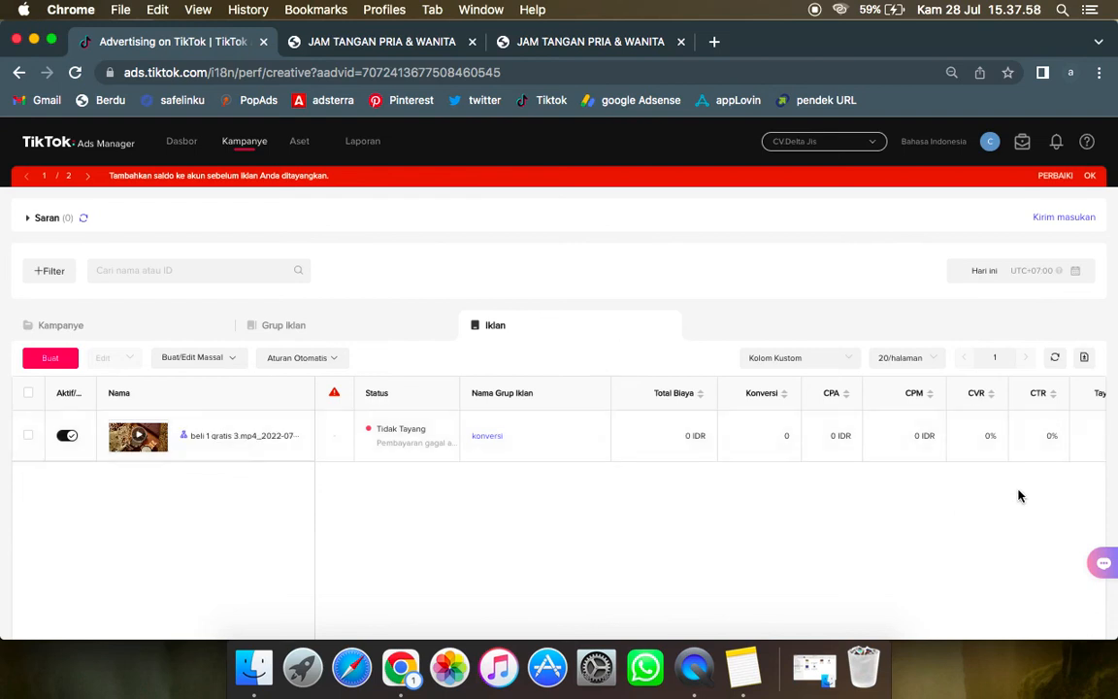
Step: Examine the ad's performance columns from total cost through to reach (Jangkauan)
{"action": "scroll", "coordinate": [794, 592], "scroll_direction": "down", "scroll_amount": 2}
{"action": "scroll", "coordinate": [795, 589], "scroll_direction": "down", "scroll_amount": 2}
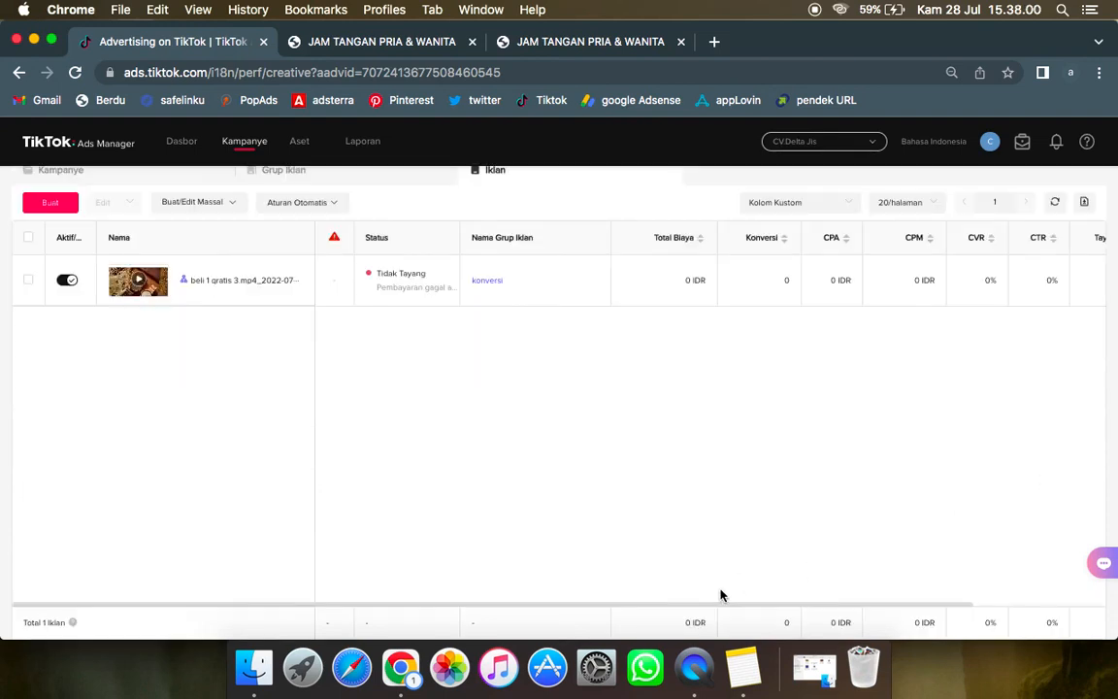
{"action": "left_click_drag", "start_coordinate": [721, 606], "coordinate": [899, 604]}
{"action": "scroll", "coordinate": [900, 513], "scroll_direction": "up", "scroll_amount": 4}
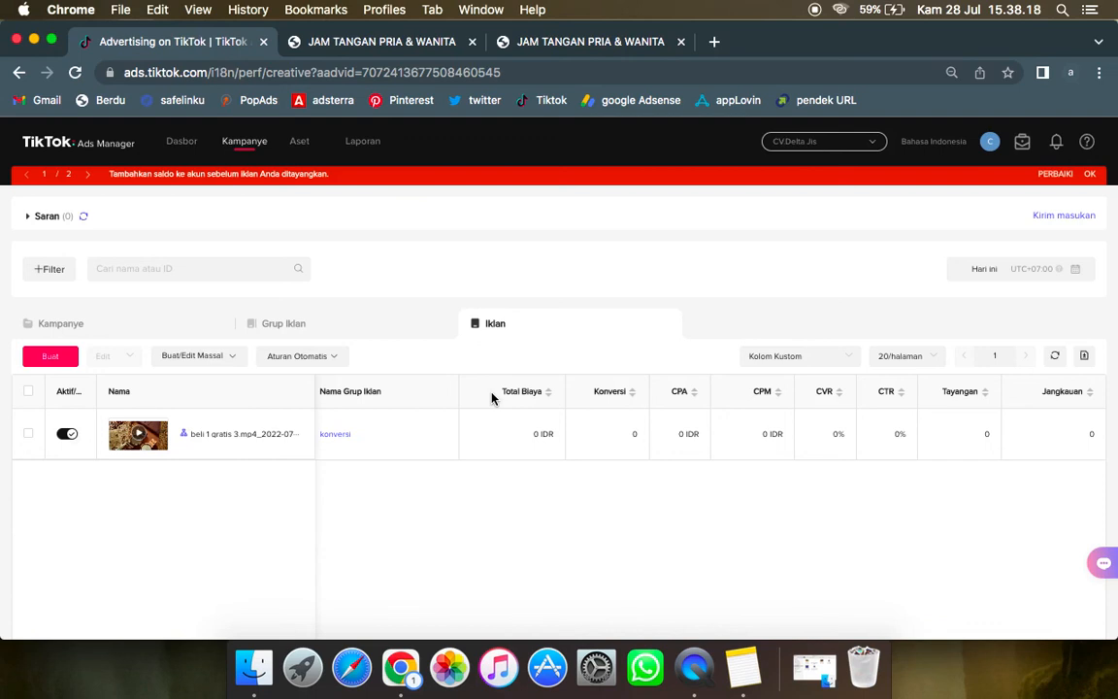
{"action": "mouse_move", "coordinate": [484, 445]}
Step: Review the published watch landing page from its heading to the Beli 1 Gratis 5 promo, then return to TikTok Ads Manager
{"action": "left_click", "coordinate": [614, 44]}
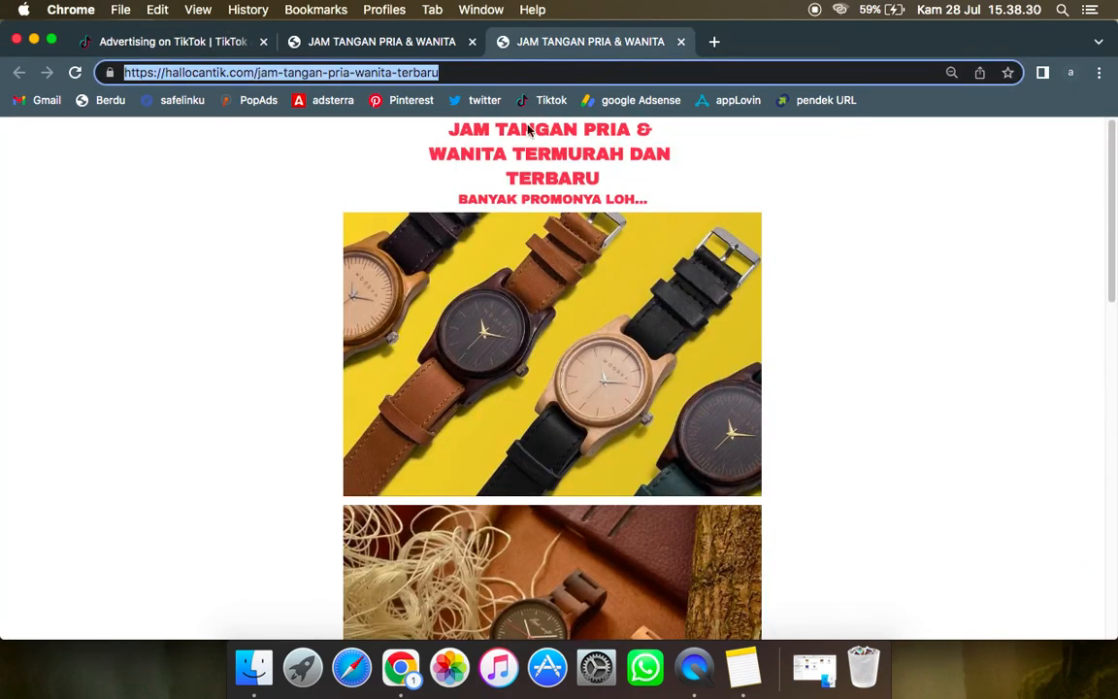
{"action": "left_click", "coordinate": [787, 392]}
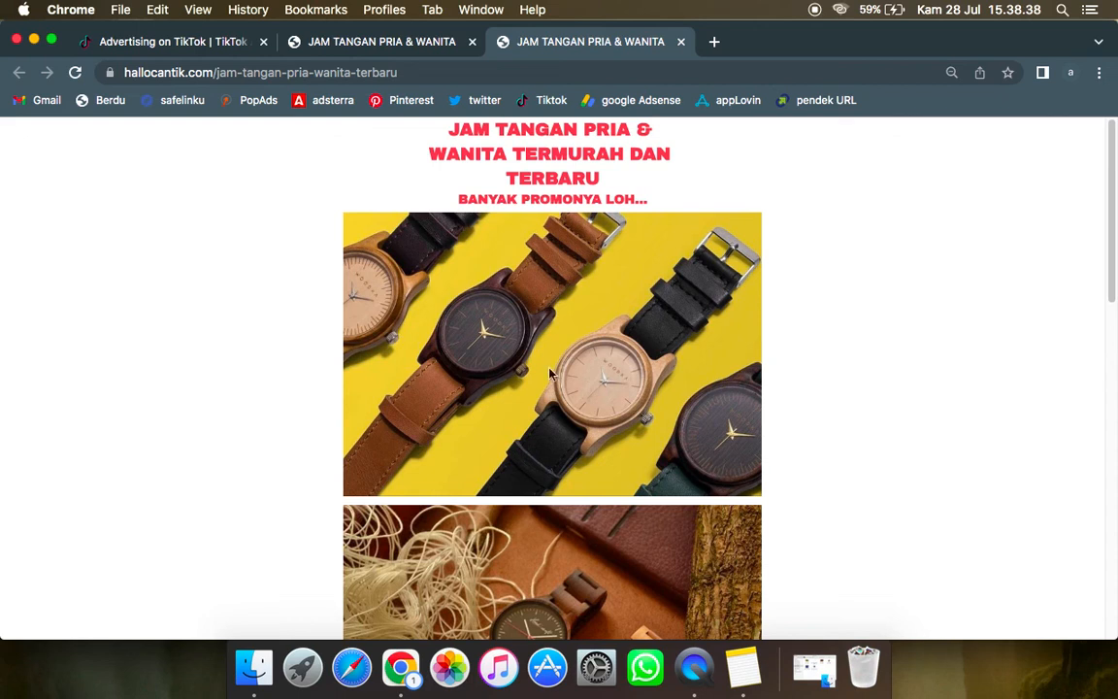
{"action": "scroll", "coordinate": [549, 379], "scroll_direction": "down", "scroll_amount": 5}
{"action": "scroll", "coordinate": [561, 449], "scroll_direction": "down", "scroll_amount": 4}
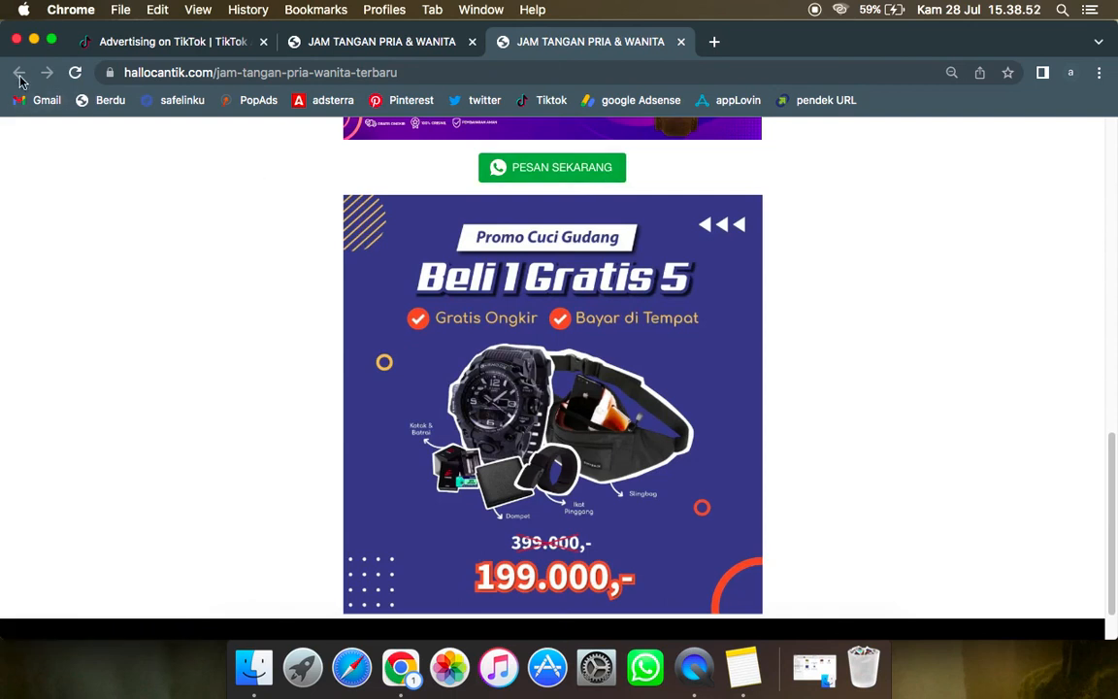
{"action": "left_click", "coordinate": [180, 43]}
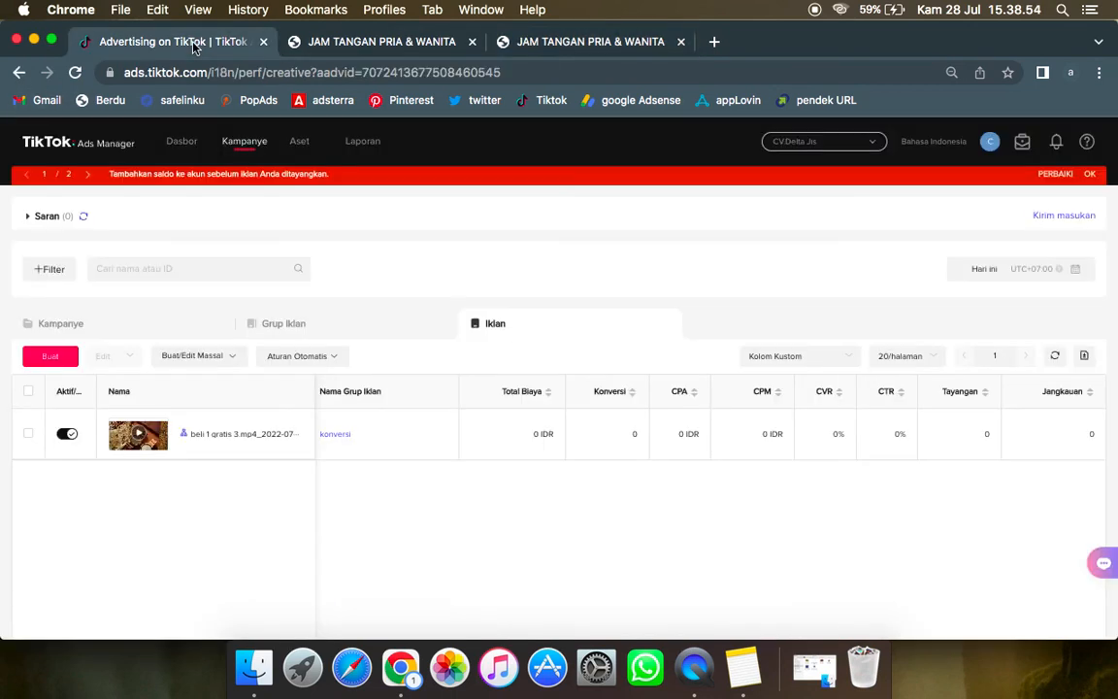
Step: Go over the ad's cost and conversion metrics again, moving back through the table to the Status column
{"action": "mouse_move", "coordinate": [629, 439]}
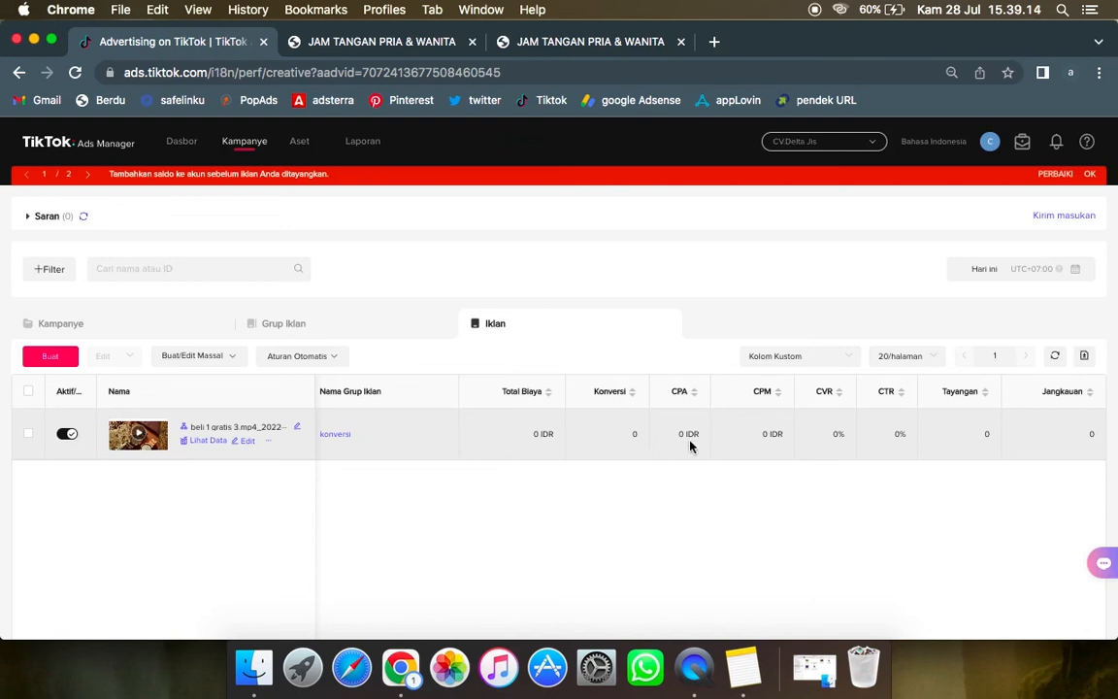
{"action": "left_click_drag", "start_coordinate": [687, 364], "coordinate": [736, 480]}
{"action": "left_click", "coordinate": [740, 480]}
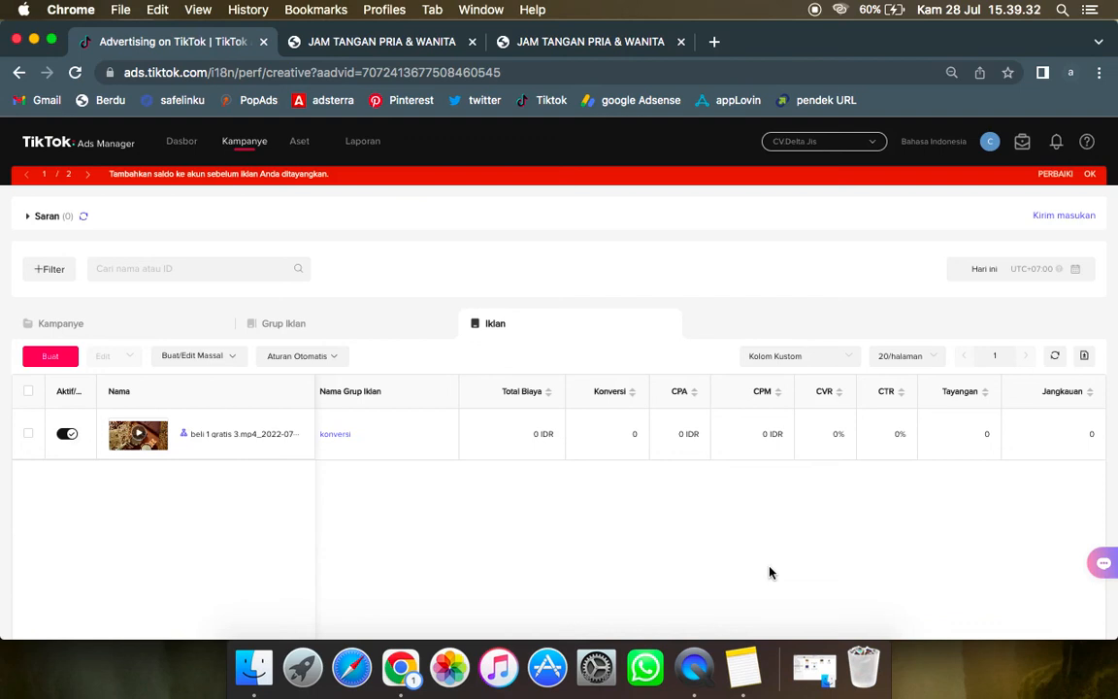
{"action": "left_click_drag", "start_coordinate": [692, 464], "coordinate": [701, 380]}
{"action": "left_click", "coordinate": [688, 509]}
{"action": "scroll", "coordinate": [613, 567], "scroll_direction": "down", "scroll_amount": 3}
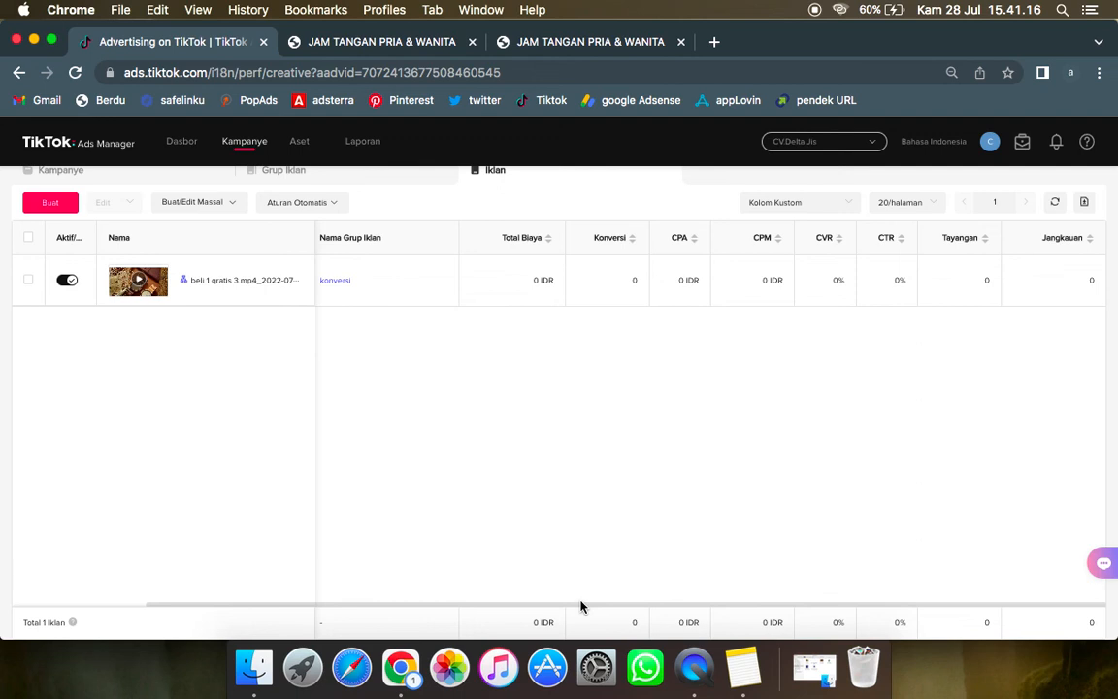
{"action": "left_click_drag", "start_coordinate": [581, 607], "coordinate": [307, 576]}
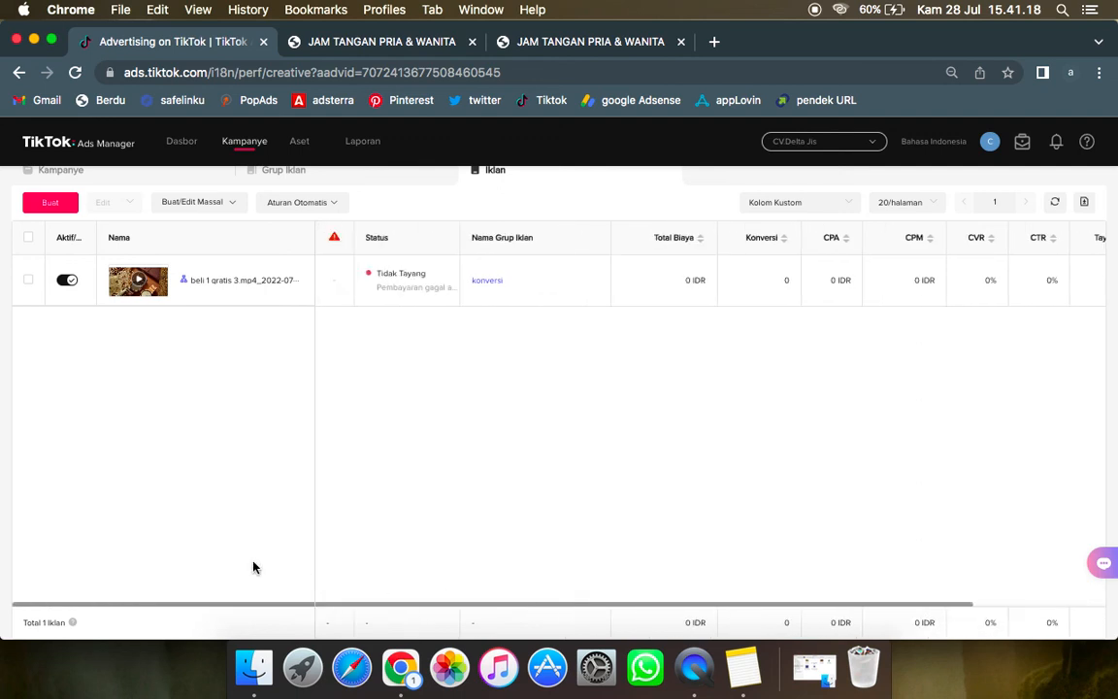
{"action": "scroll", "coordinate": [466, 497], "scroll_direction": "up", "scroll_amount": 2}
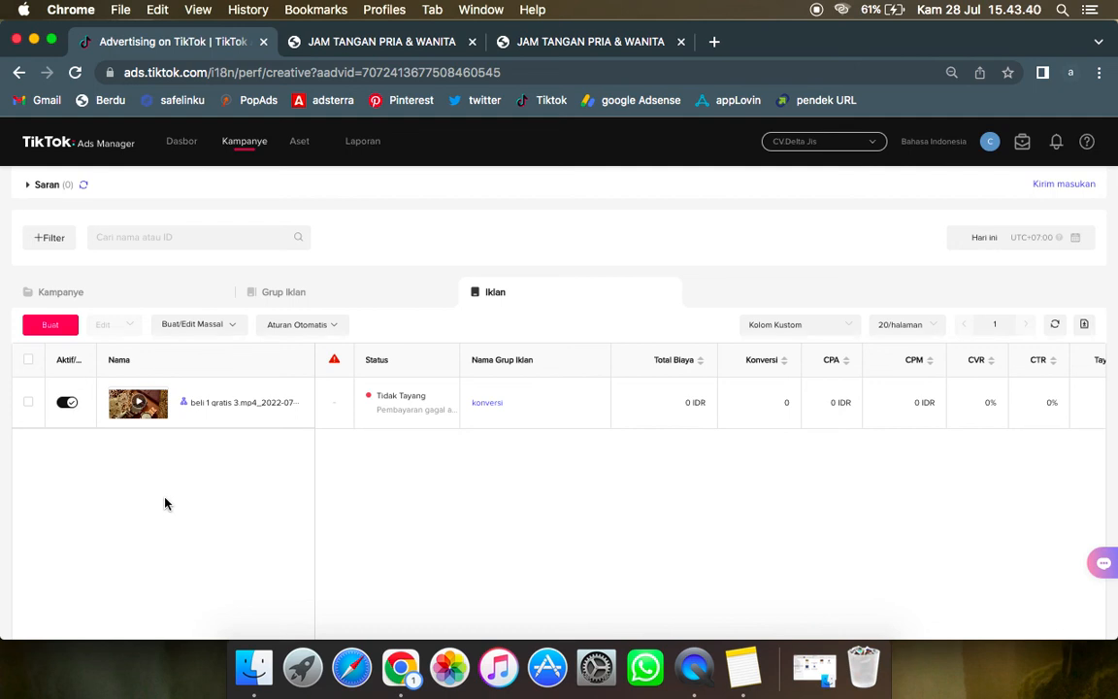
Step: Inspect the landing page's PESAN SEKARANG order button and the Berdu page editor, then return to the ad list in TikTok Ads Manager
{"action": "left_click", "coordinate": [573, 44]}
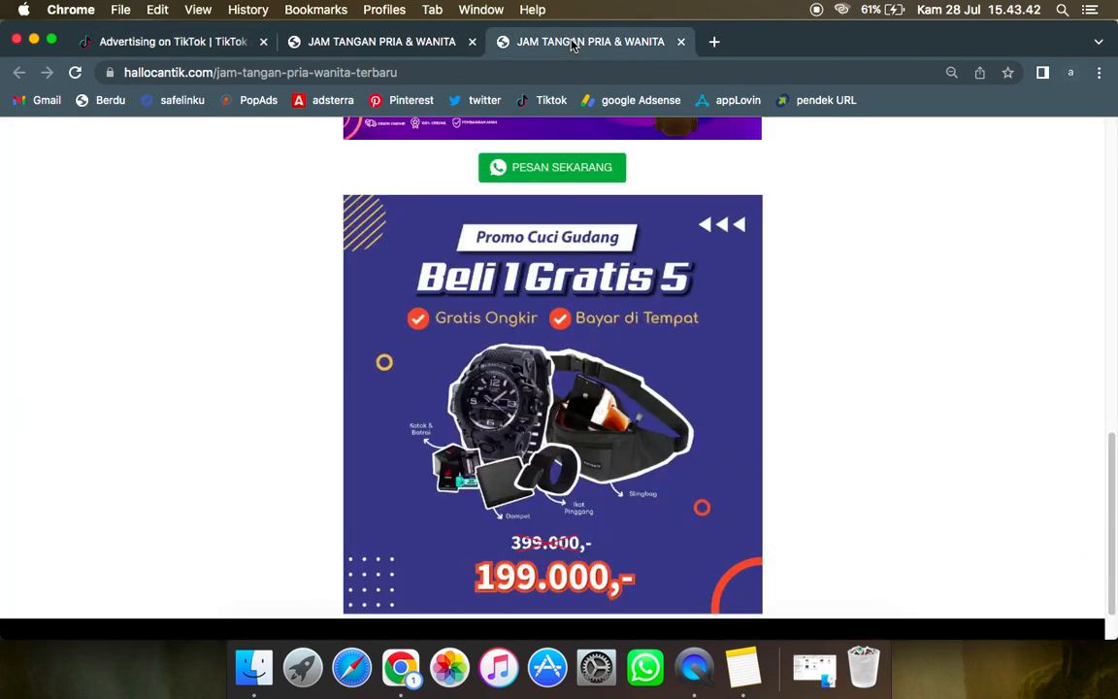
{"action": "scroll", "coordinate": [524, 296], "scroll_direction": "up", "scroll_amount": 10}
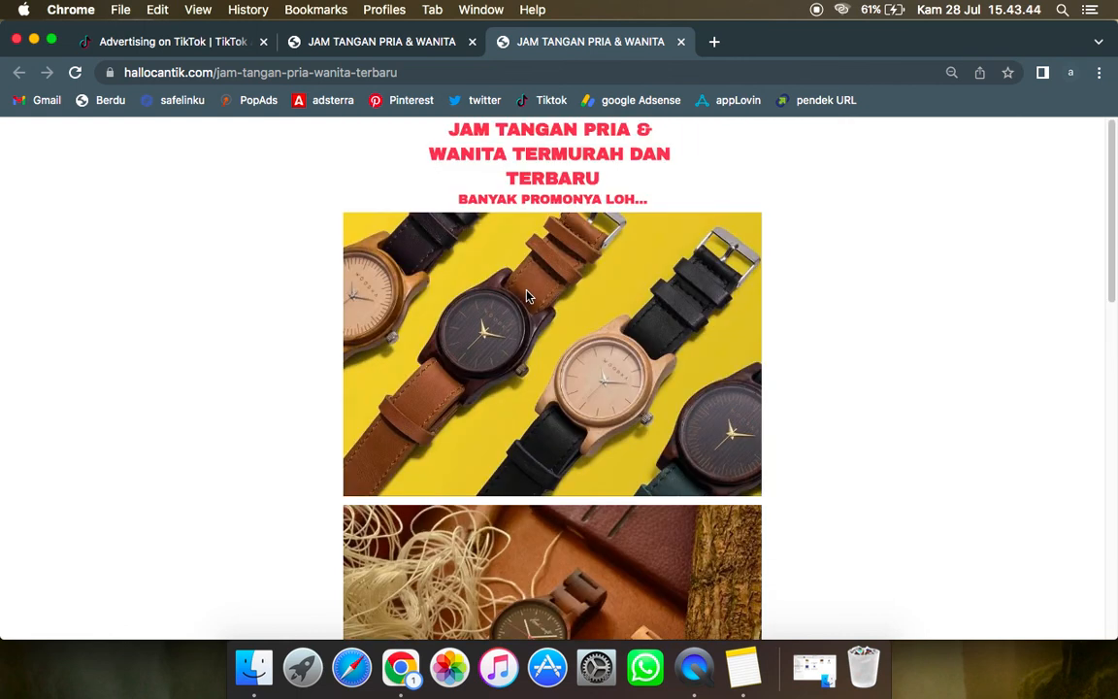
{"action": "scroll", "coordinate": [527, 294], "scroll_direction": "down", "scroll_amount": 10}
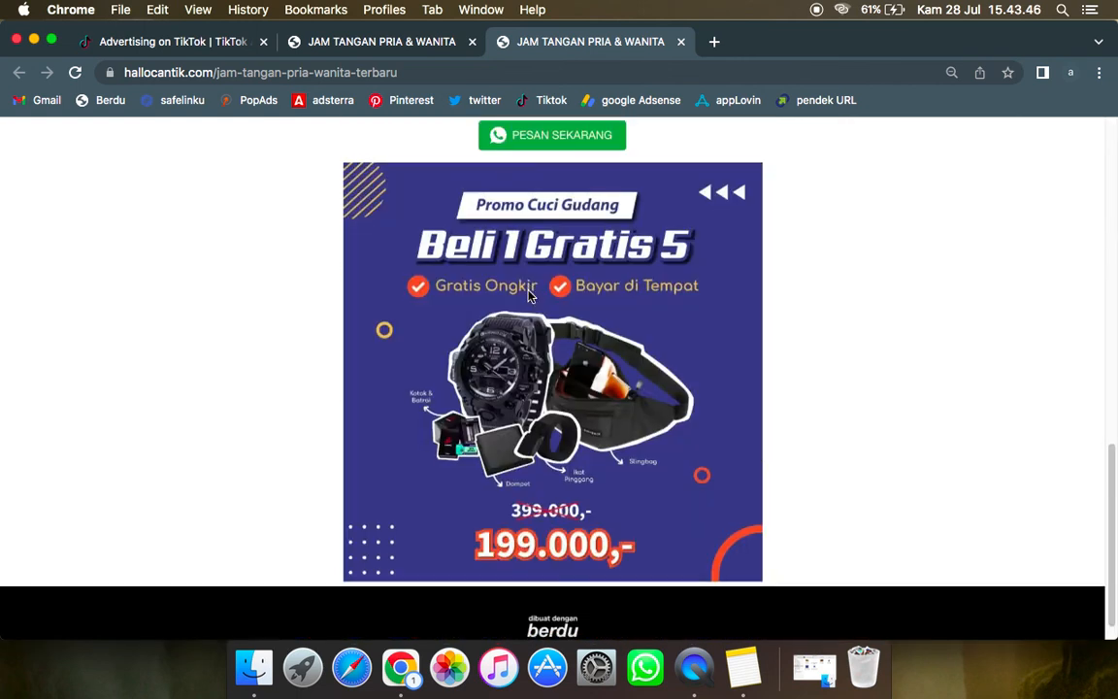
{"action": "scroll", "coordinate": [524, 326], "scroll_direction": "up", "scroll_amount": 3}
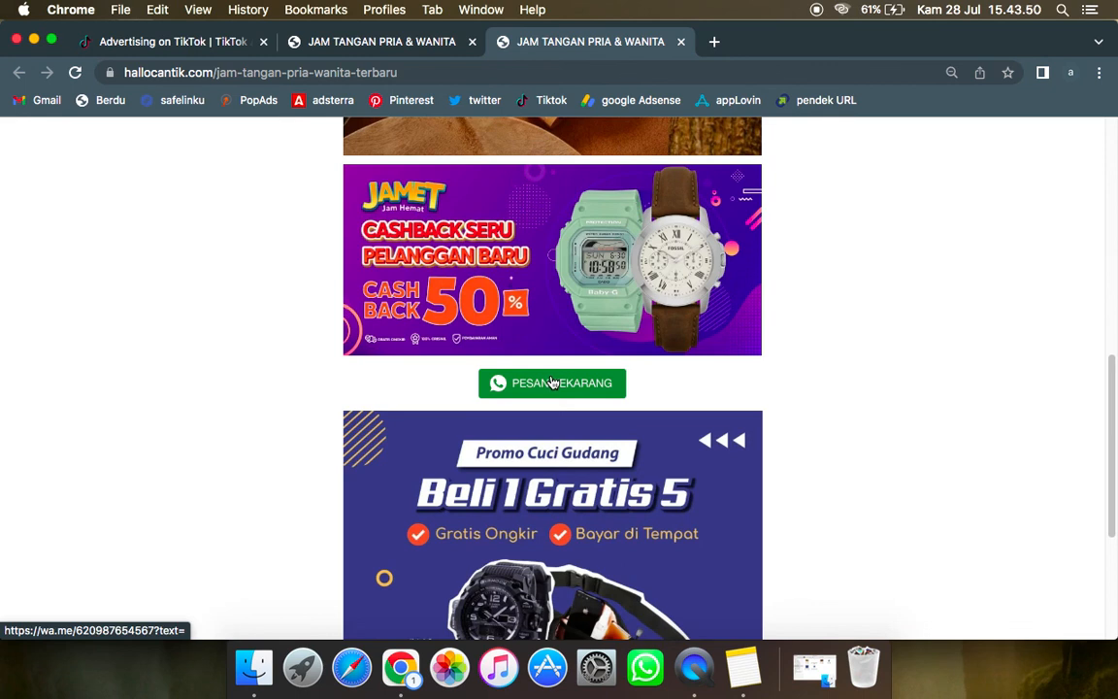
{"action": "scroll", "coordinate": [551, 382], "scroll_direction": "up", "scroll_amount": 3}
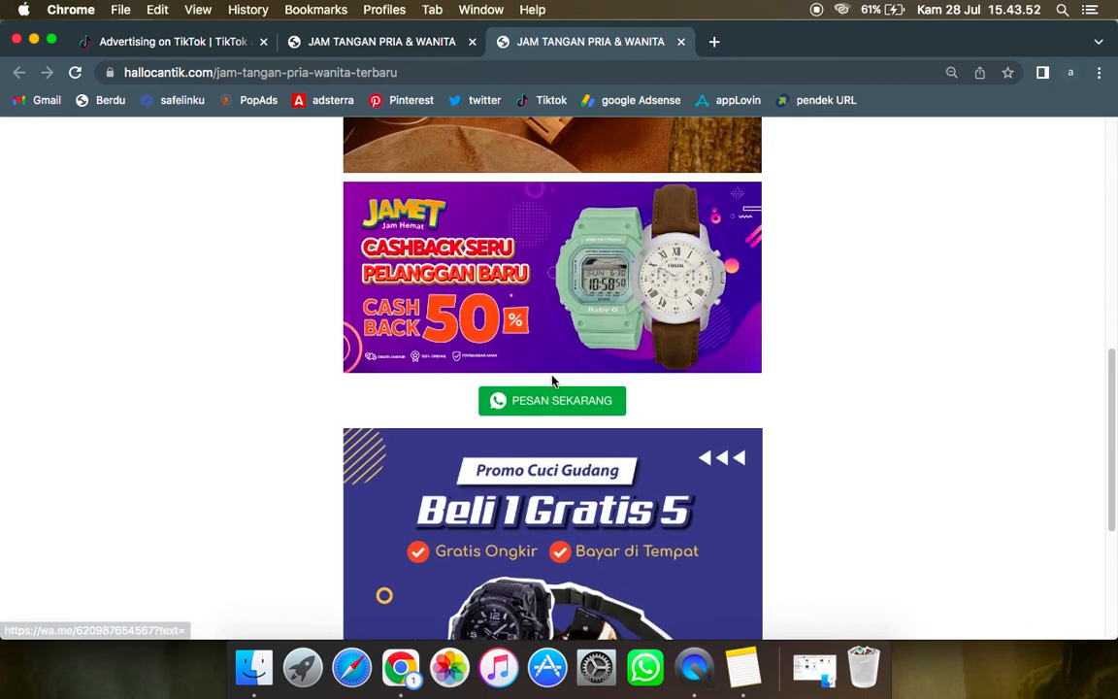
{"action": "scroll", "coordinate": [558, 411], "scroll_direction": "down", "scroll_amount": 2}
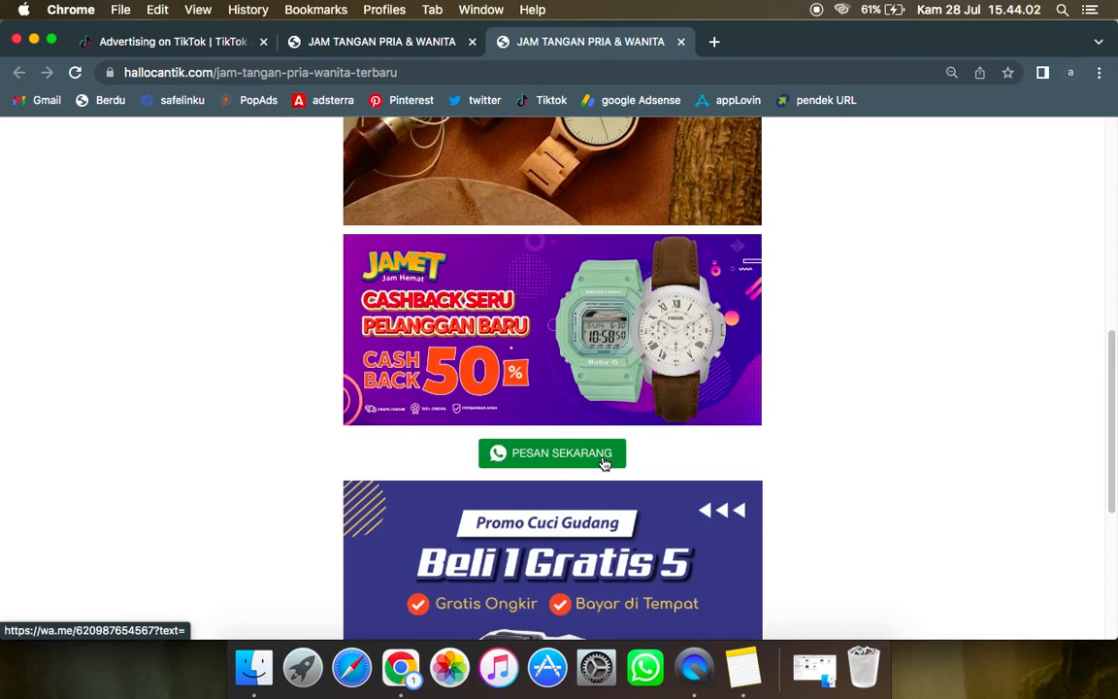
{"action": "left_click", "coordinate": [356, 44]}
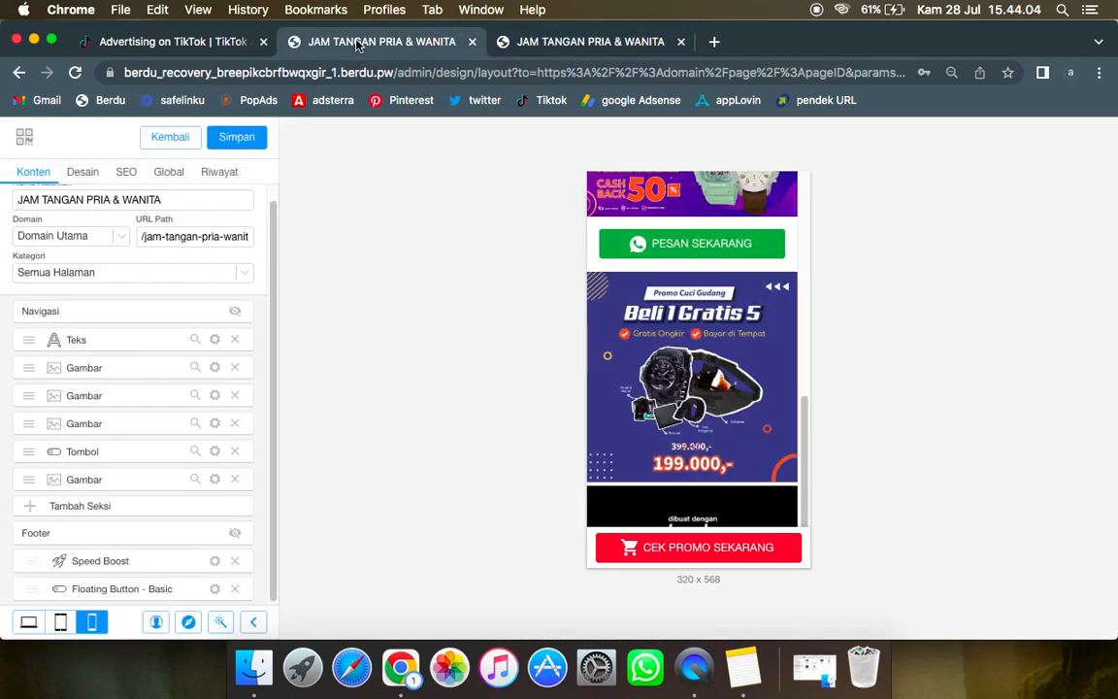
{"action": "left_click", "coordinate": [179, 44]}
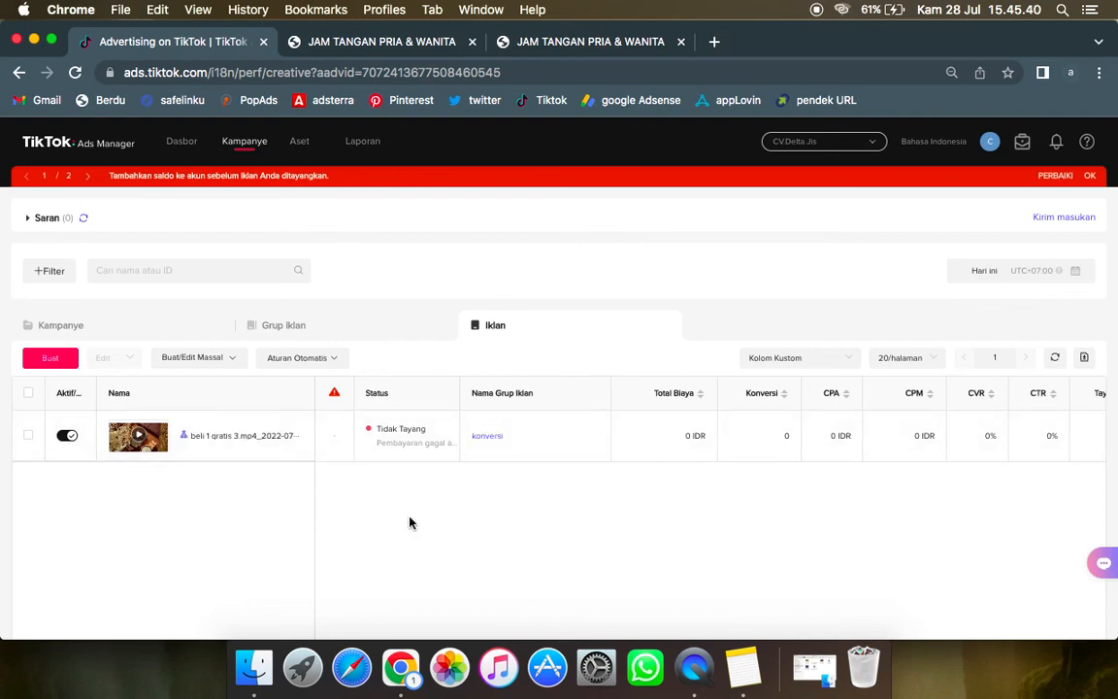
{"action": "left_click_drag", "start_coordinate": [224, 517], "coordinate": [343, 501]}
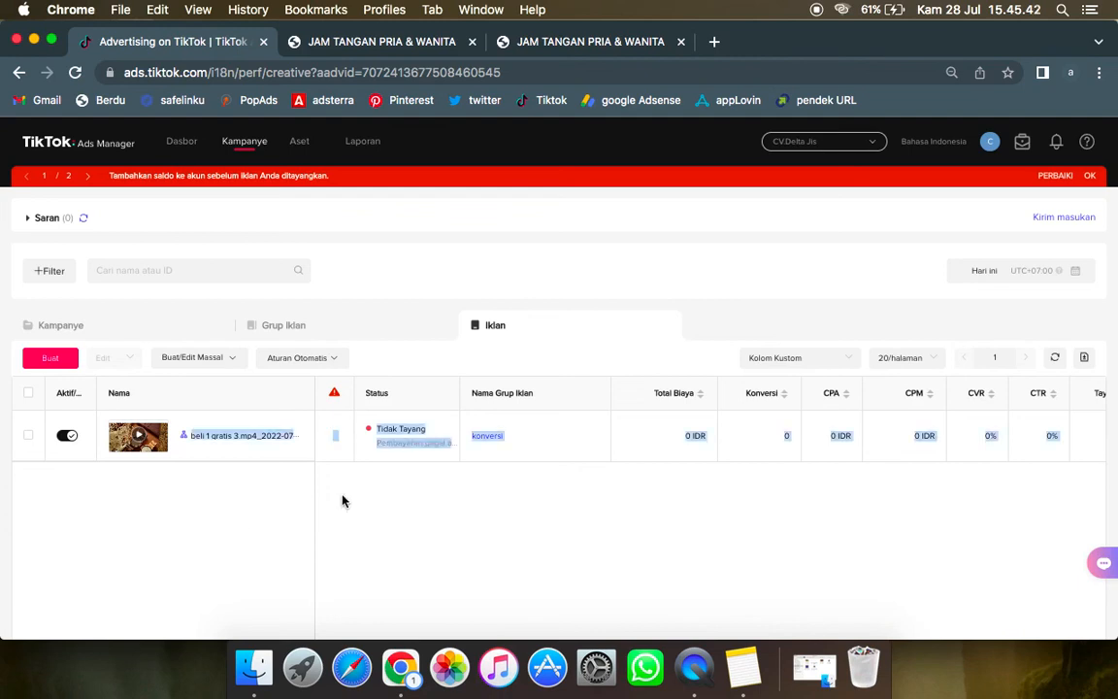
{"action": "left_click", "coordinate": [431, 507]}
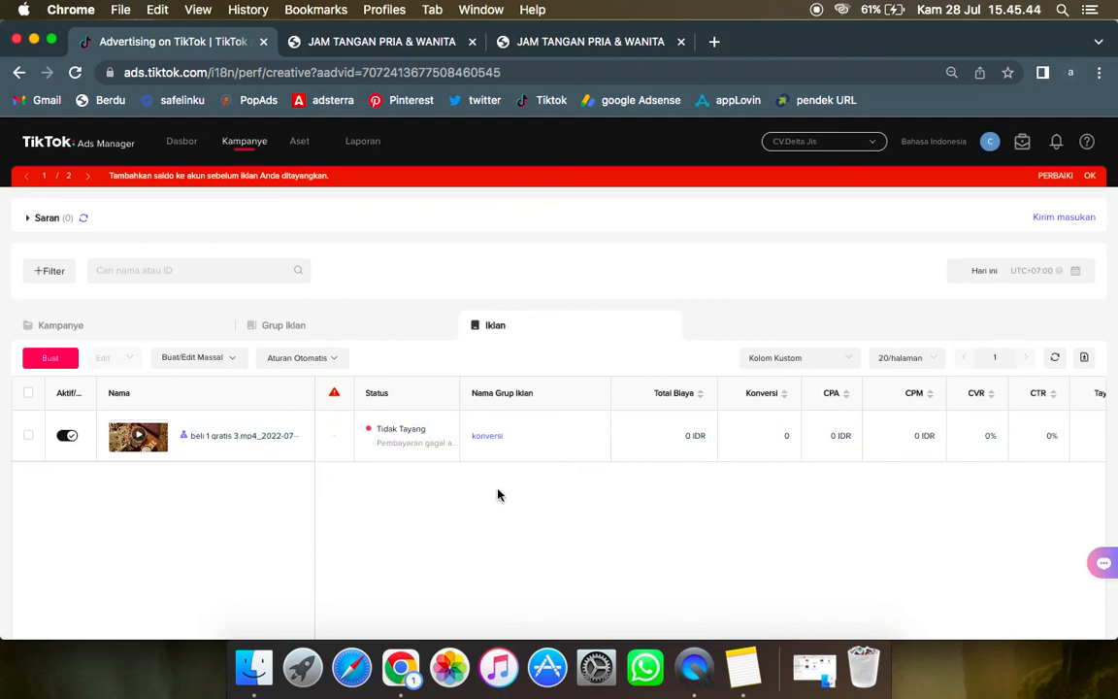